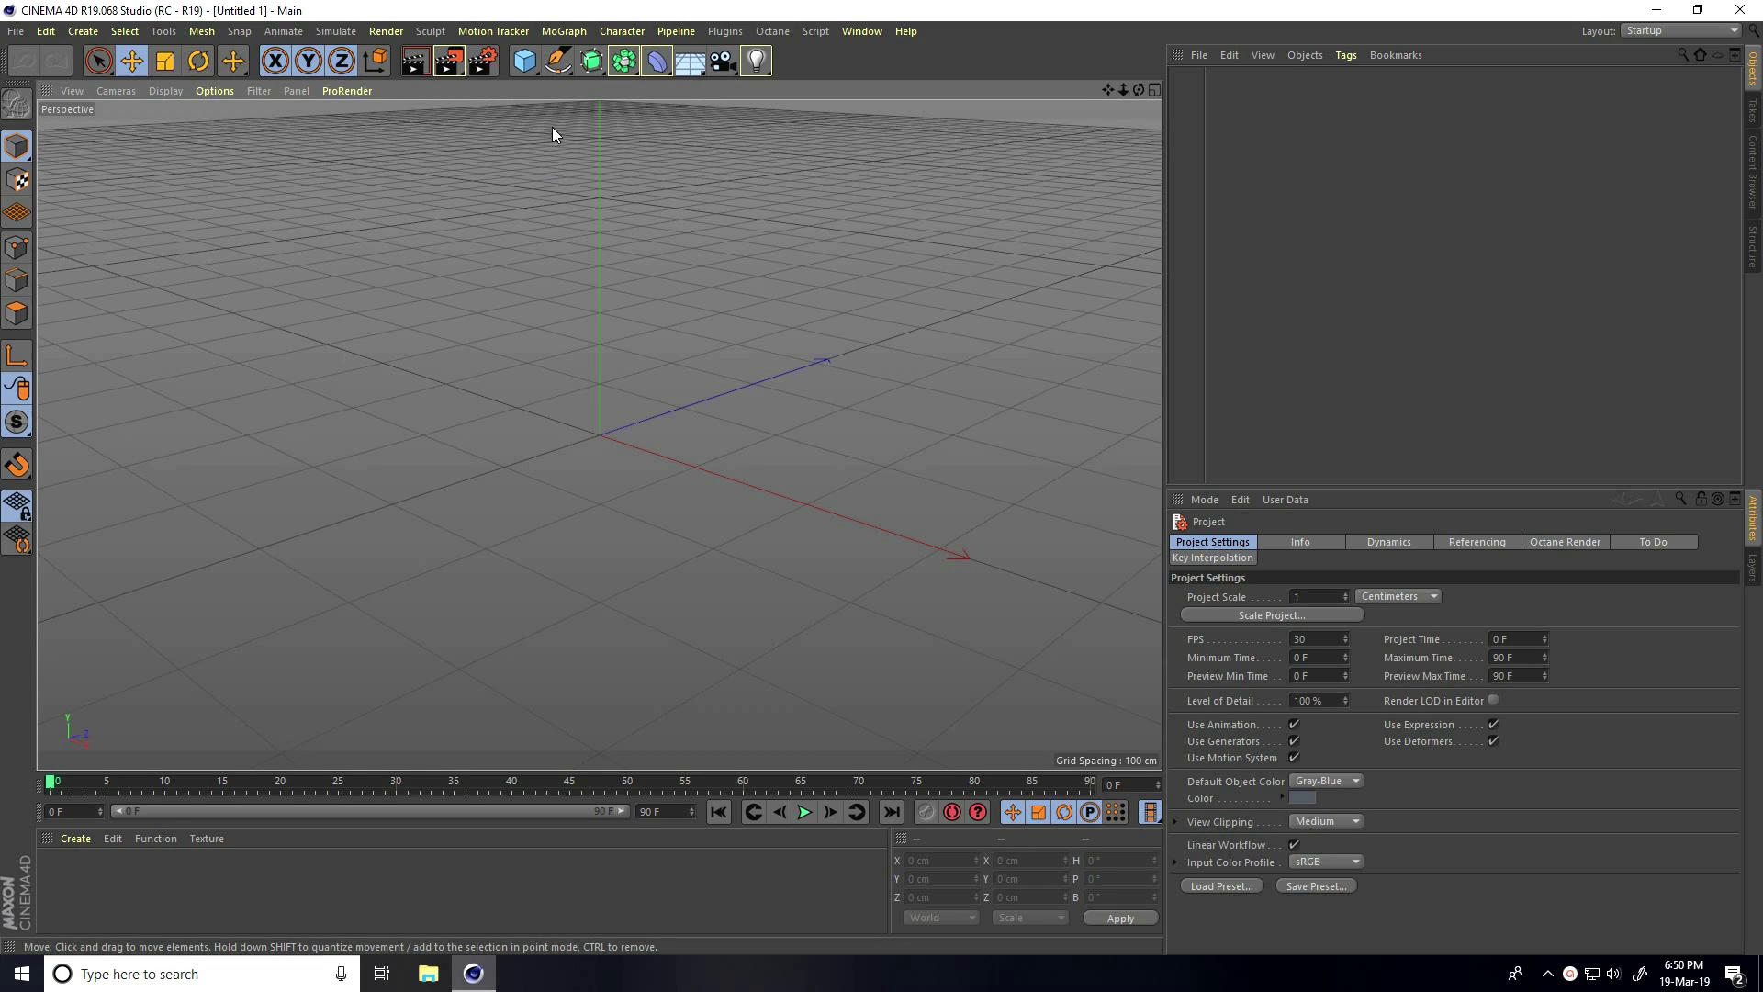
# - Add a MoText object and replace its text with @
pyautogui.click(562, 31)
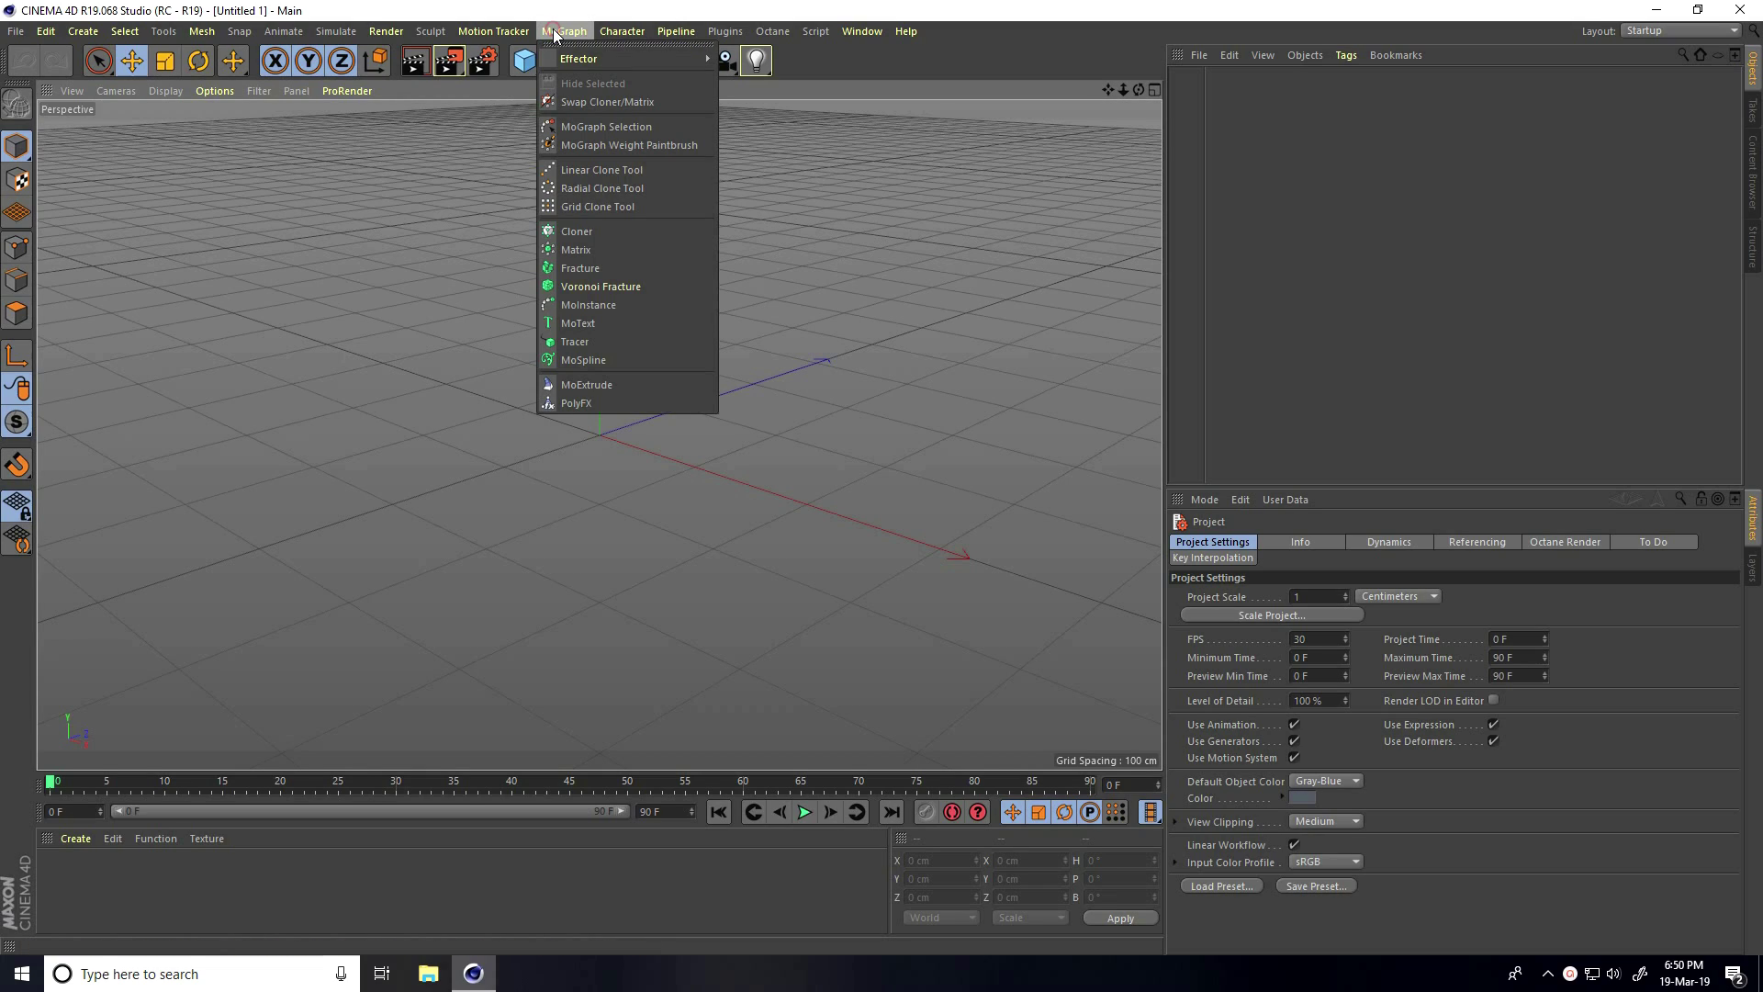
pyautogui.click(602, 322)
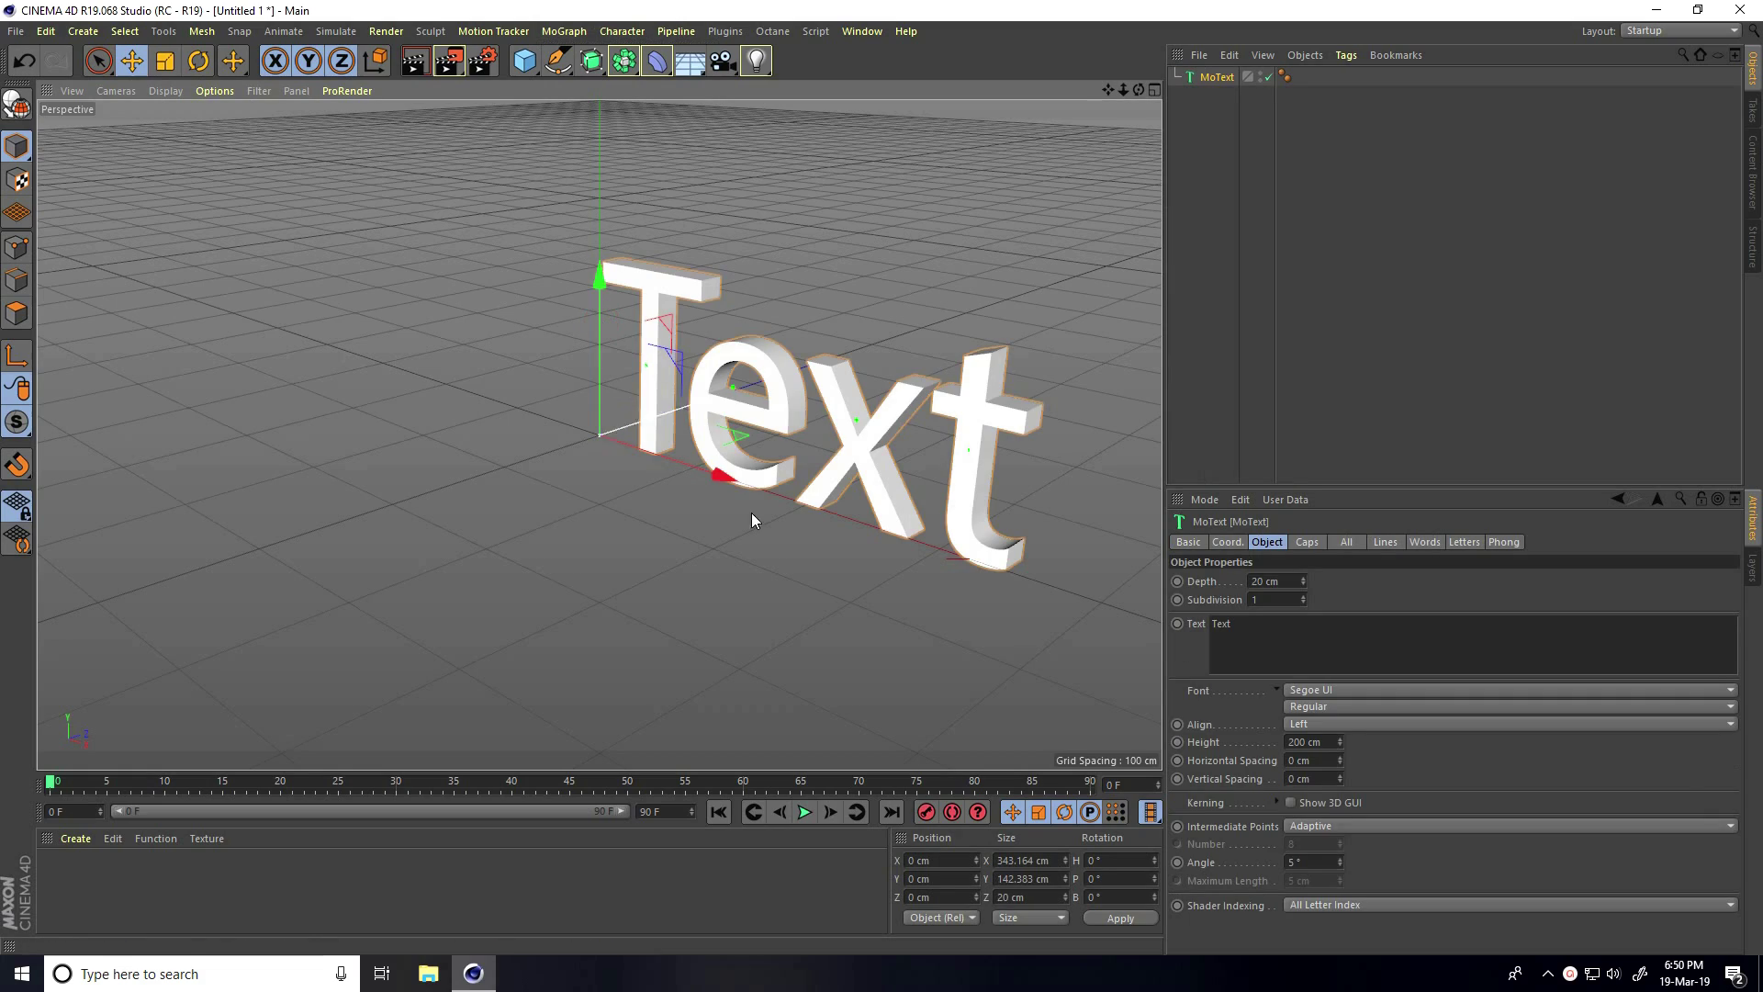
pyautogui.doubleClick(1230, 623)
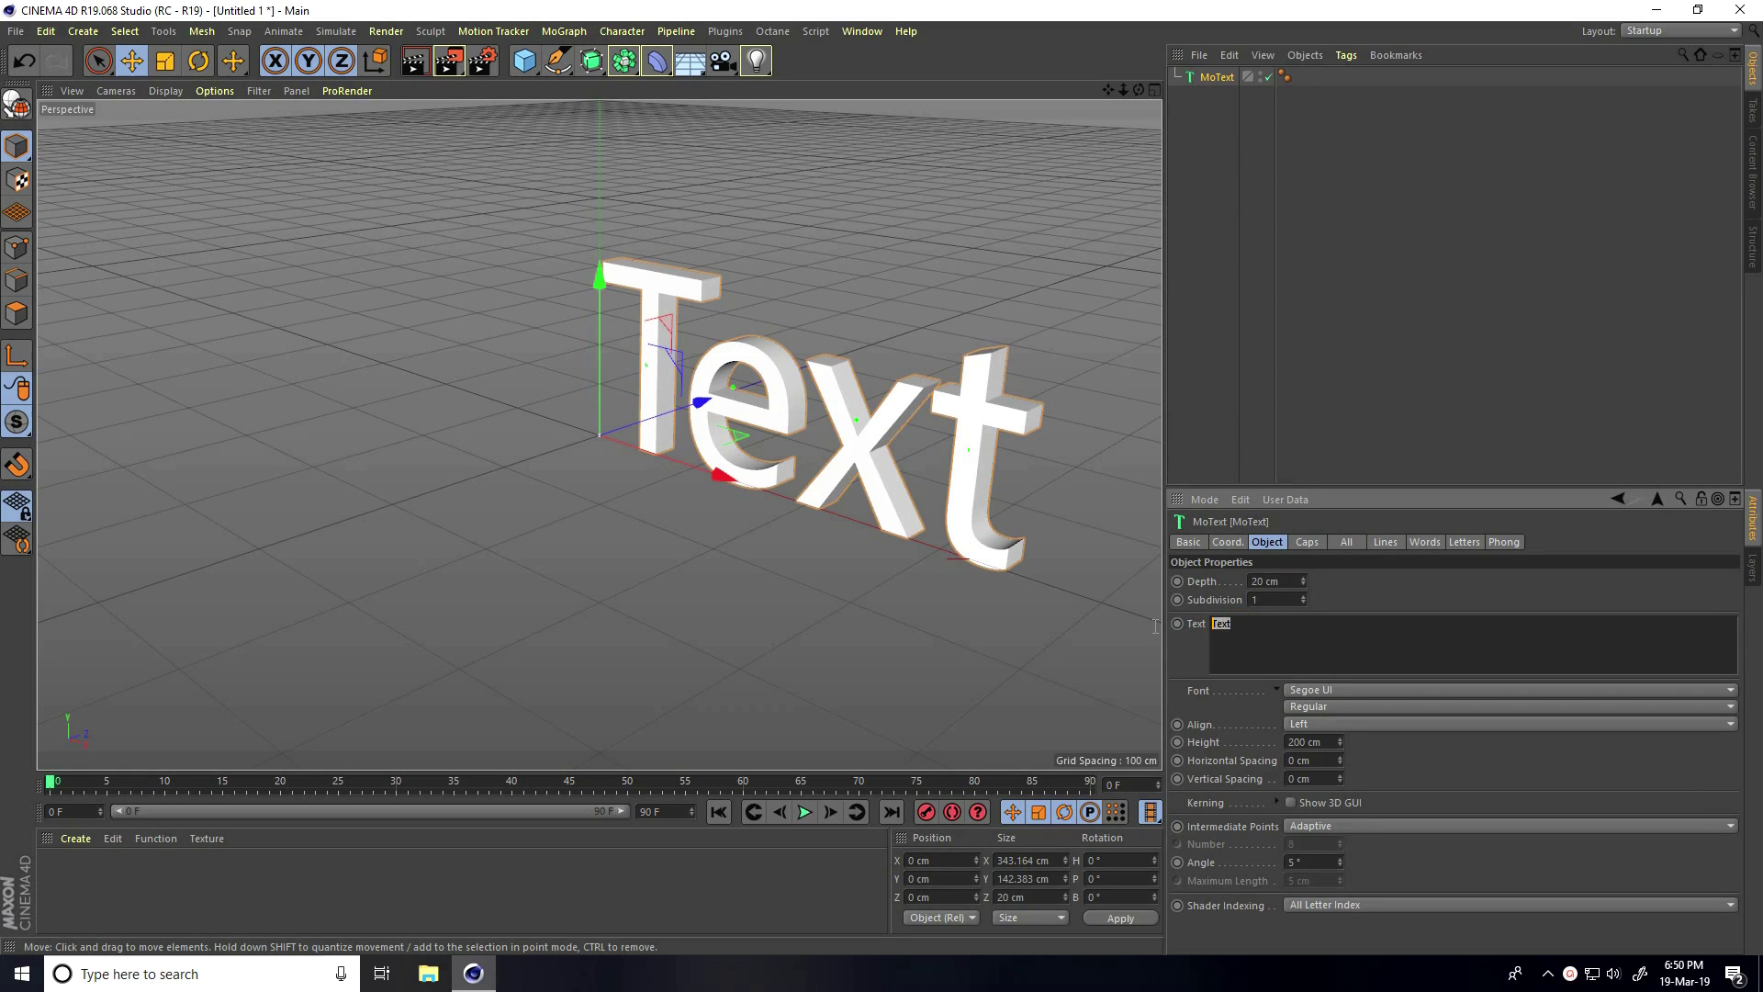
pyautogui.write('@')
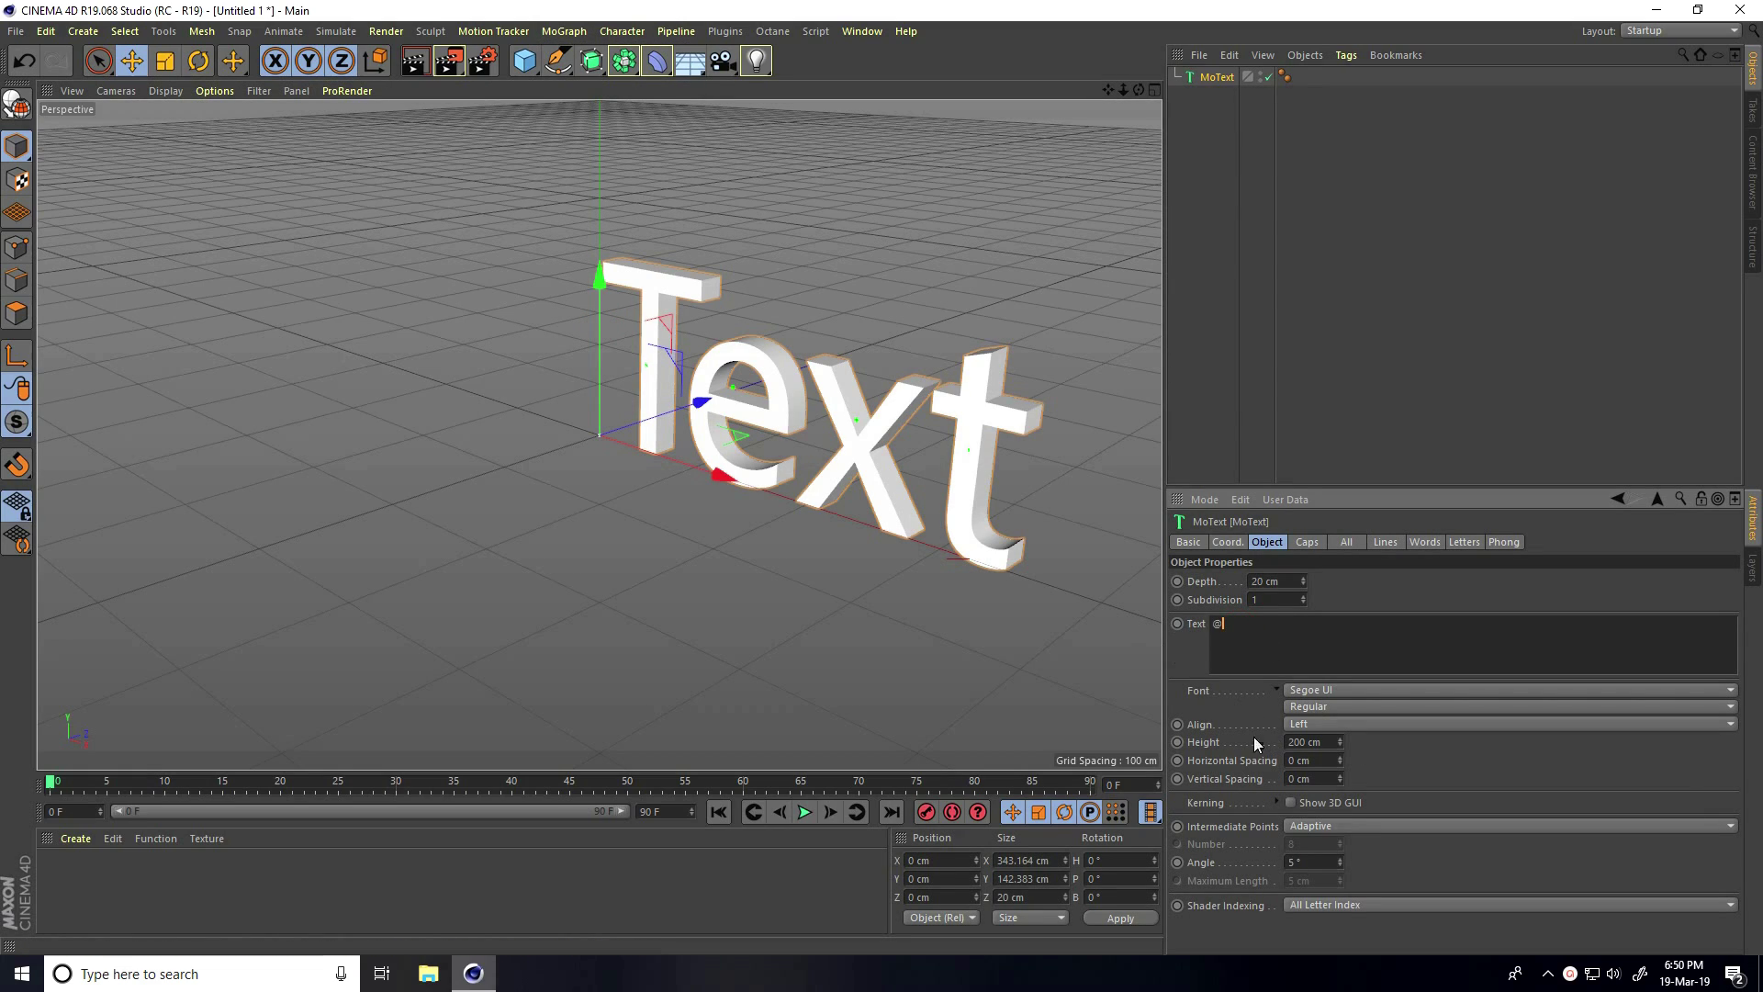
# - Set the @ text's Align to Middle and its font style to Bold
pyautogui.click(1304, 723)
pyautogui.click(1304, 760)
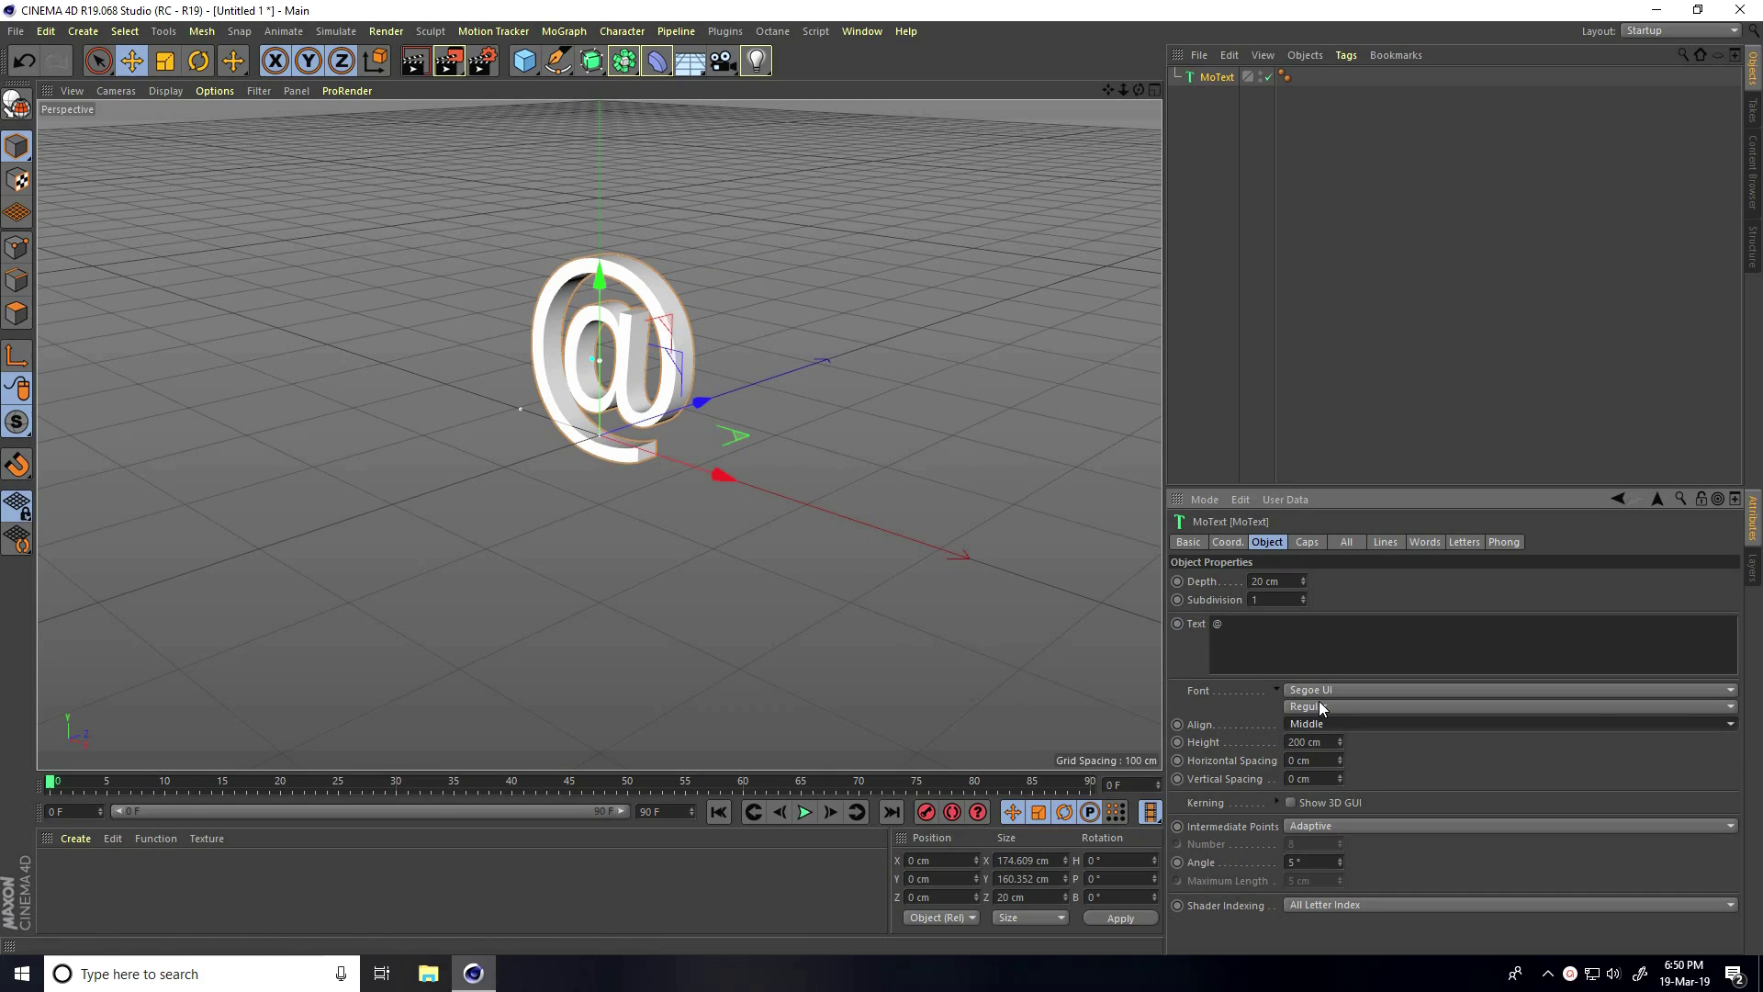
pyautogui.scroll(4, 681, 234)
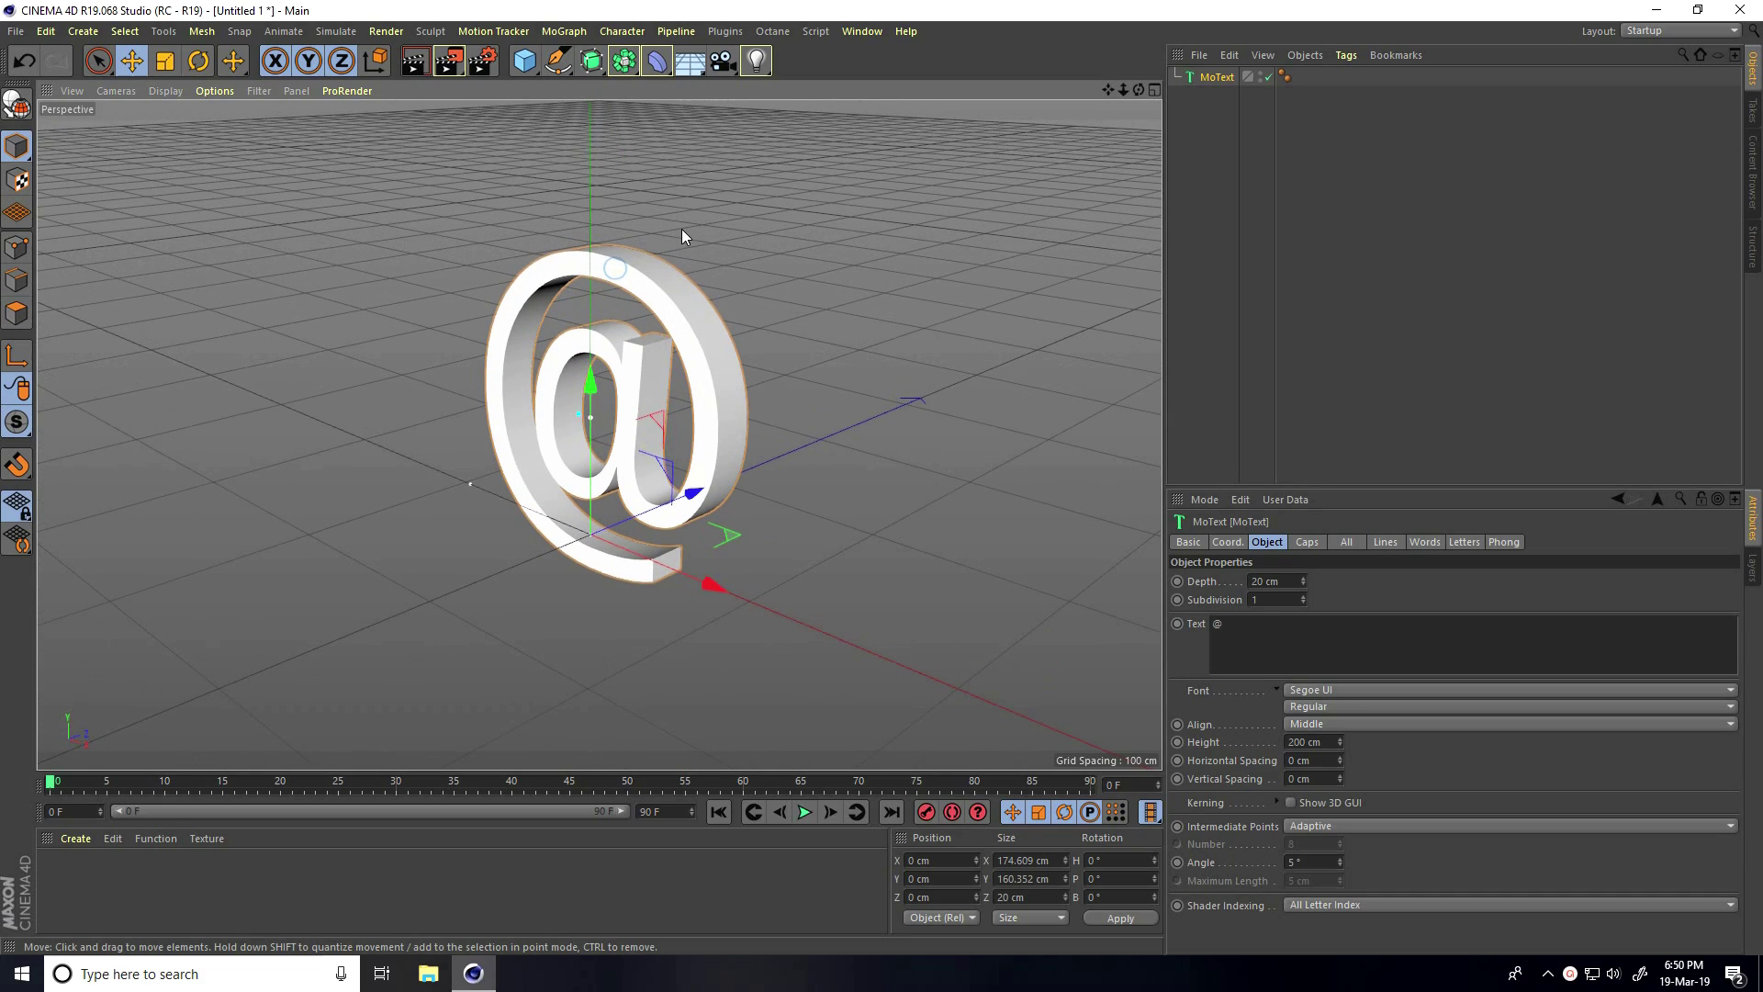
pyautogui.click(1320, 707)
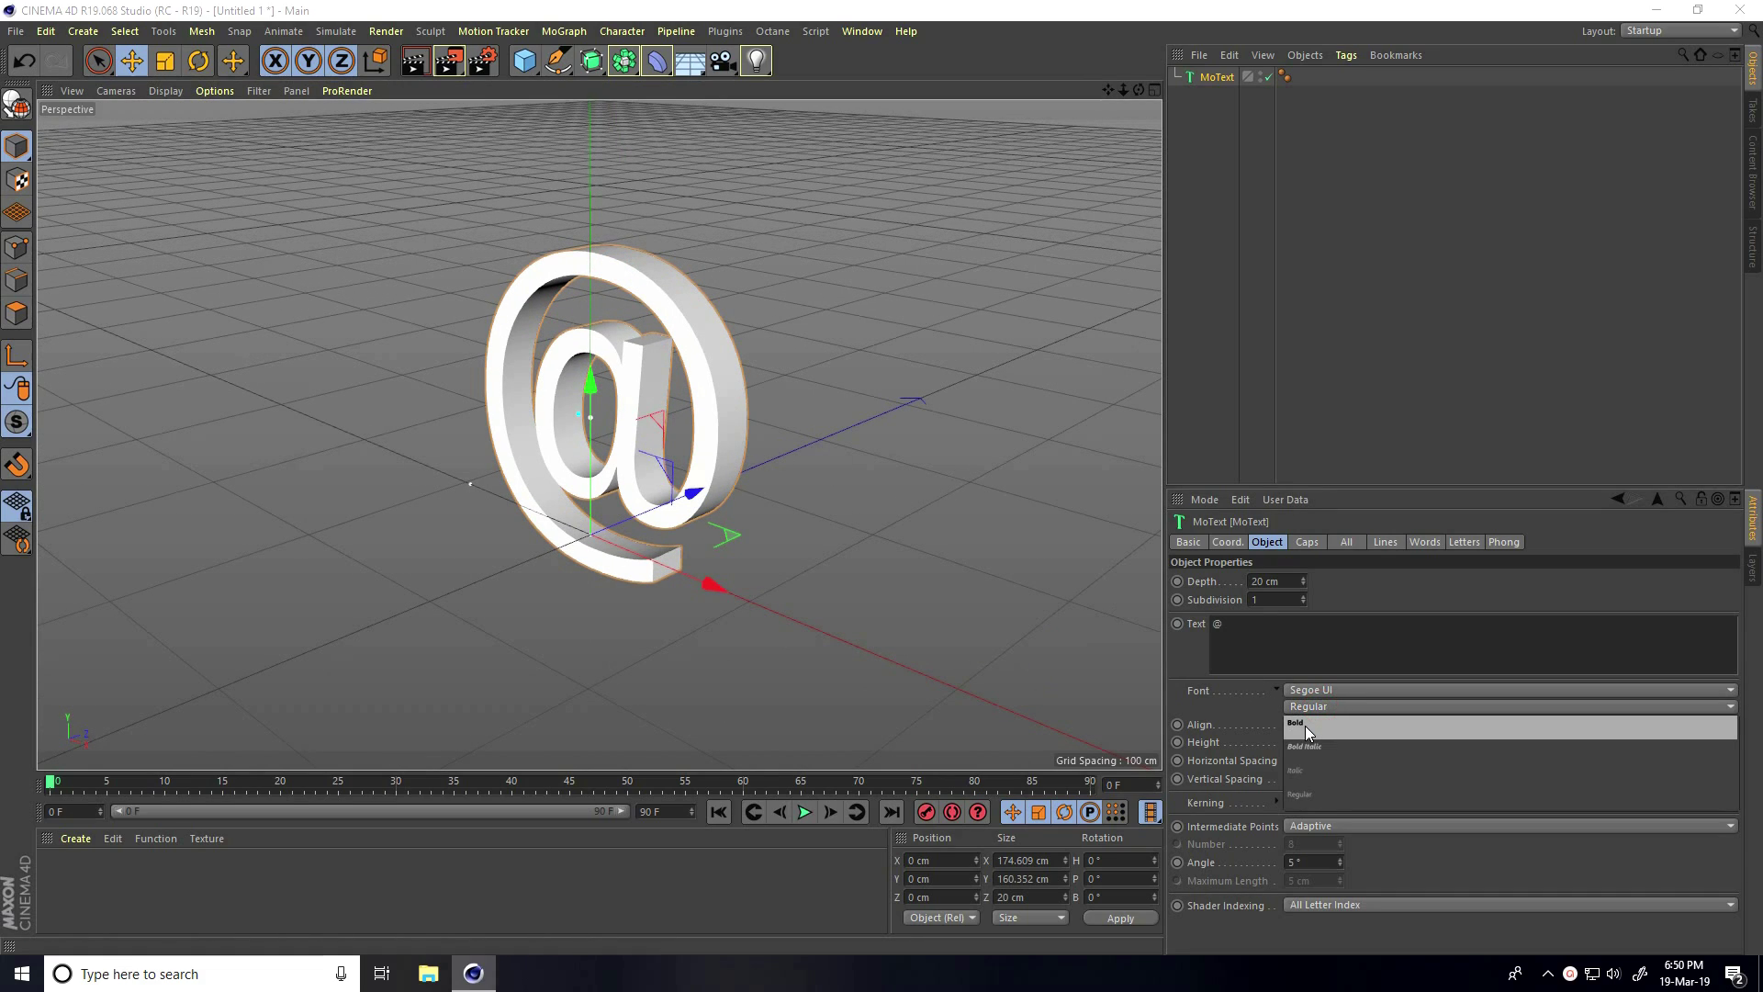
pyautogui.click(1306, 729)
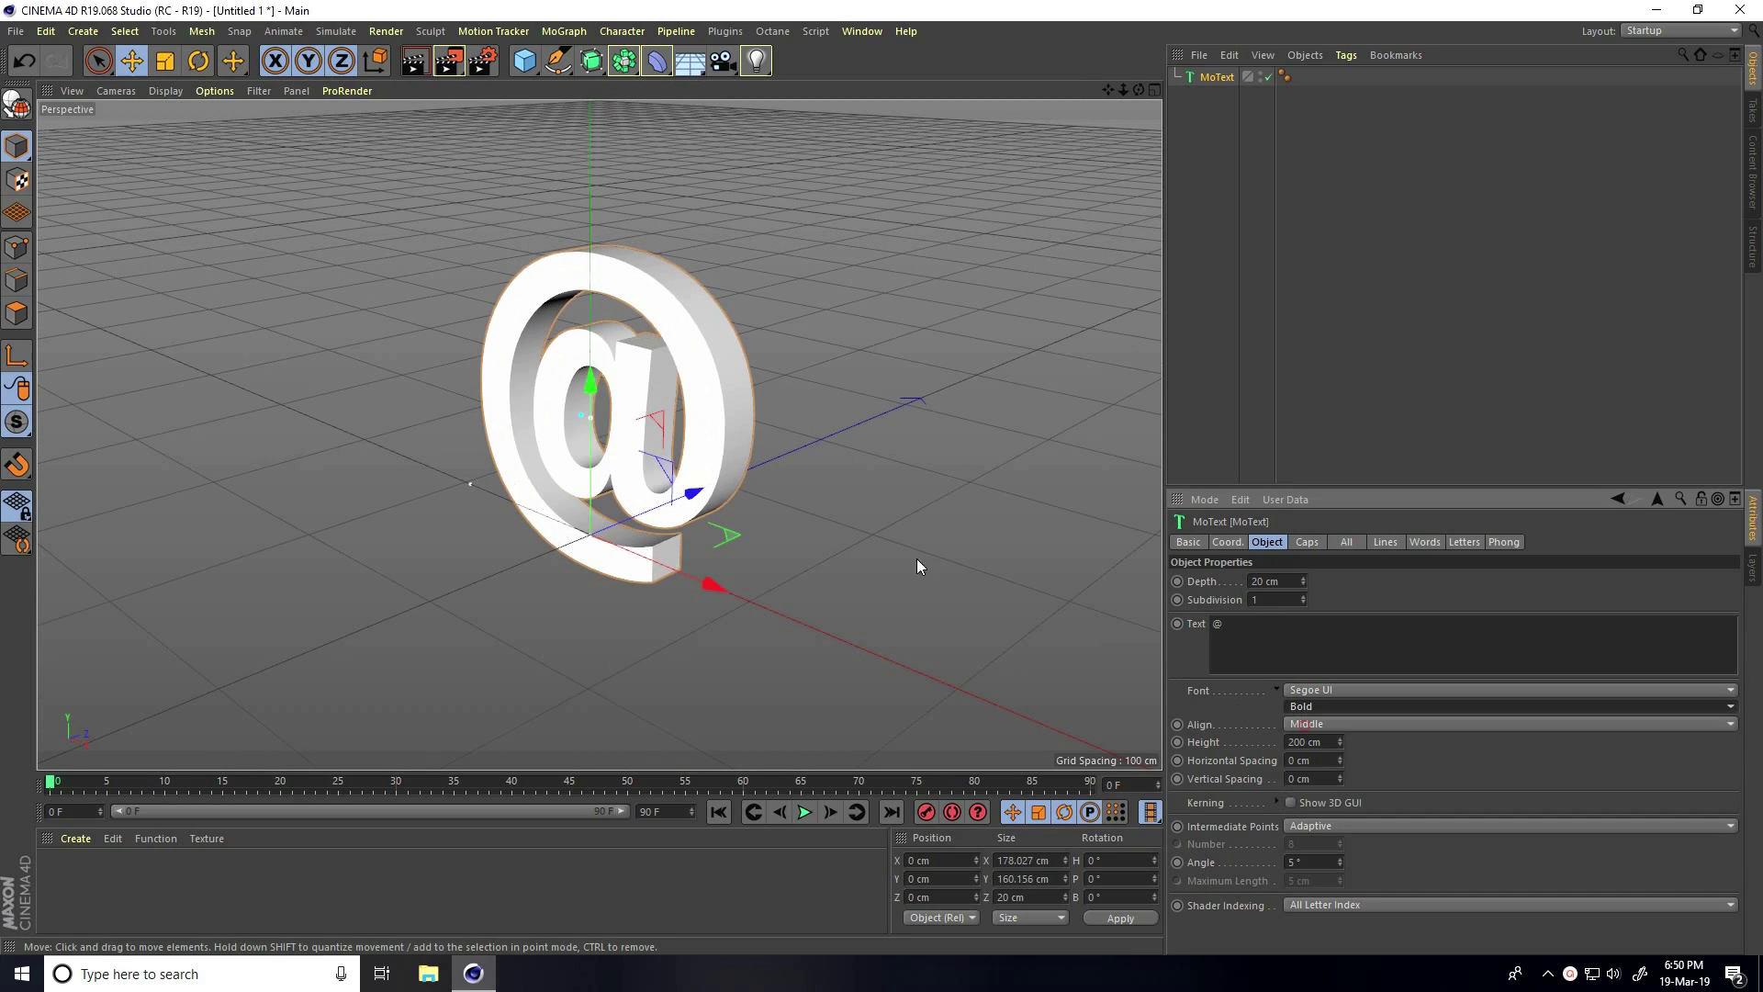
pyautogui.click(158, 94)
# - Show wireframe lines and give the @ a 30 cm Depth with 5 Subdivisions
pyautogui.click(178, 134)
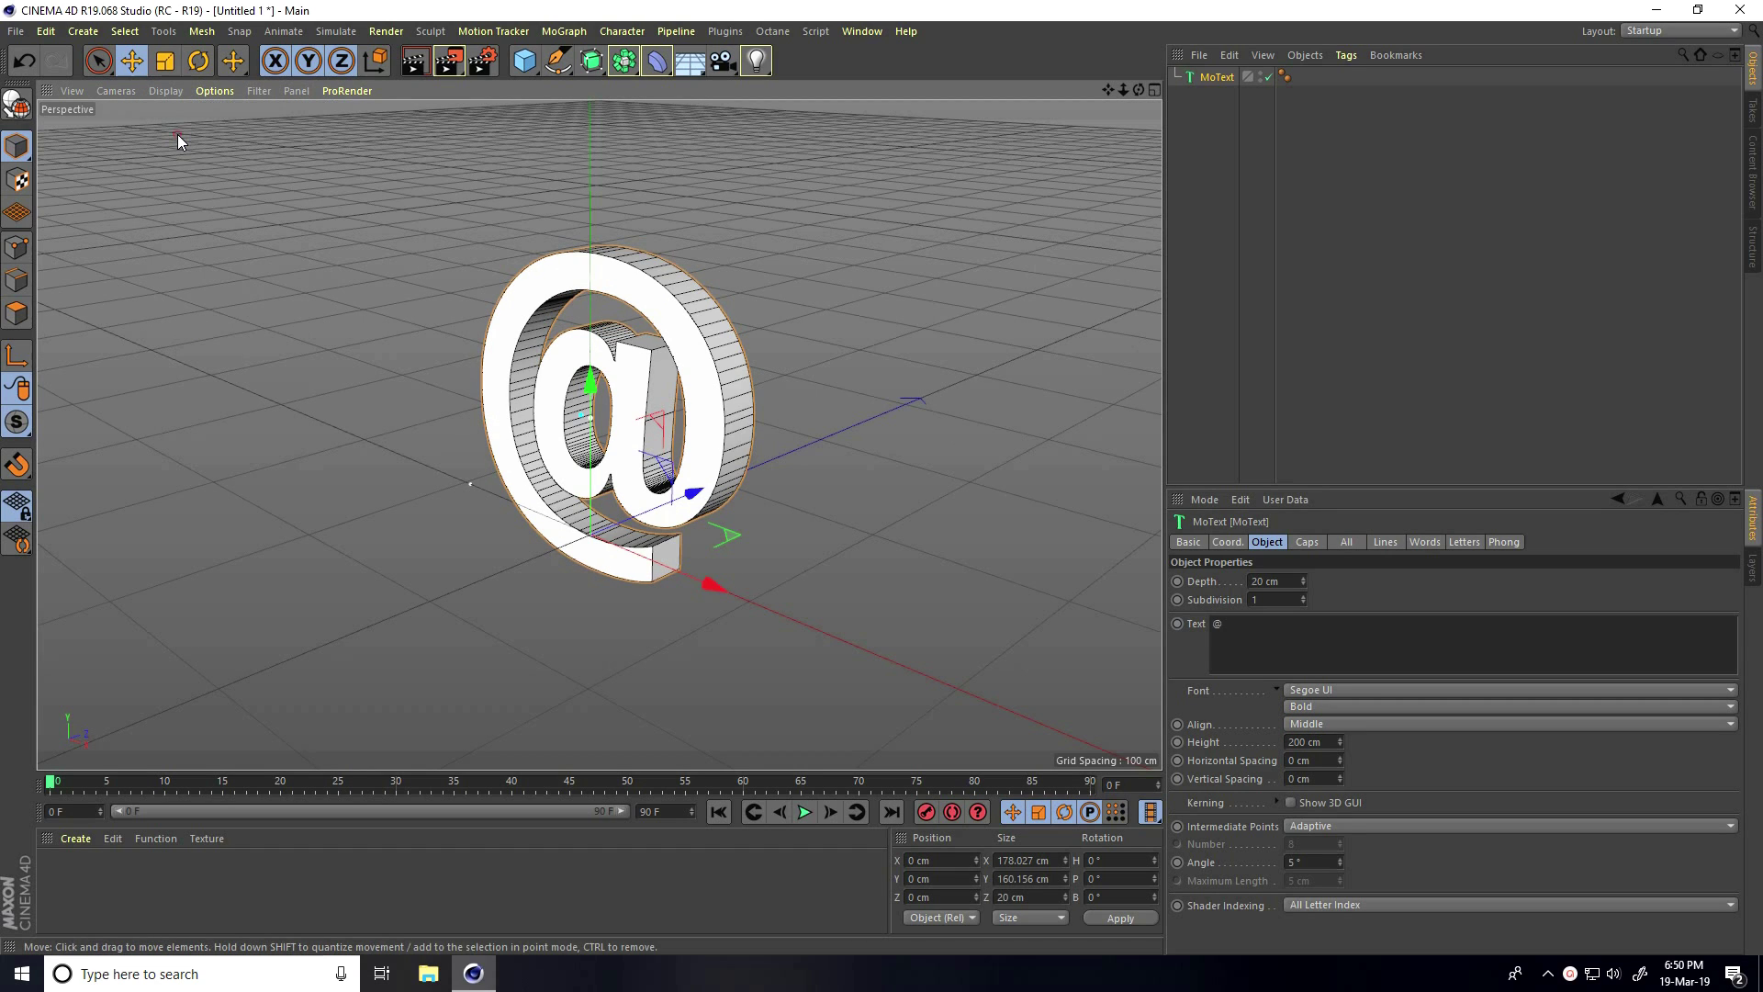
pyautogui.keyDown('alt'); pyautogui.moveTo(178, 134); pyautogui.dragTo(956, 389); pyautogui.keyUp('alt')
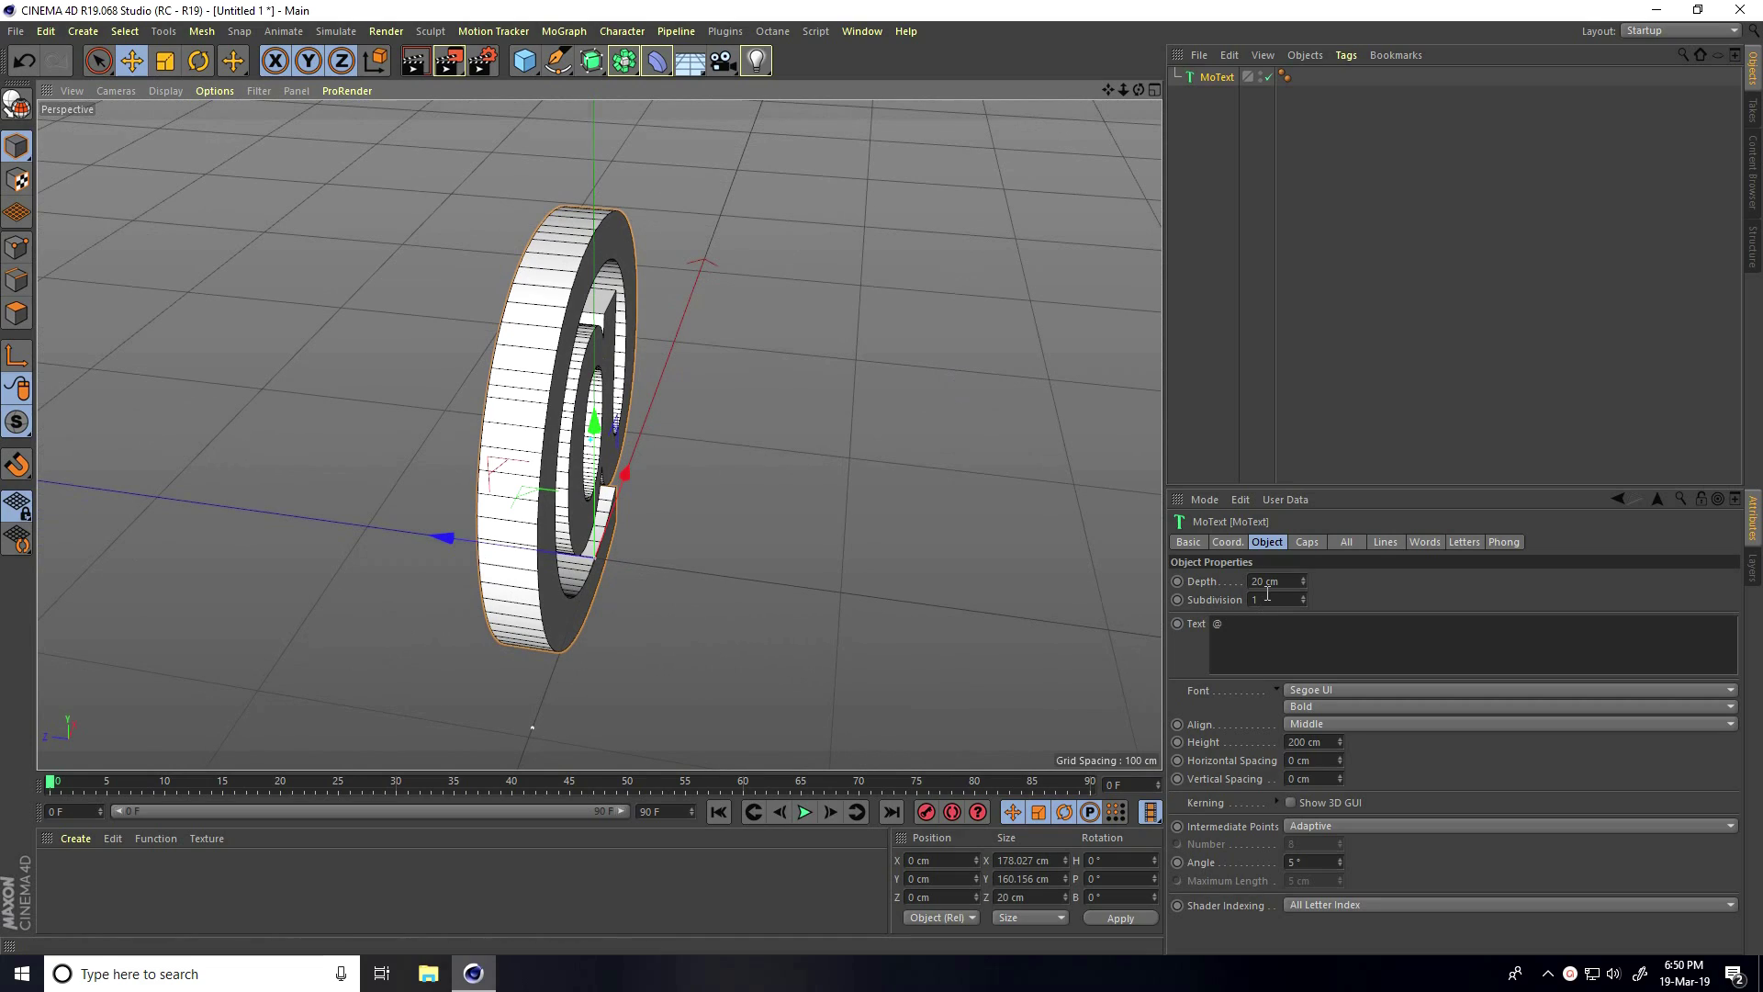
pyautogui.moveTo(1278, 581); pyautogui.dragTo(1216, 584)
pyautogui.write('30')
pyautogui.press('Return')
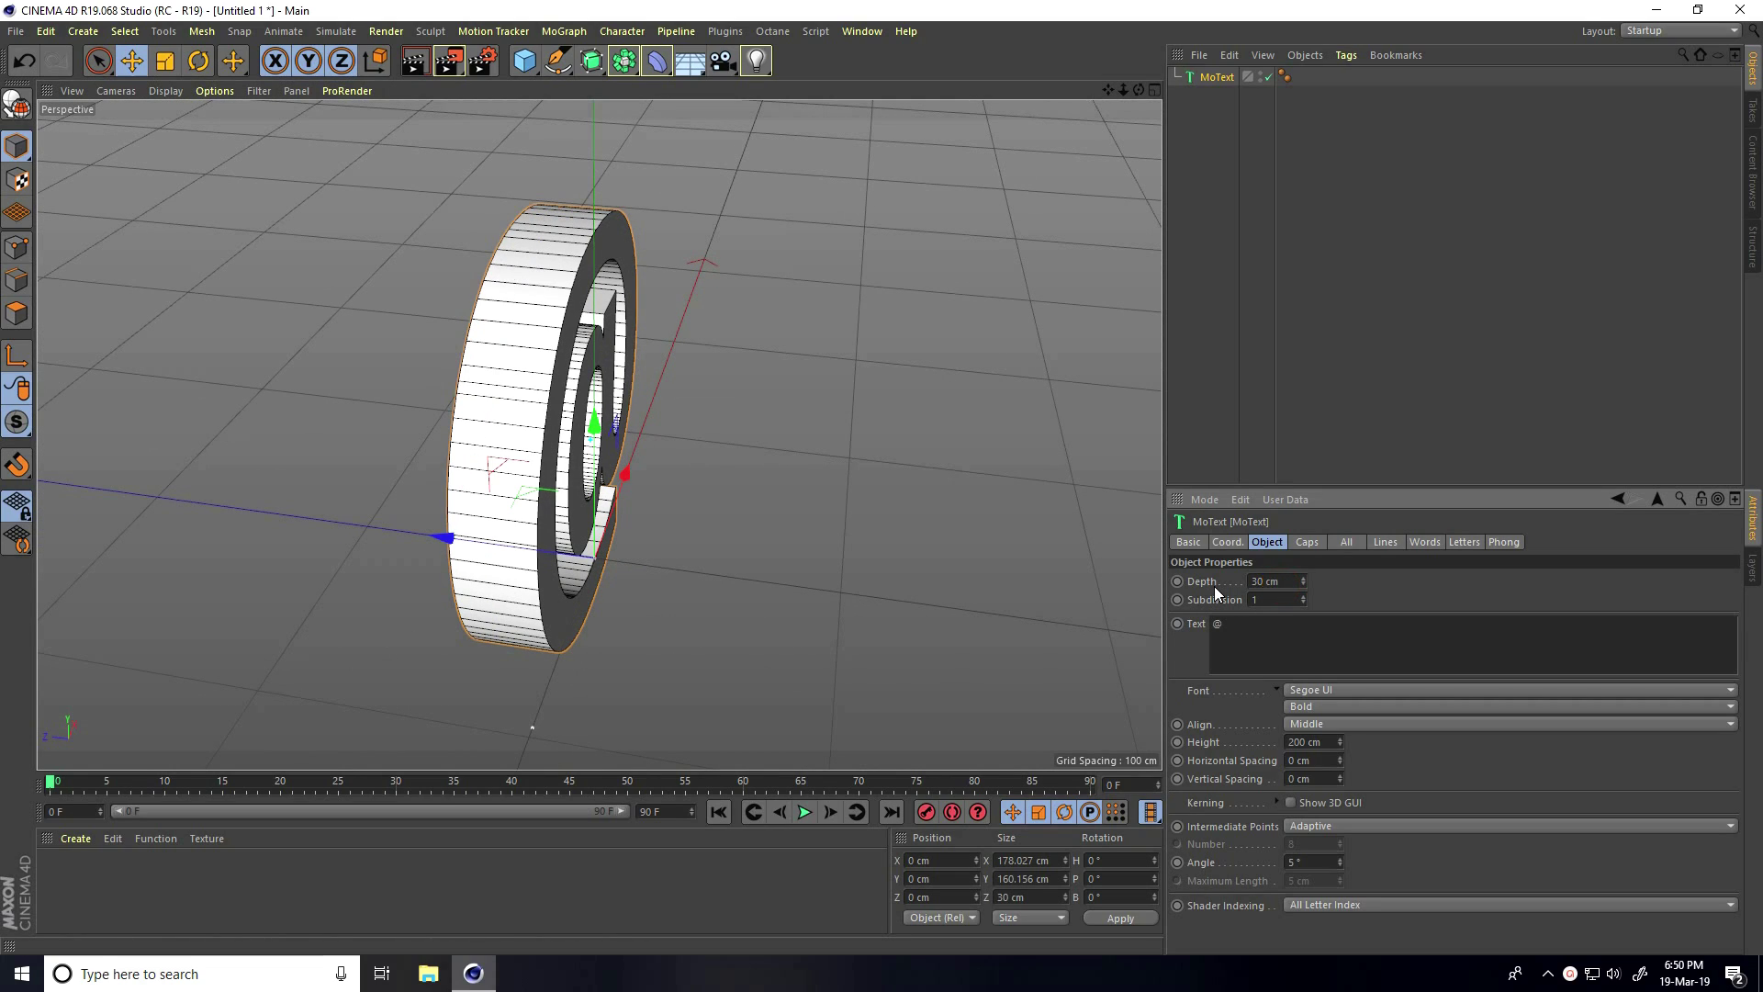
pyautogui.moveTo(1276, 604); pyautogui.dragTo(1230, 606)
pyautogui.write('5')
pyautogui.press('Return')
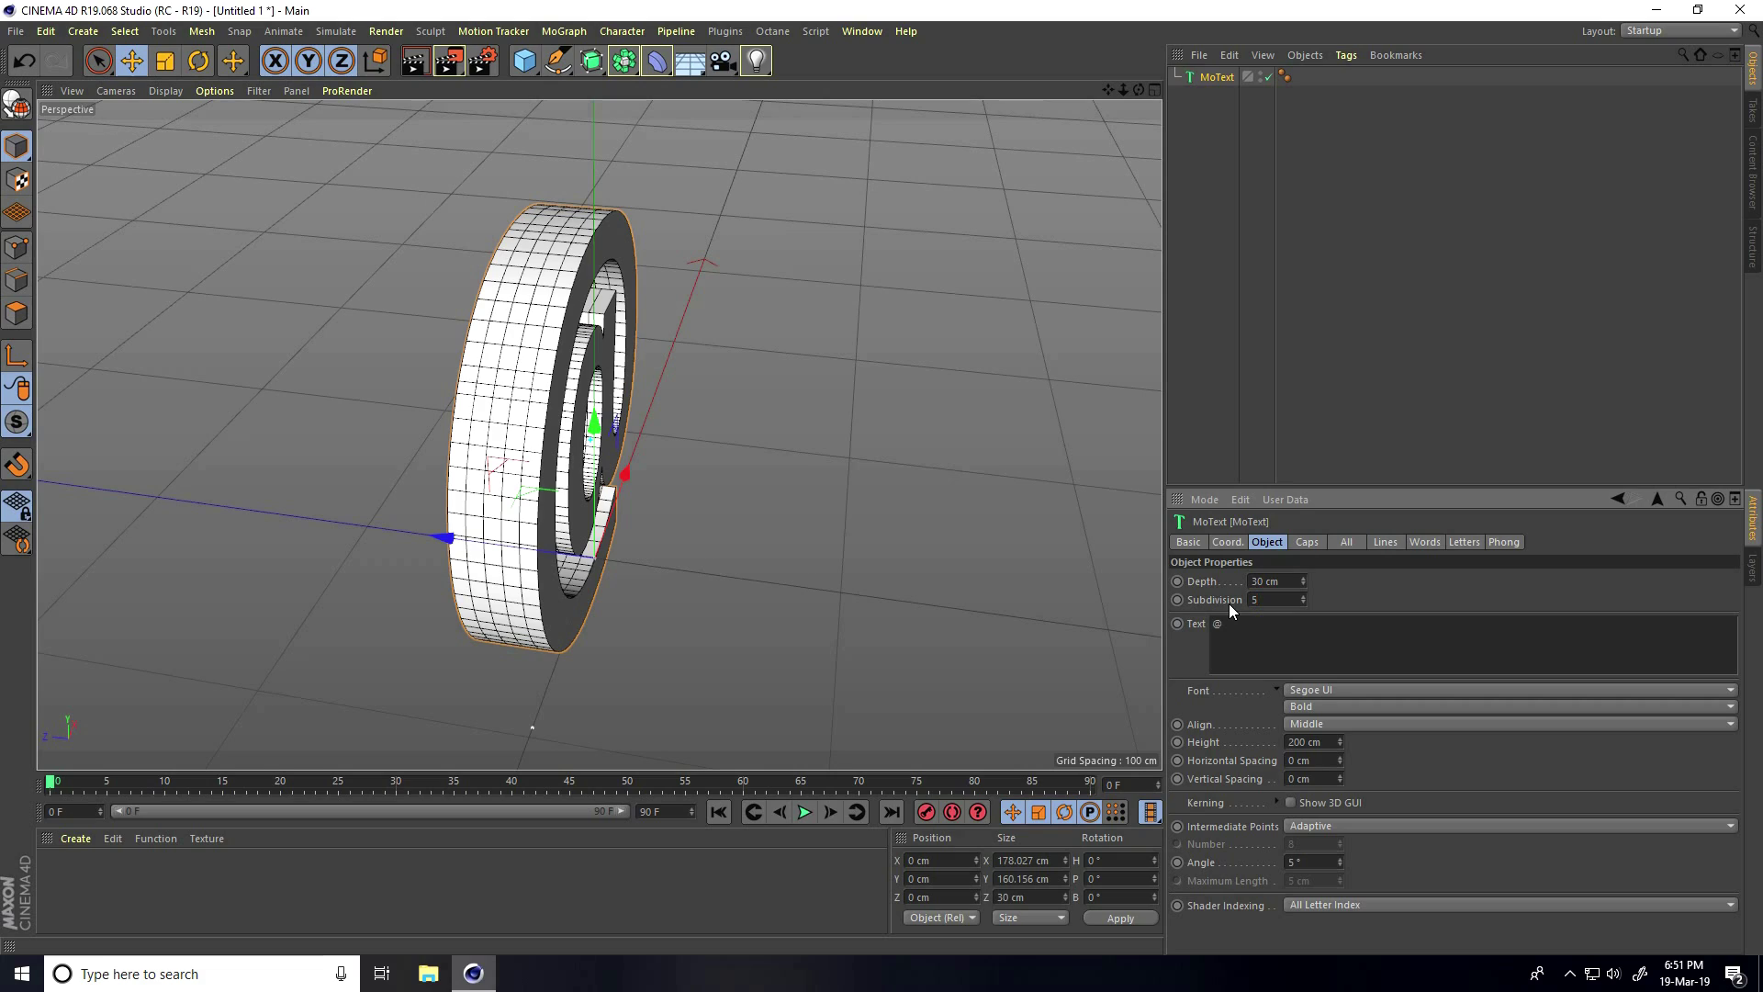
# - Set the @ text's Intermediate Points to Uniform
pyautogui.click(1308, 827)
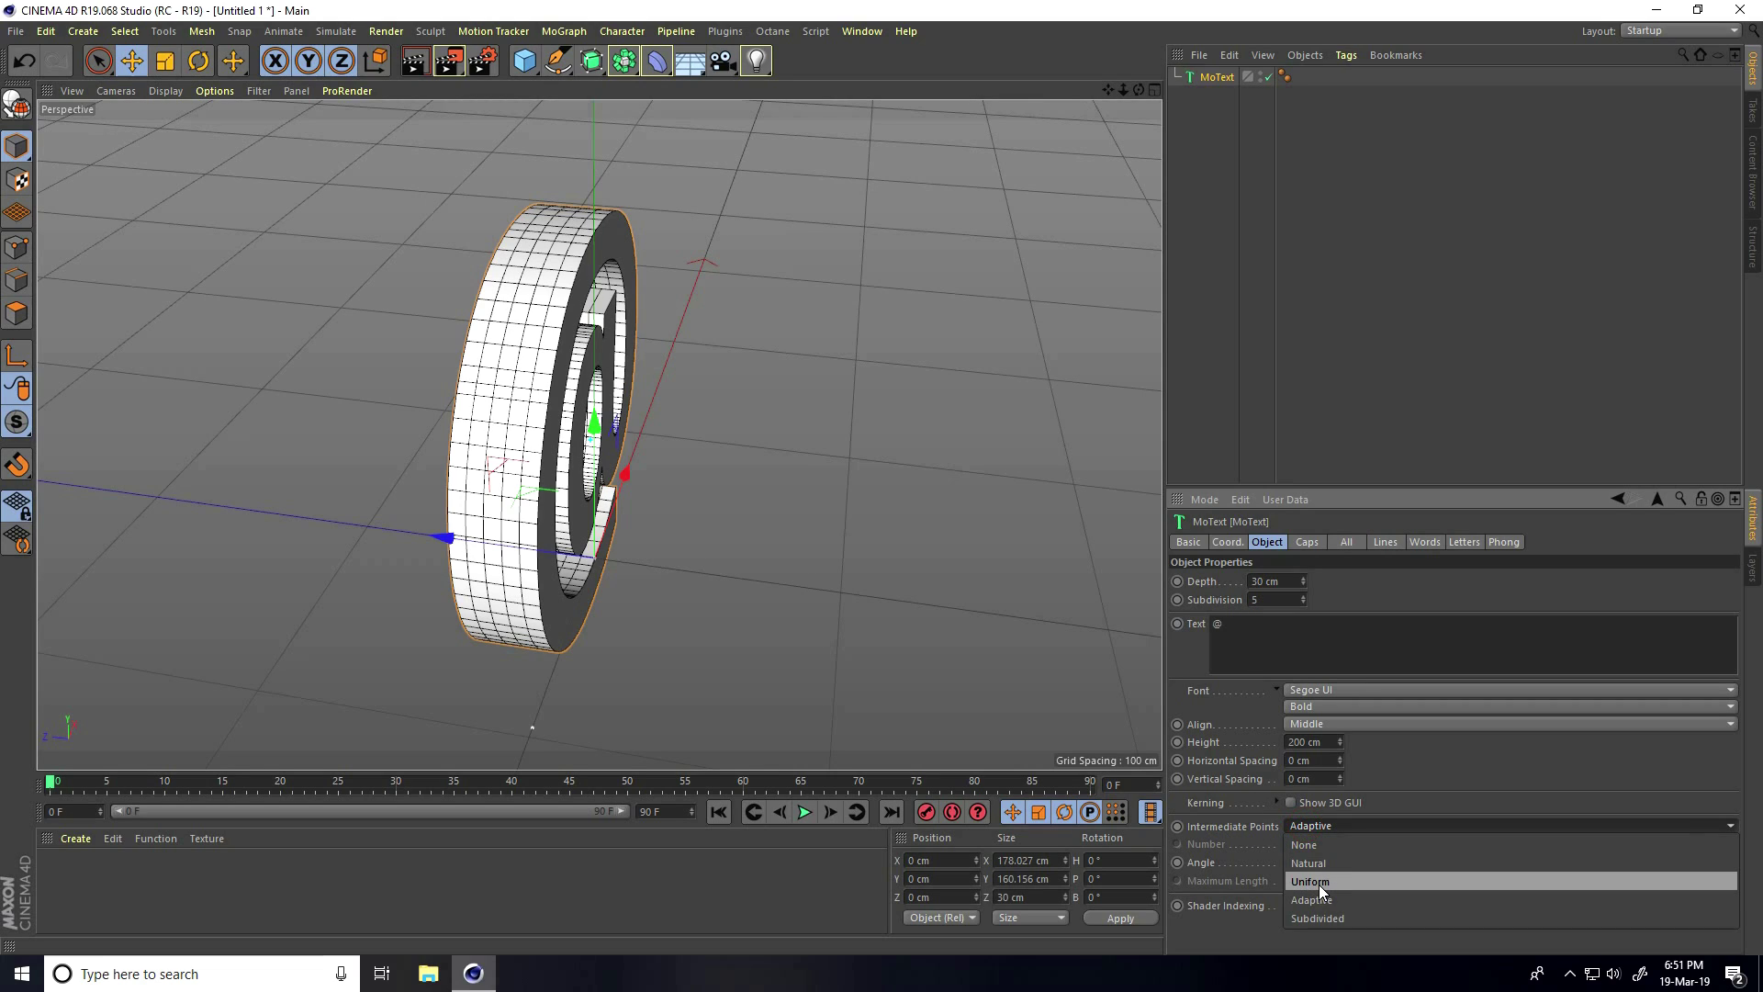
pyautogui.click(1318, 884)
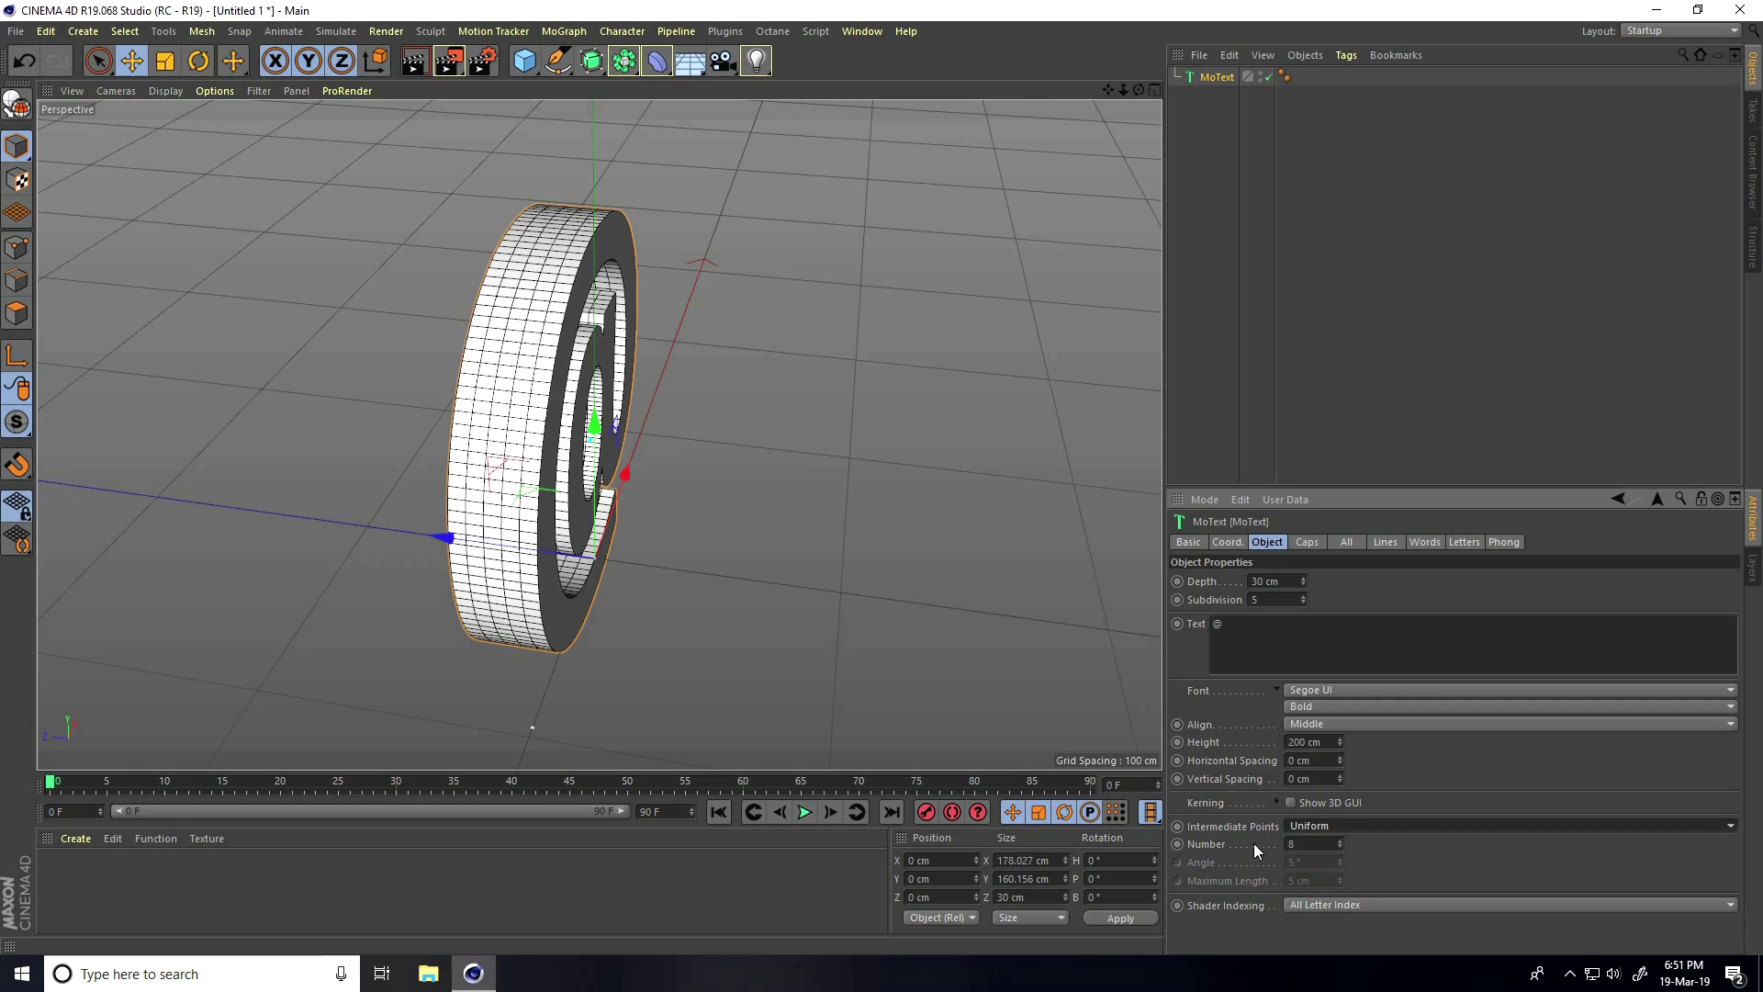
pyautogui.click(1307, 543)
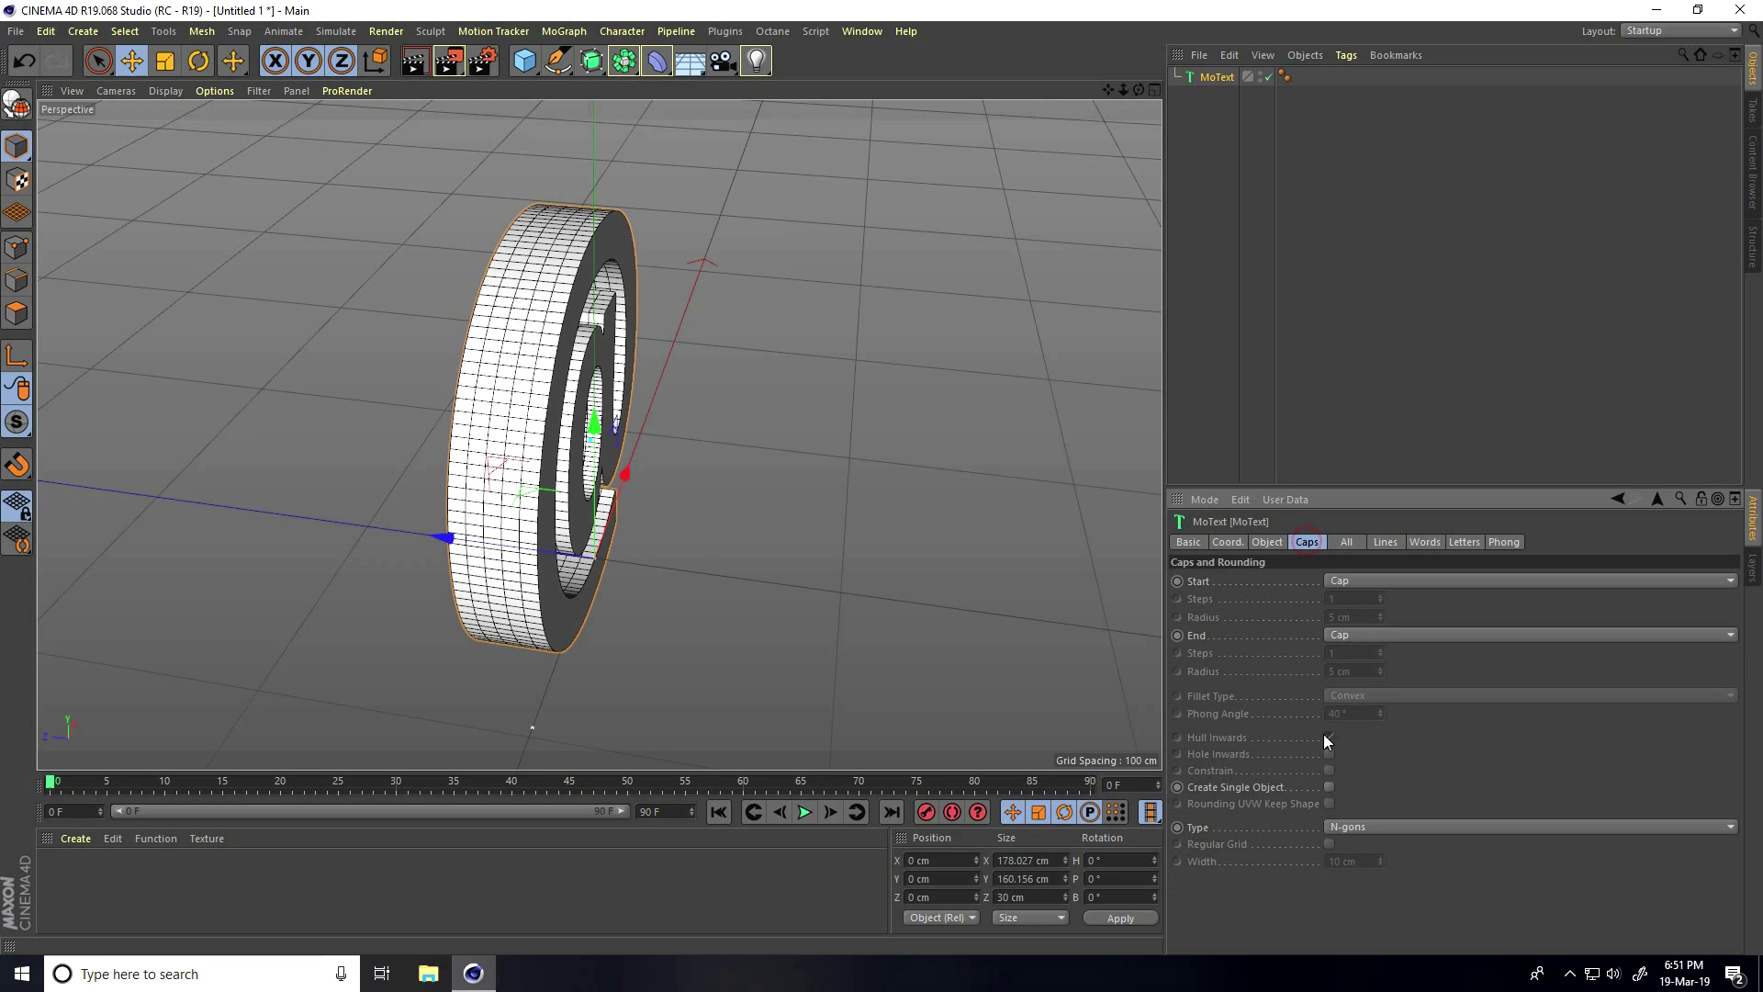
# - Enable Create Single Object and Quadrangle caps with a 4 cm Regular Grid, then inspect the mesh
pyautogui.click(1329, 788)
pyautogui.click(1341, 827)
pyautogui.click(1353, 865)
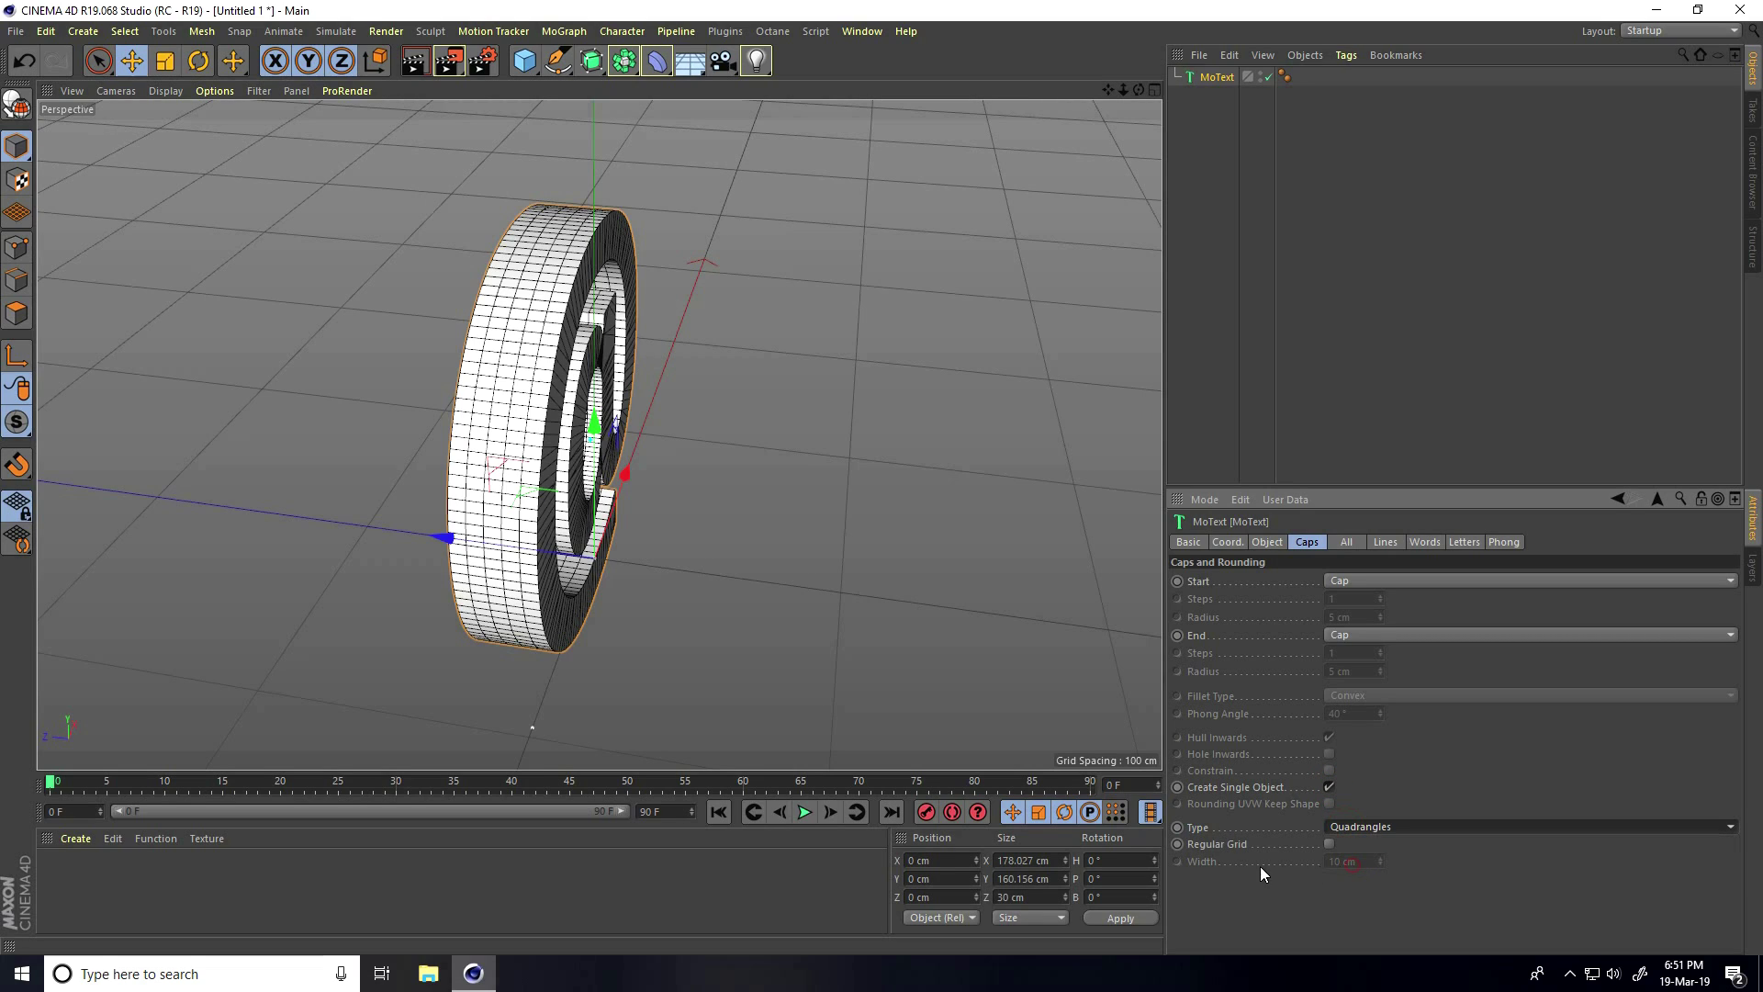
pyautogui.click(1330, 844)
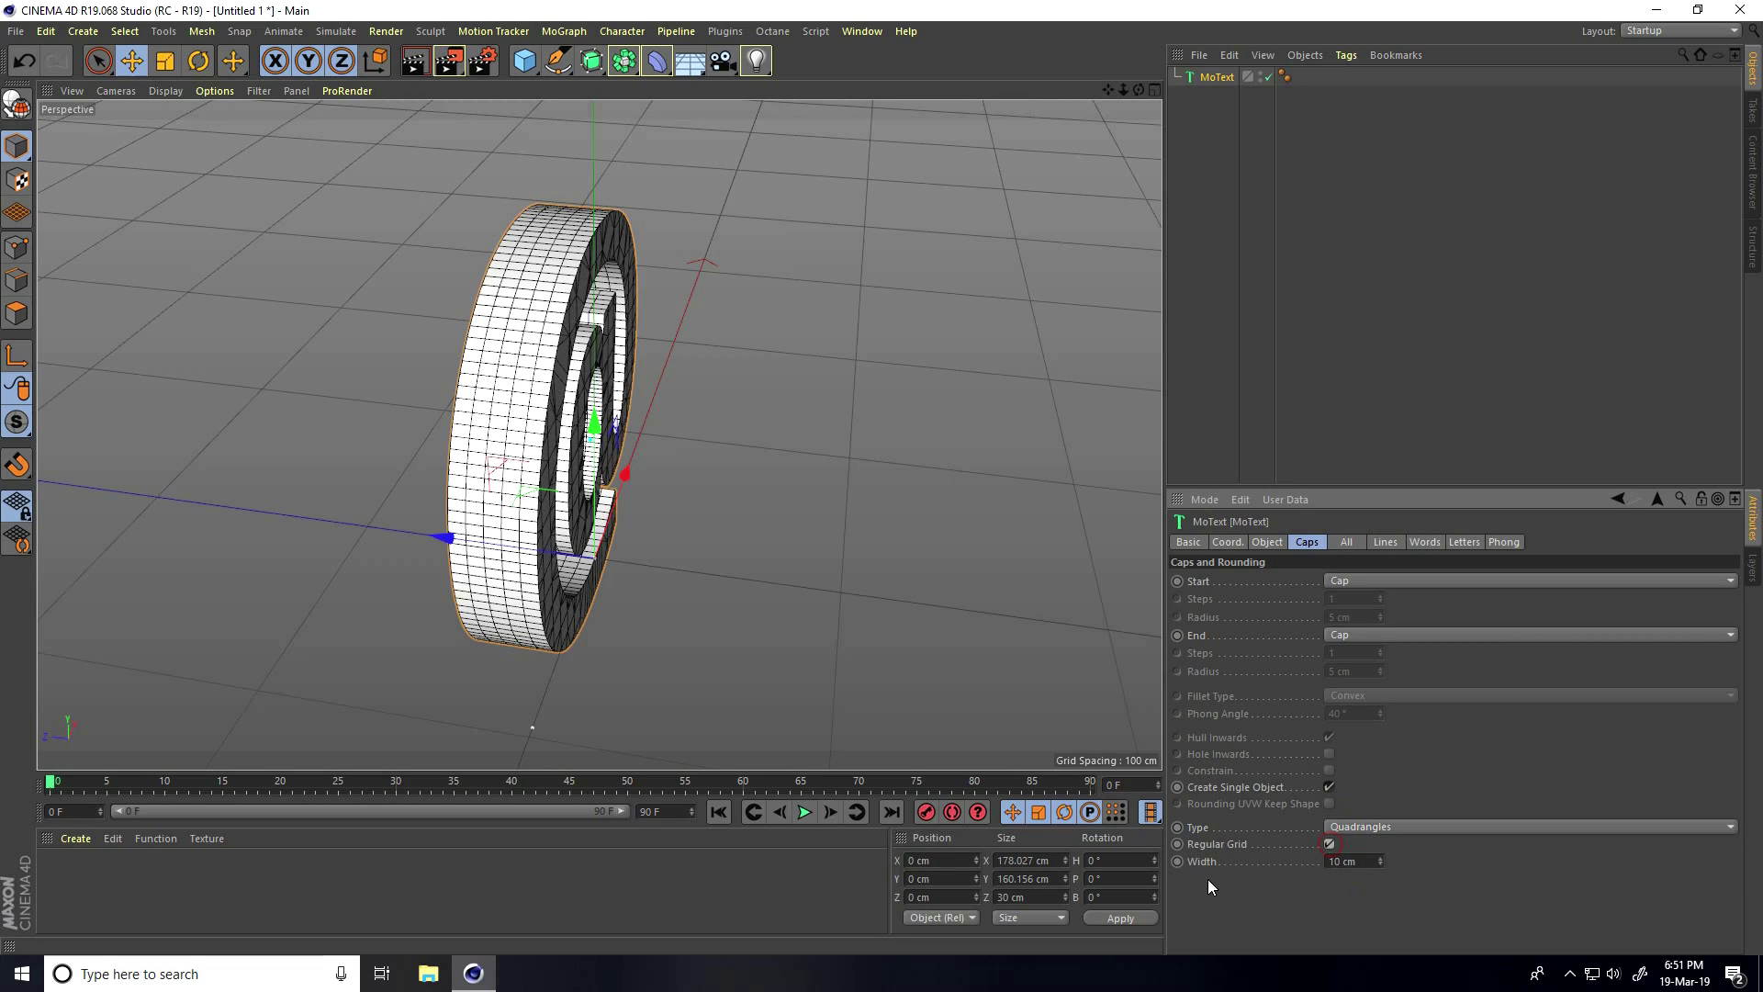
pyautogui.click(1365, 861)
pyautogui.write('4')
pyautogui.press('Return')
pyautogui.keyDown('alt'); pyautogui.moveTo(880, 455); pyautogui.dragTo(457, 381); pyautogui.keyUp('alt')
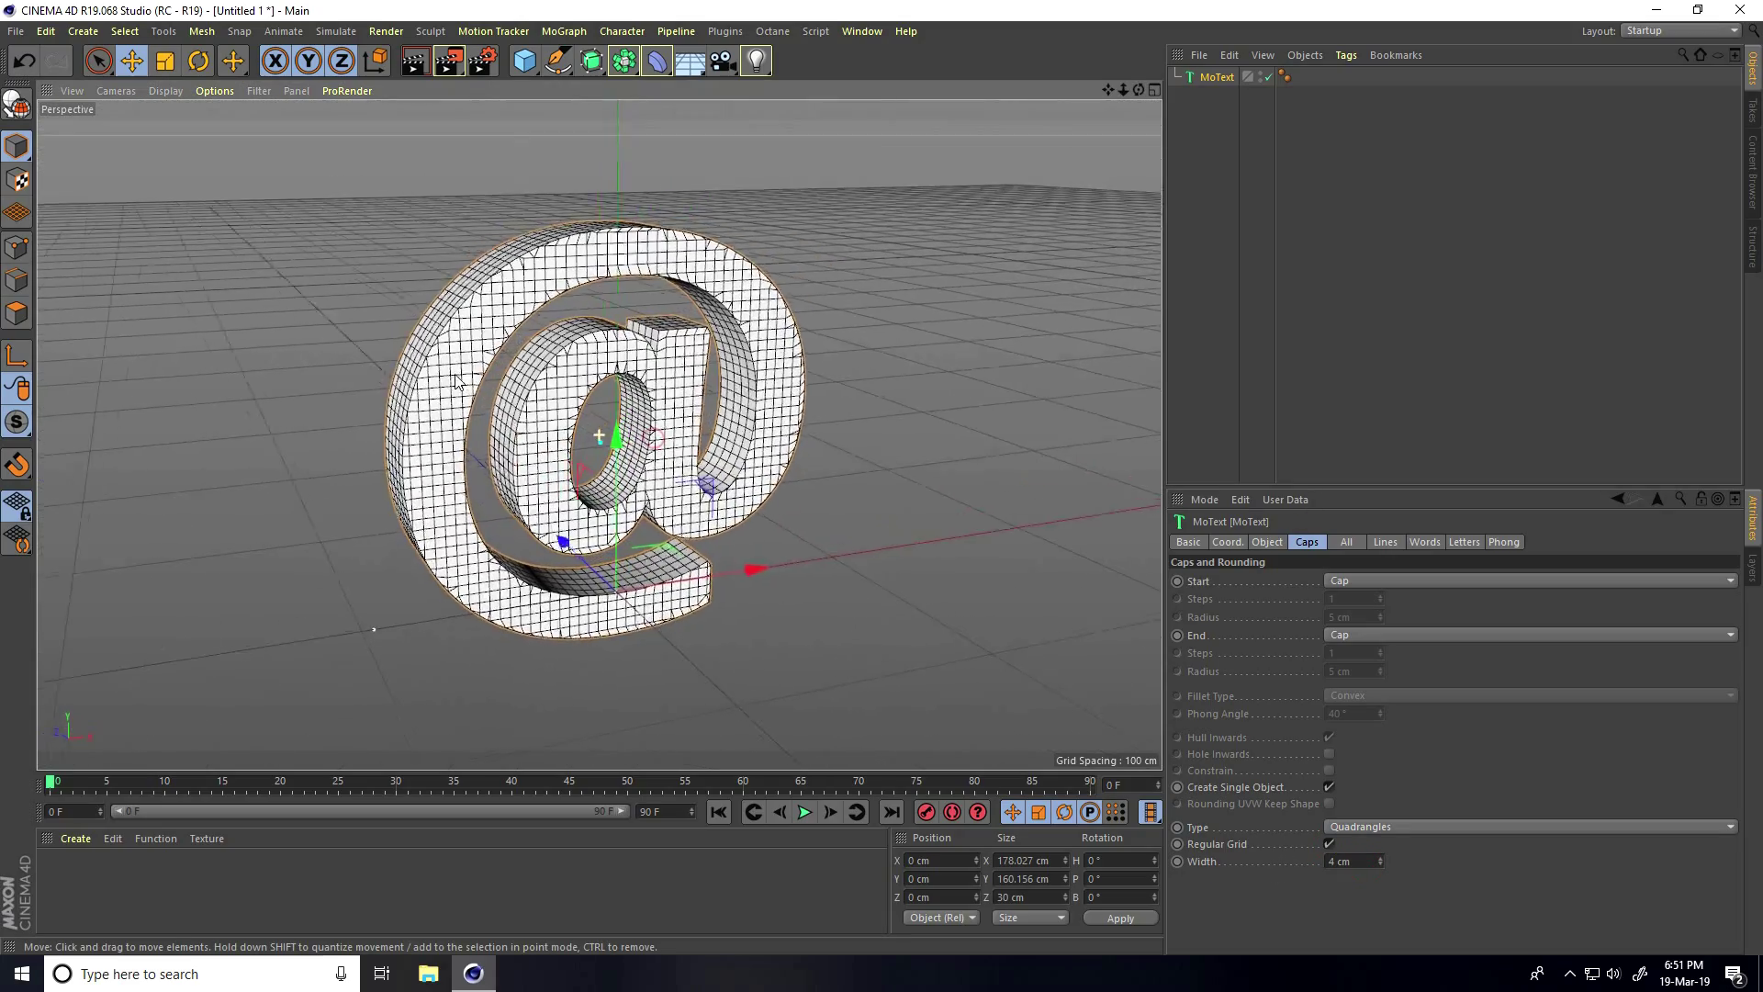
pyautogui.keyDown('alt'); pyautogui.moveTo(457, 379); pyautogui.dragTo(624, 431, button='right'); pyautogui.keyUp('alt')
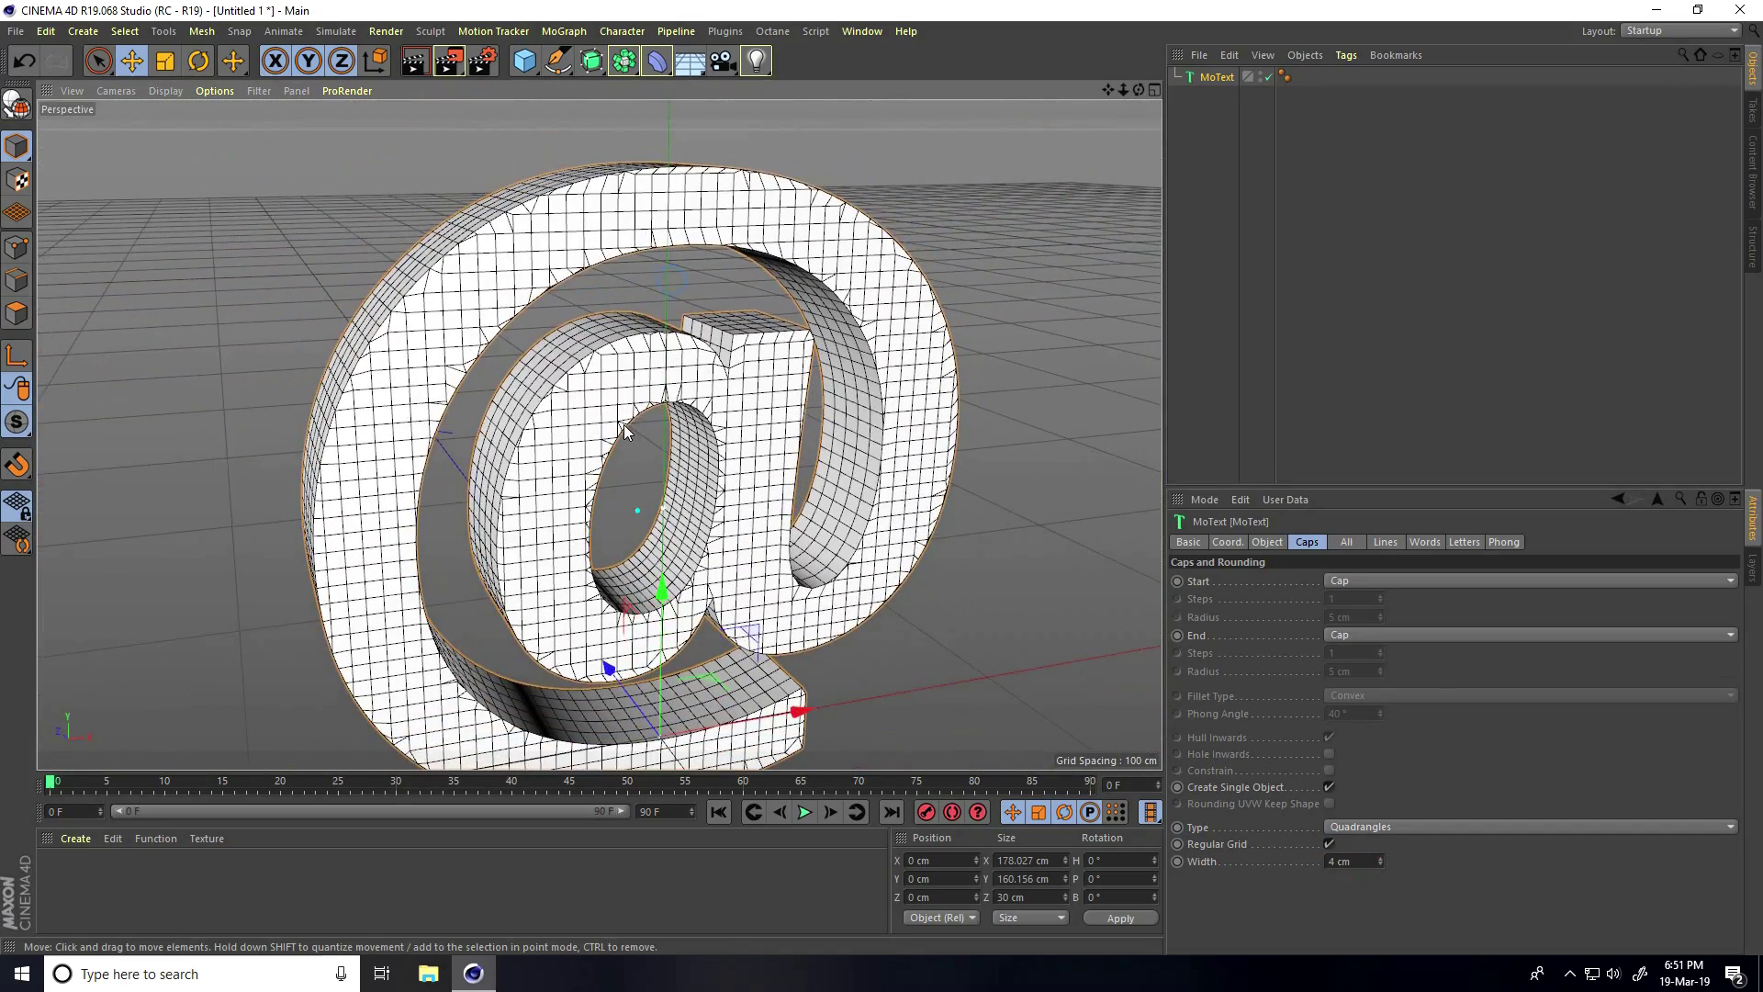
pyautogui.keyDown('alt'); pyautogui.moveTo(625, 432); pyautogui.dragTo(641, 356); pyautogui.keyUp('alt')
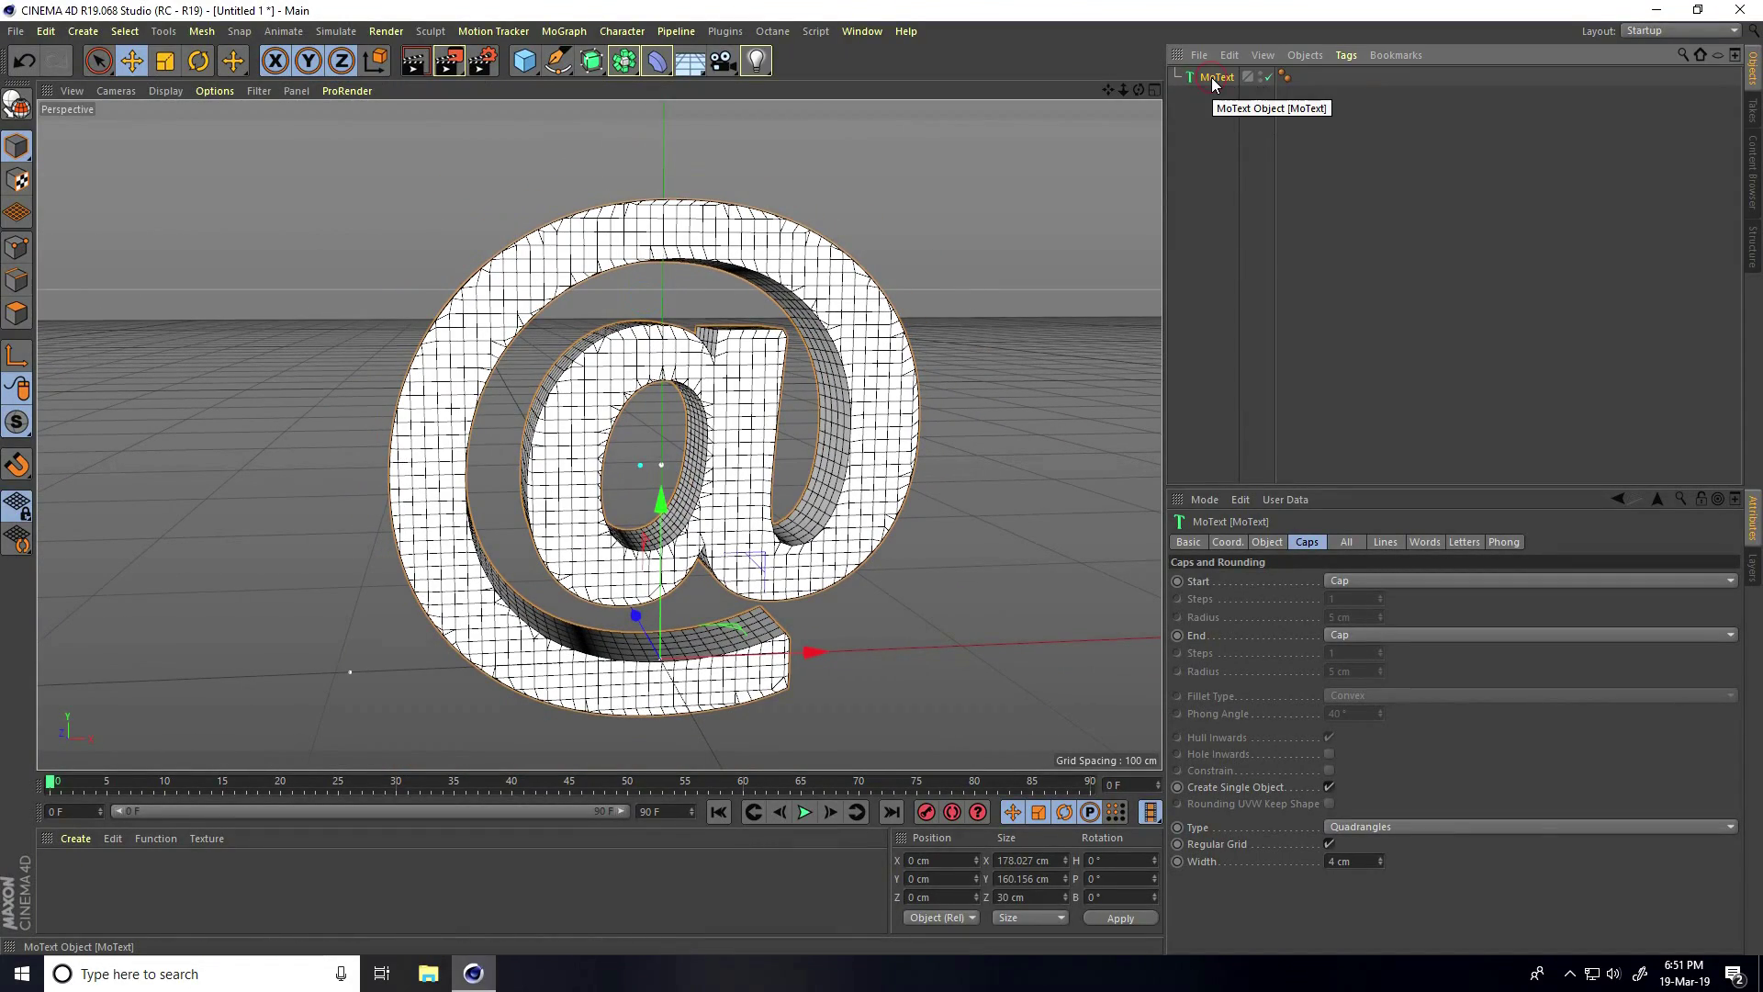
# - Make the @ editable, select its children, and merge them with Connect Objects + Delete
pyautogui.click(16, 104)
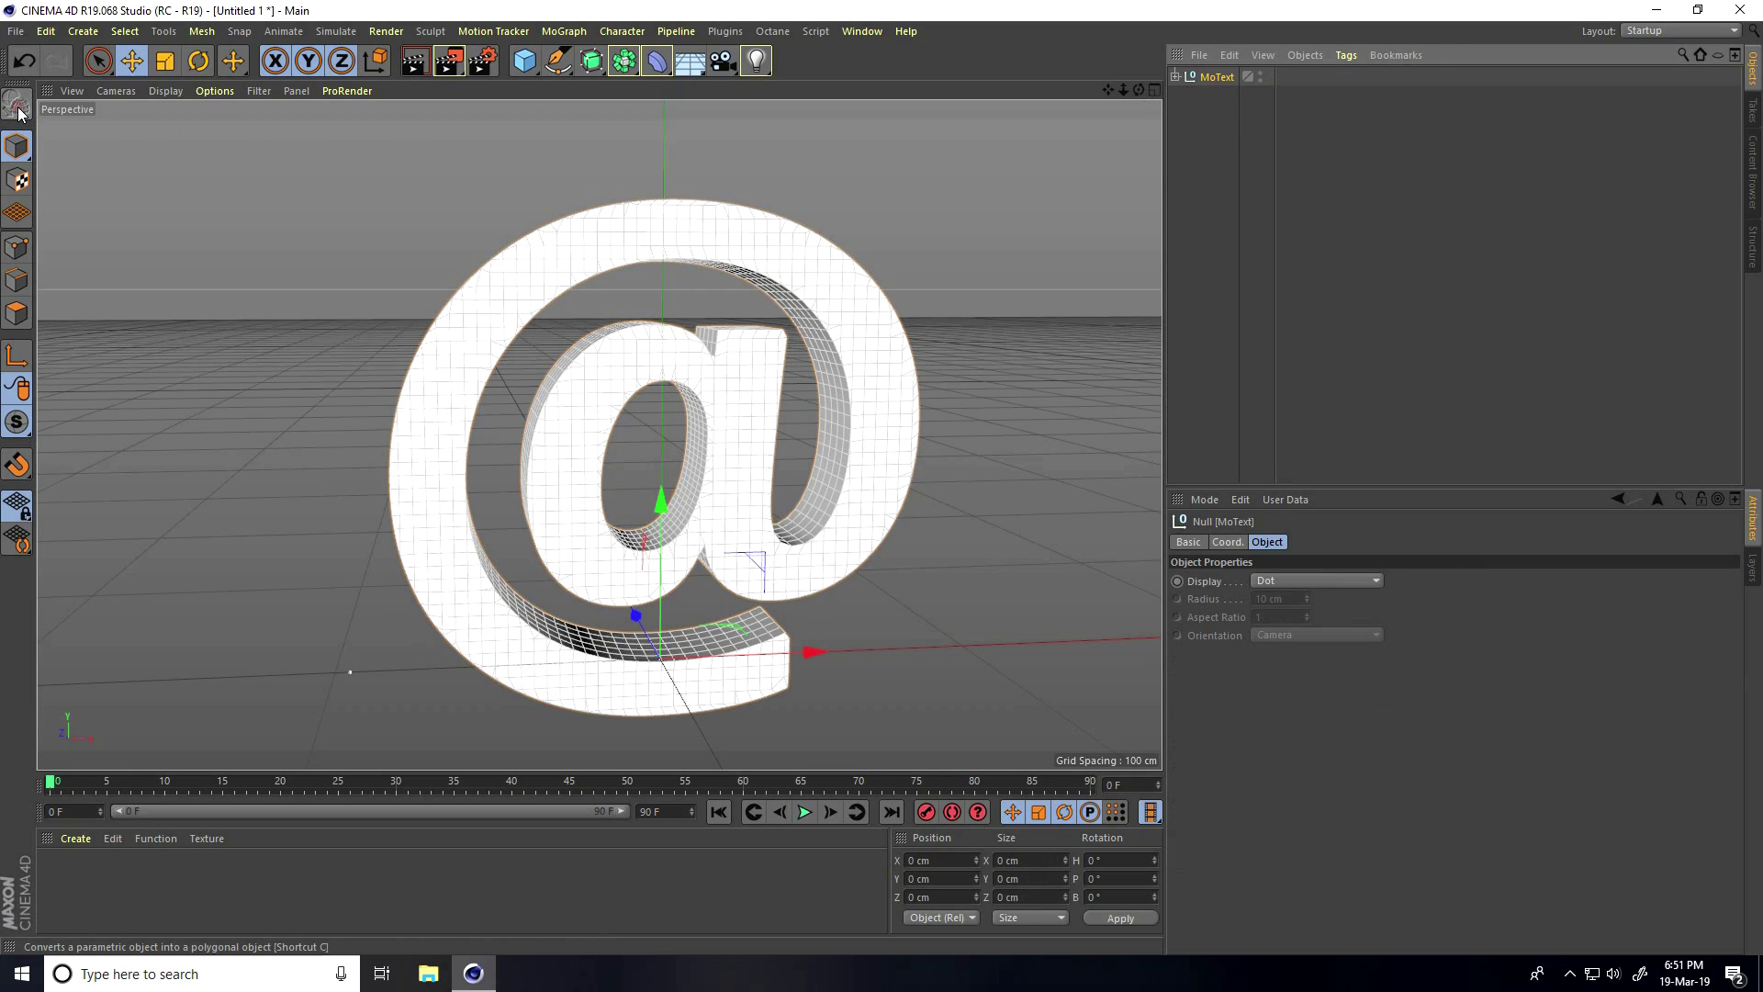
pyautogui.rightClick(1209, 75)
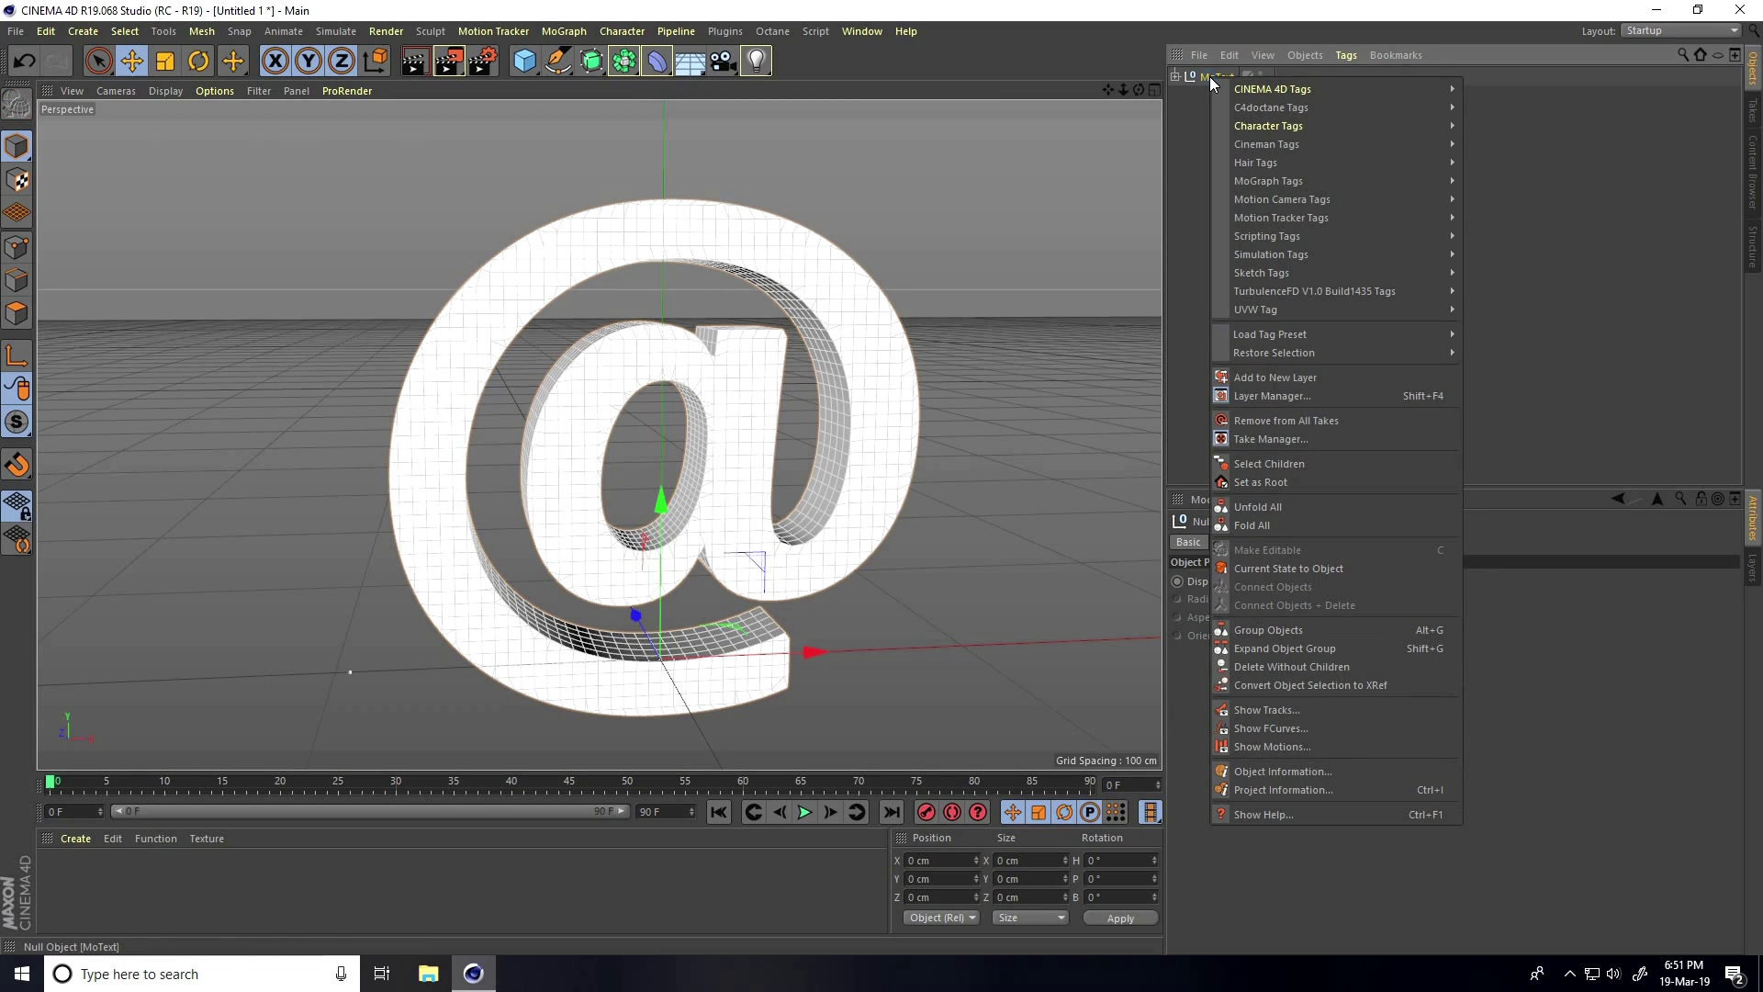
pyautogui.click(1285, 464)
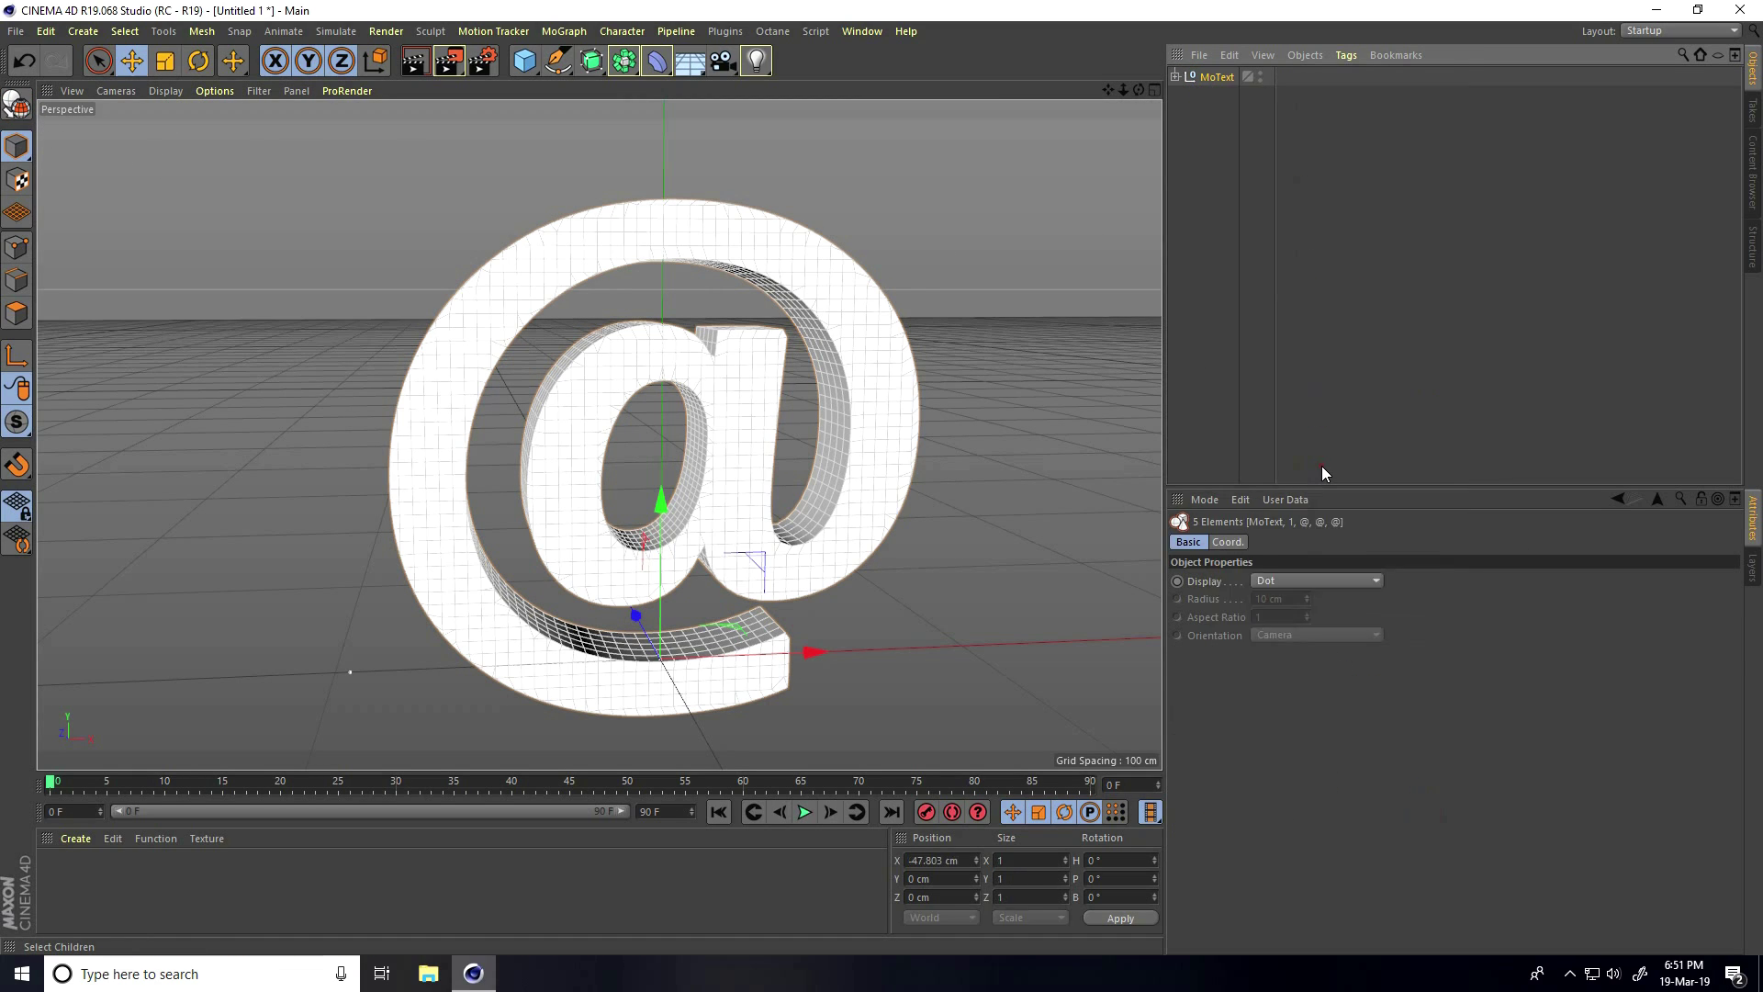
pyautogui.rightClick(1204, 77)
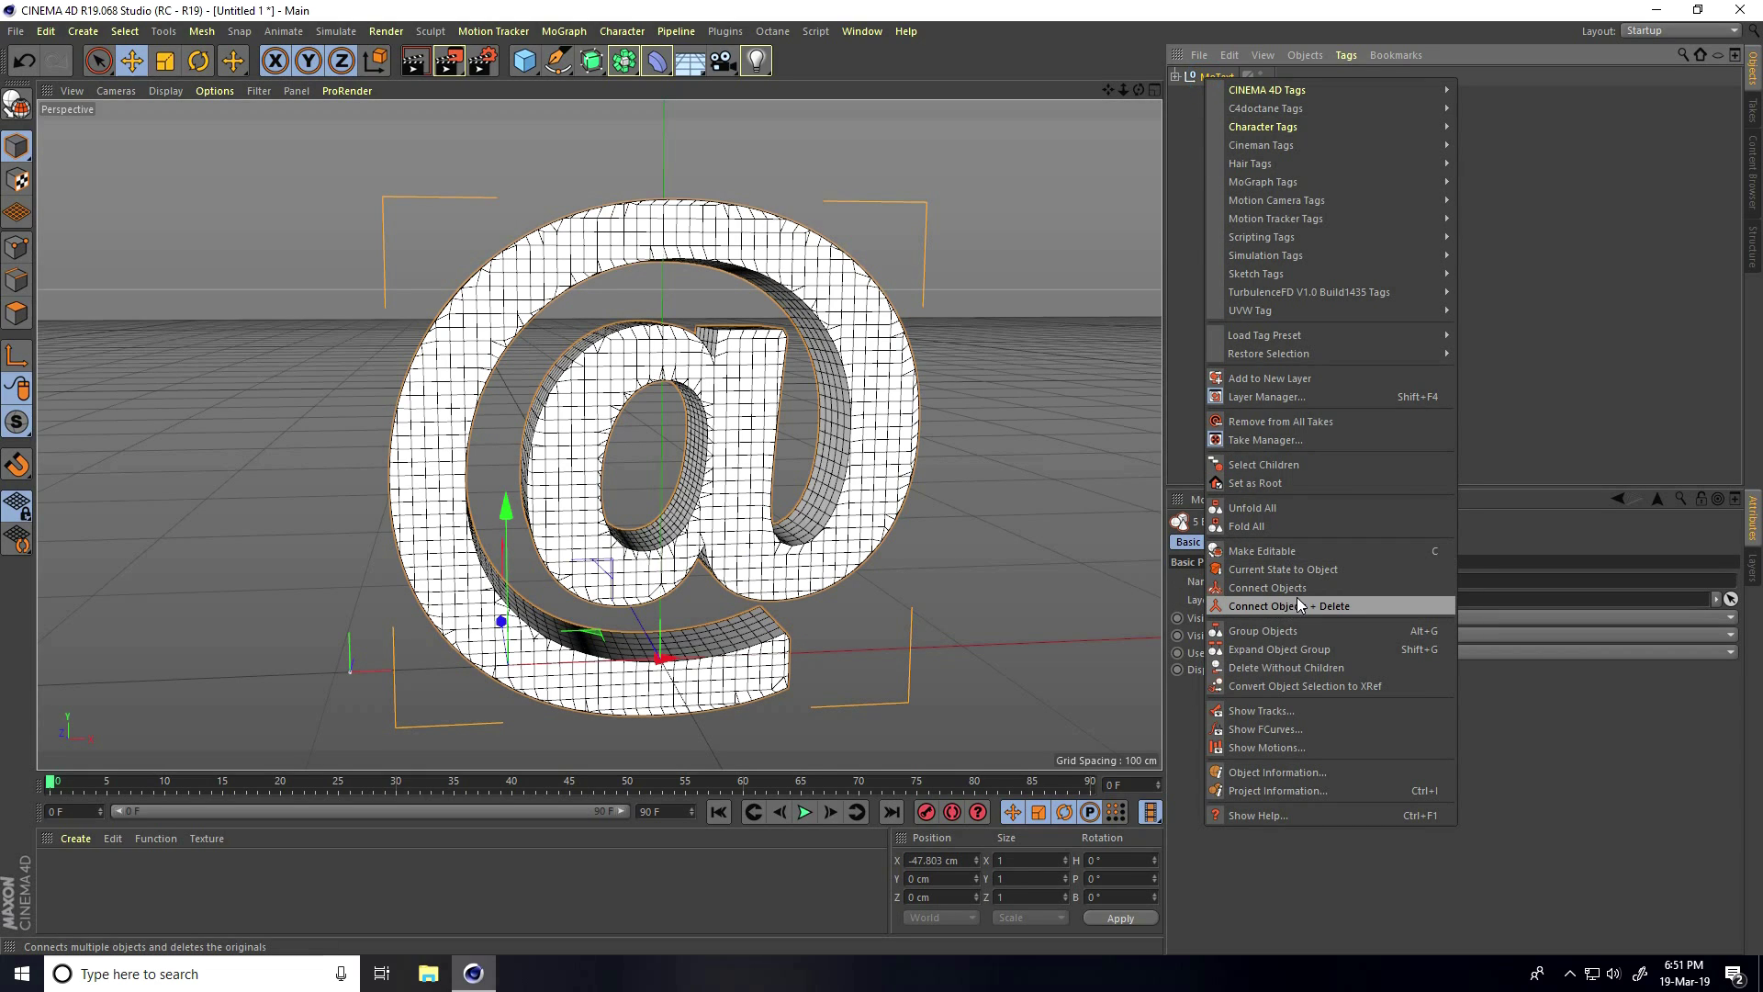
pyautogui.click(1355, 606)
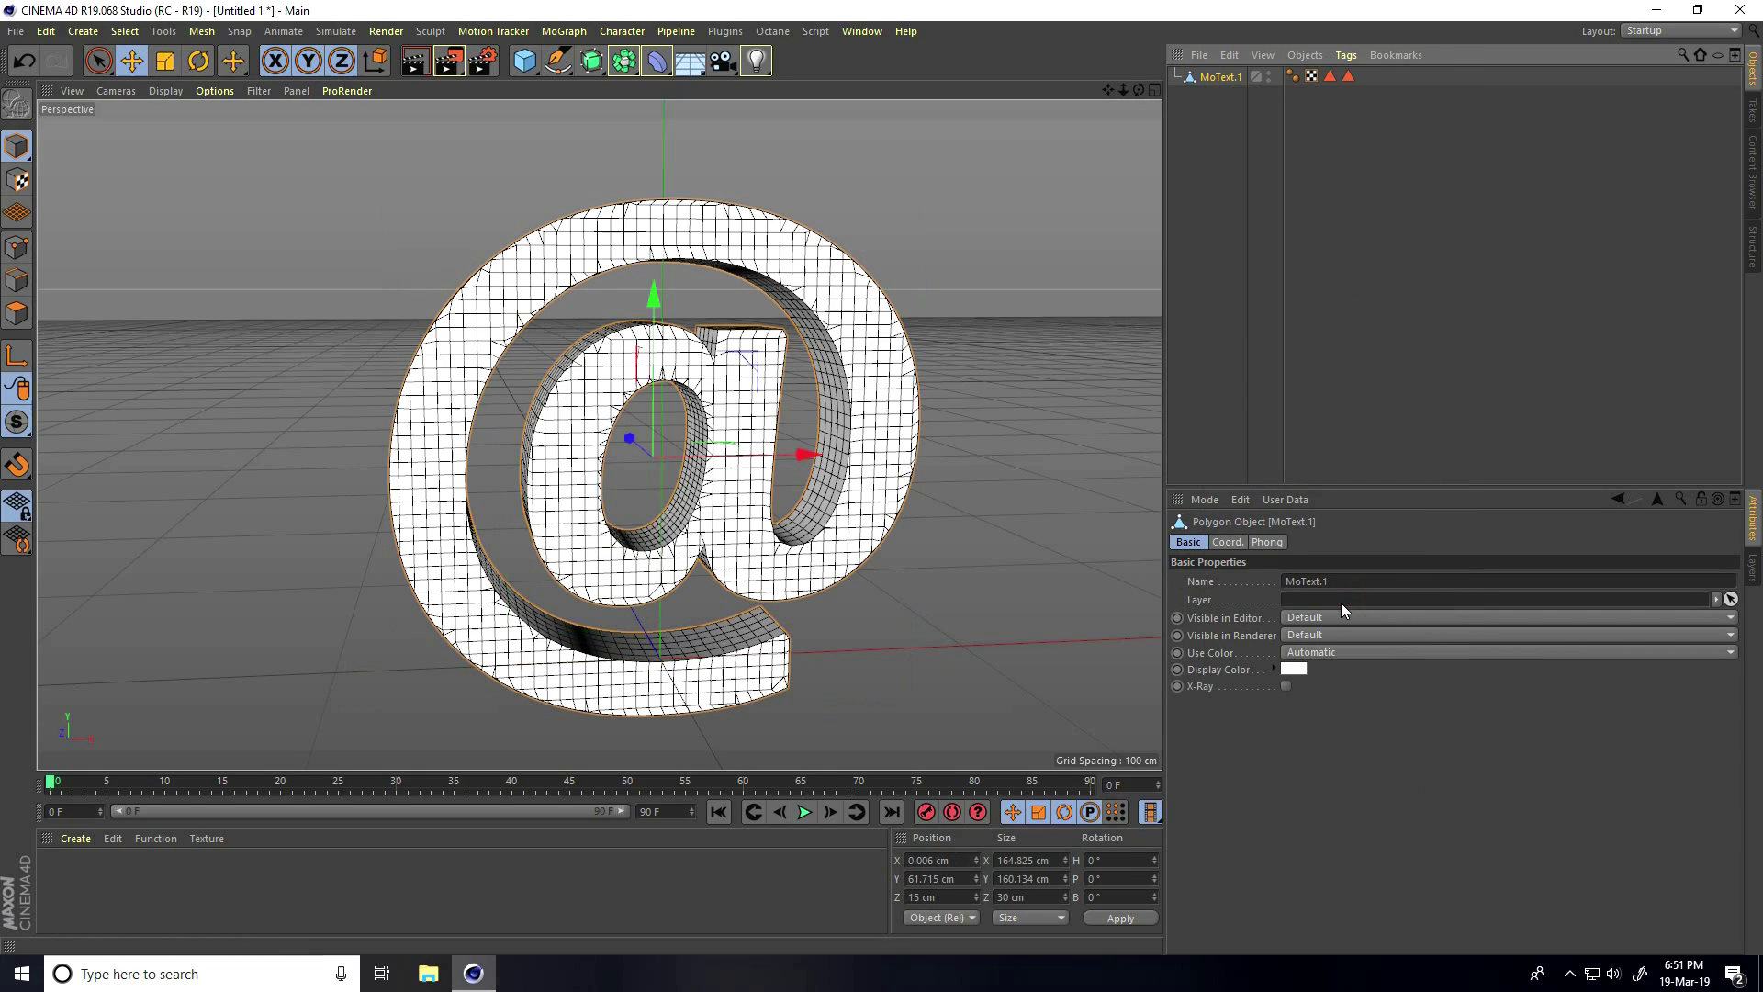
# - Rename the merged @ object to INNER
pyautogui.doubleClick(1221, 79)
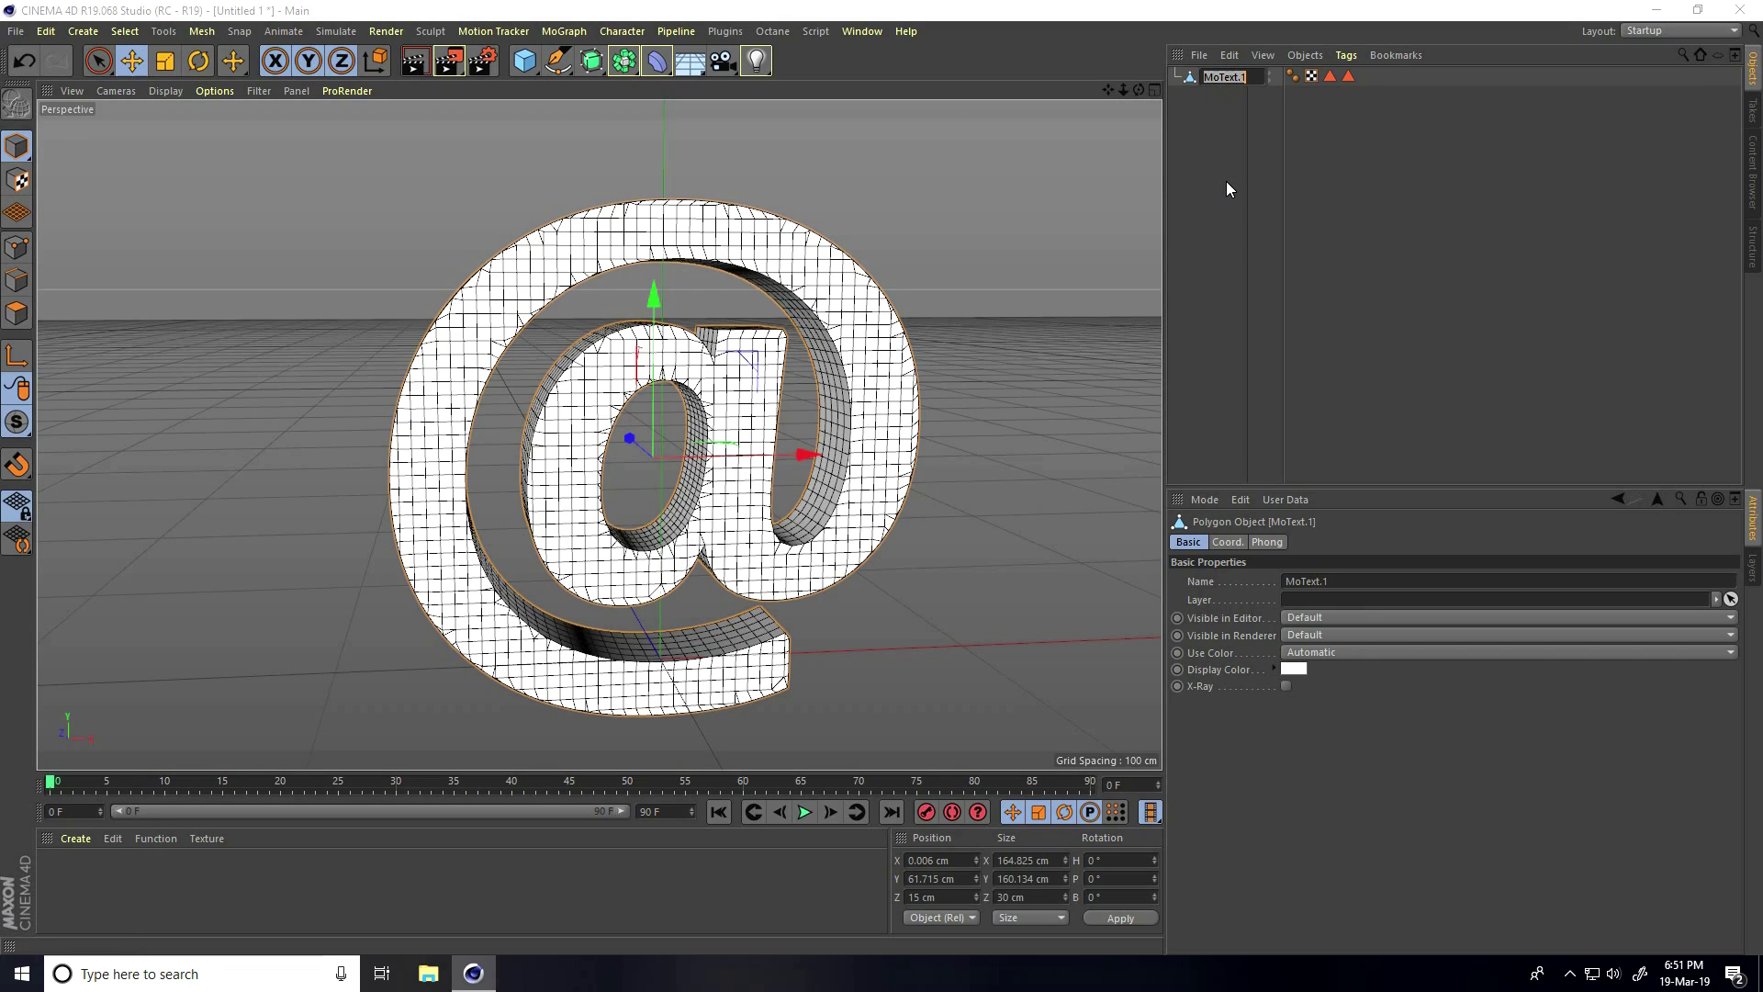
pyautogui.write('INNER')
pyautogui.press('Return')
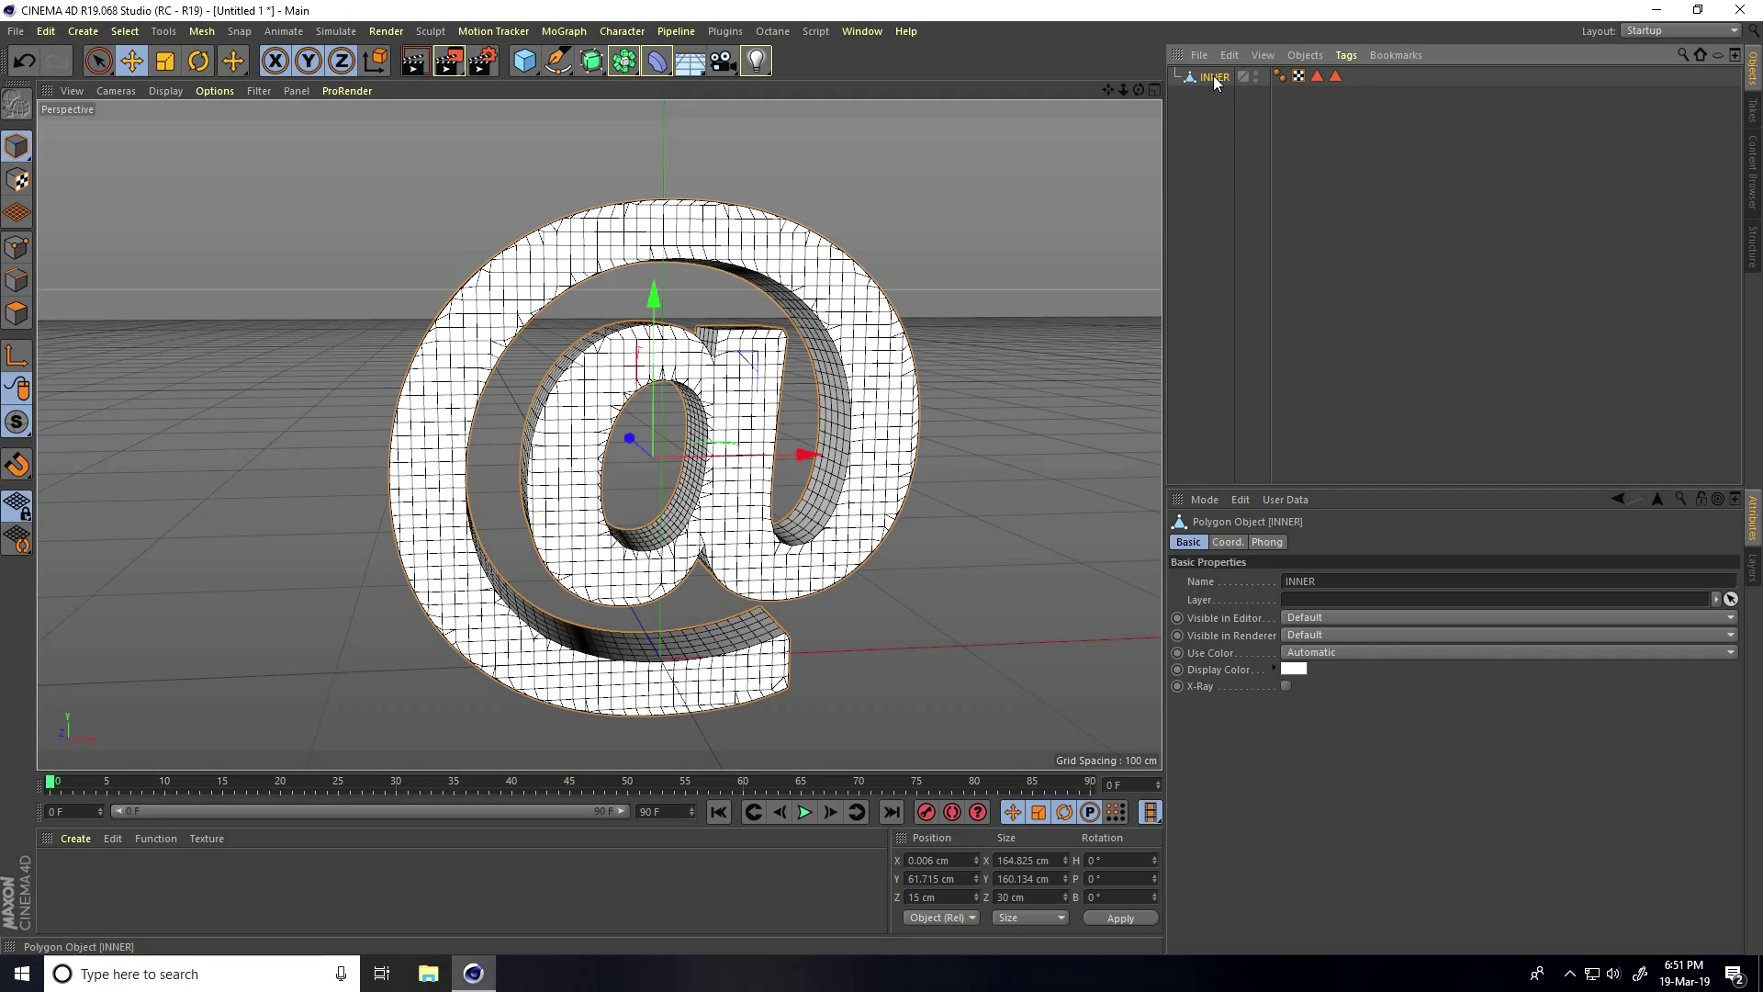
# - Duplicate INNER and rename the copy OUTER
pyautogui.hotkey('ctrl', 'c')
pyautogui.hotkey('ctrl', 'v')
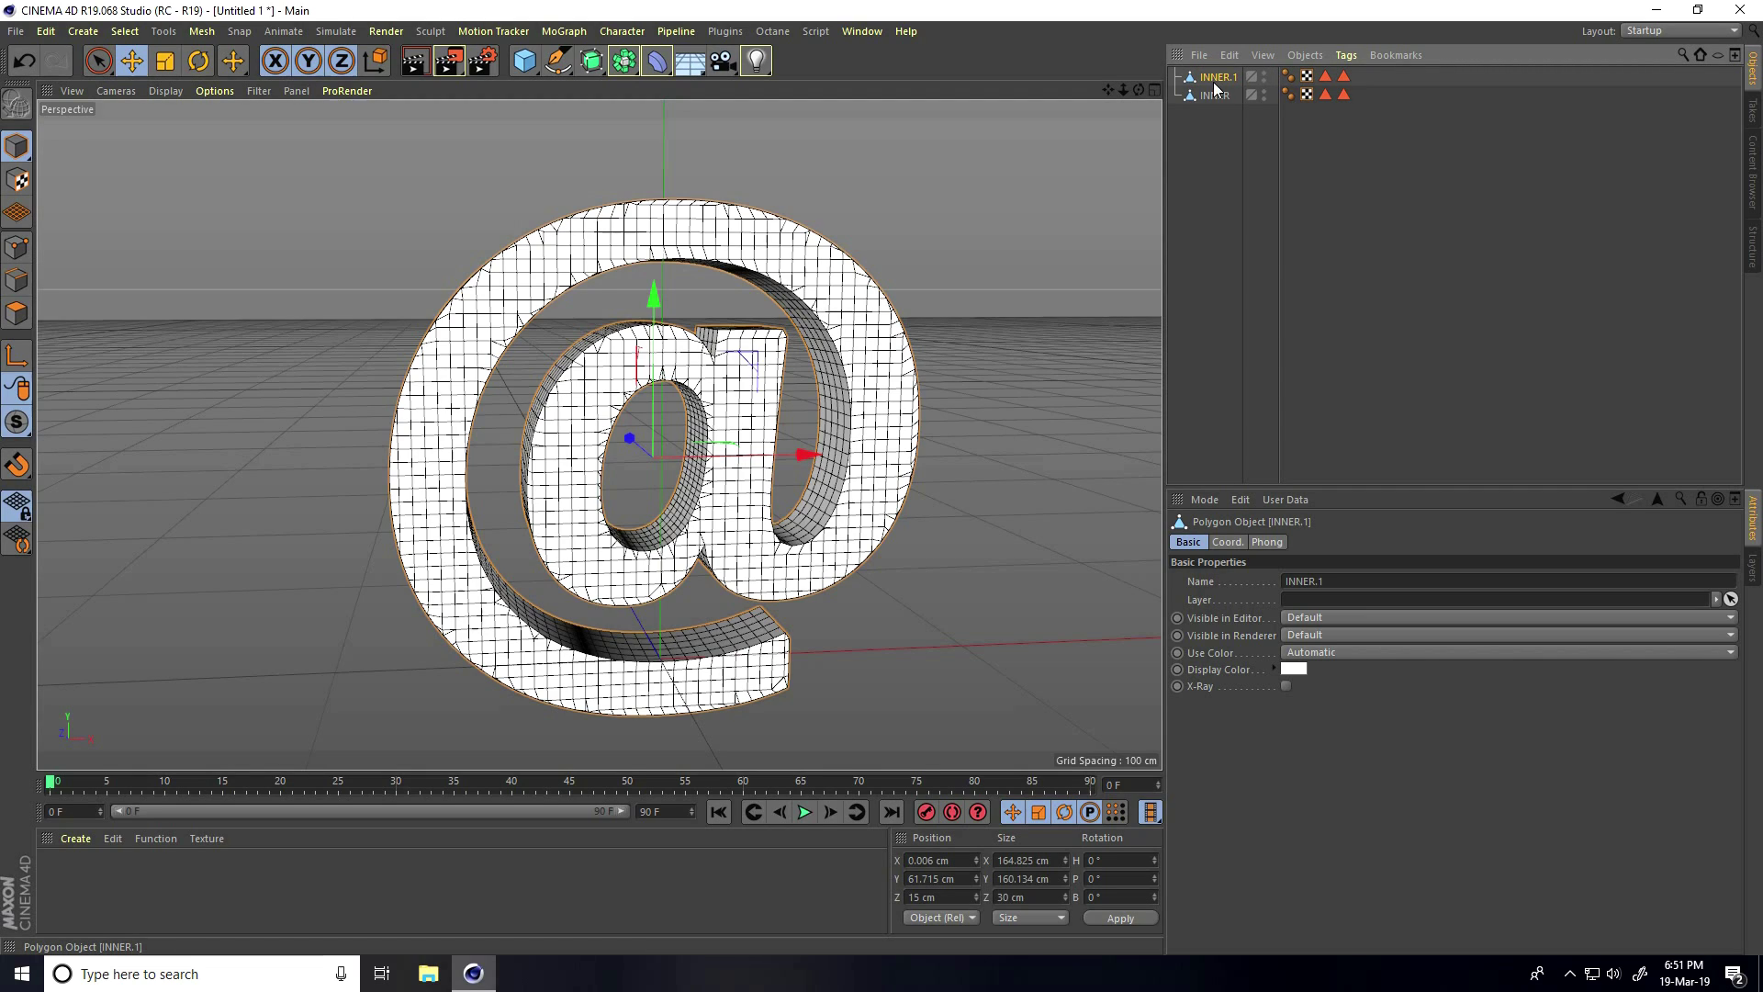
pyautogui.doubleClick(1218, 79)
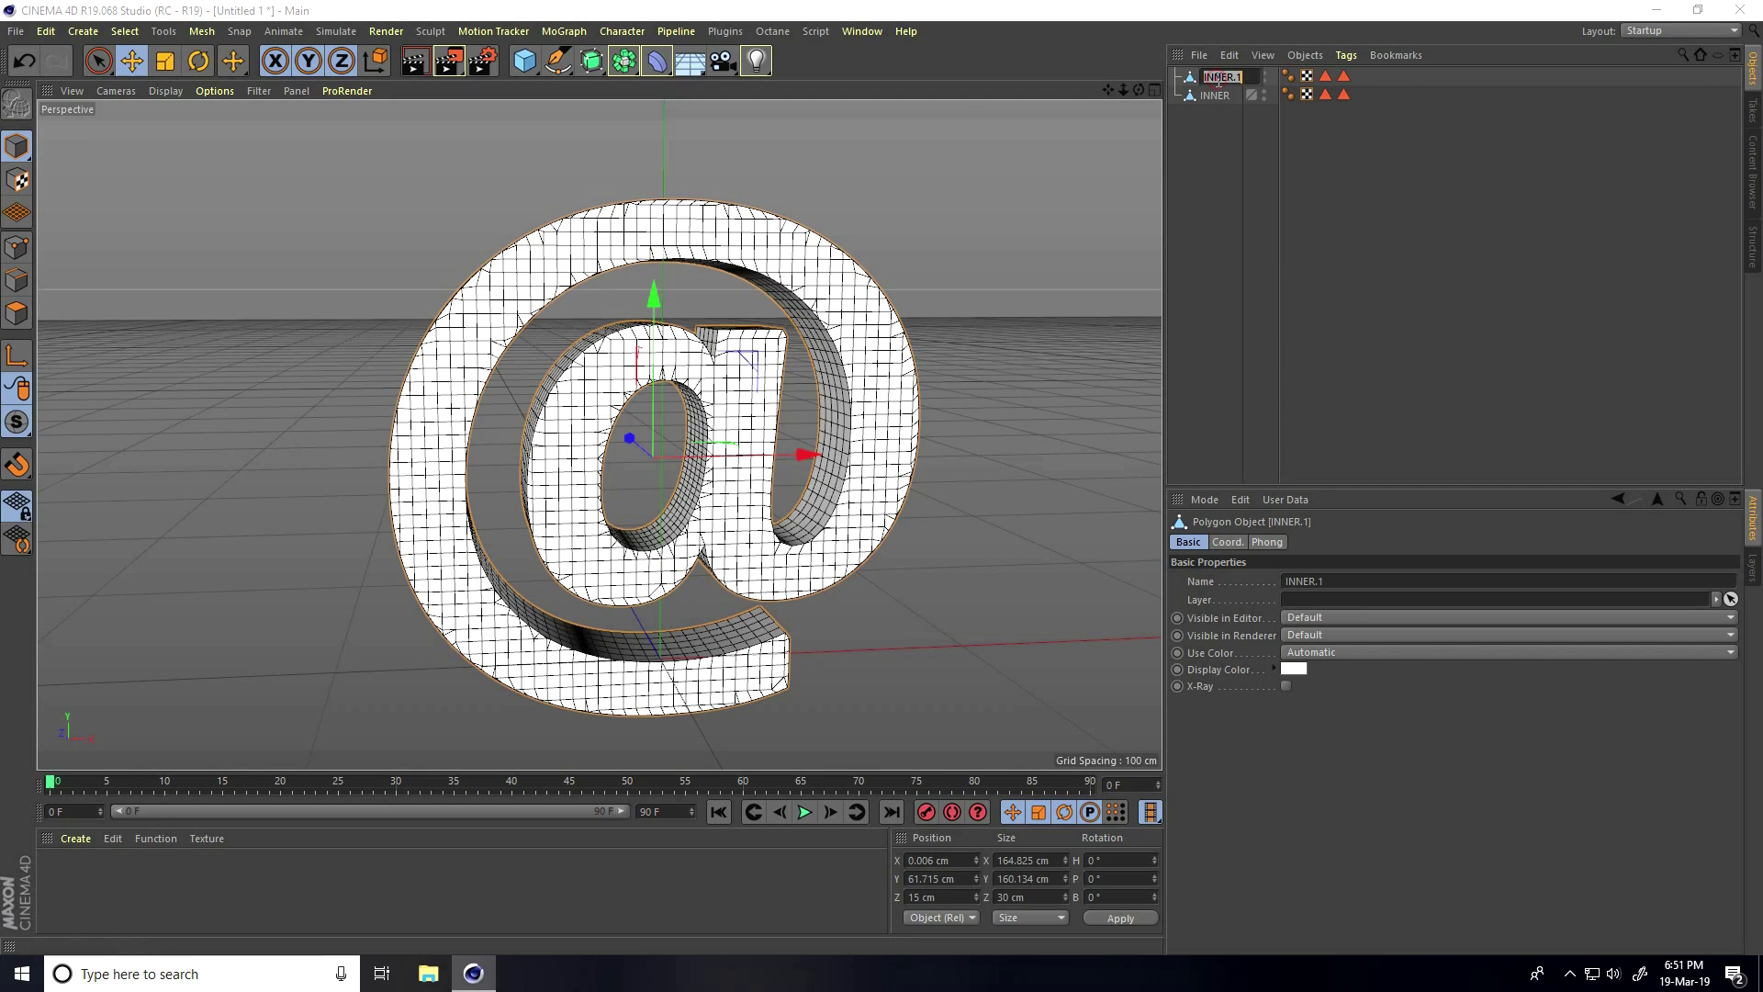
pyautogui.write('OUTER')
pyautogui.press('Return')
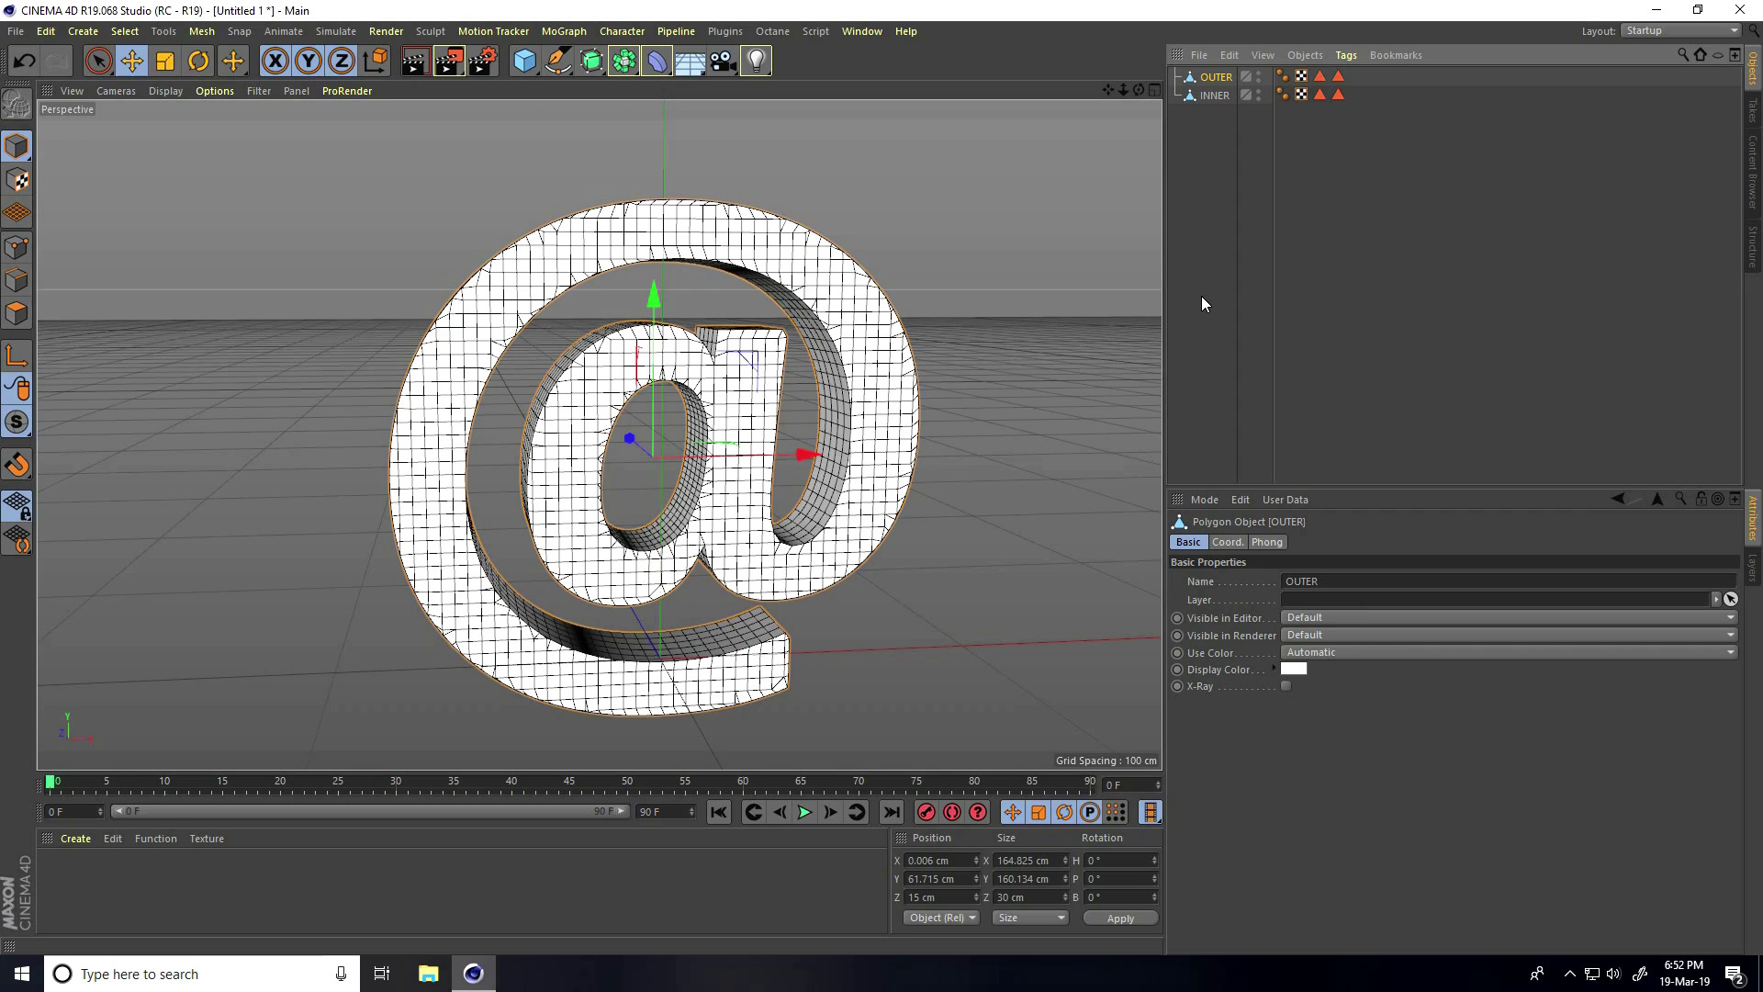
# - Give INNER a Cloth Collider simulation tag
pyautogui.click(1208, 95)
pyautogui.rightClick(1208, 98)
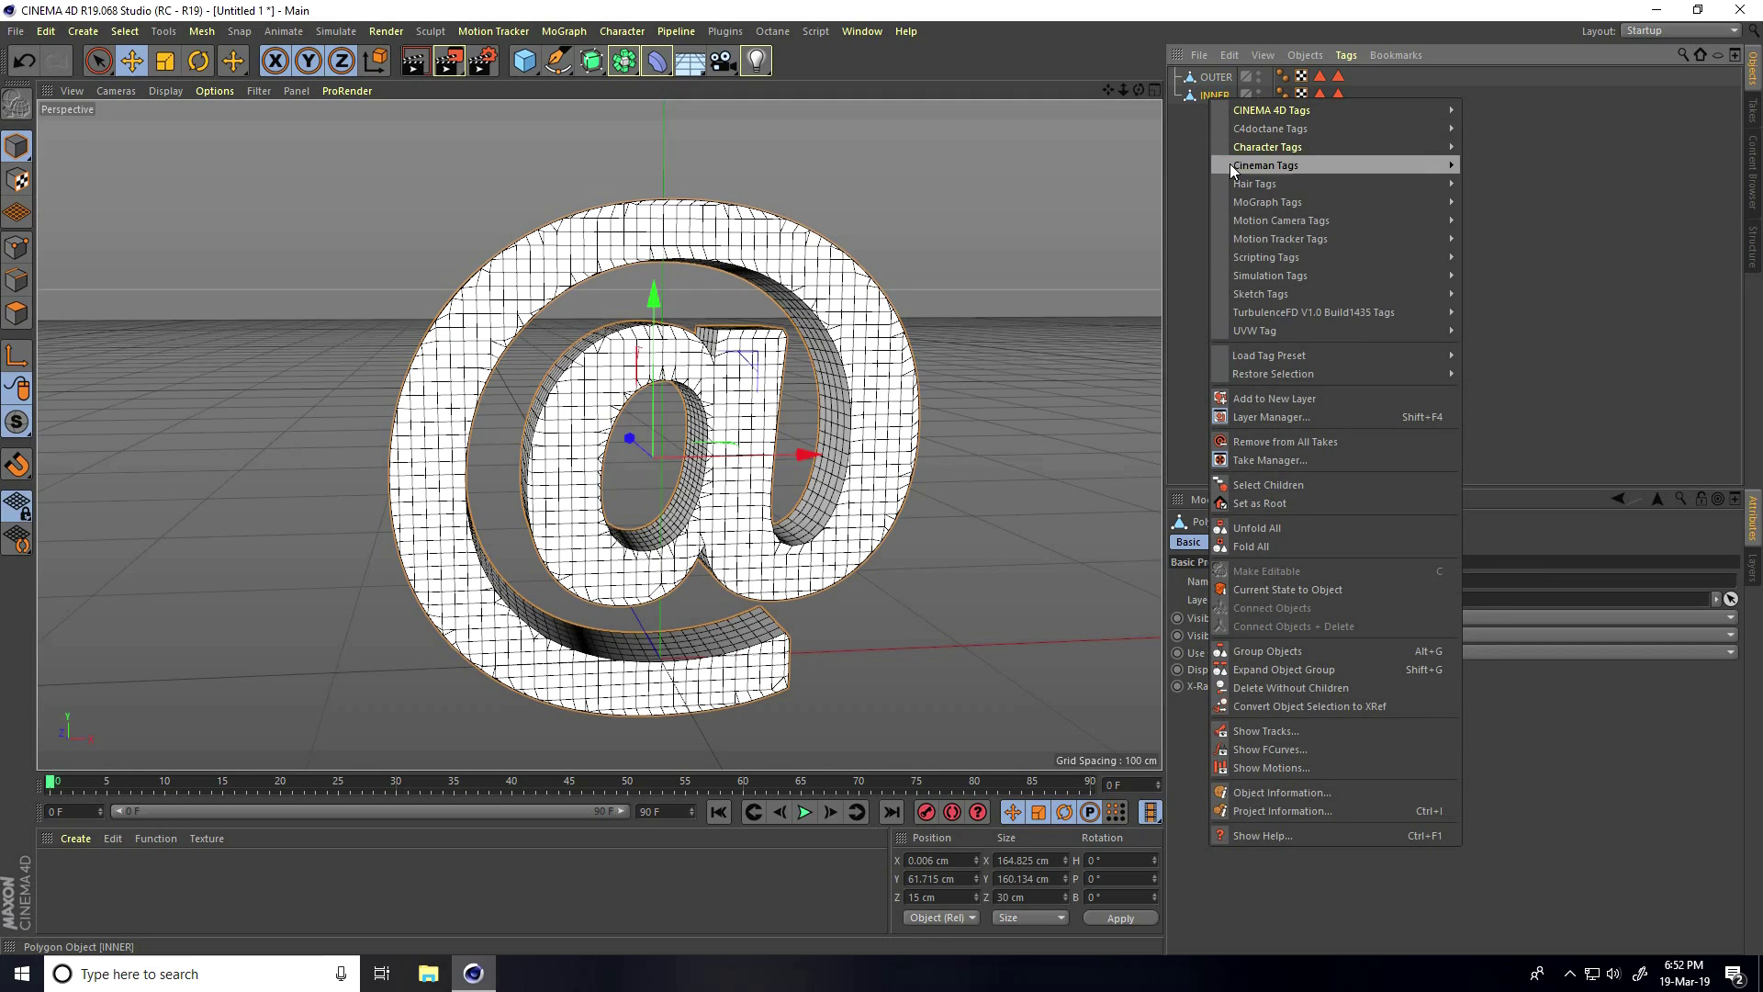
pyautogui.moveTo(1272, 292)
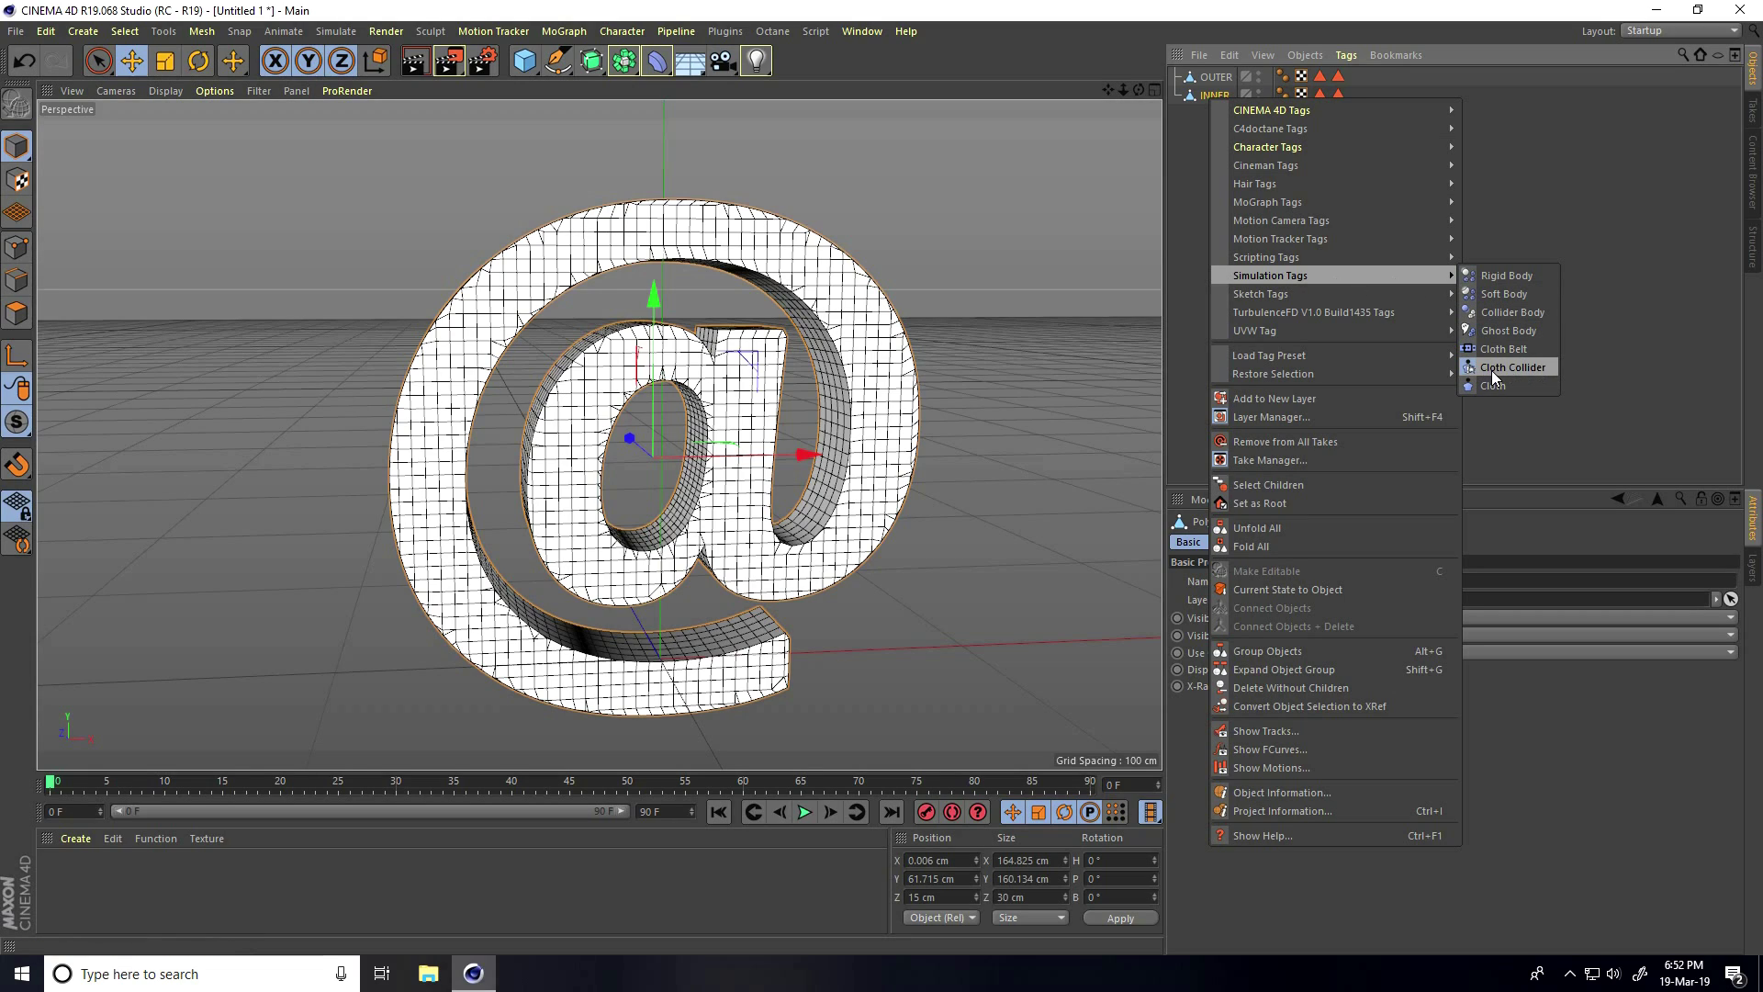
pyautogui.click(1518, 368)
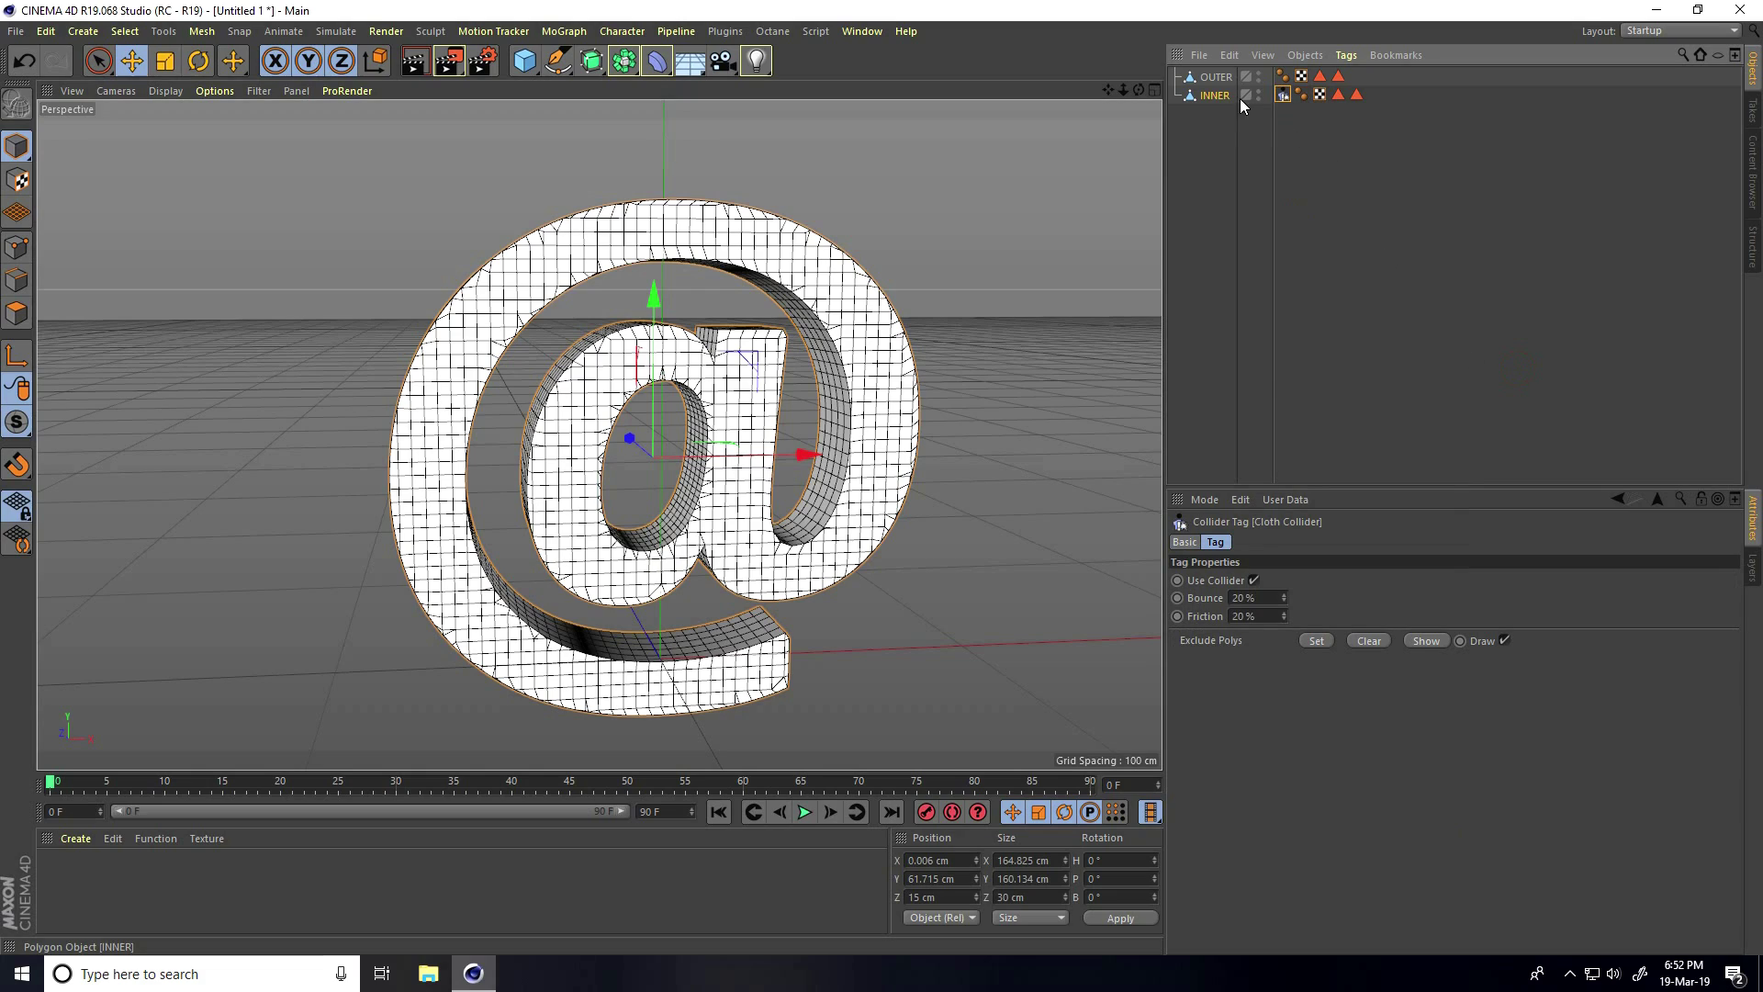
# - Give OUTER a Cloth tag and set its Gravity force to 0
pyautogui.click(1214, 78)
pyautogui.rightClick(1214, 79)
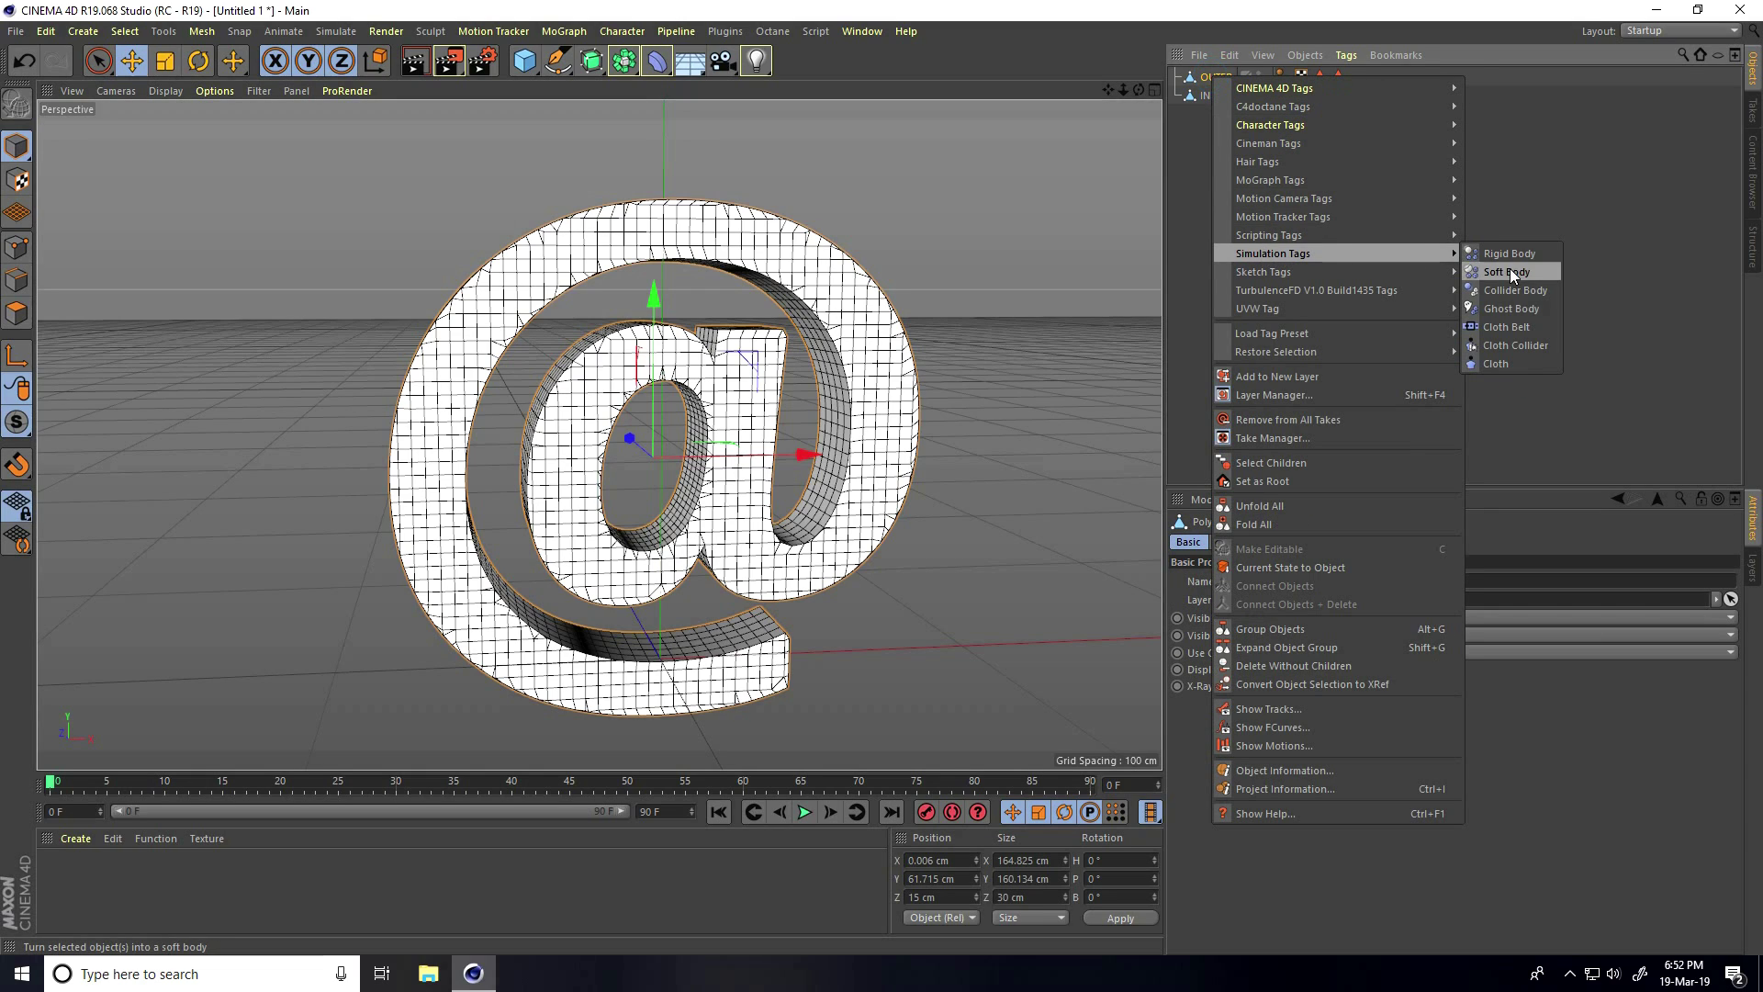
pyautogui.click(1511, 363)
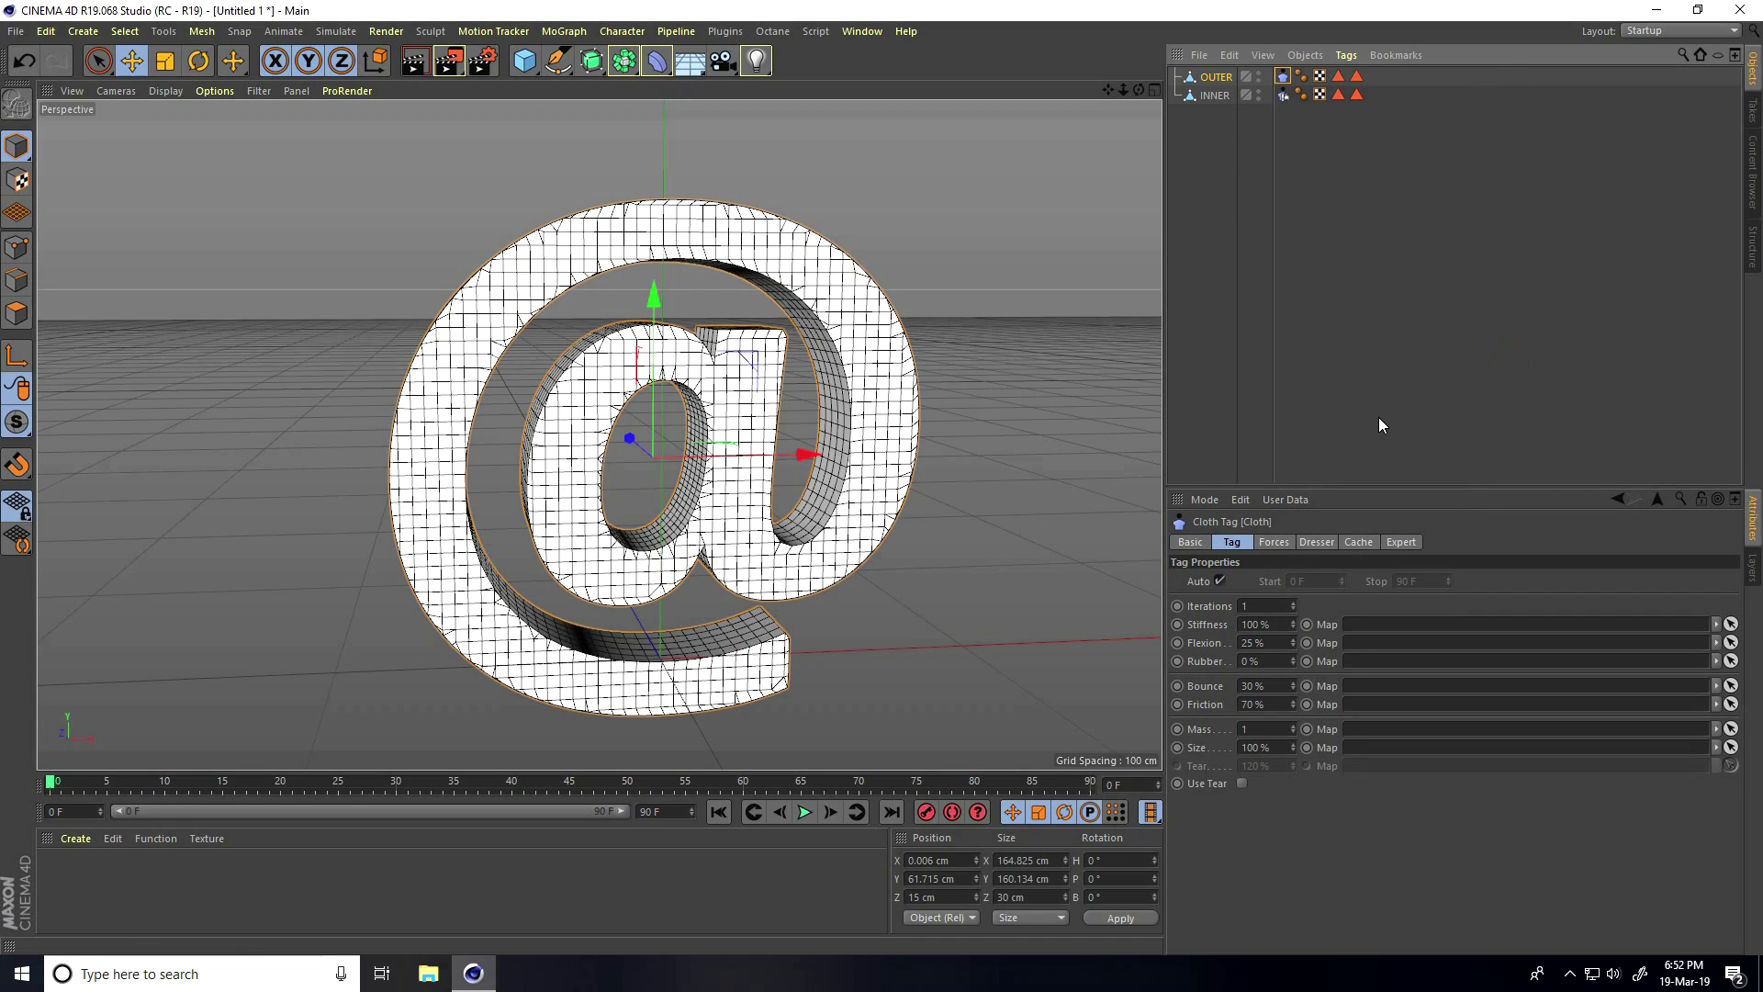
pyautogui.click(1272, 542)
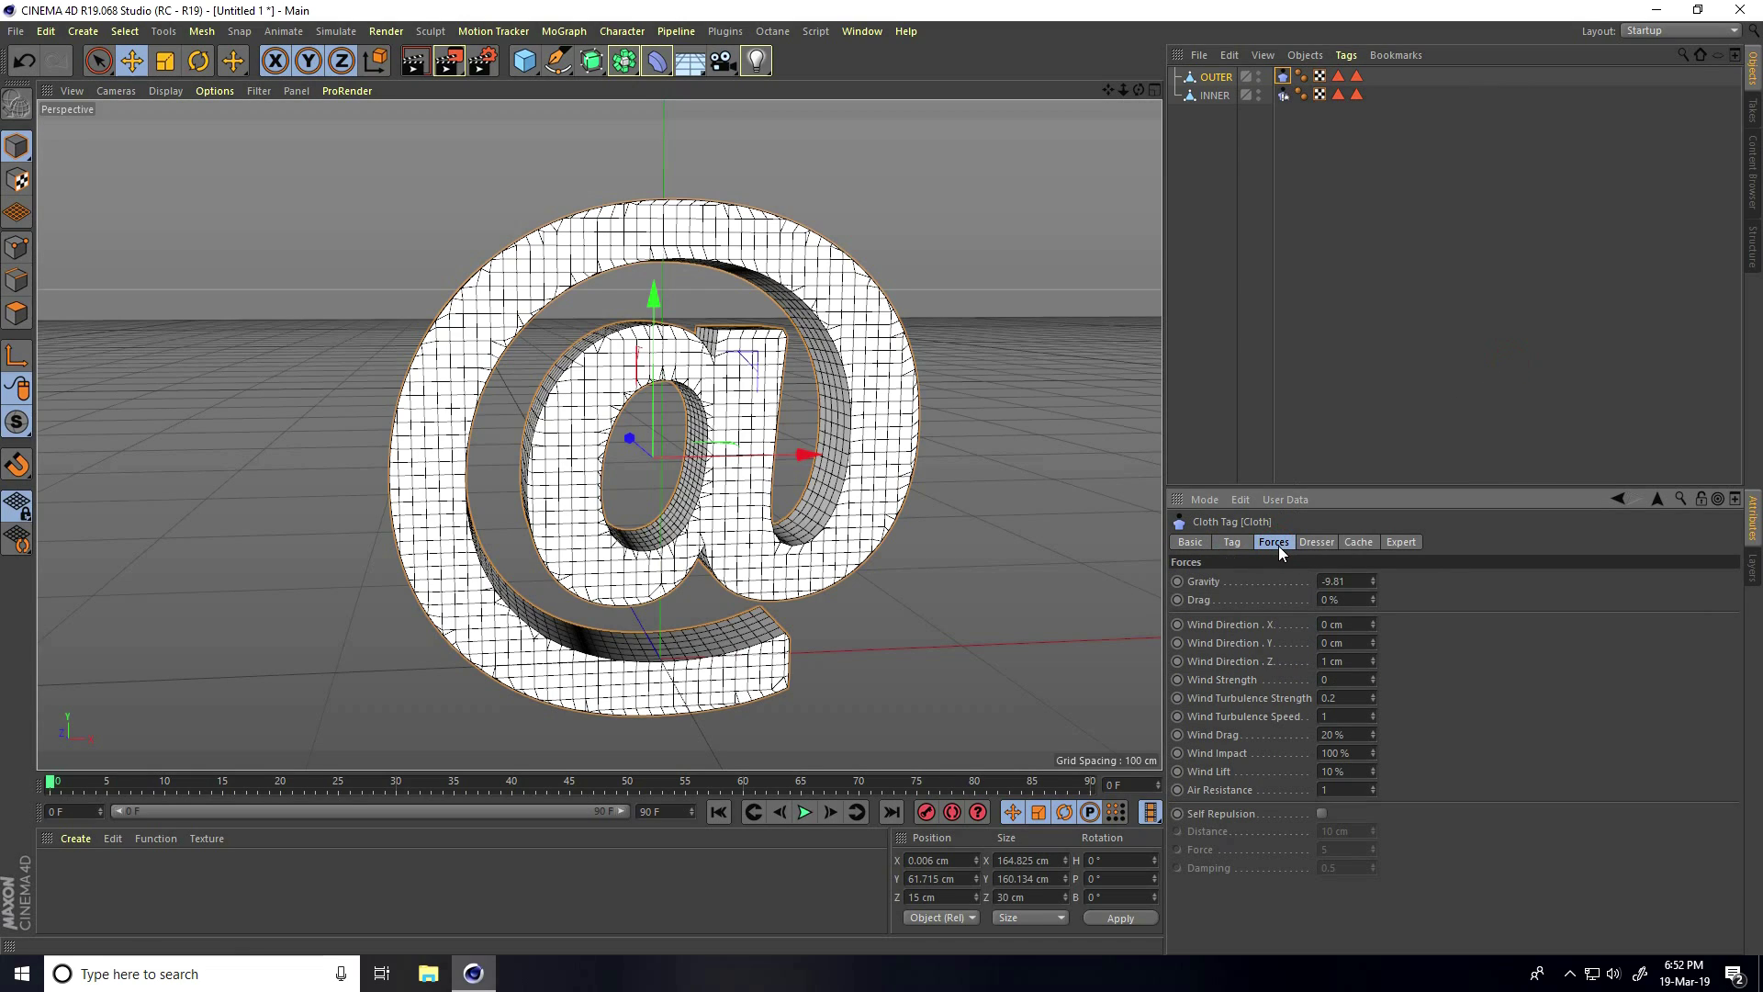
pyautogui.click(1357, 582)
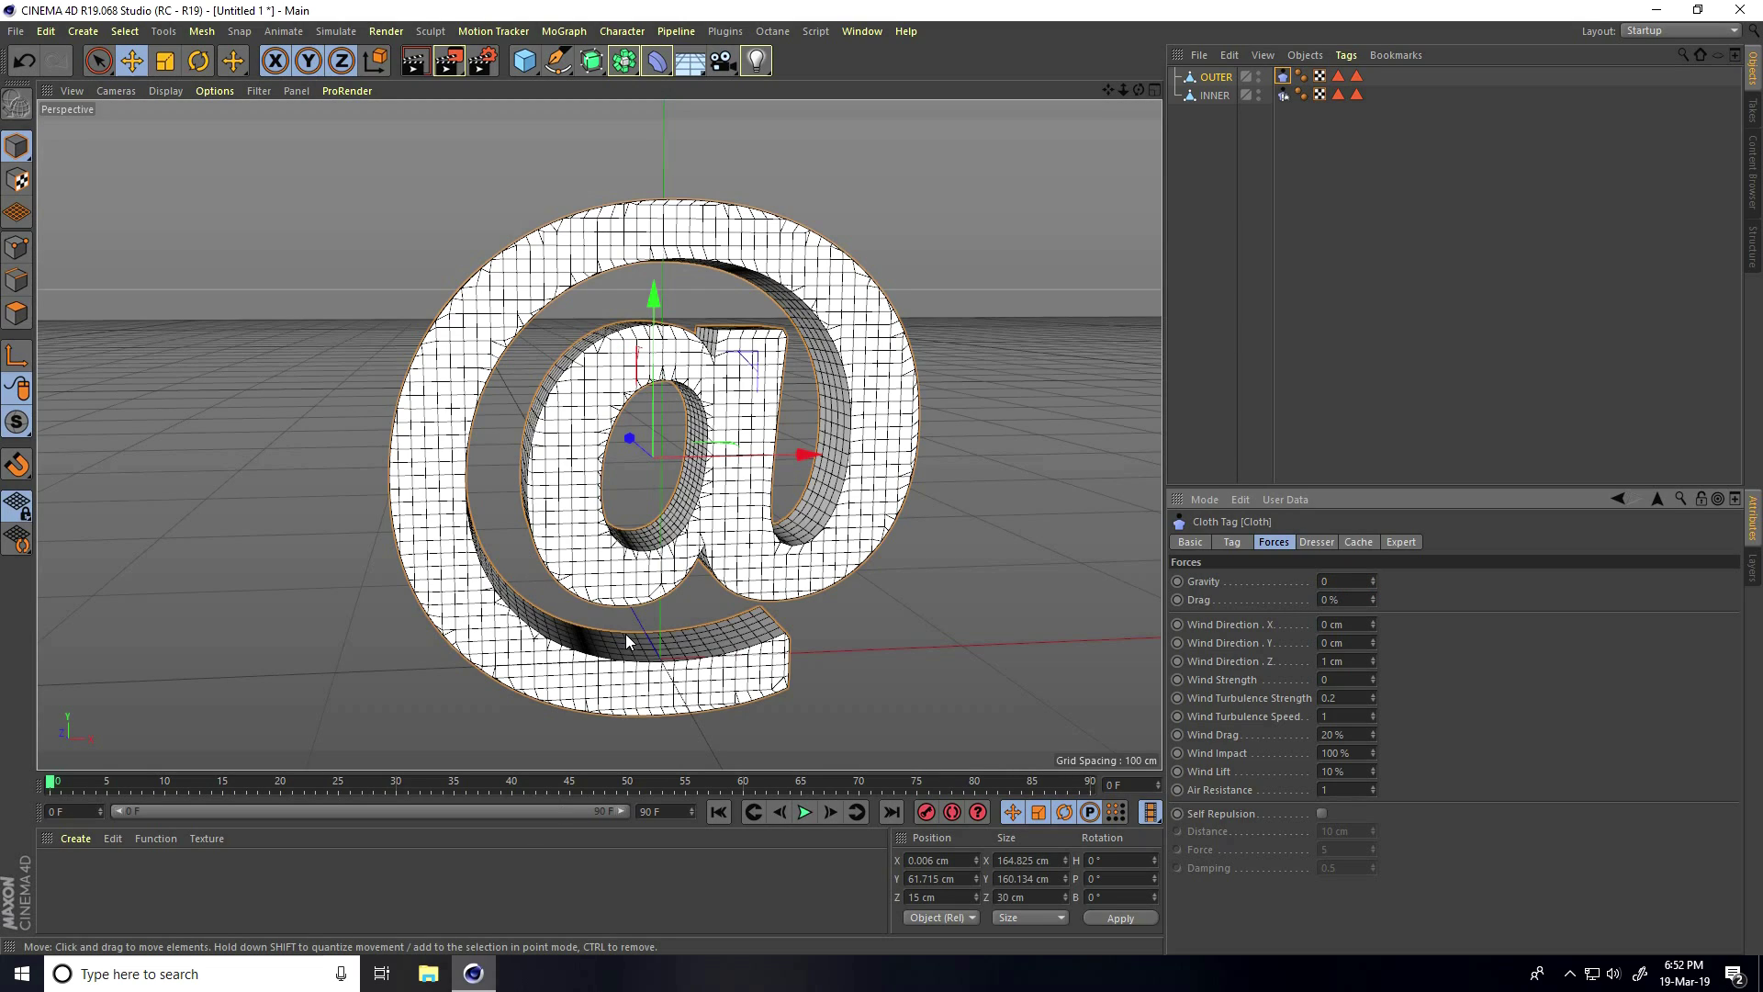
# - Load the MercyMat material library into the Material Manager
pyautogui.click(75, 839)
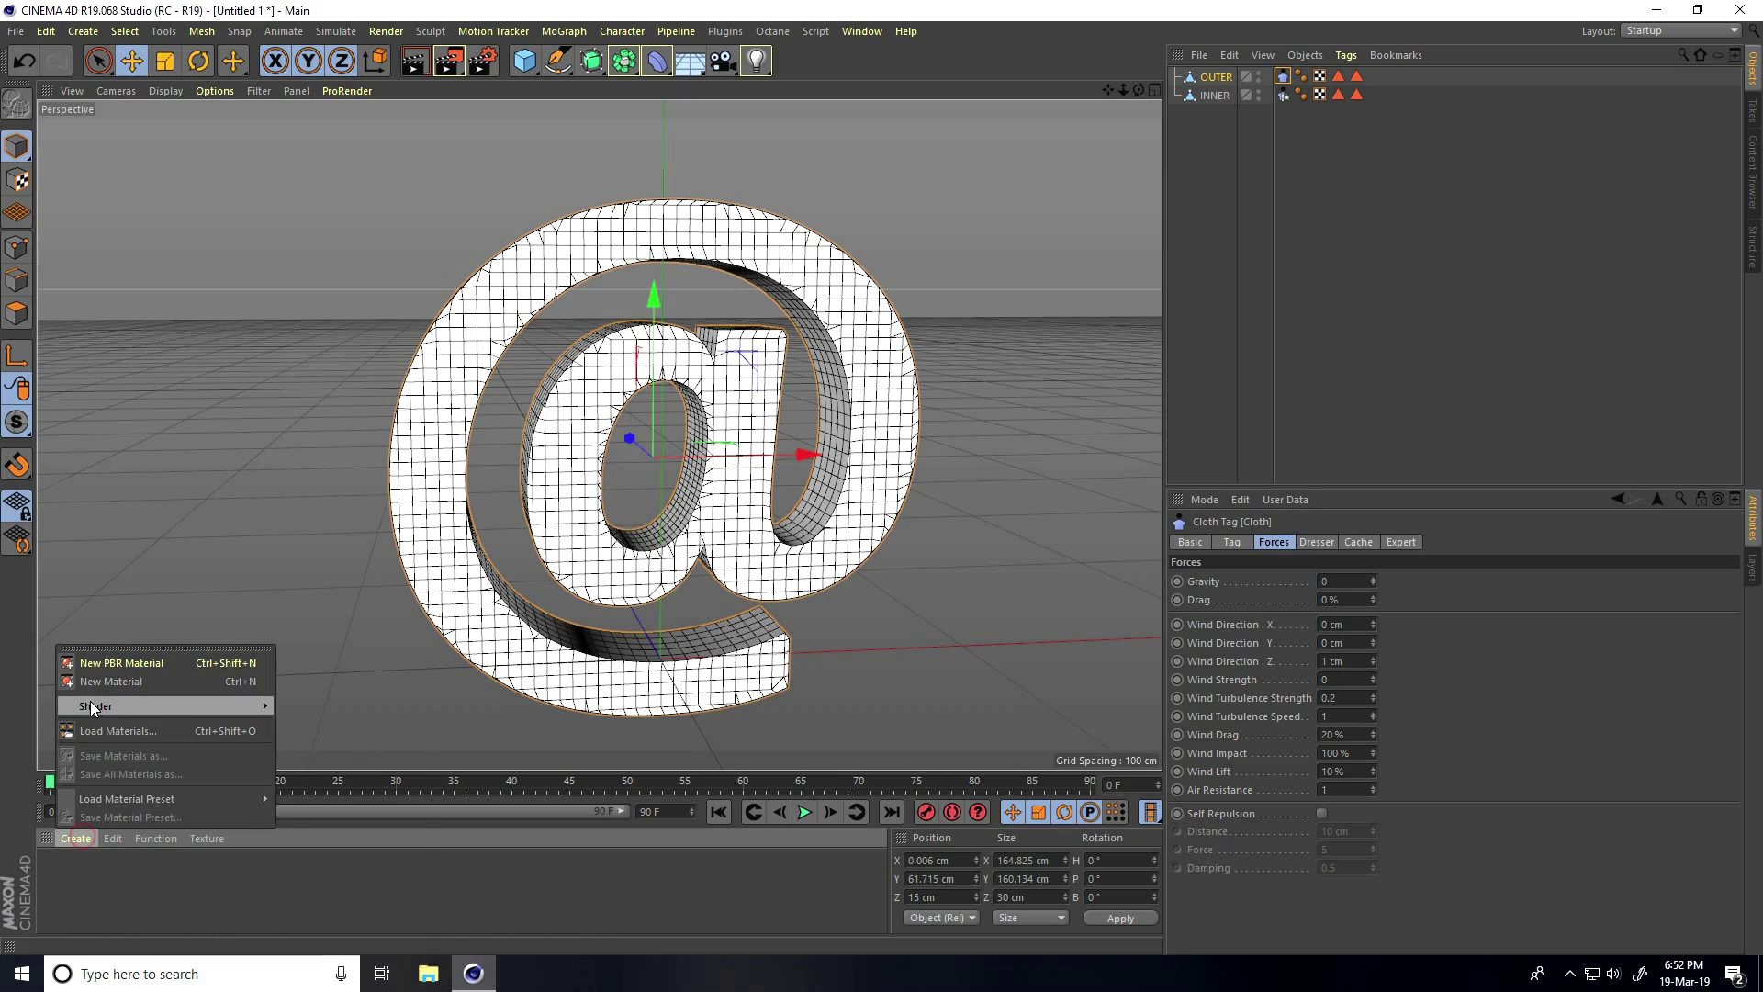
pyautogui.click(104, 732)
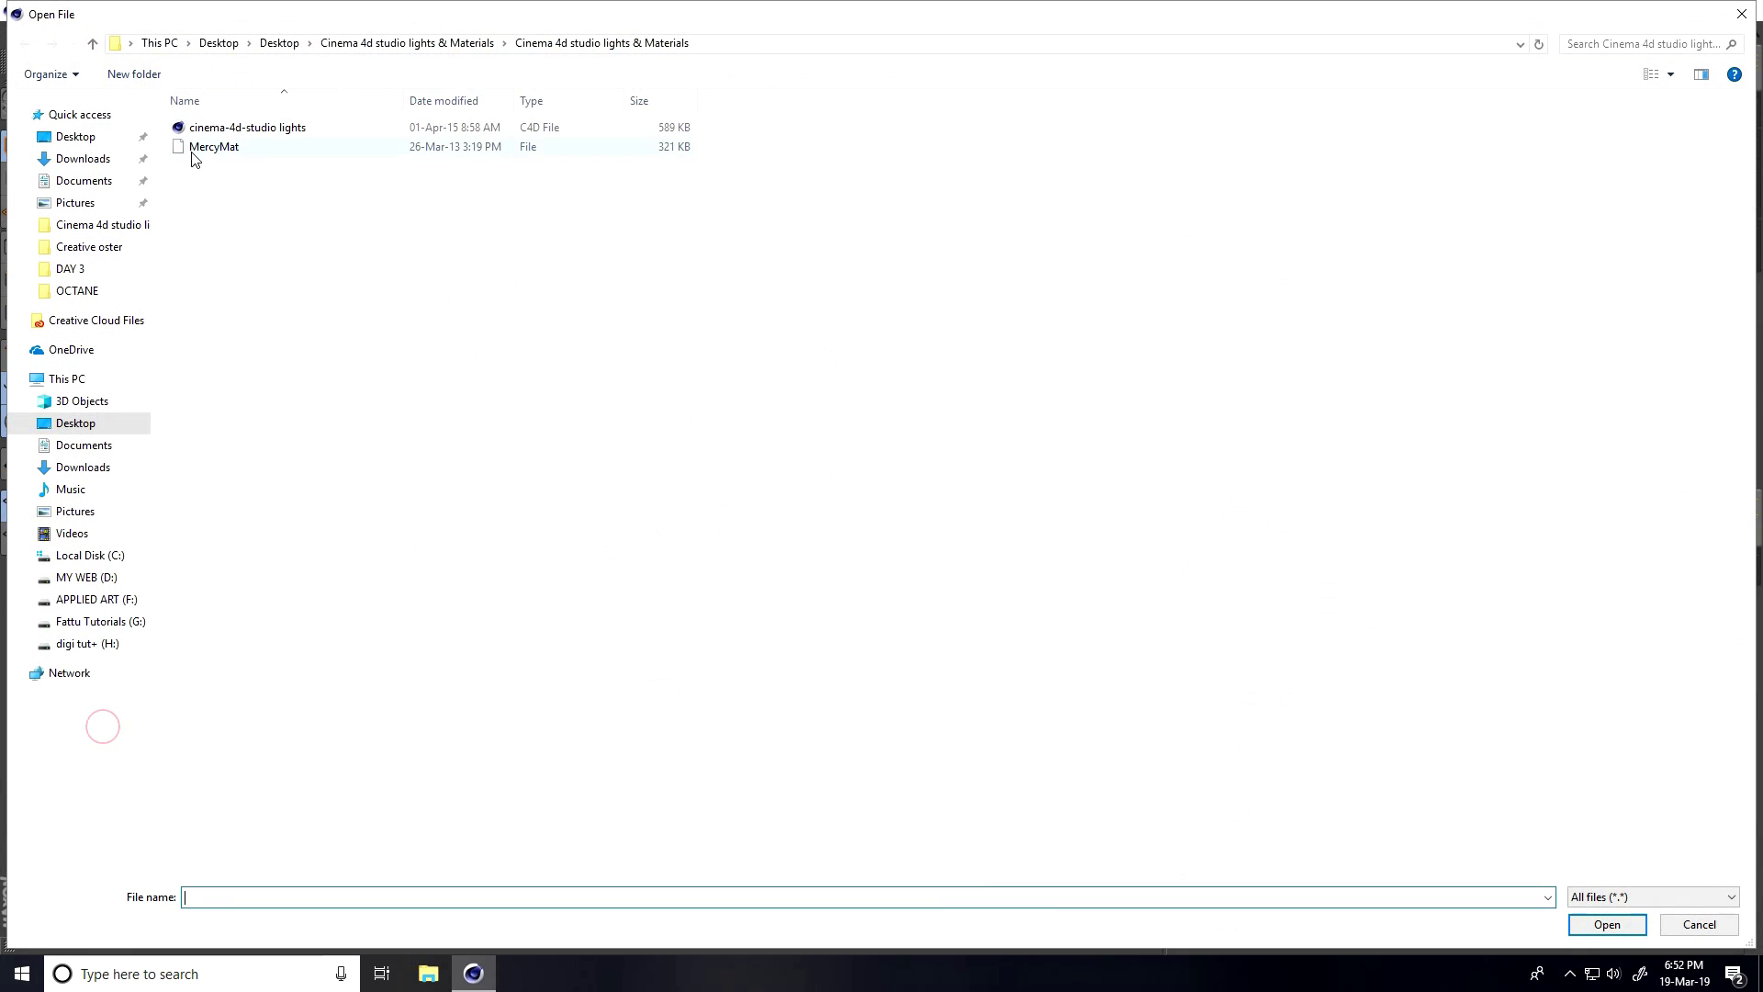
pyautogui.click(204, 146)
pyautogui.click(1607, 925)
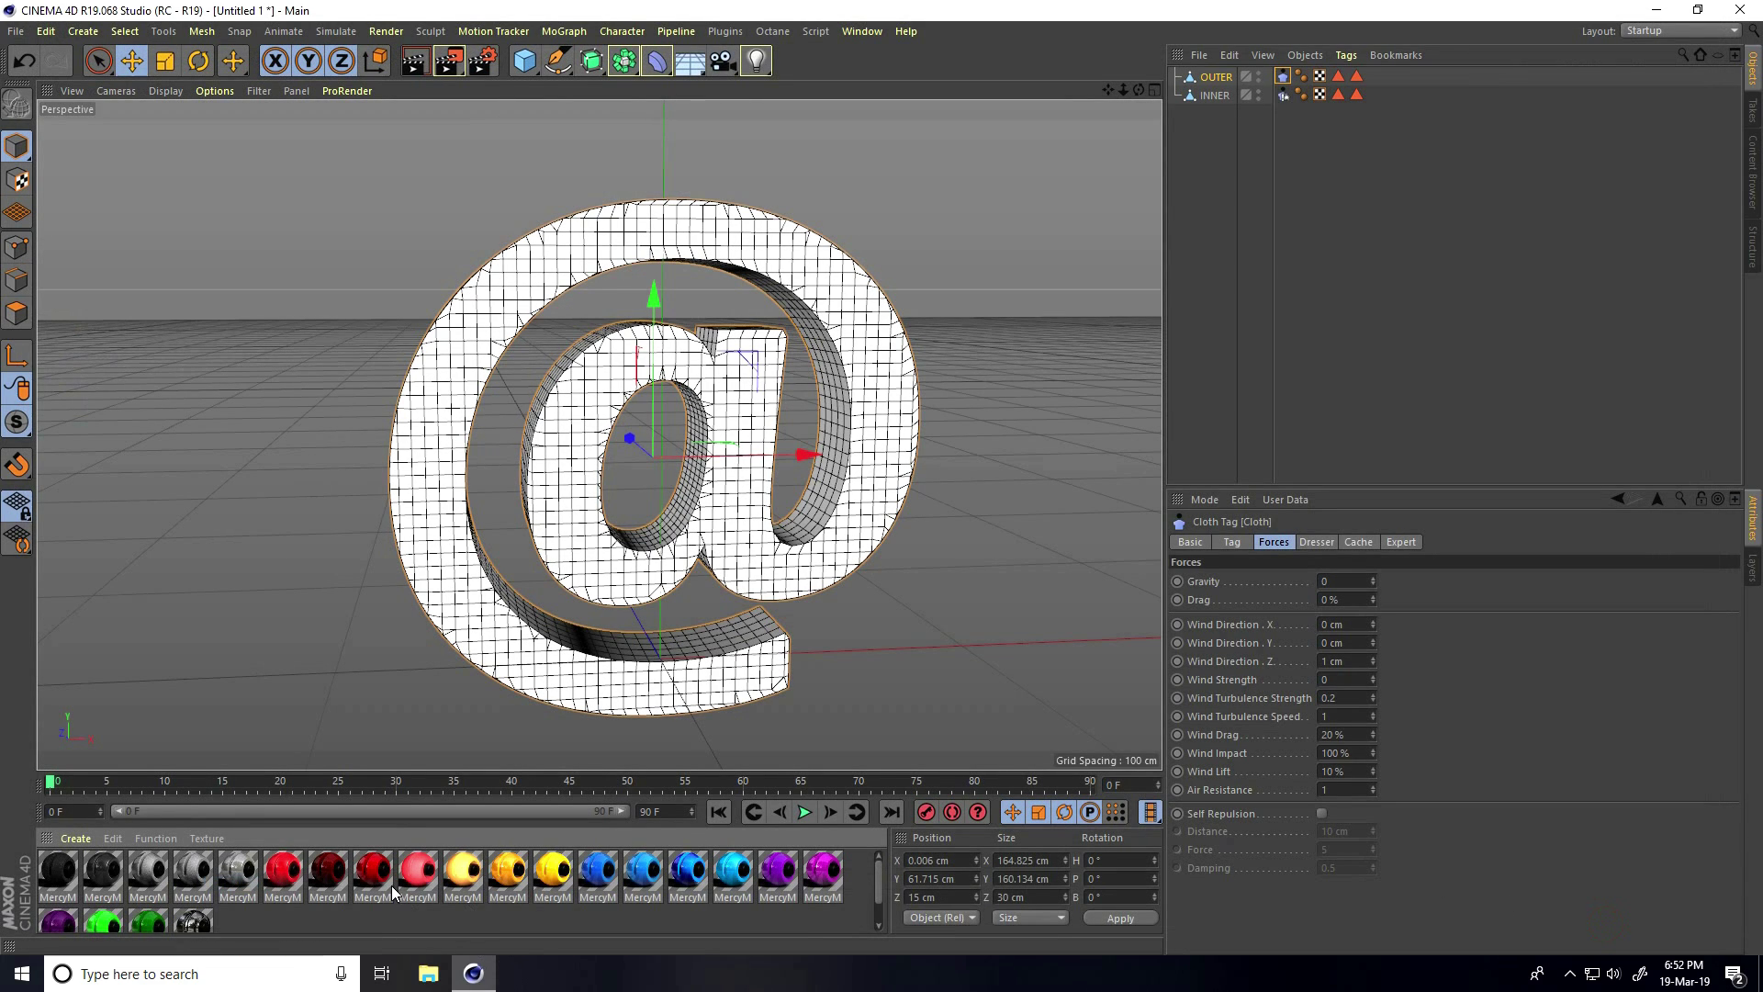
# - Apply the red material to INNER and the purple material to OUTER
pyautogui.click(370, 870)
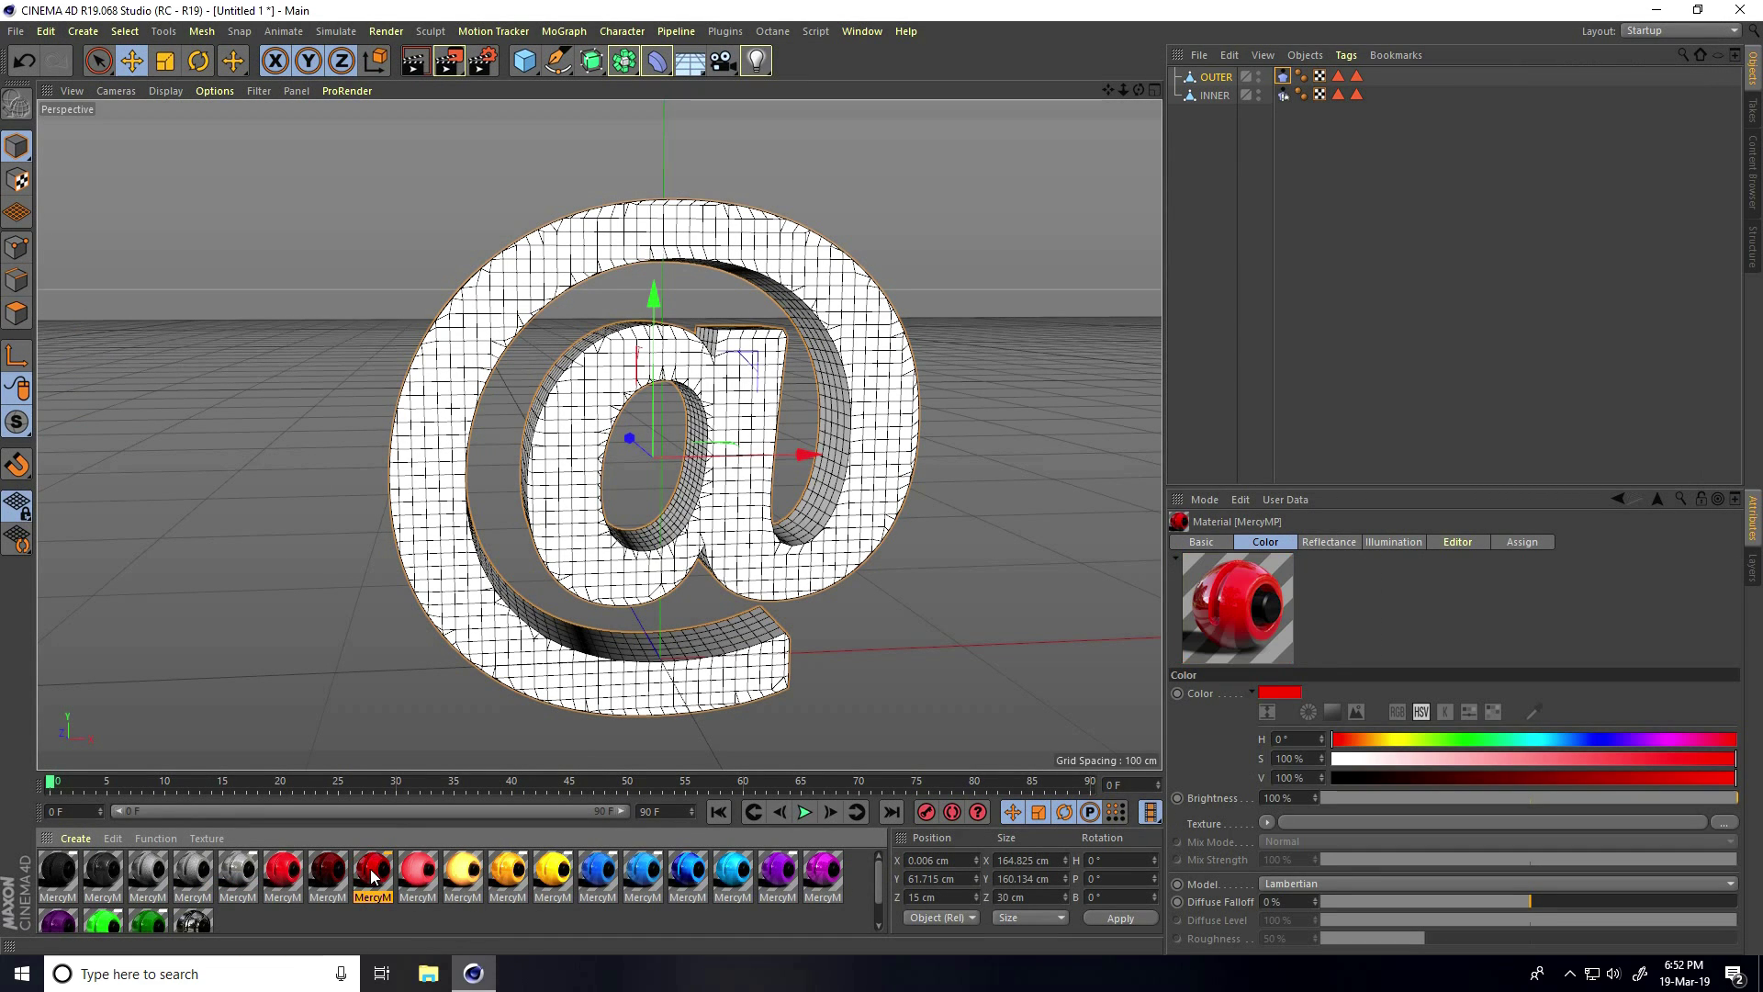
pyautogui.moveTo(371, 873); pyautogui.dragTo(1210, 96)
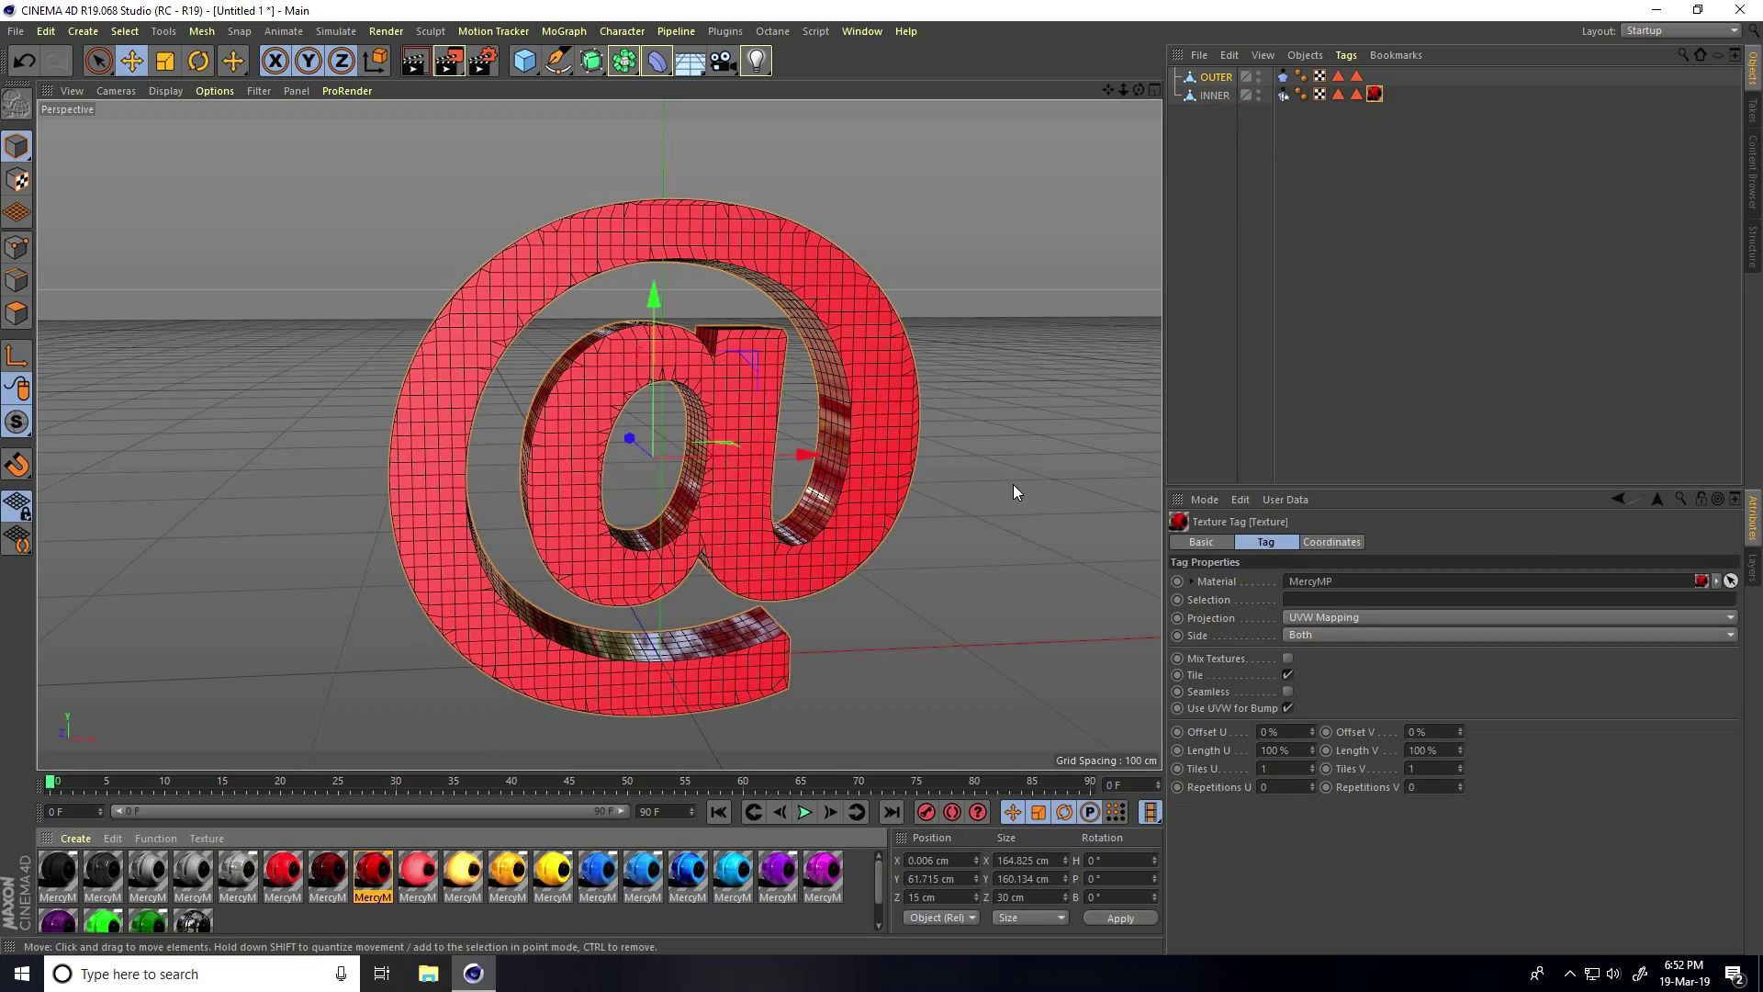
pyautogui.moveTo(823, 869); pyautogui.dragTo(1221, 79)
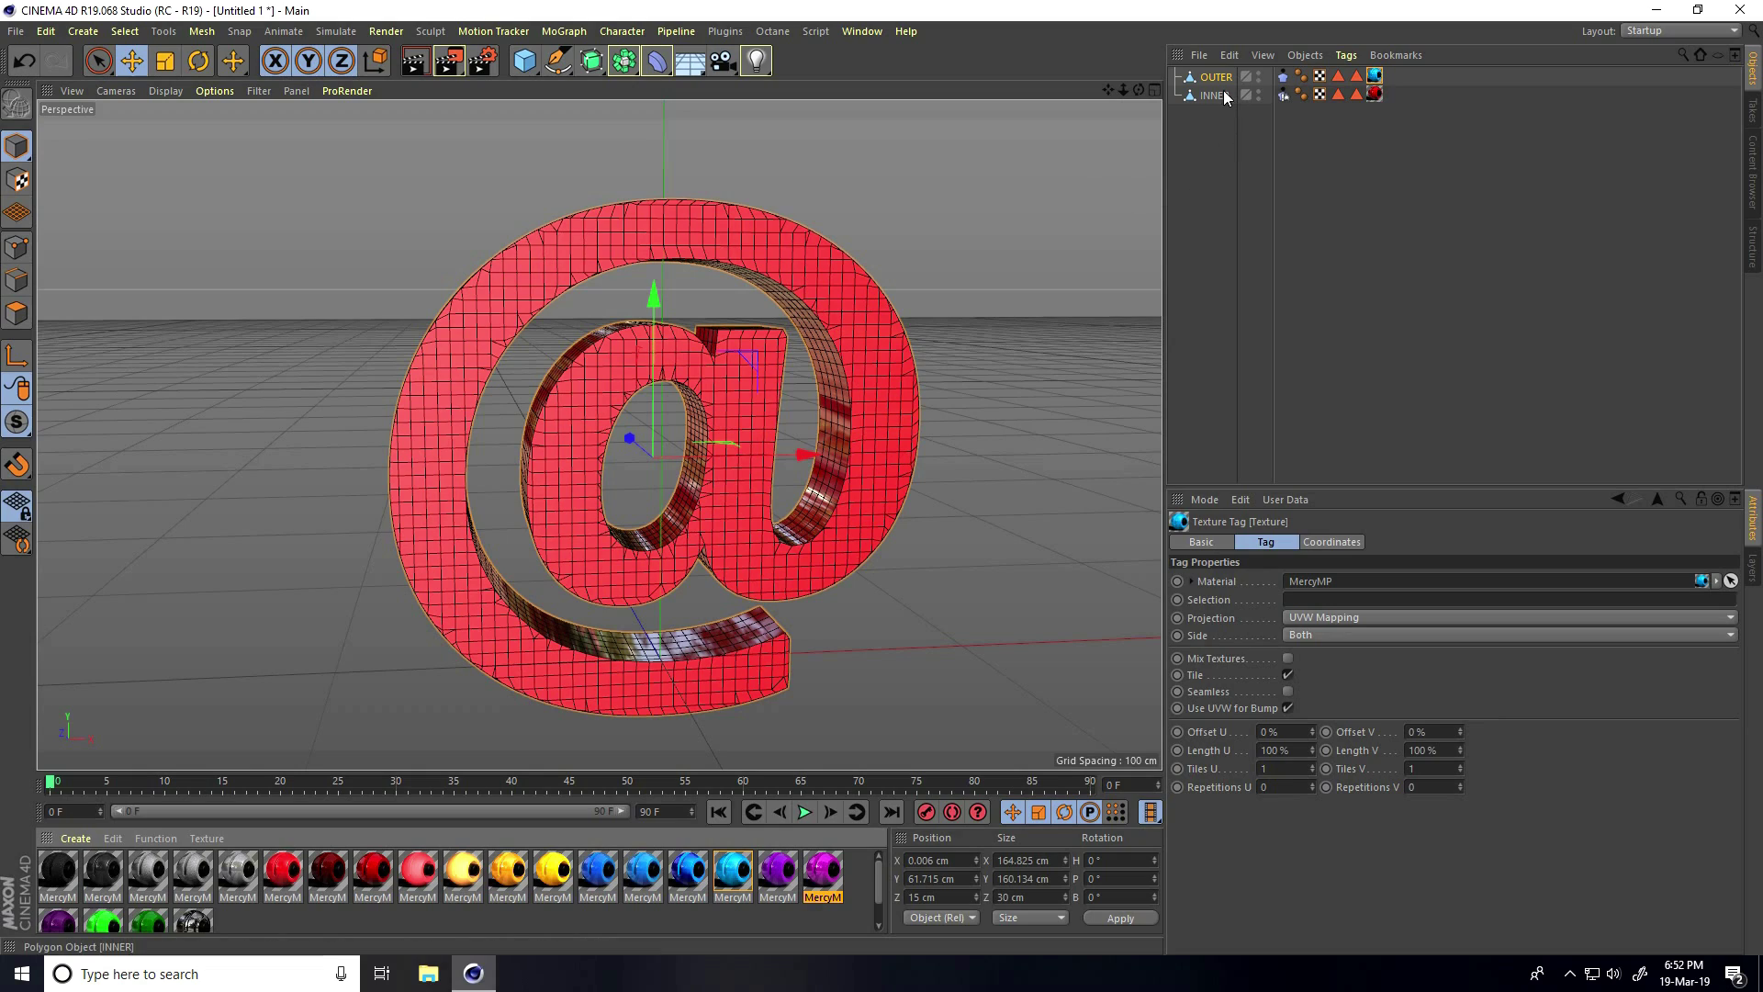
pyautogui.click(337, 35)
pyautogui.moveTo(338, 61)
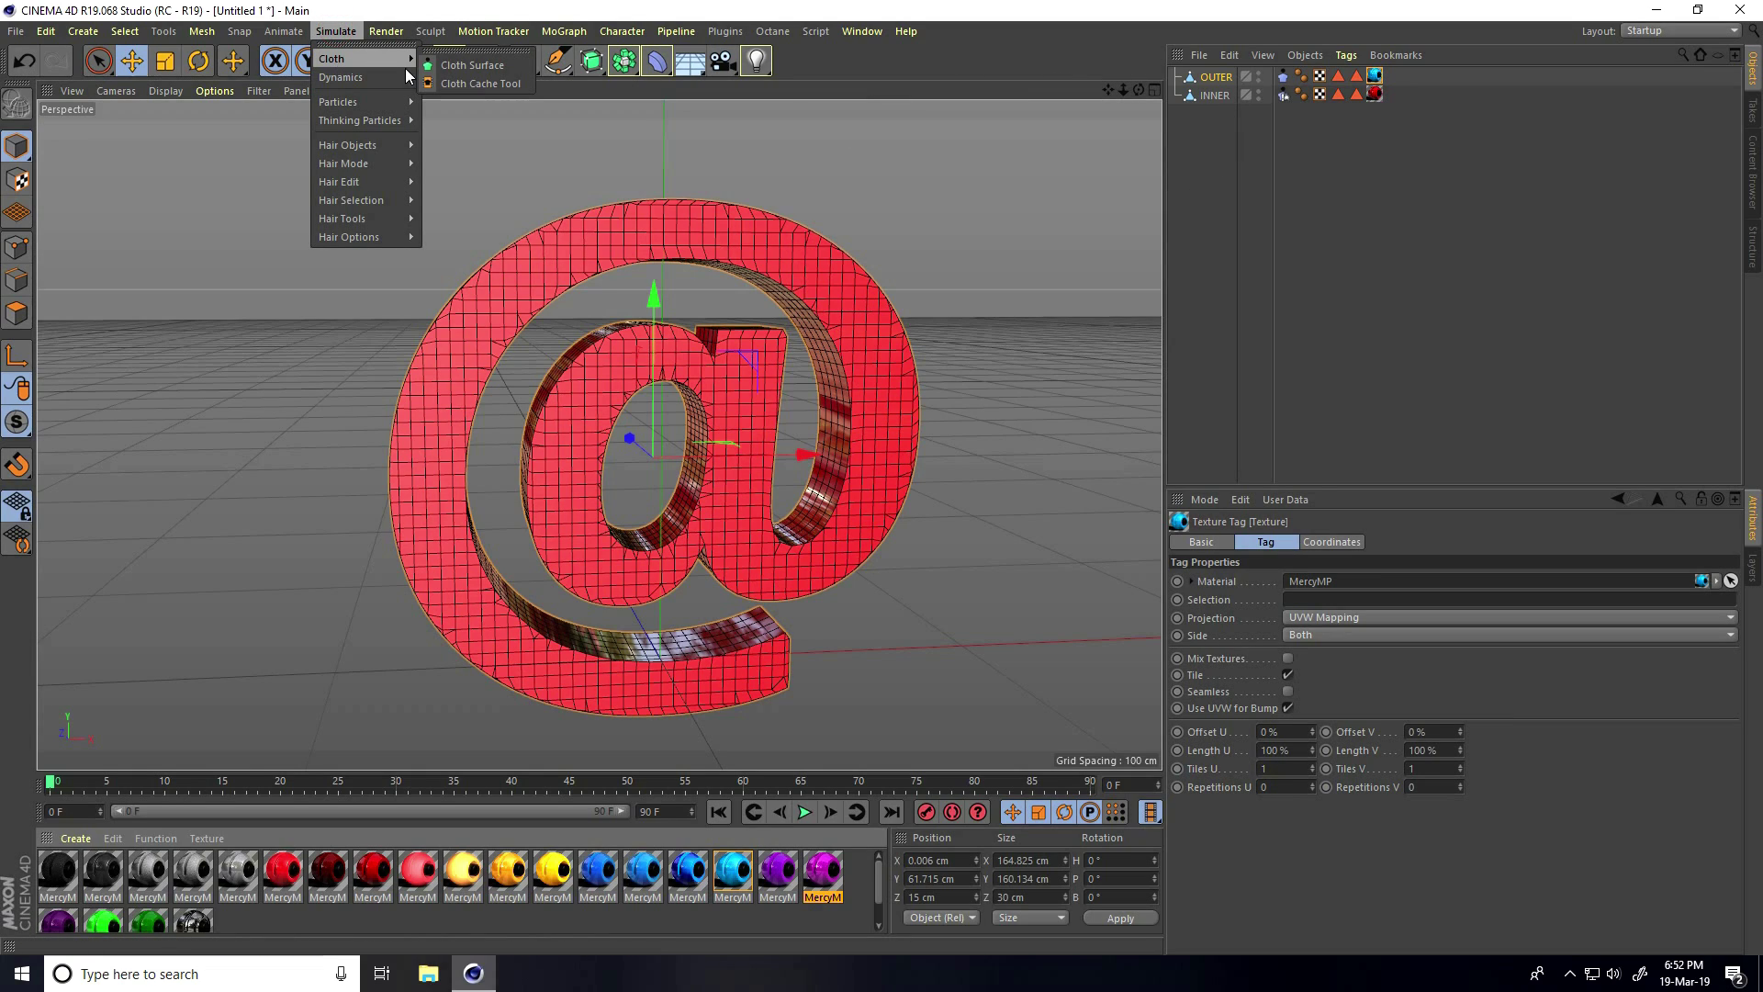
# - Put OUTER inside a new Cloth Surface with 2 cm Thickness
pyautogui.click(461, 68)
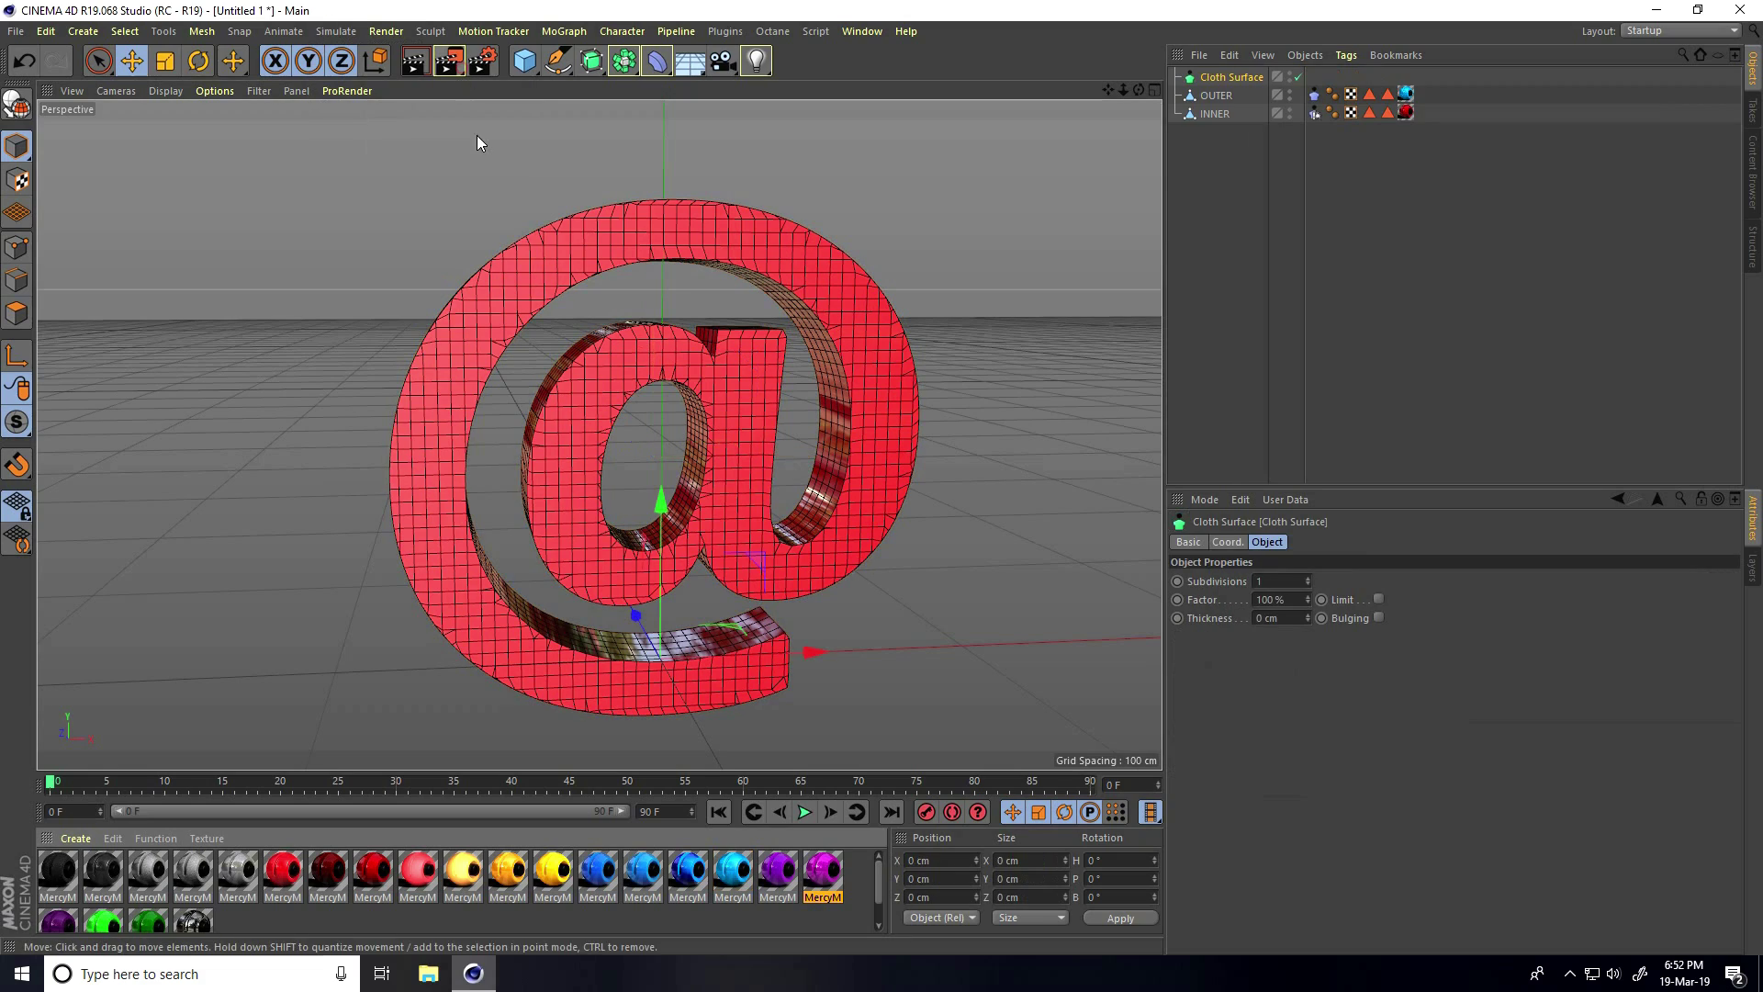
pyautogui.moveTo(1212, 102)
pyautogui.mouseDown()
pyautogui.moveTo(1235, 106)
pyautogui.moveTo(1217, 80)
pyautogui.mouseUp()
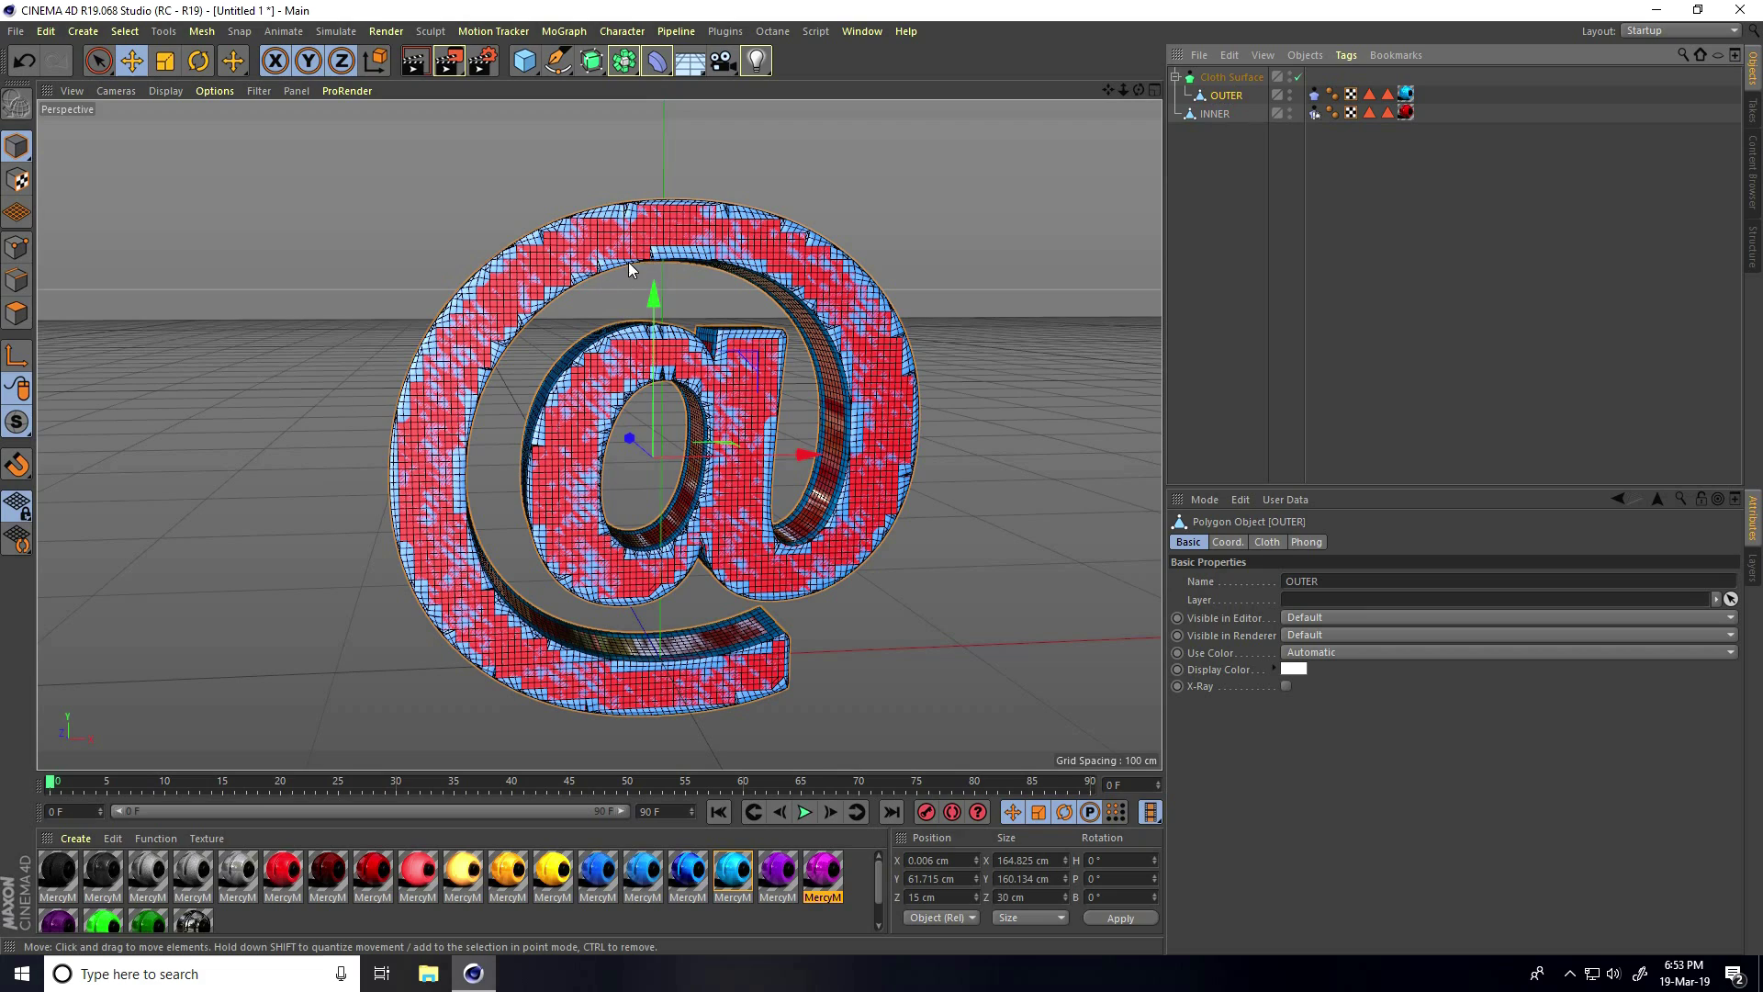
pyautogui.click(1219, 79)
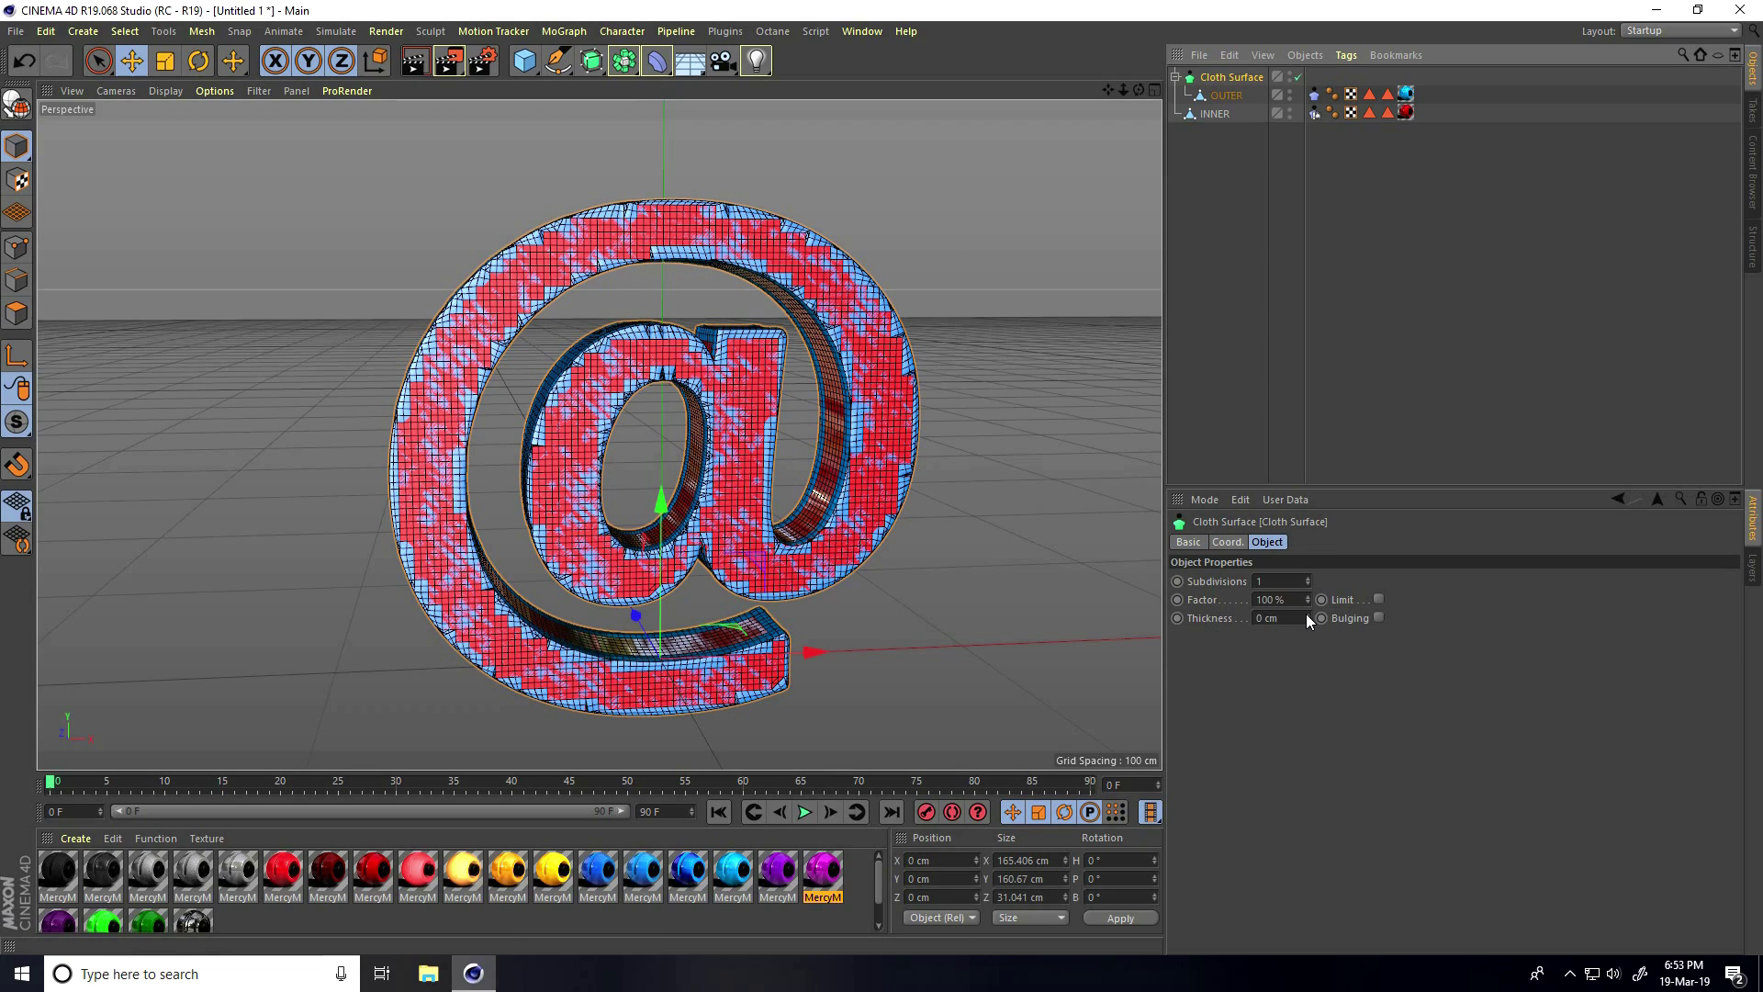
pyautogui.moveTo(1305, 615); pyautogui.dragTo(1306, 611)
pyautogui.keyDown('alt'); pyautogui.moveTo(487, 296); pyautogui.dragTo(640, 358); pyautogui.keyUp('alt')
pyautogui.scroll(-3, 621, 346)
pyautogui.scroll(3, 636, 382)
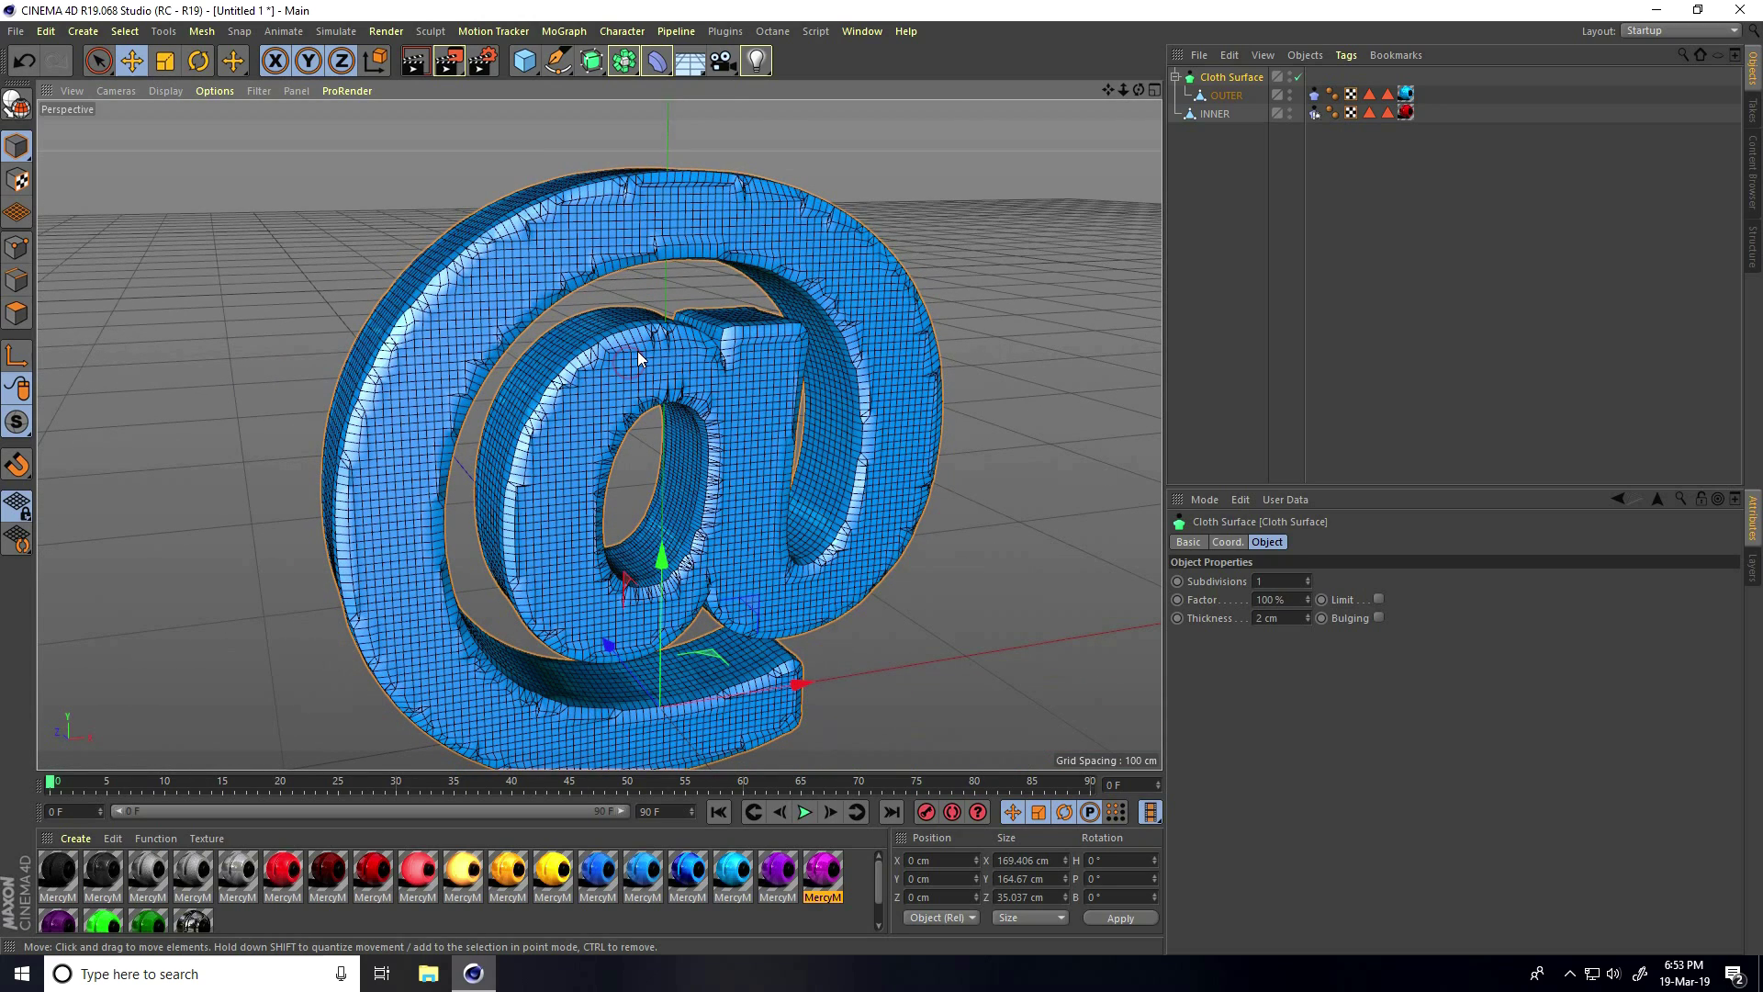
# - Add a Subdivision Surface and nest the Cloth Surface under it
pyautogui.click(592, 61)
pyautogui.click(691, 86)
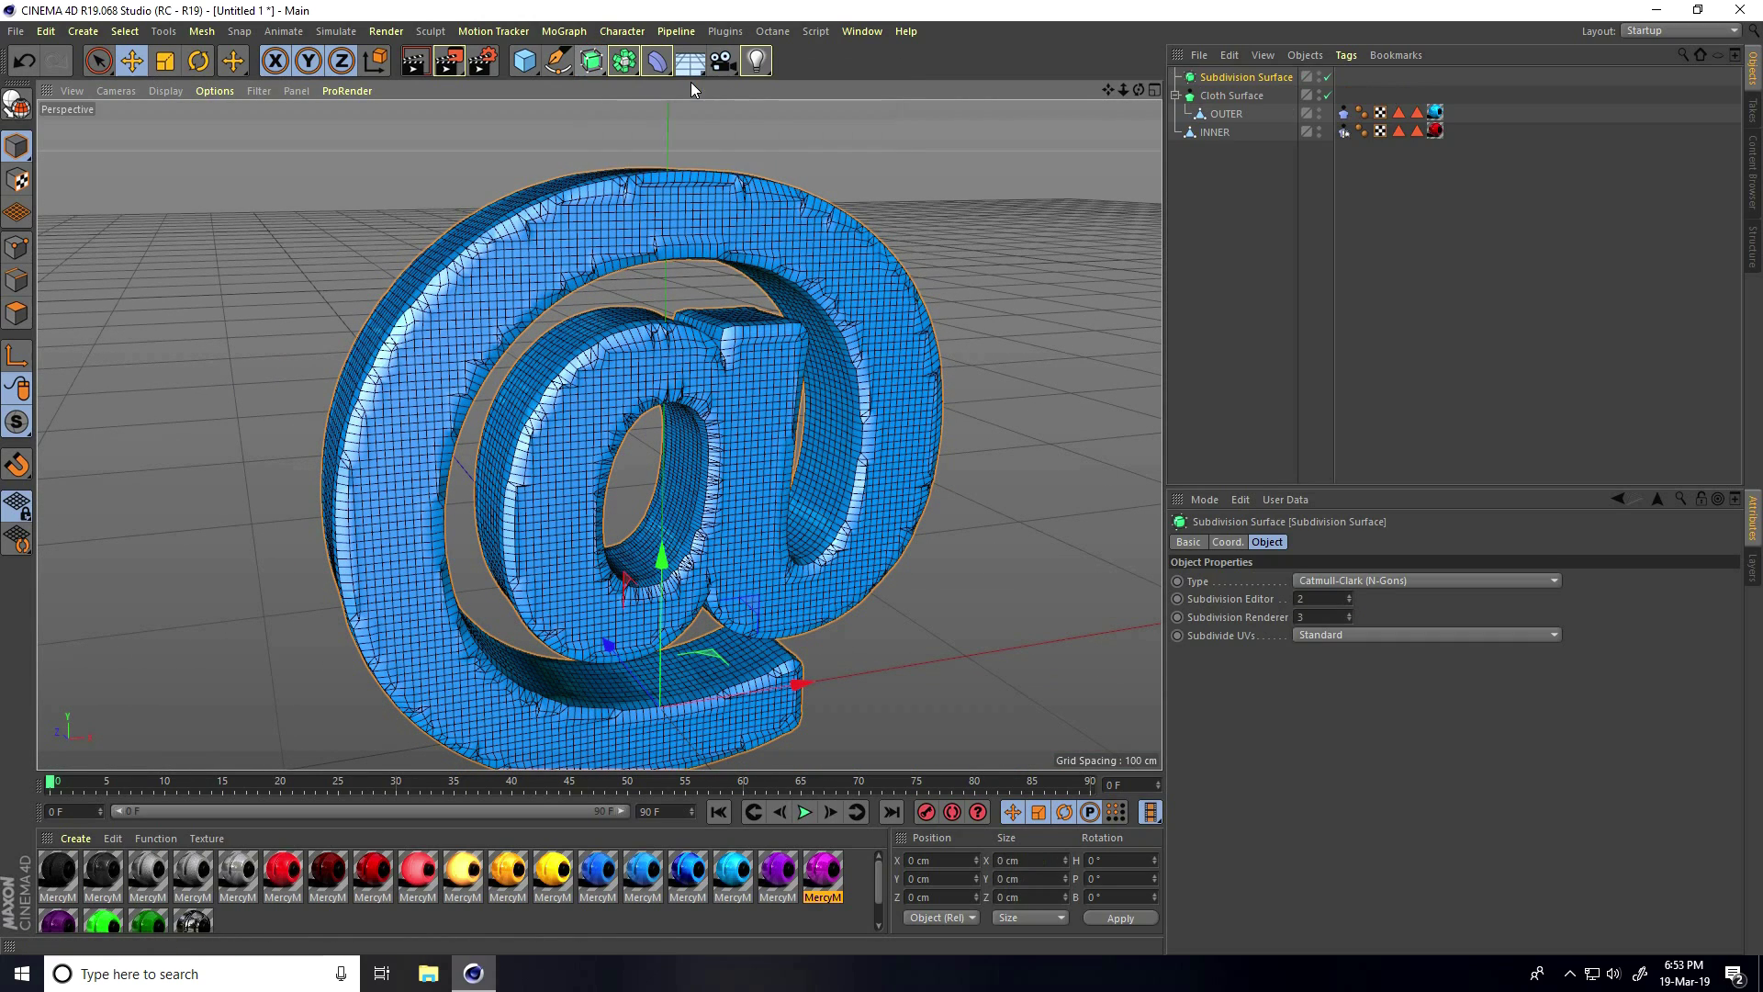
pyautogui.click(1231, 97)
pyautogui.moveTo(1229, 99); pyautogui.dragTo(1221, 75)
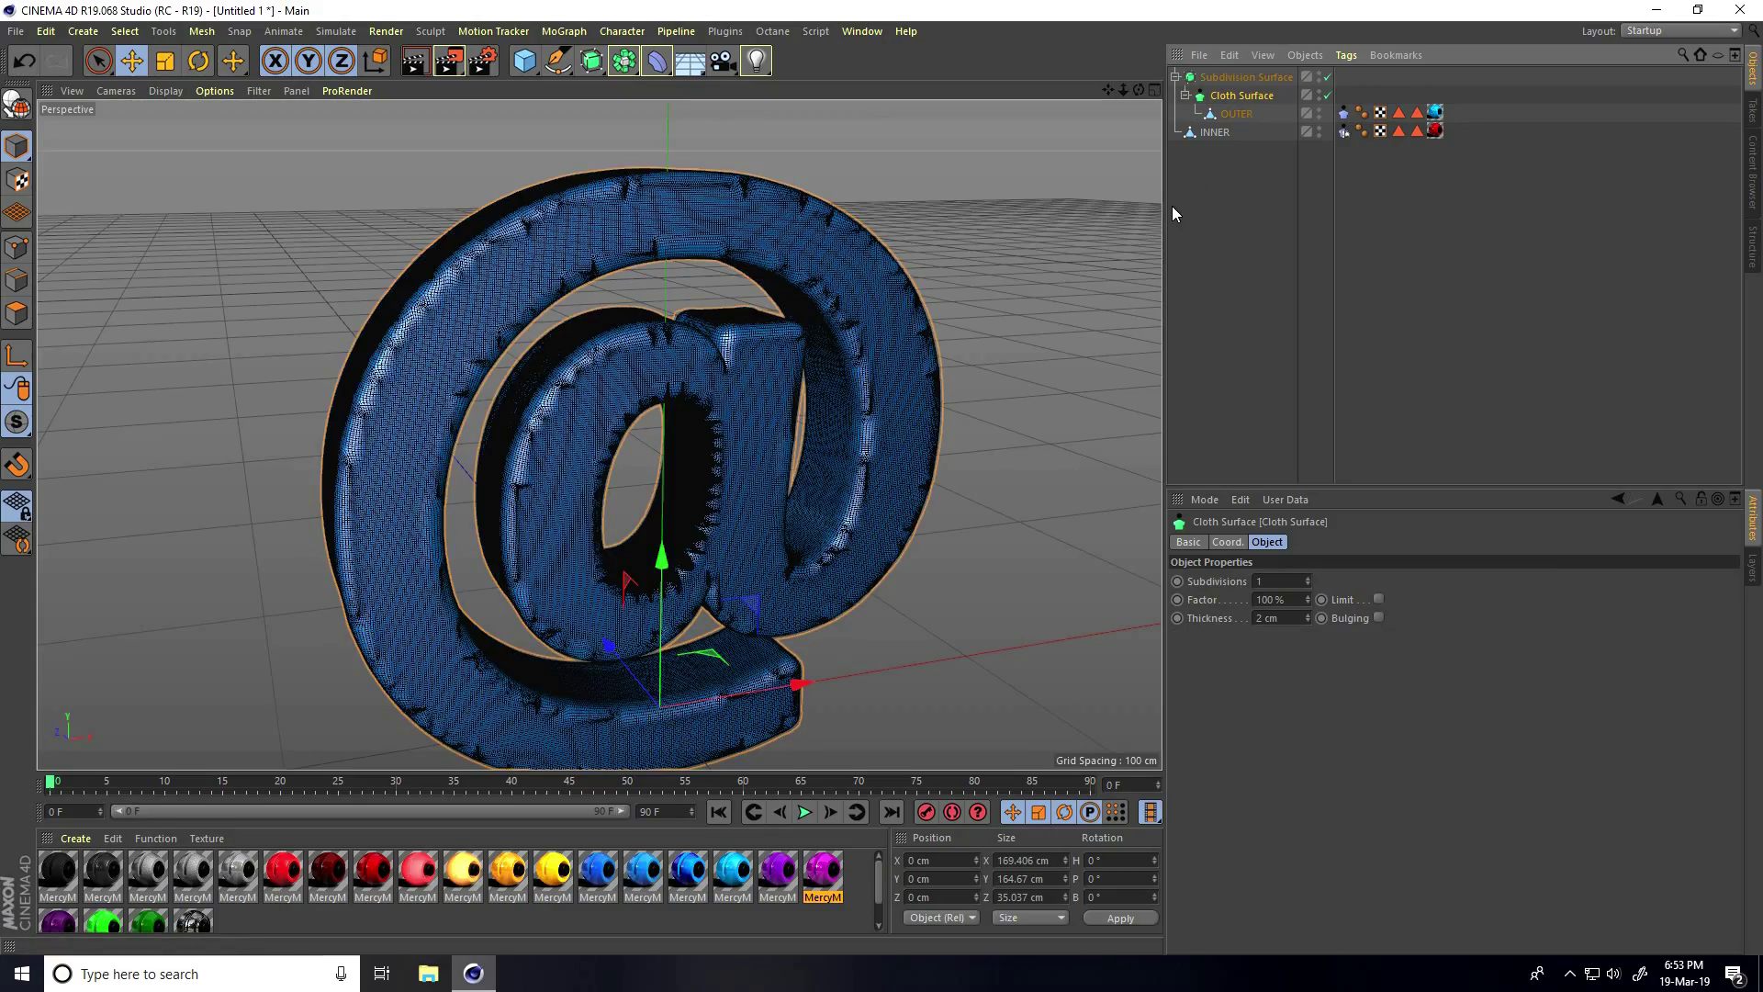
pyautogui.scroll(5, 689, 415)
pyautogui.keyDown('alt'); pyautogui.moveTo(689, 415); pyautogui.dragTo(609, 459); pyautogui.keyUp('alt')
pyautogui.scroll(3, 608, 459)
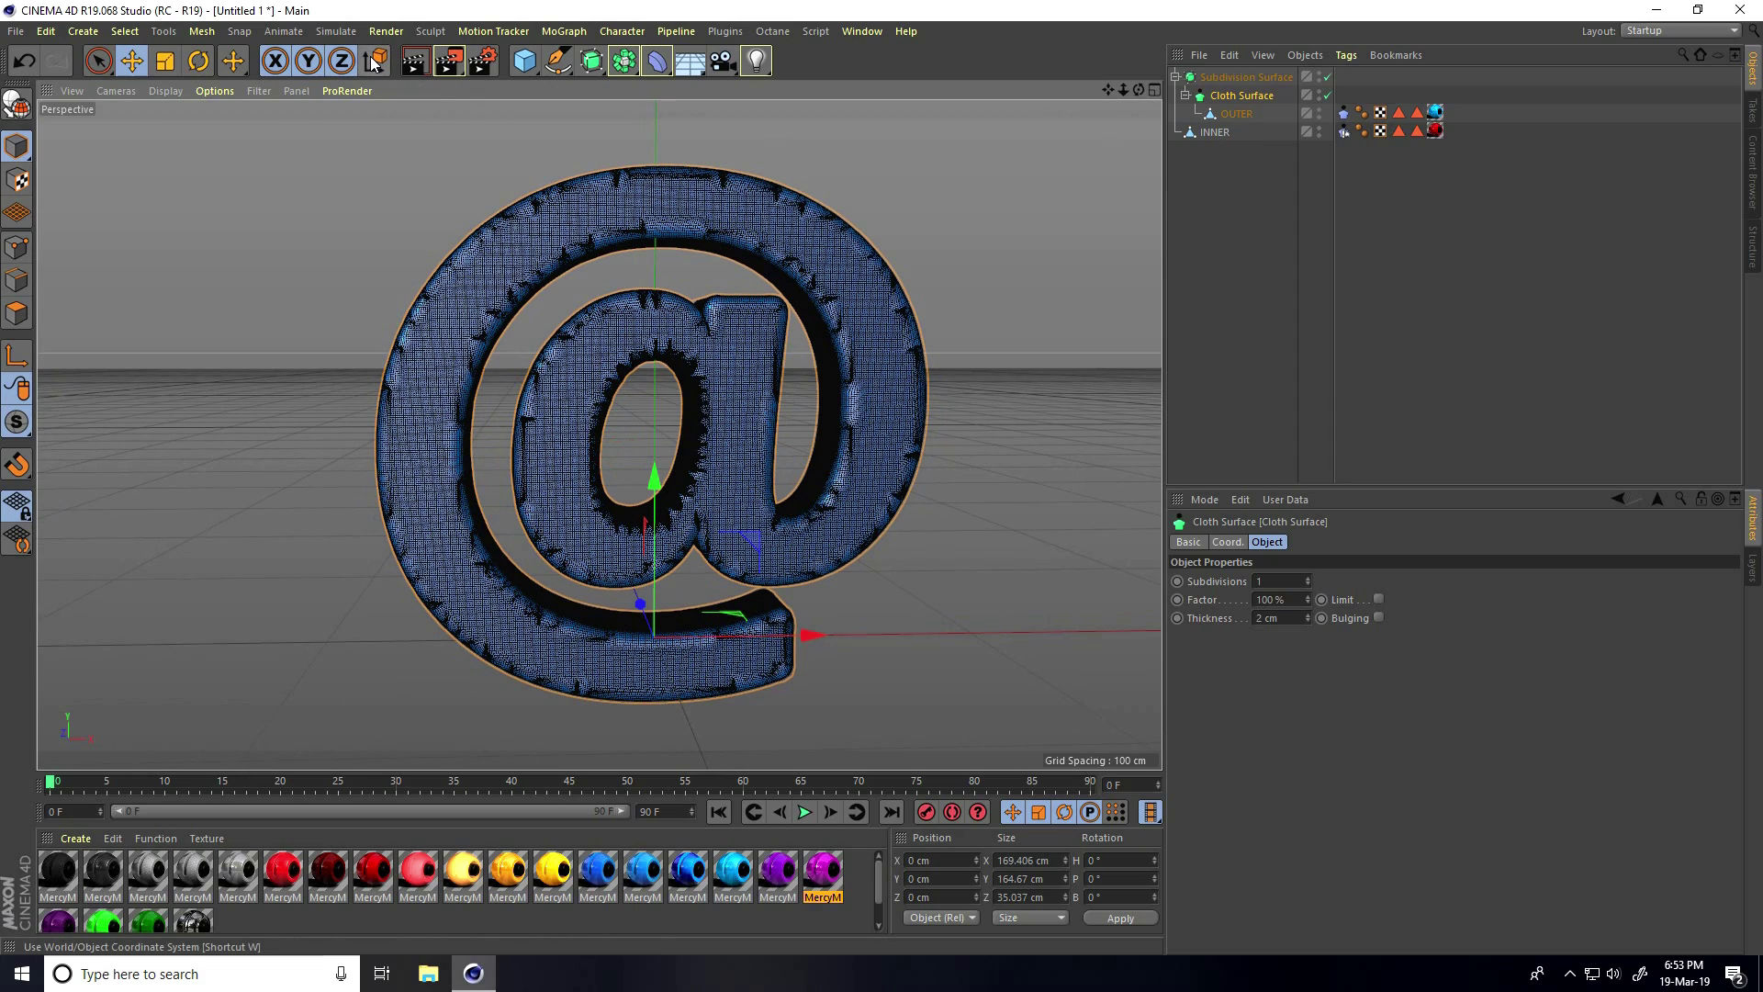
# - Add an Attractor and set its falloff shape to Linear
pyautogui.click(336, 31)
pyautogui.moveTo(346, 103)
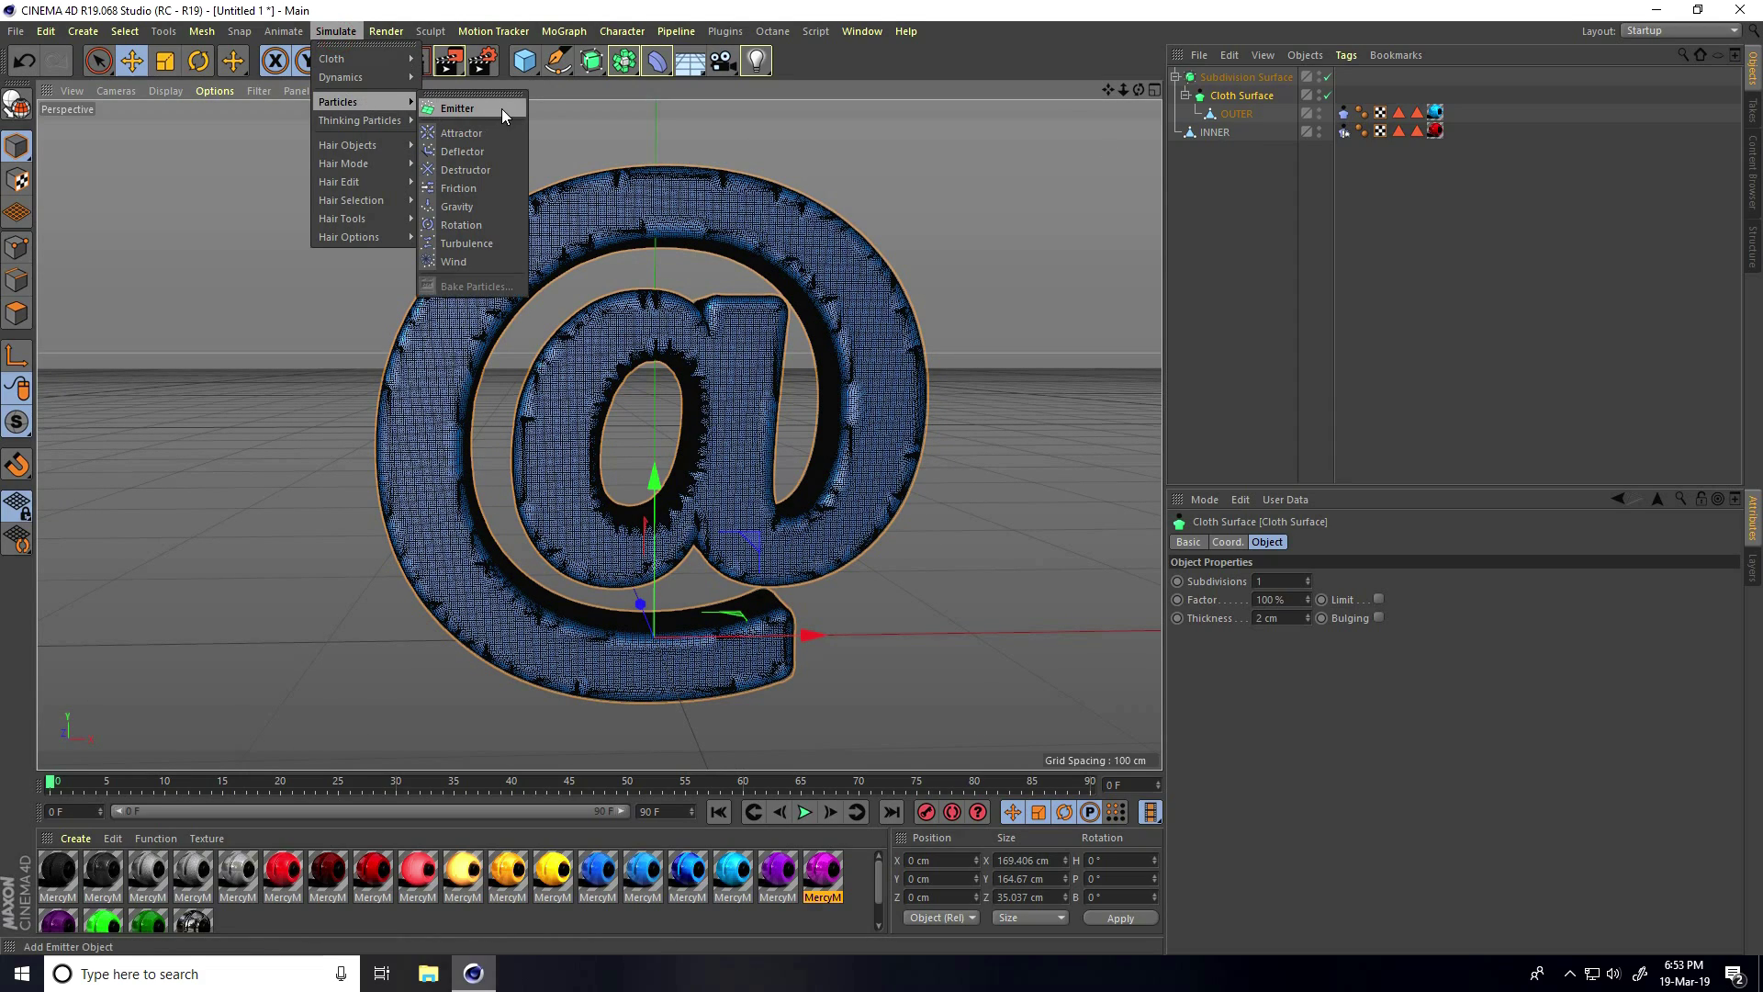
pyautogui.click(456, 138)
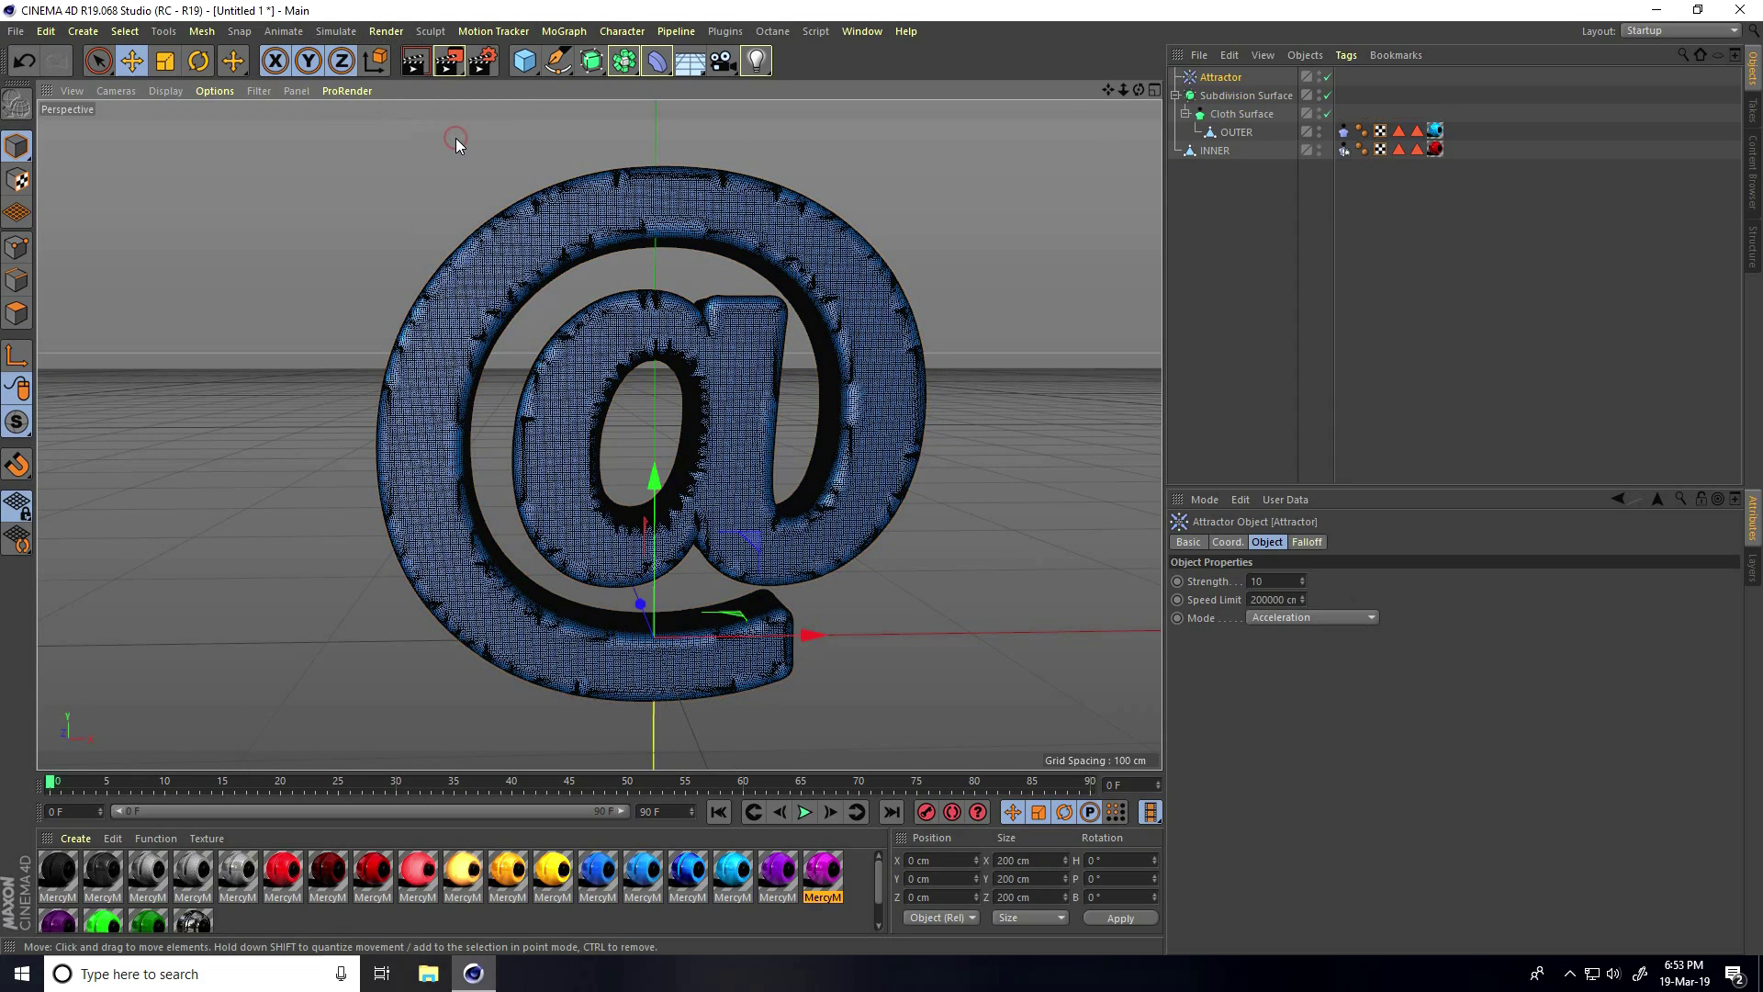
pyautogui.click(1302, 542)
pyautogui.click(1247, 582)
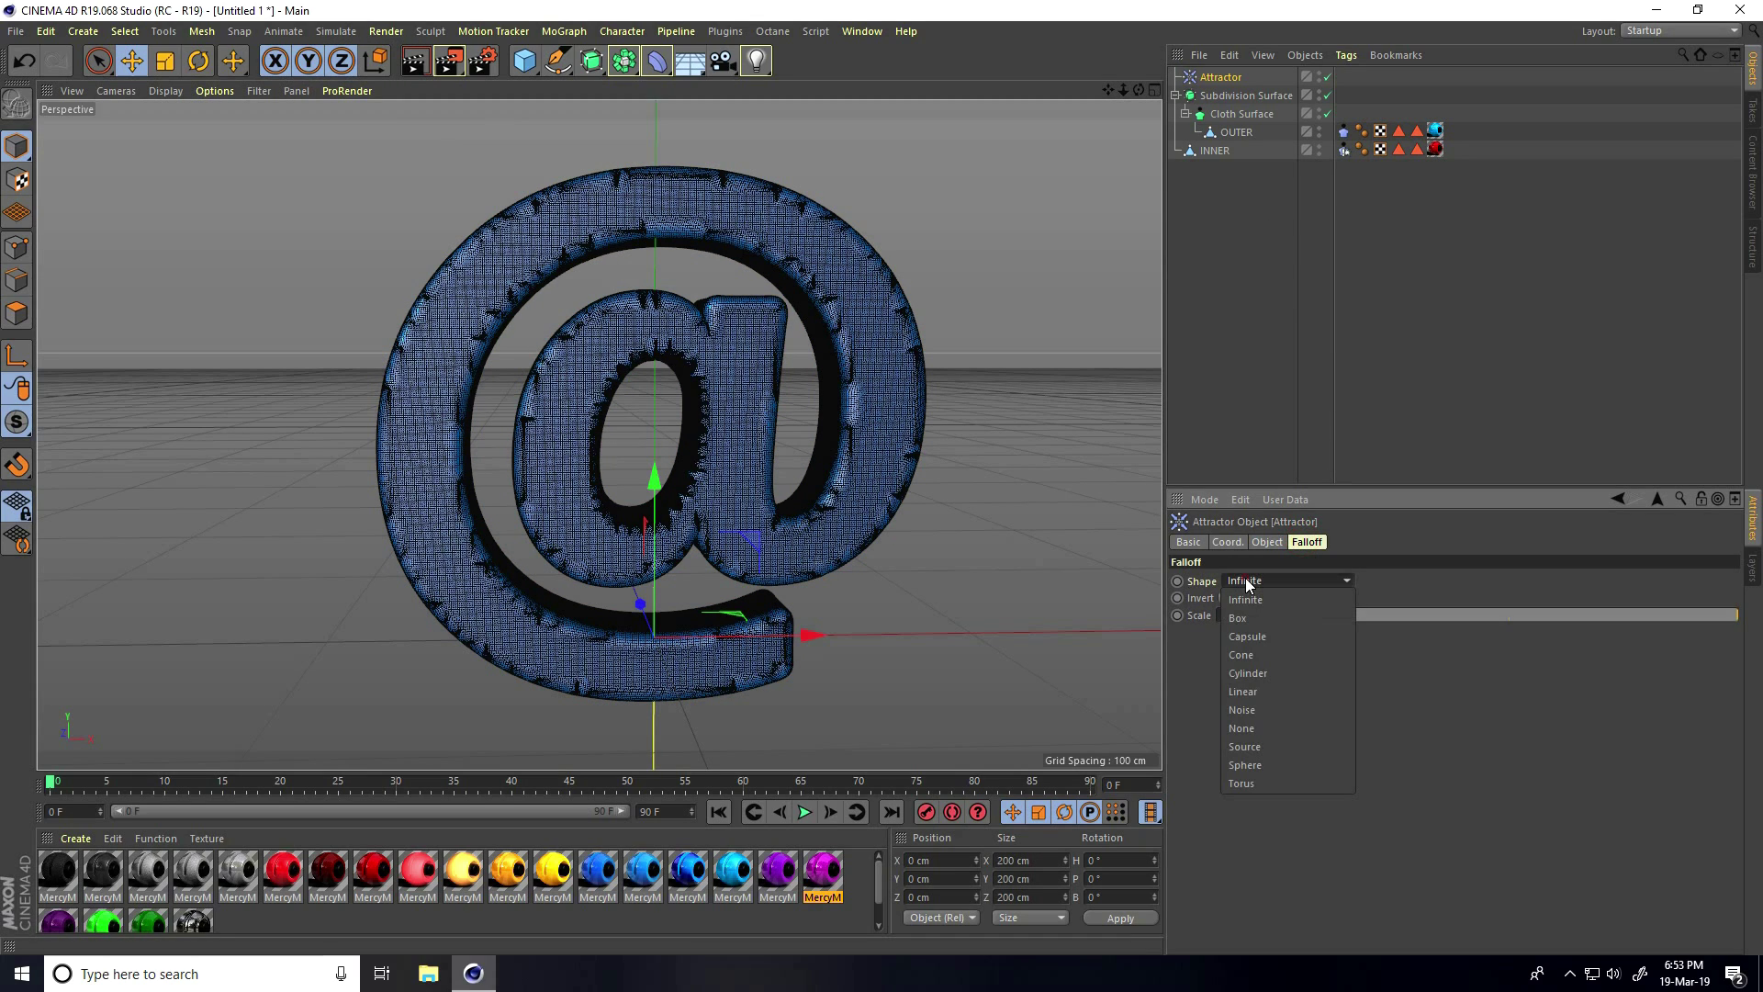
pyautogui.click(1253, 691)
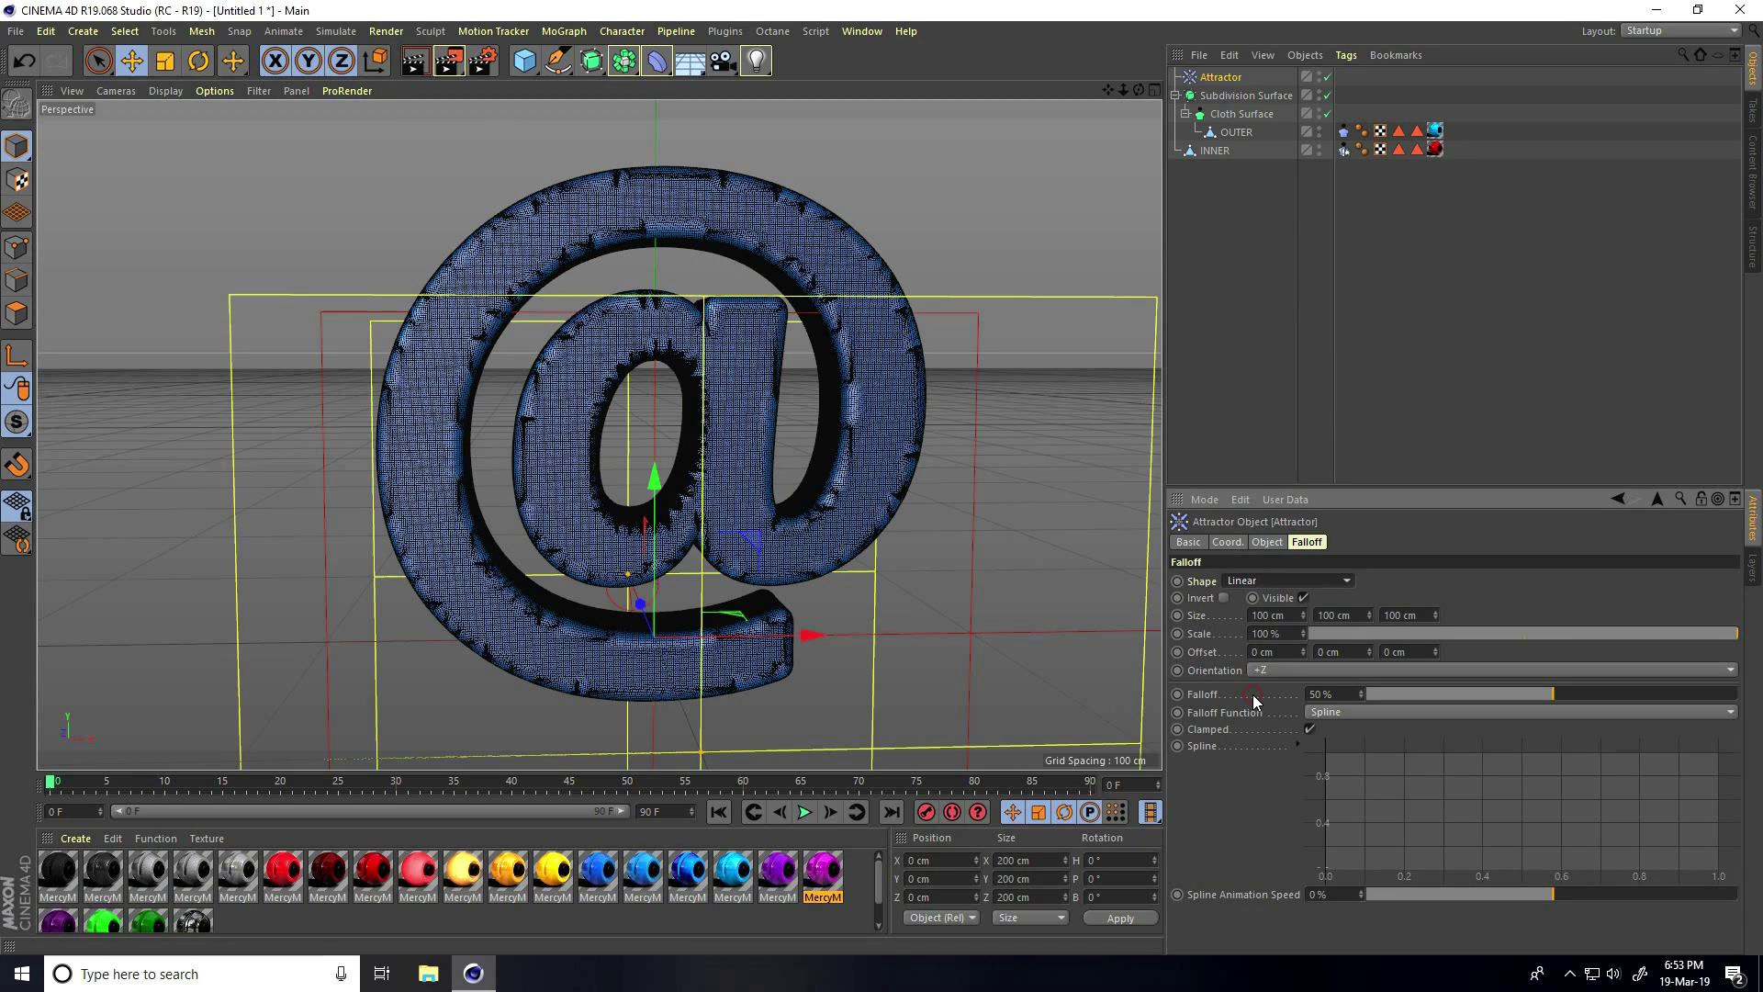
pyautogui.moveTo(839, 464); pyautogui.dragTo(819, 417, button='middle')
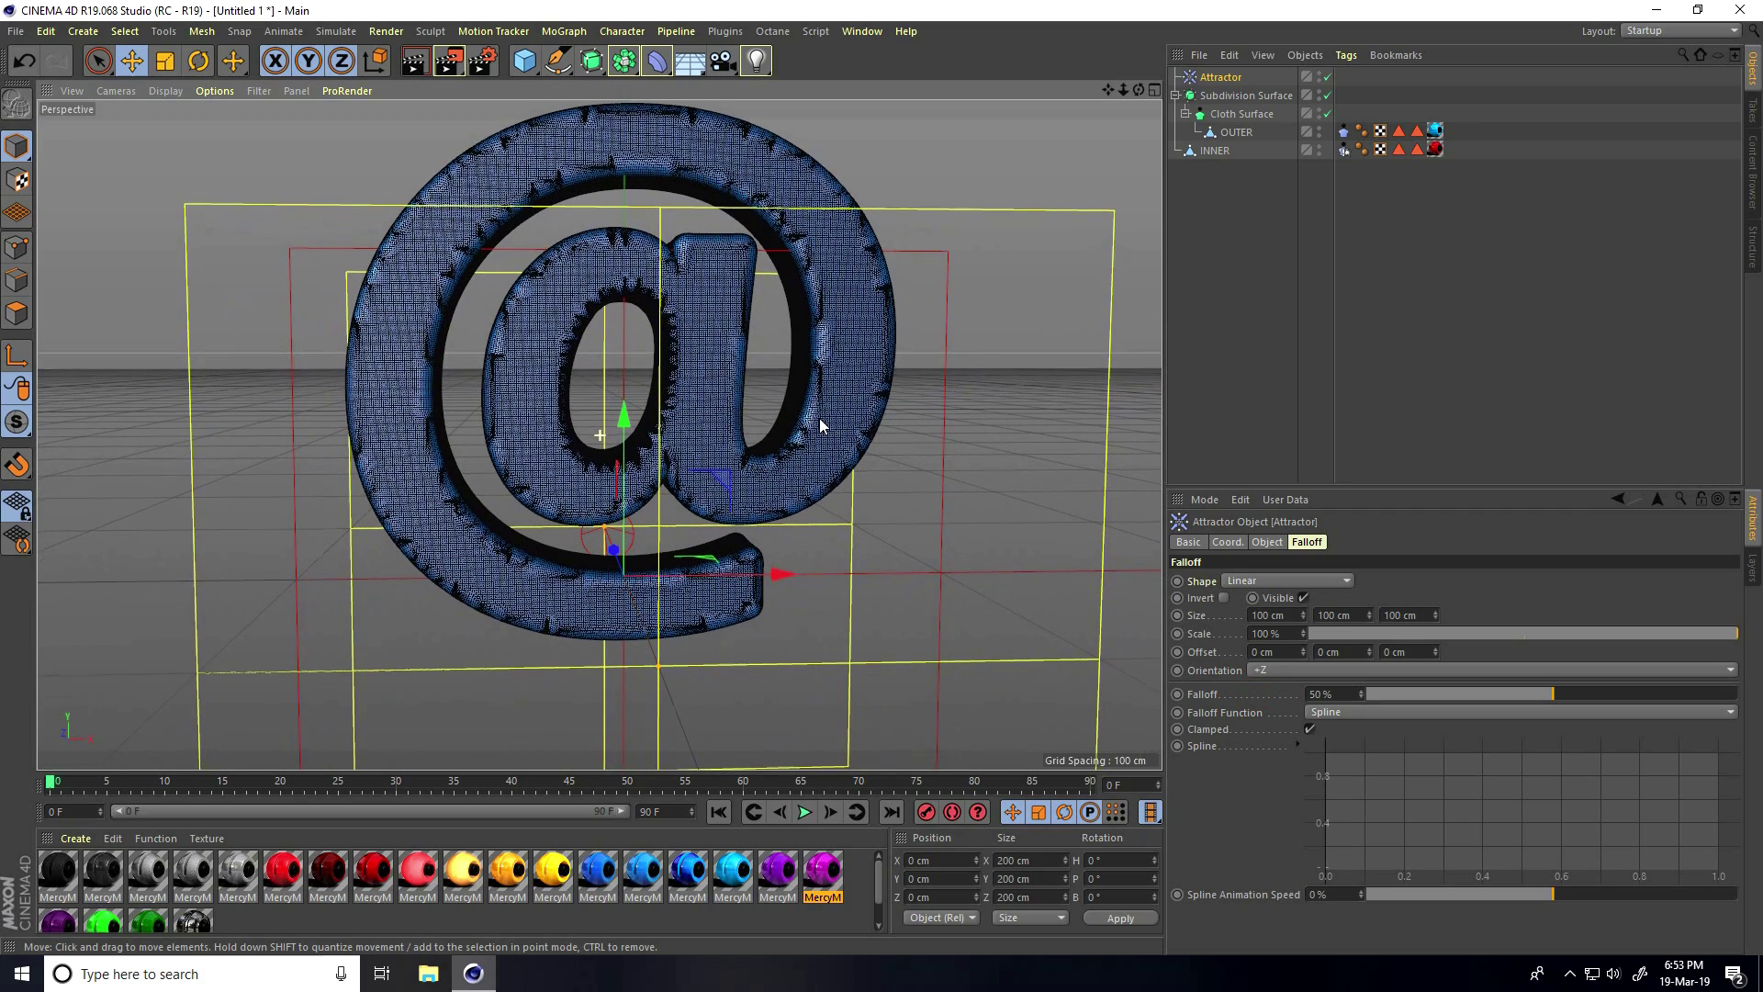
# - Rotate the Attractor to -90° heading and play the simulation
pyautogui.click(1239, 541)
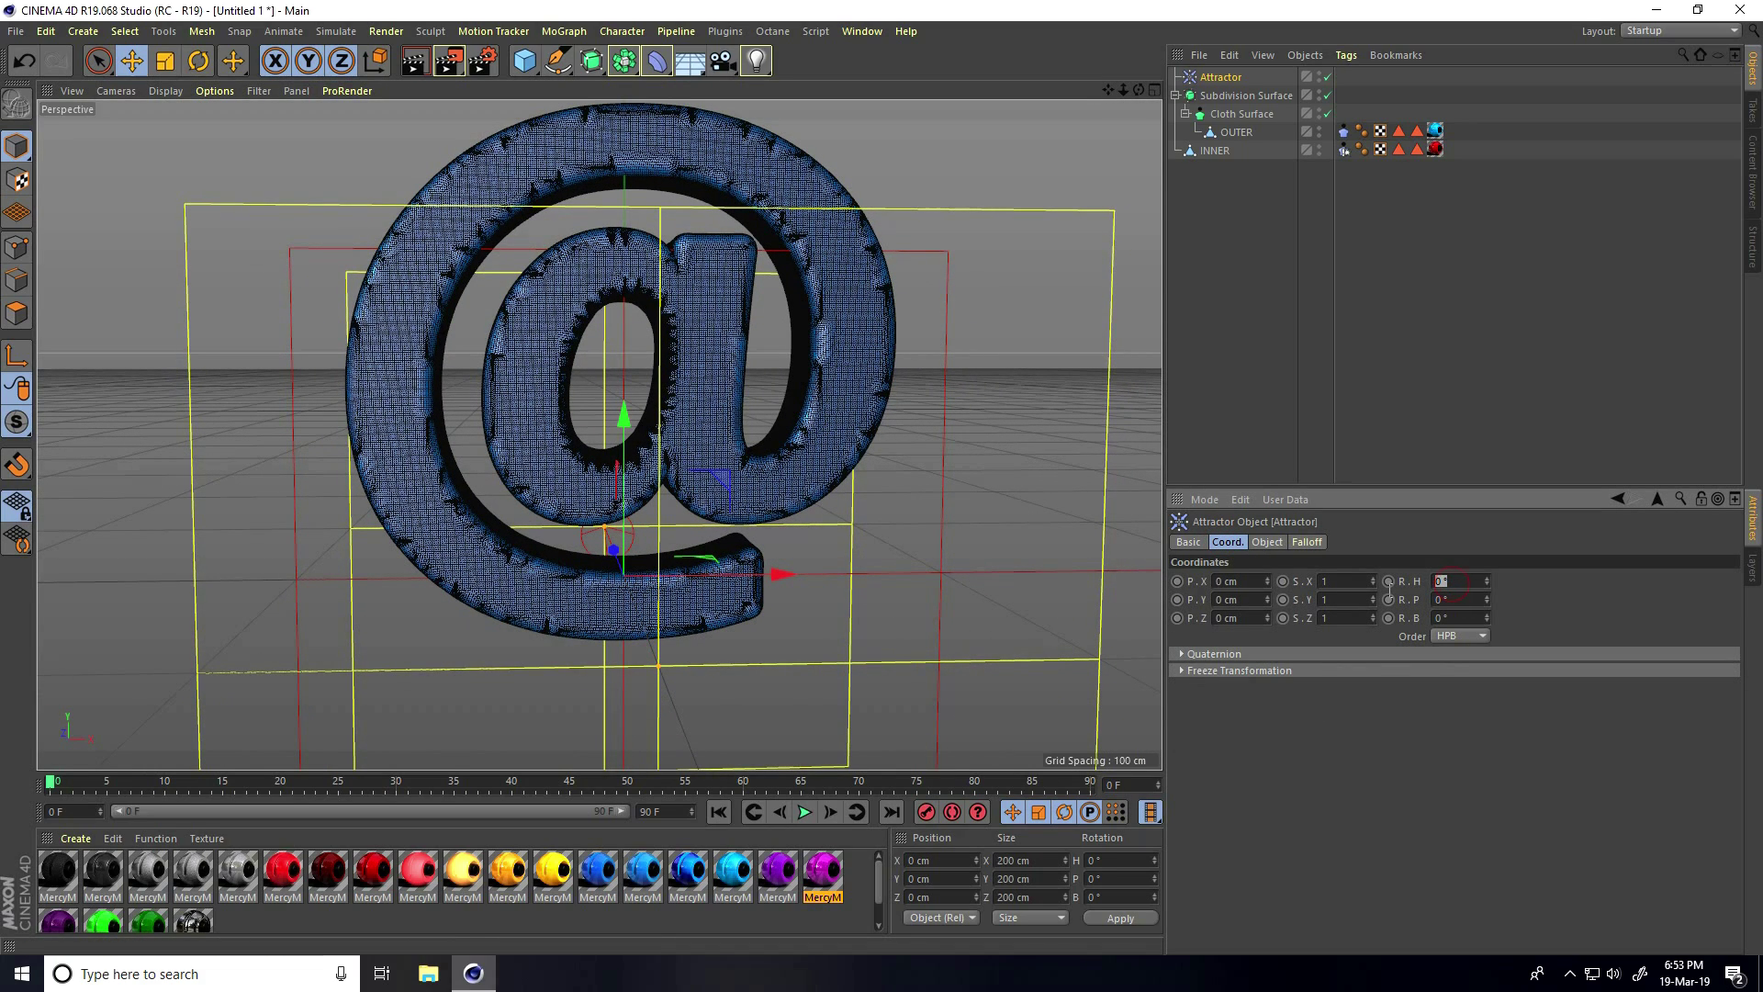
pyautogui.write('-90')
pyautogui.press('Return')
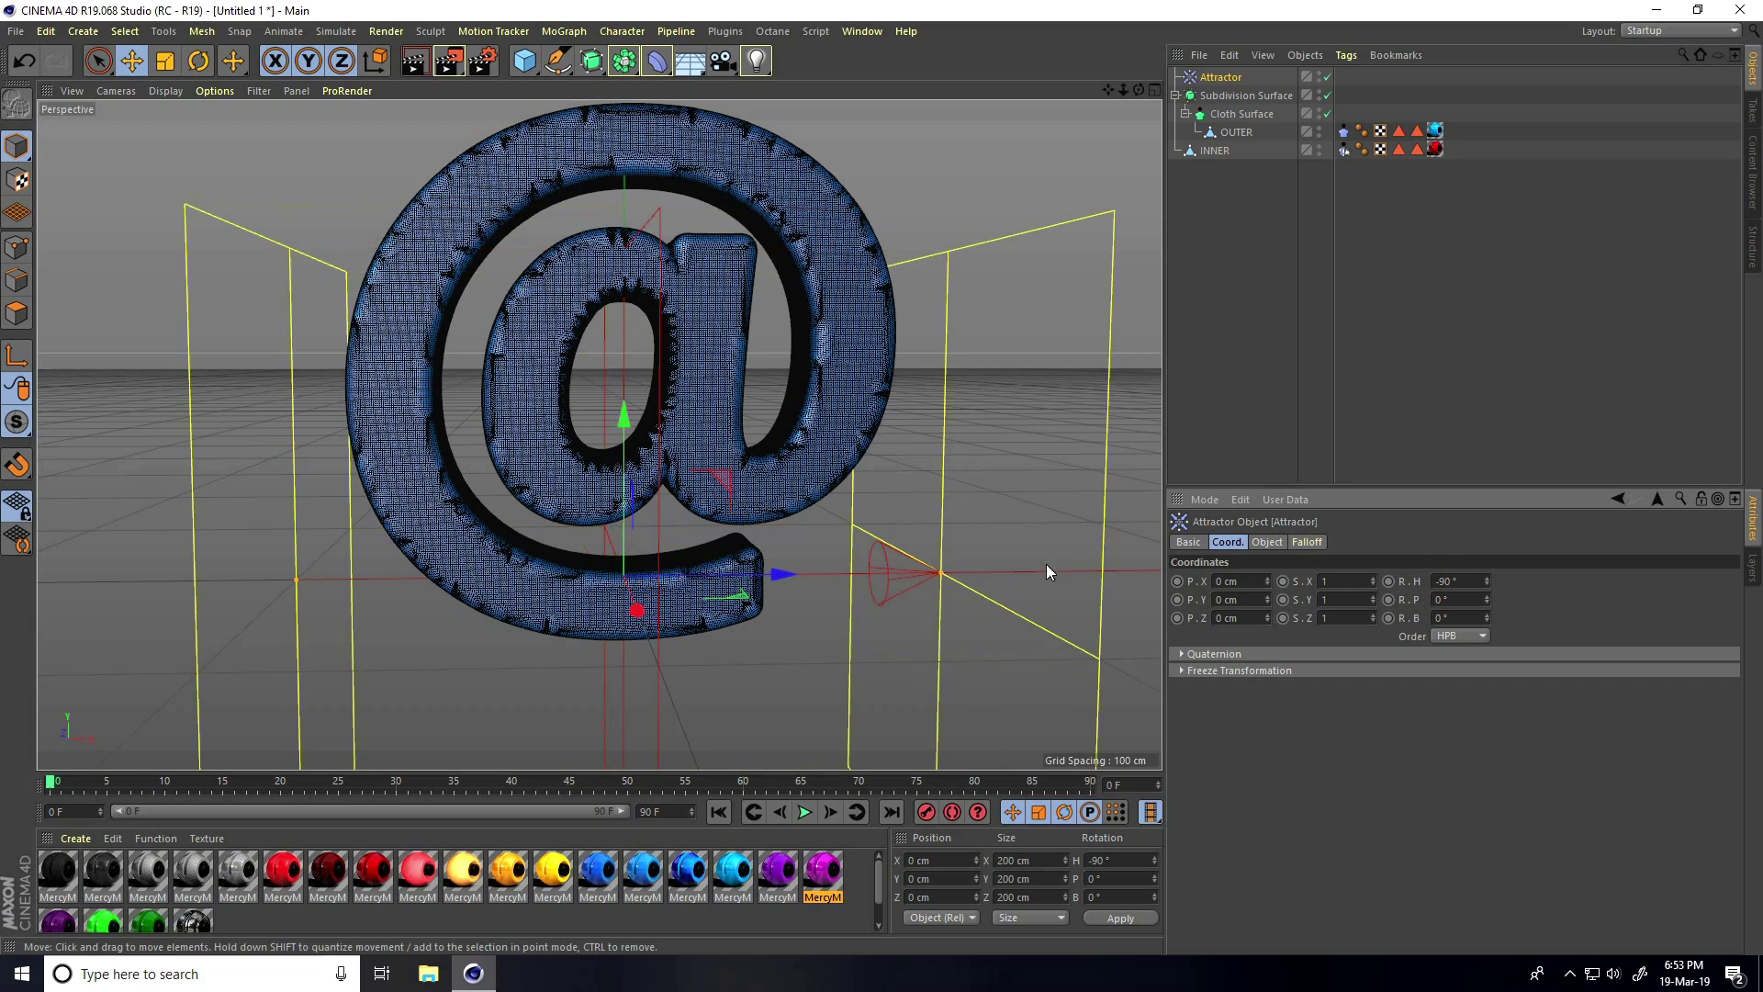
pyautogui.click(804, 811)
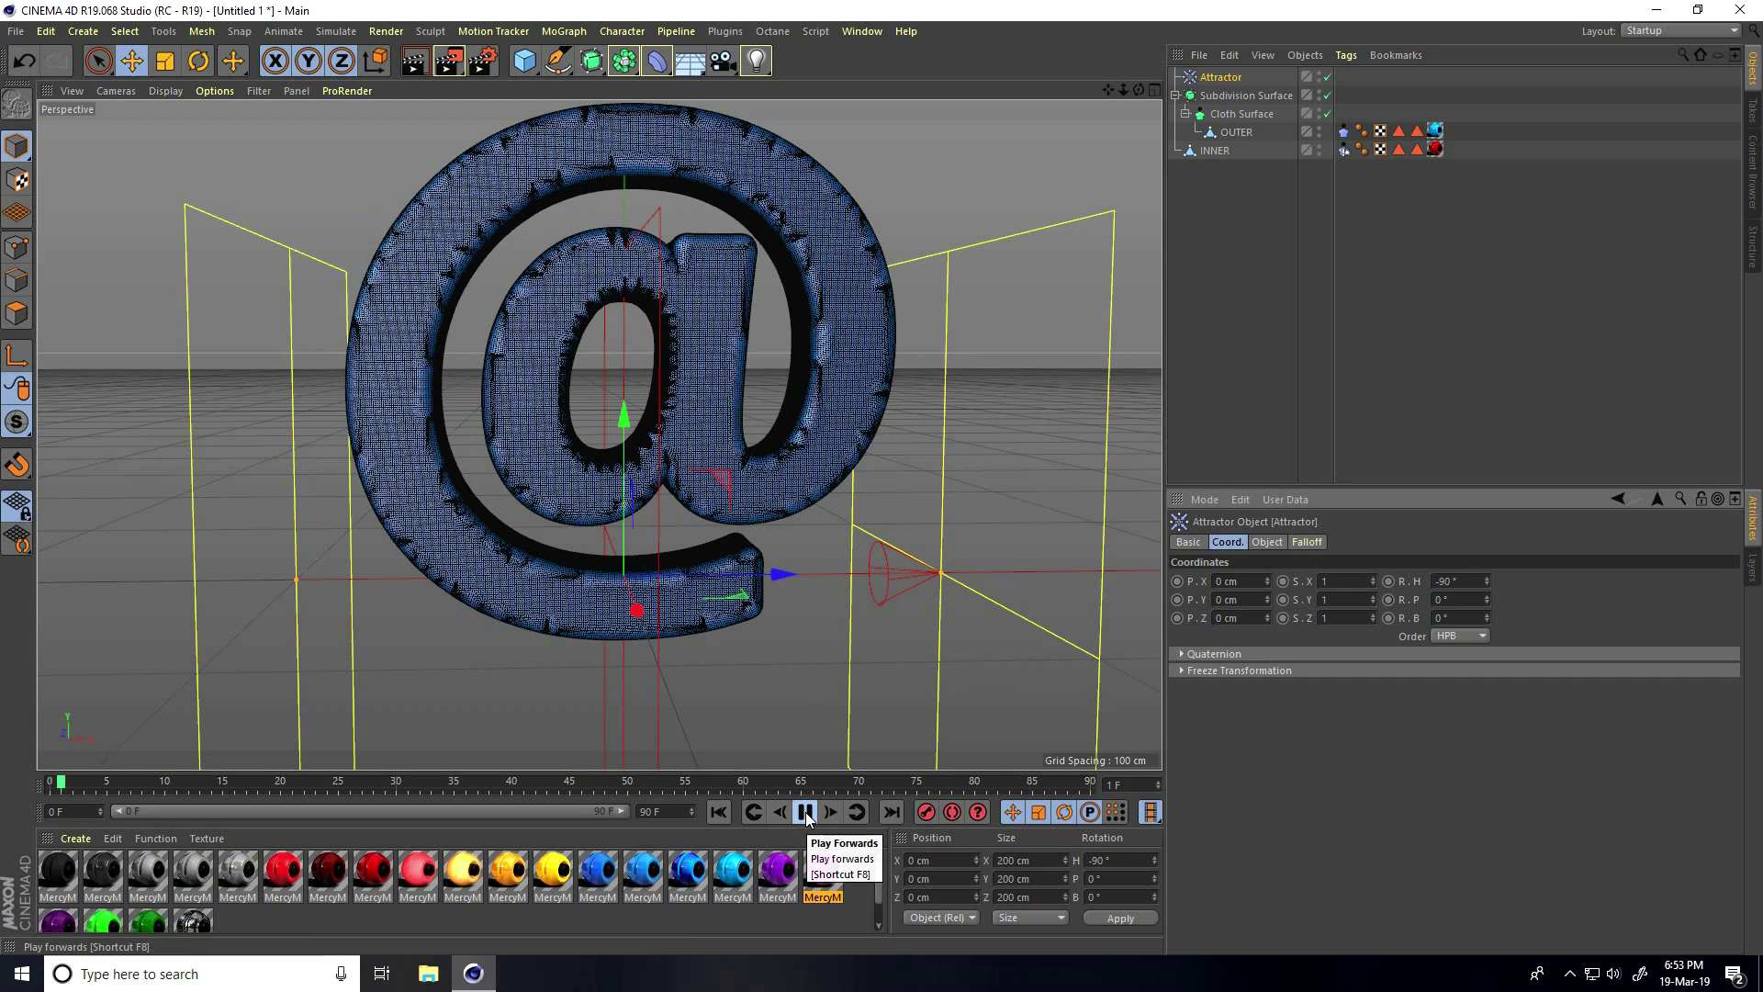
# - Disable the Subdivision Surface and replay the cloth simulation from frame 0
pyautogui.click(804, 812)
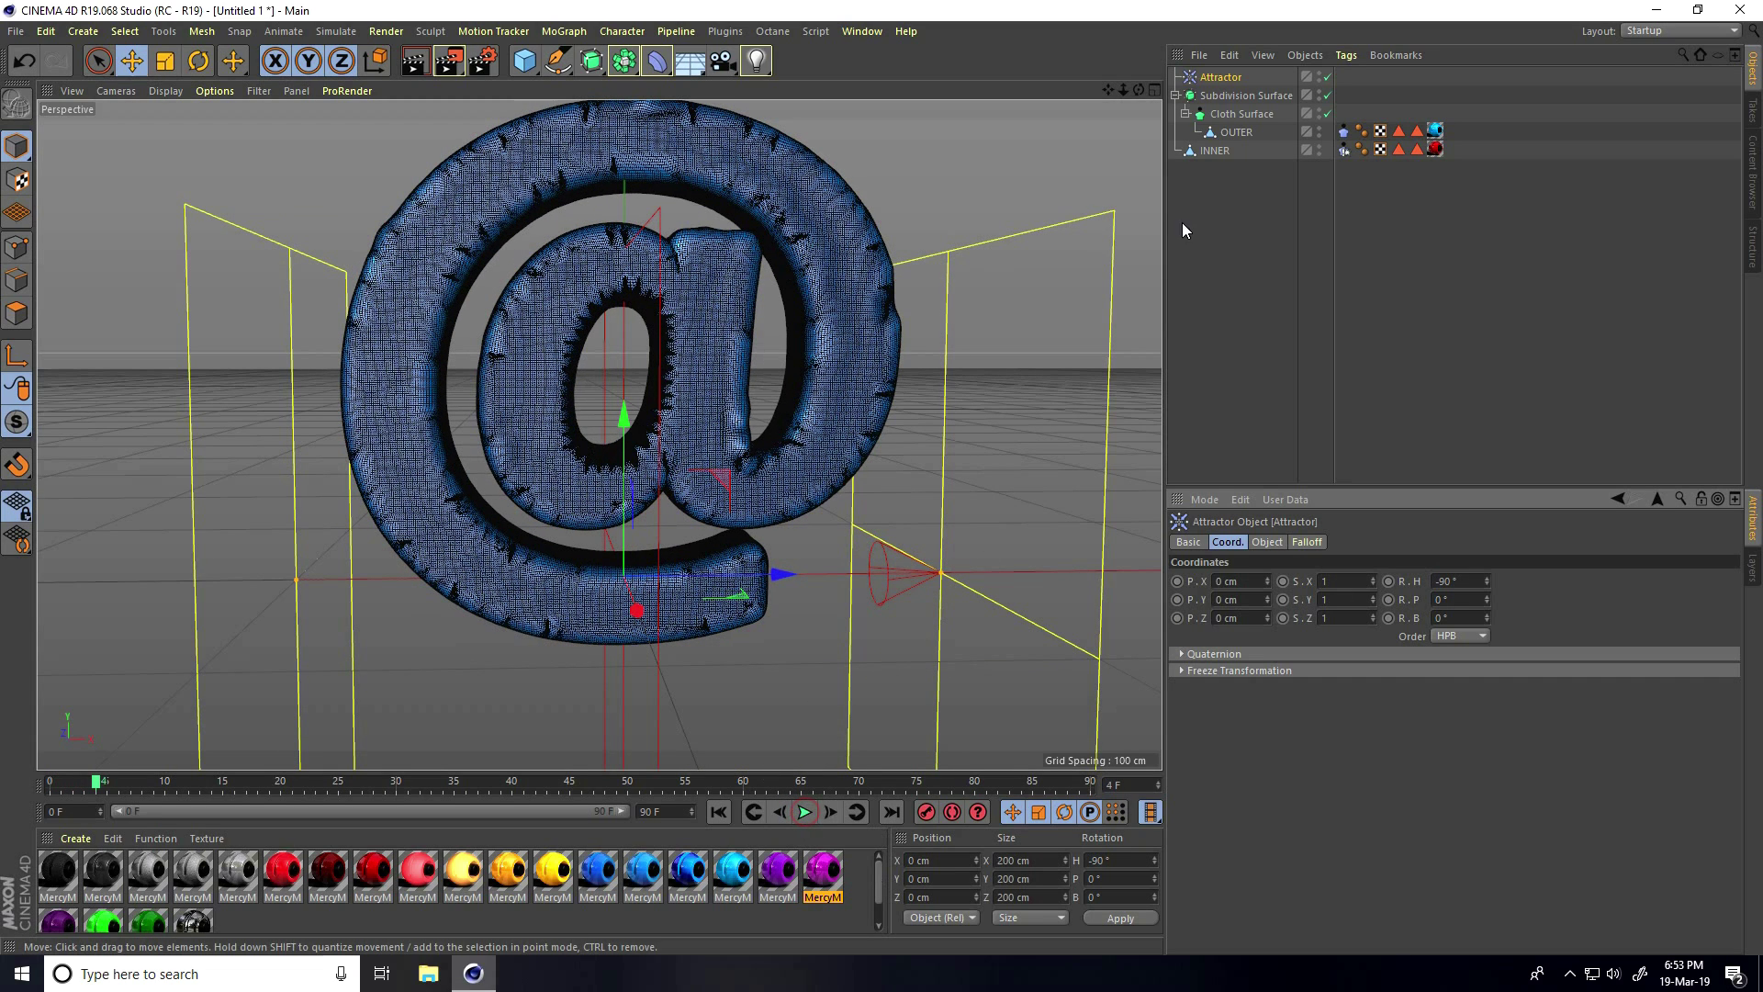
pyautogui.click(1327, 96)
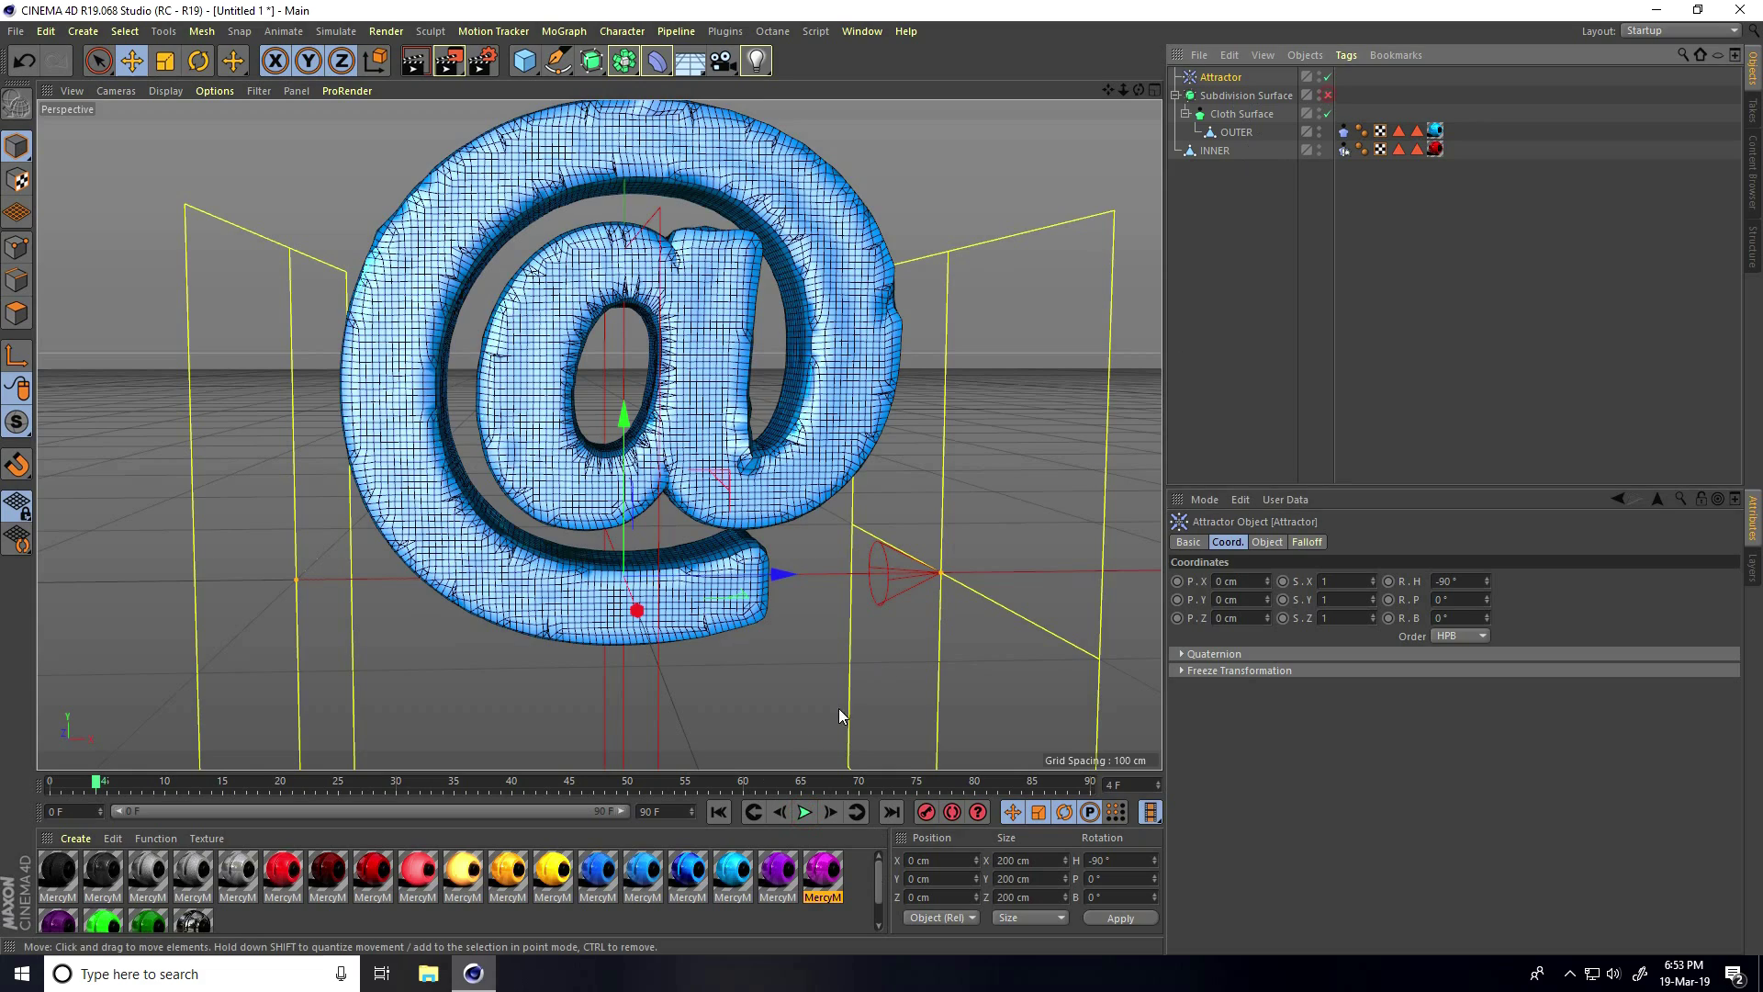
pyautogui.click(718, 812)
pyautogui.click(804, 812)
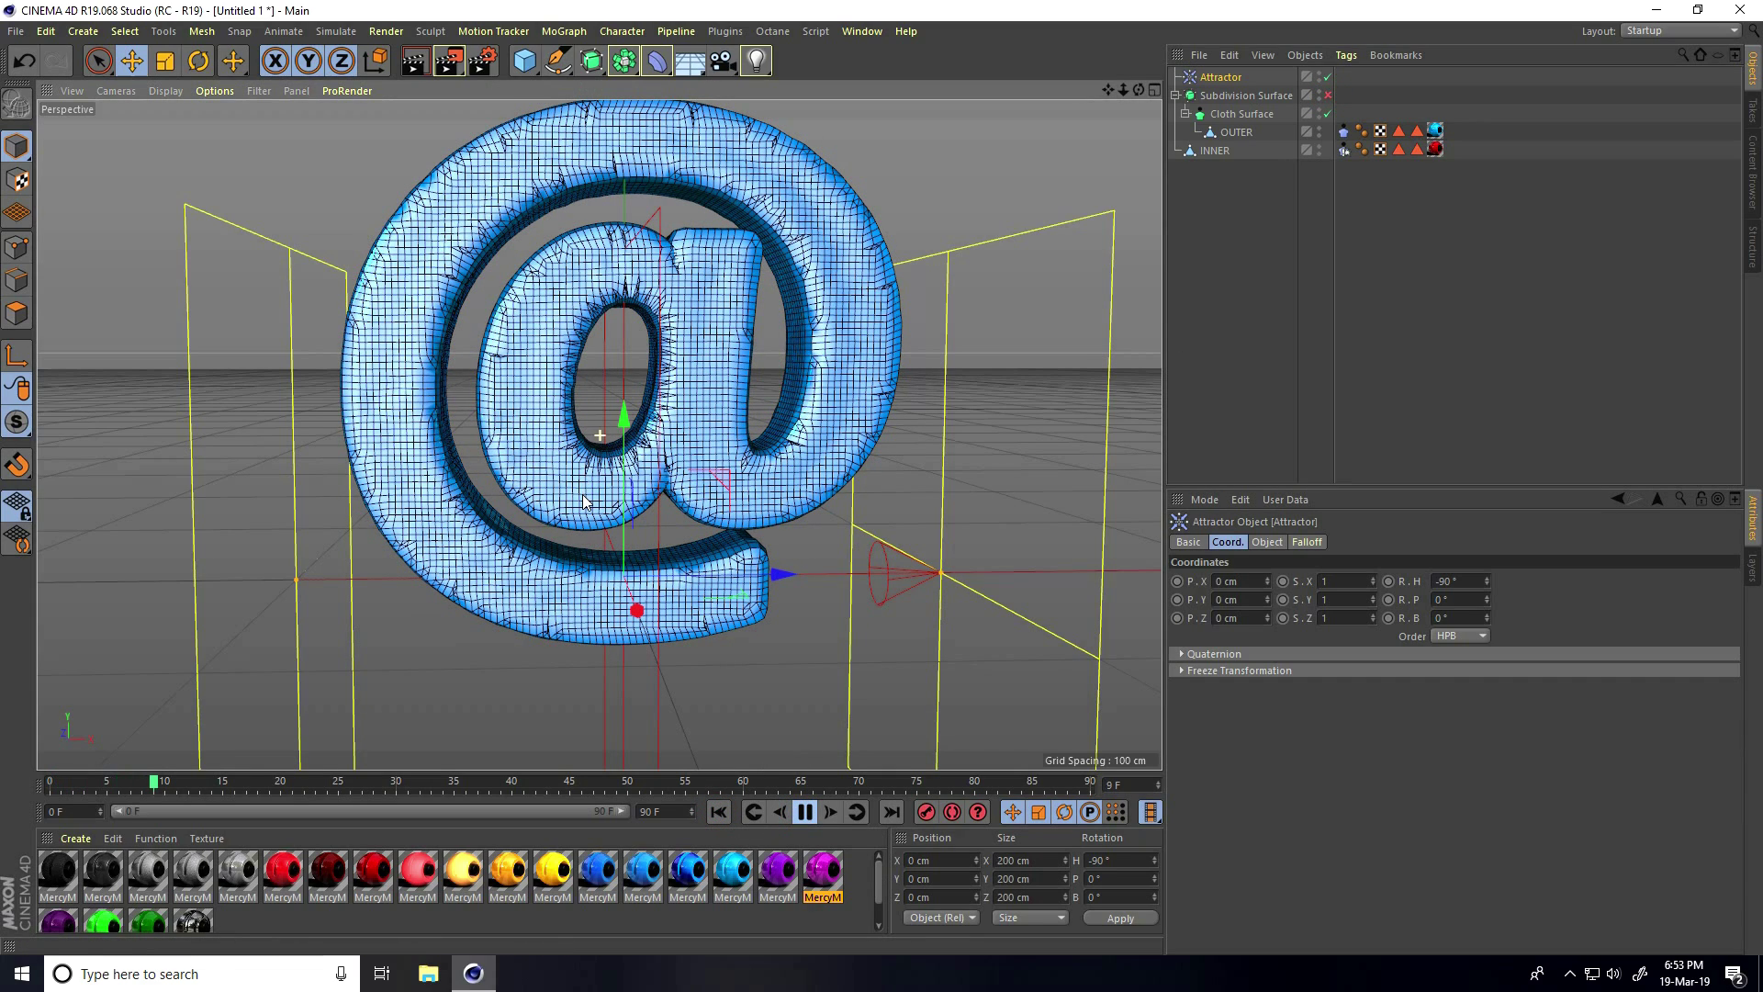
pyautogui.keyDown('alt'); pyautogui.moveTo(519, 445); pyautogui.dragTo(562, 329); pyautogui.keyUp('alt')
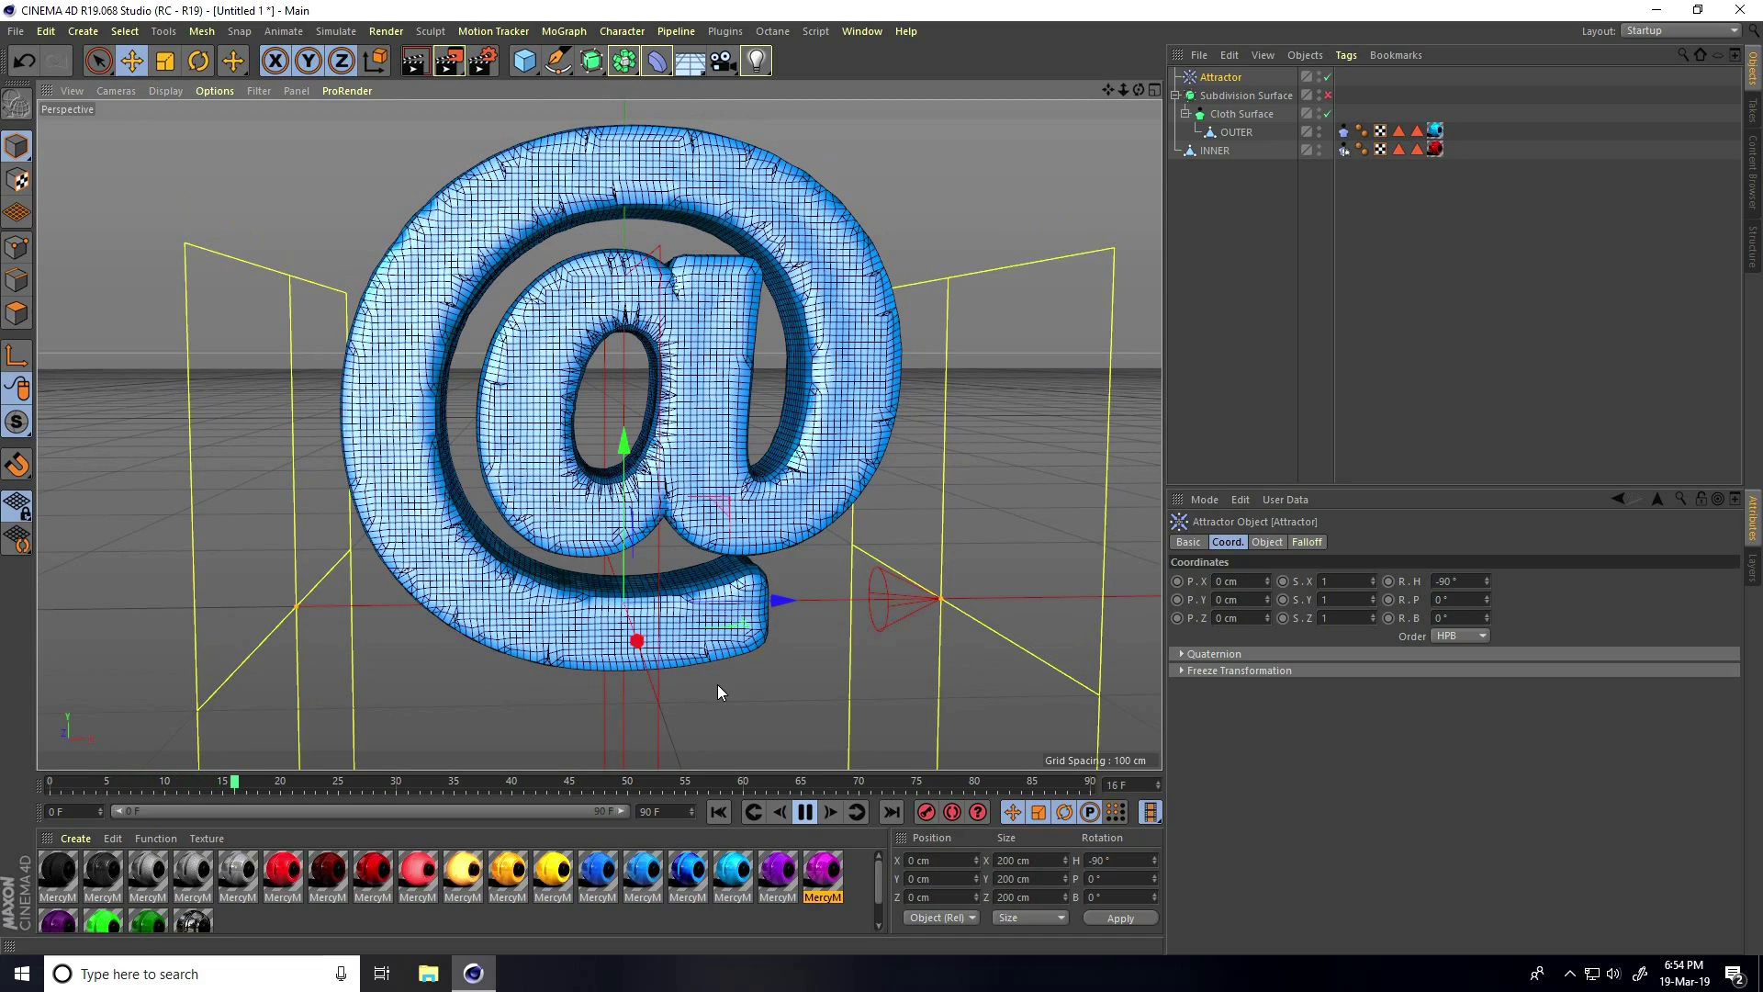
pyautogui.click(804, 811)
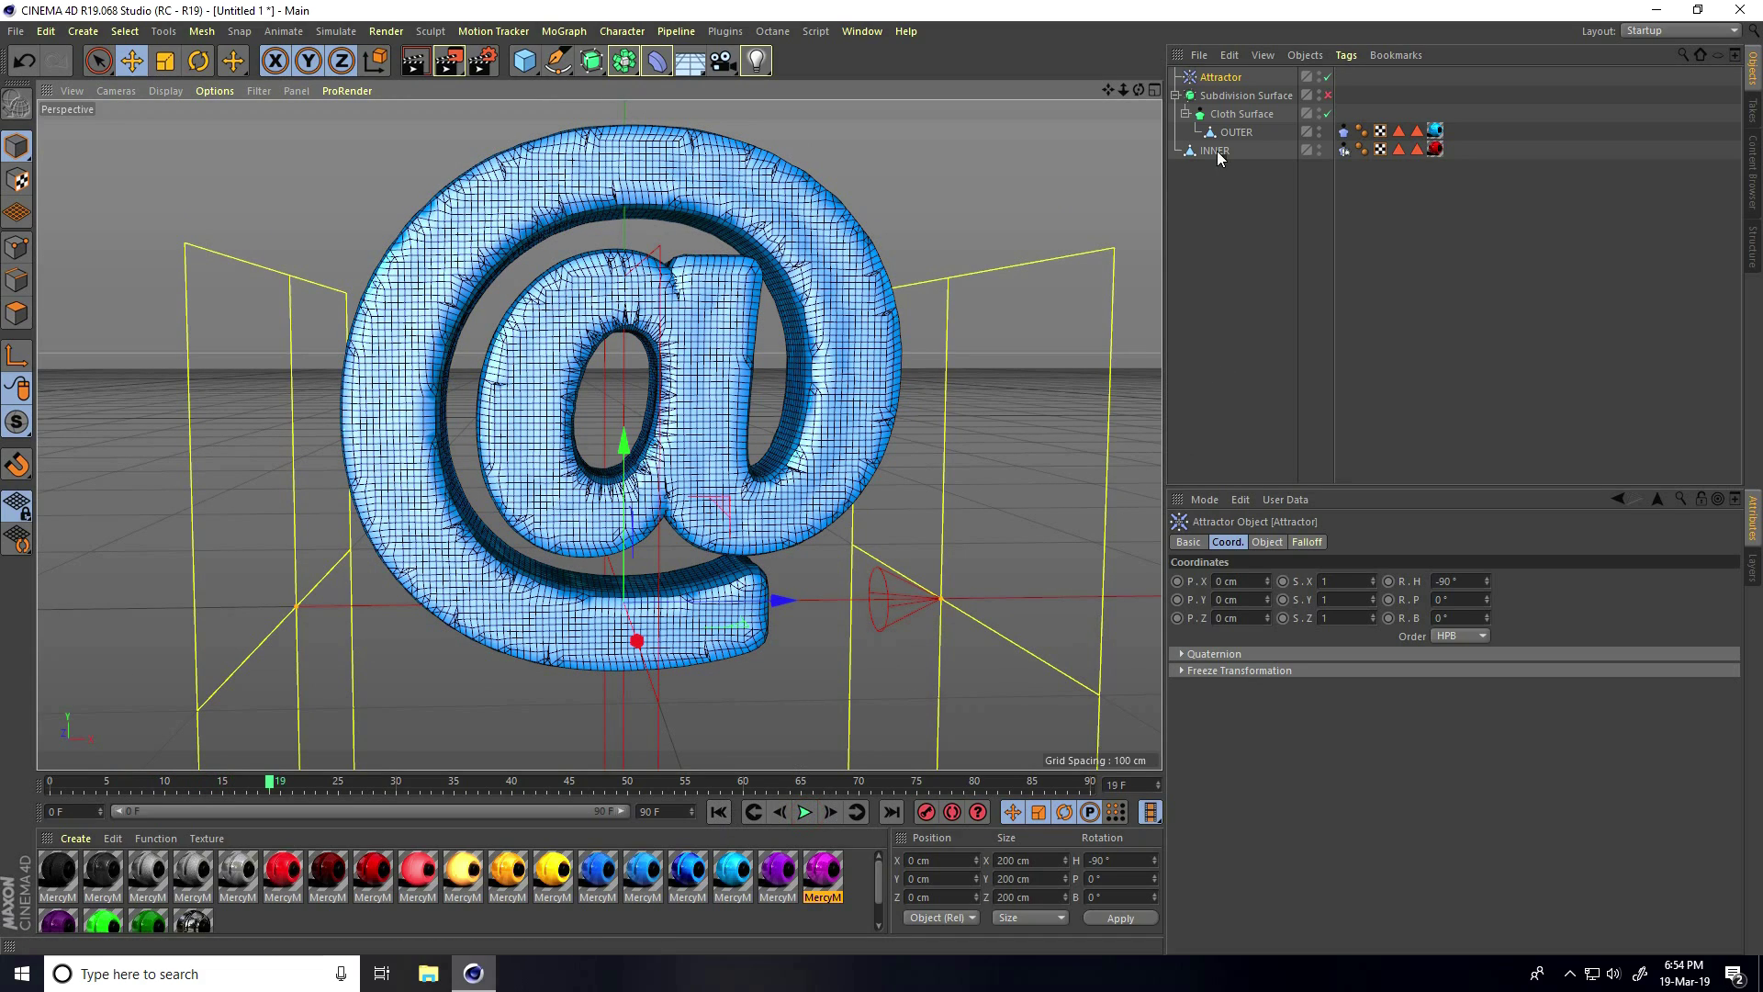
# - Position the Attractor at Y 50 cm and X -300 cm, keyframing X
pyautogui.click(1220, 77)
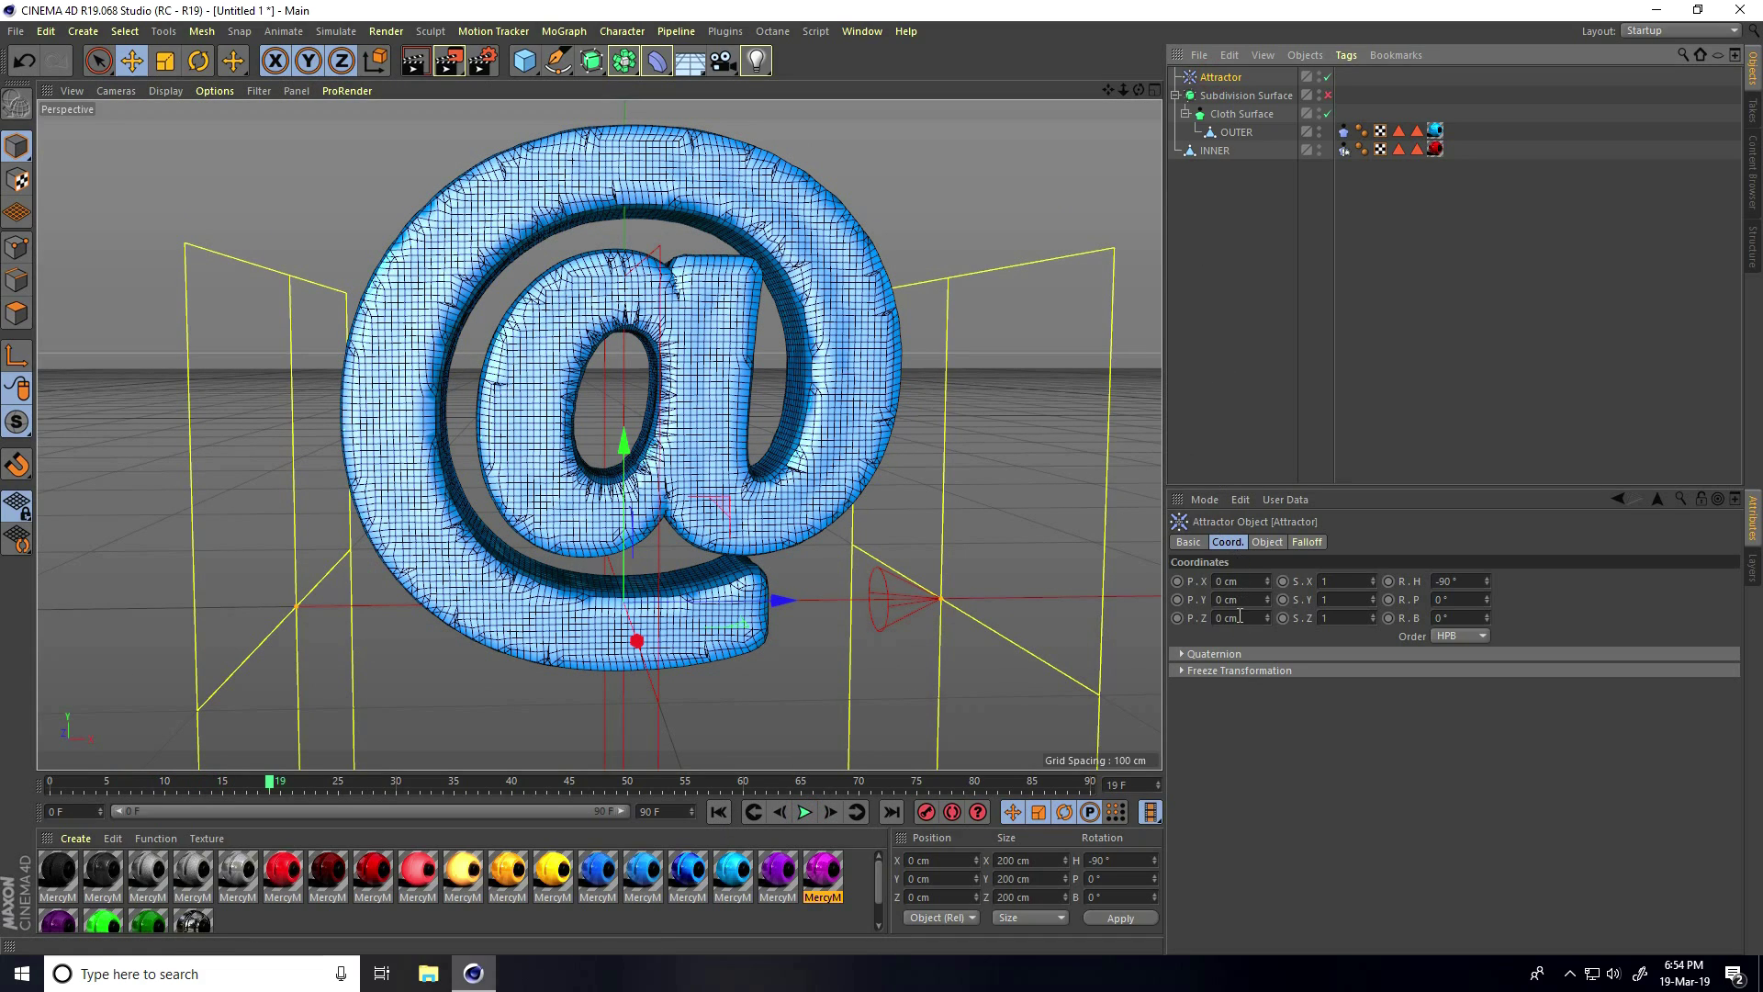
pyautogui.moveTo(945, 880); pyautogui.dragTo(893, 880)
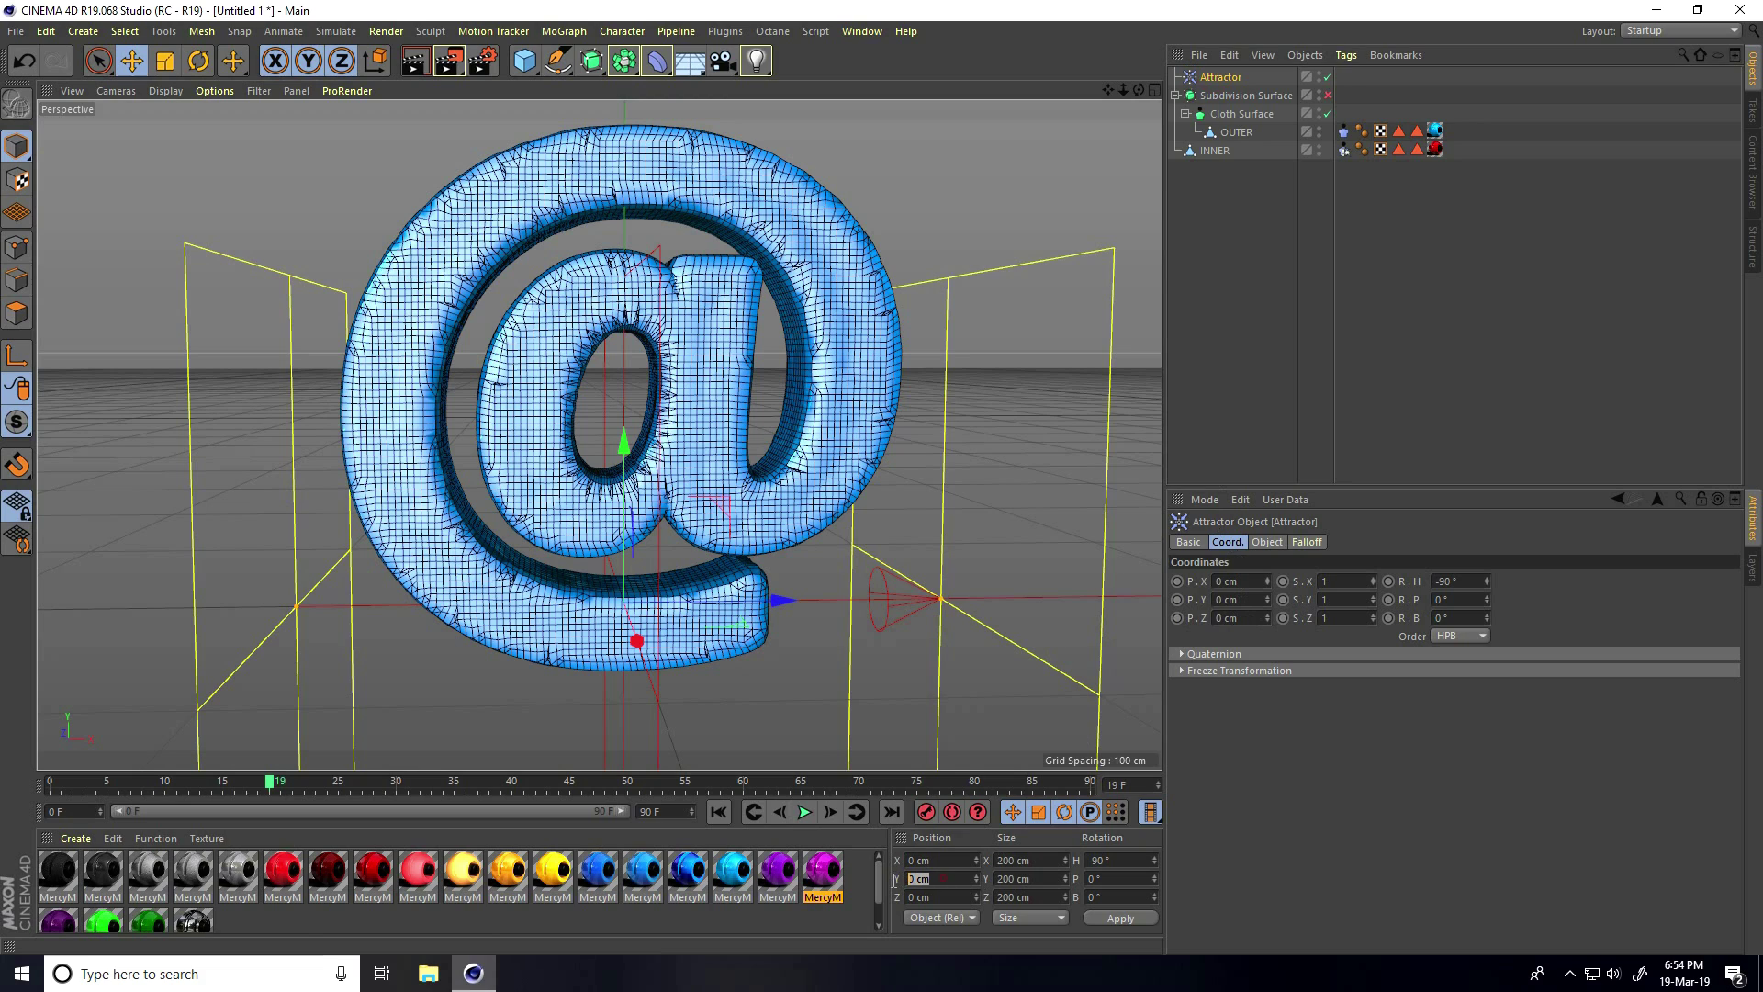
pyautogui.write('5')
pyautogui.scroll(-3, 667, 537)
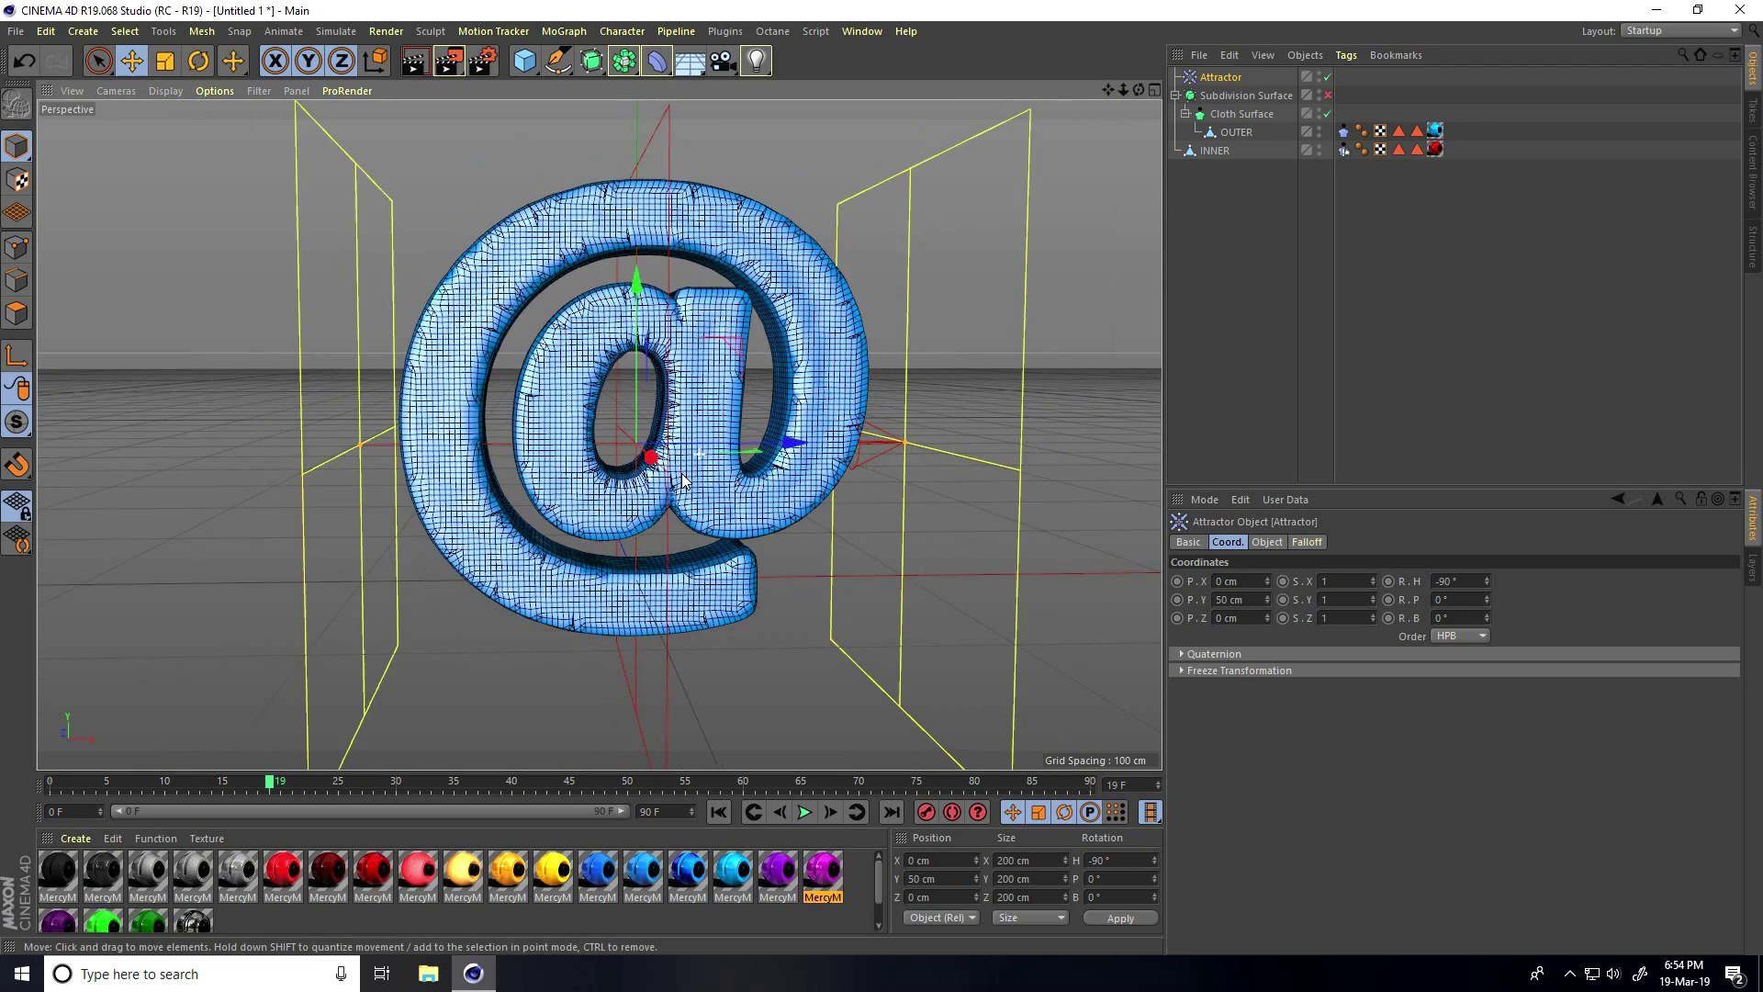
pyautogui.keyDown('alt'); pyautogui.moveTo(672, 520); pyautogui.dragTo(808, 430, button='middle'); pyautogui.keyUp('alt')
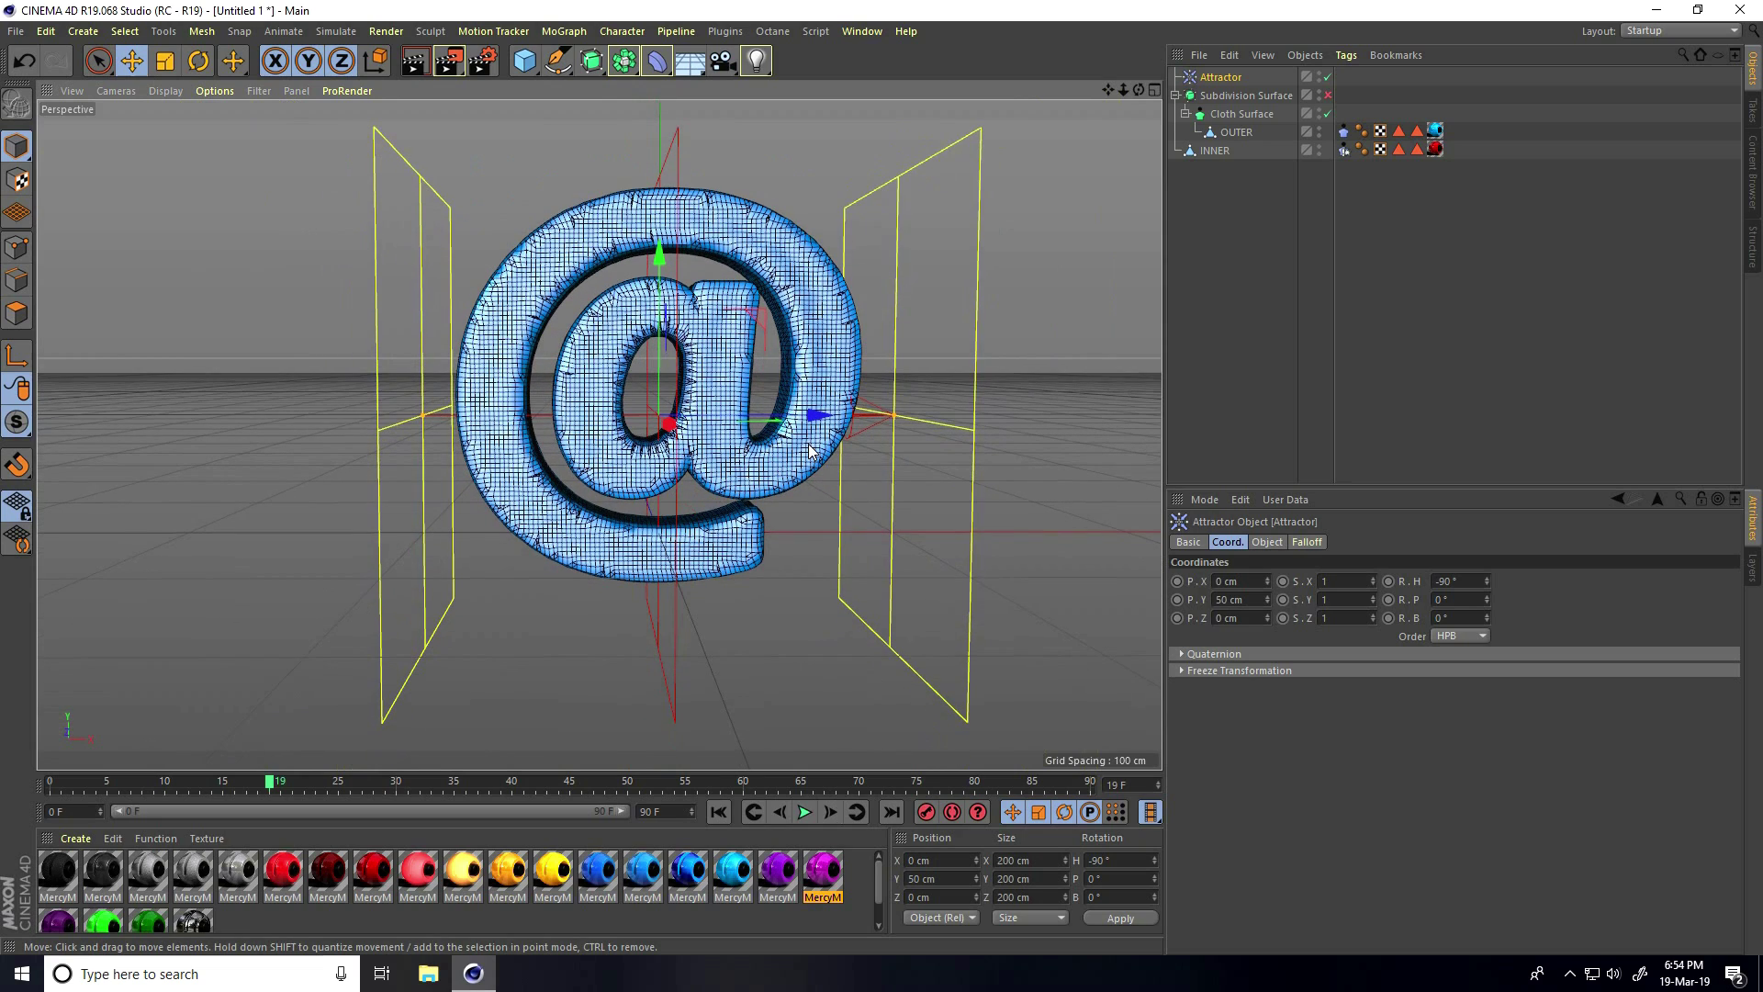
pyautogui.moveTo(815, 423); pyautogui.dragTo(360, 439)
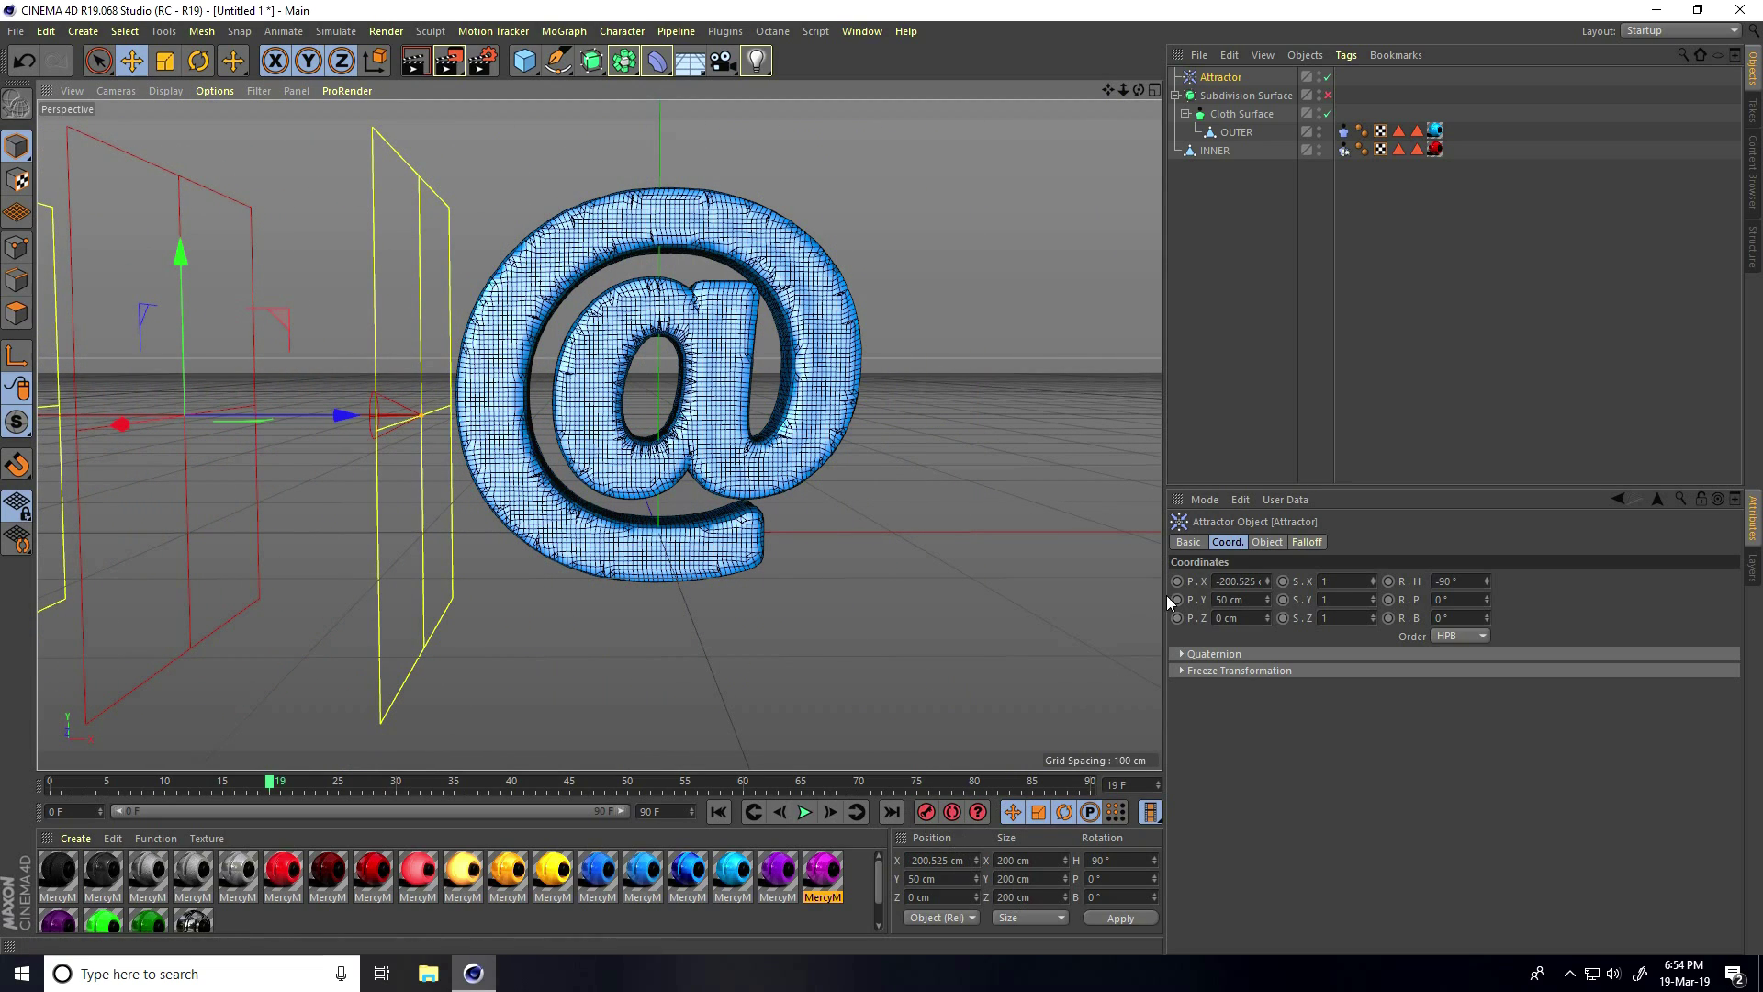
pyautogui.click(1237, 581)
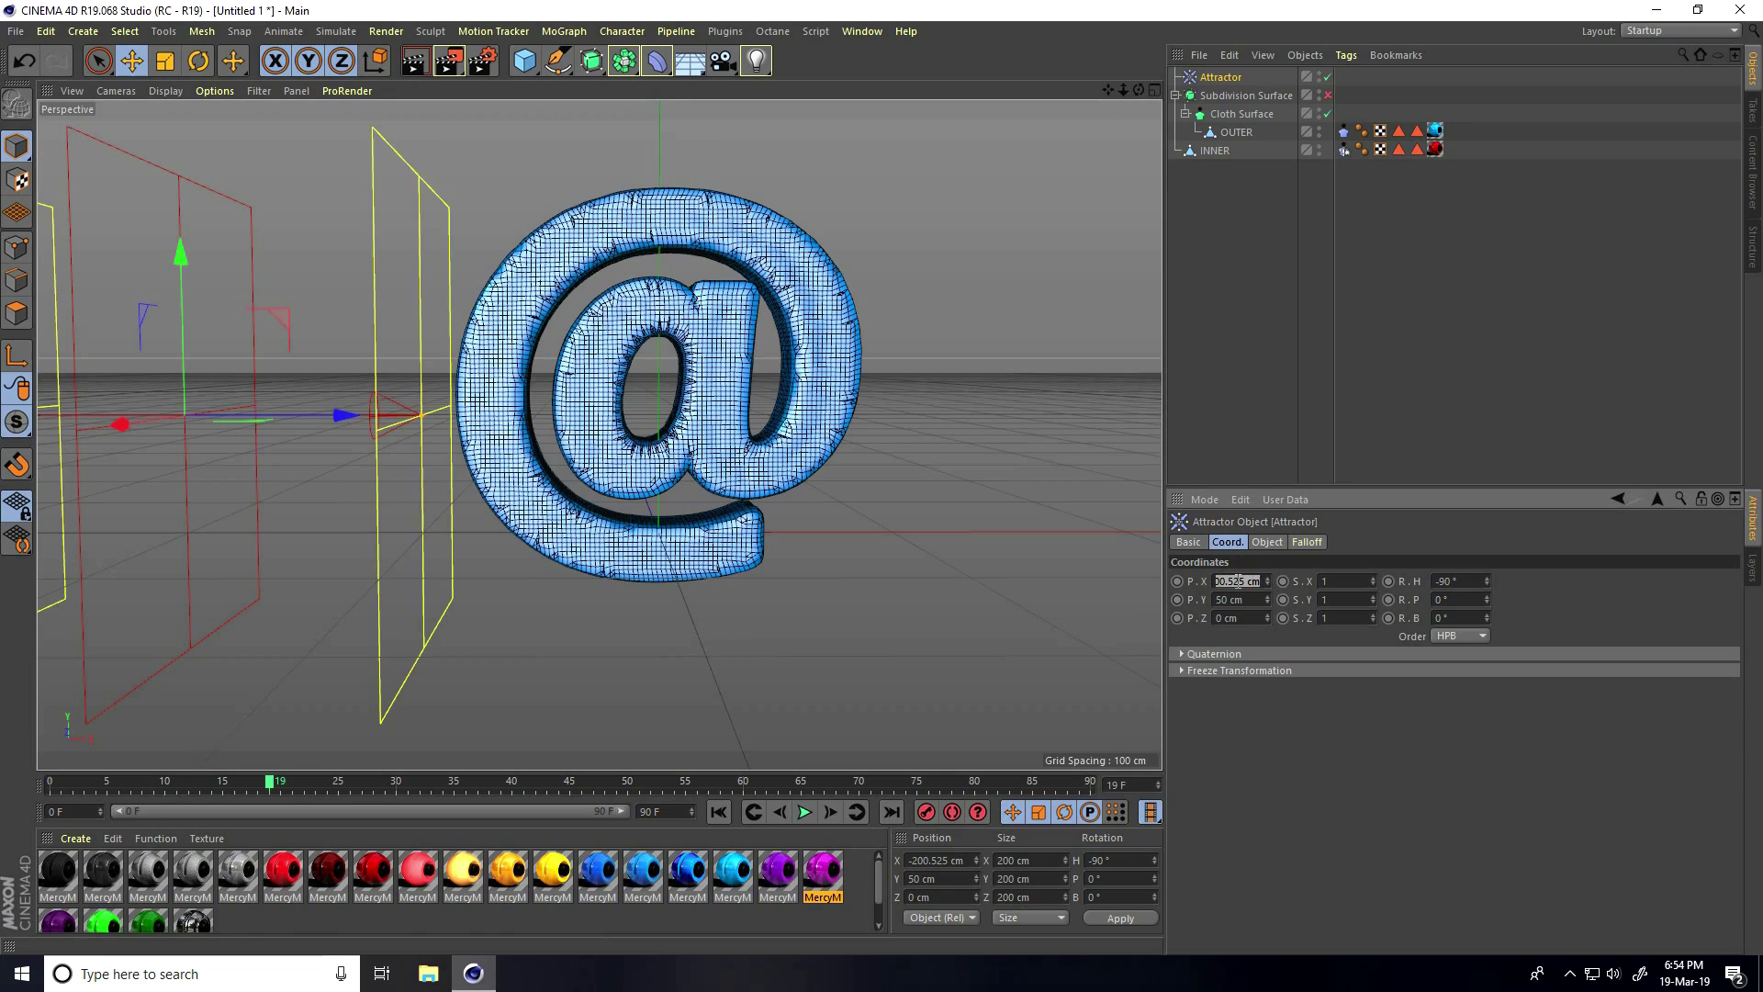
pyautogui.press('BackSpace')
pyautogui.press('Return')
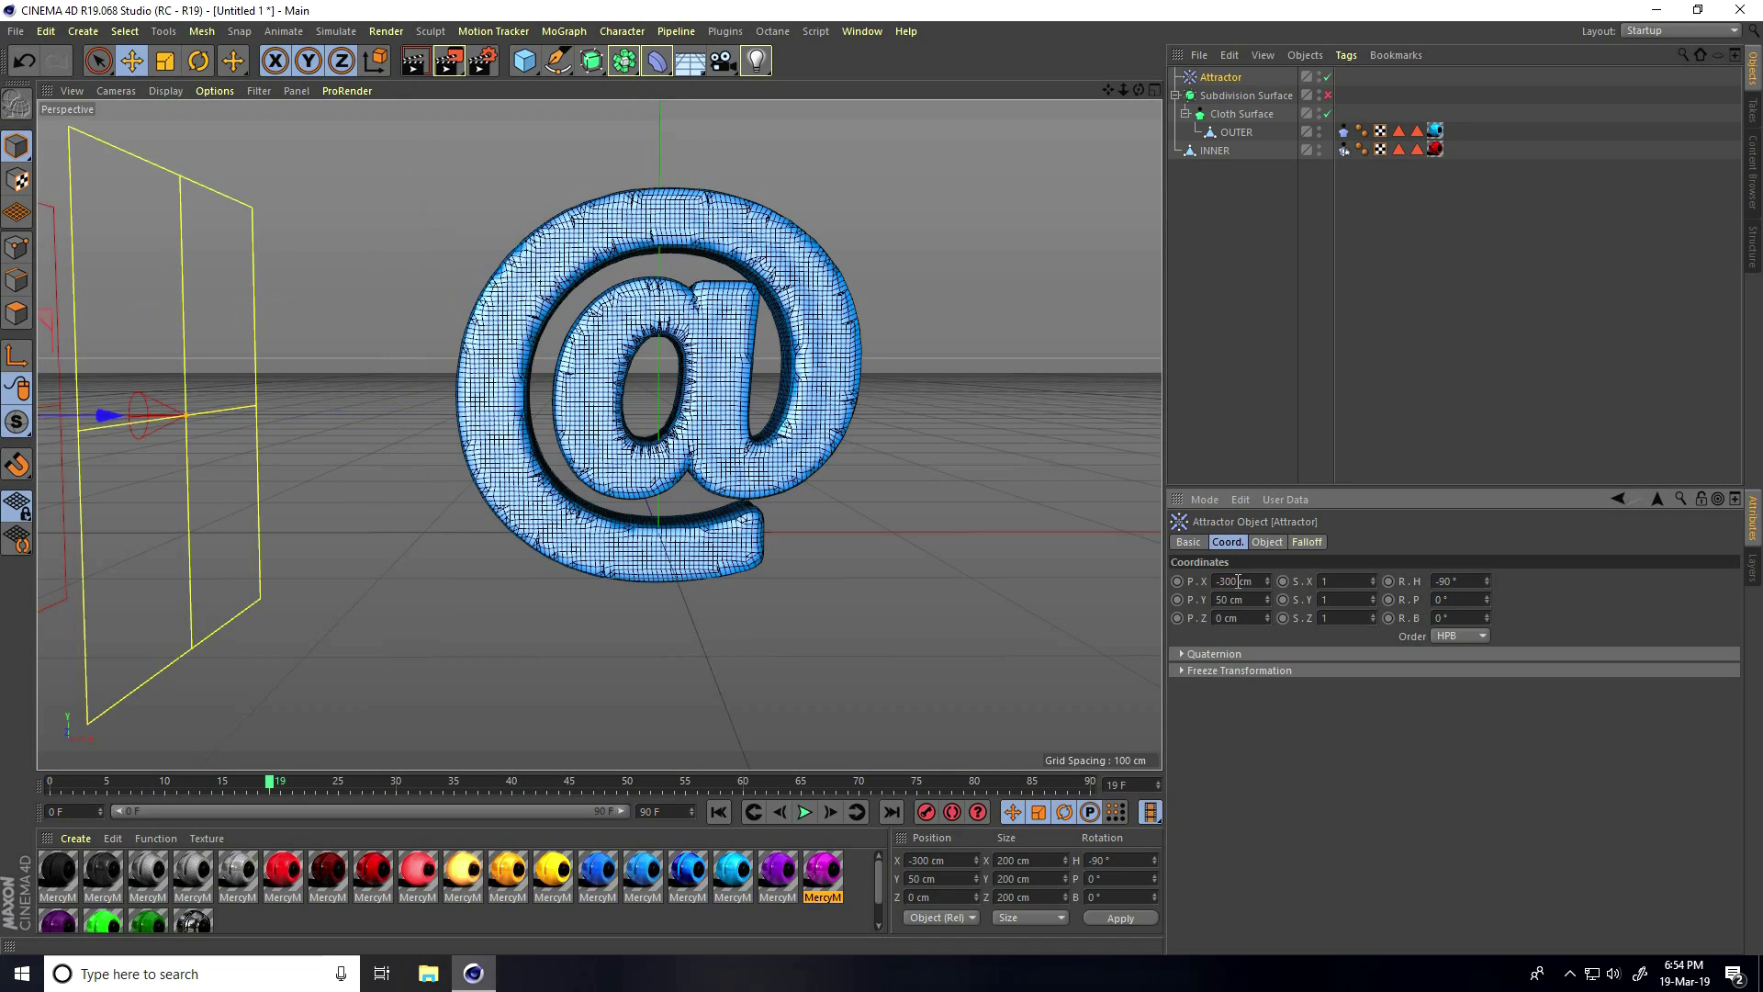
pyautogui.keyDown('ctrl'); pyautogui.click(1177, 581); pyautogui.keyUp('ctrl')
# - Extend the animation and preview range to 400 frames
pyautogui.click(654, 811)
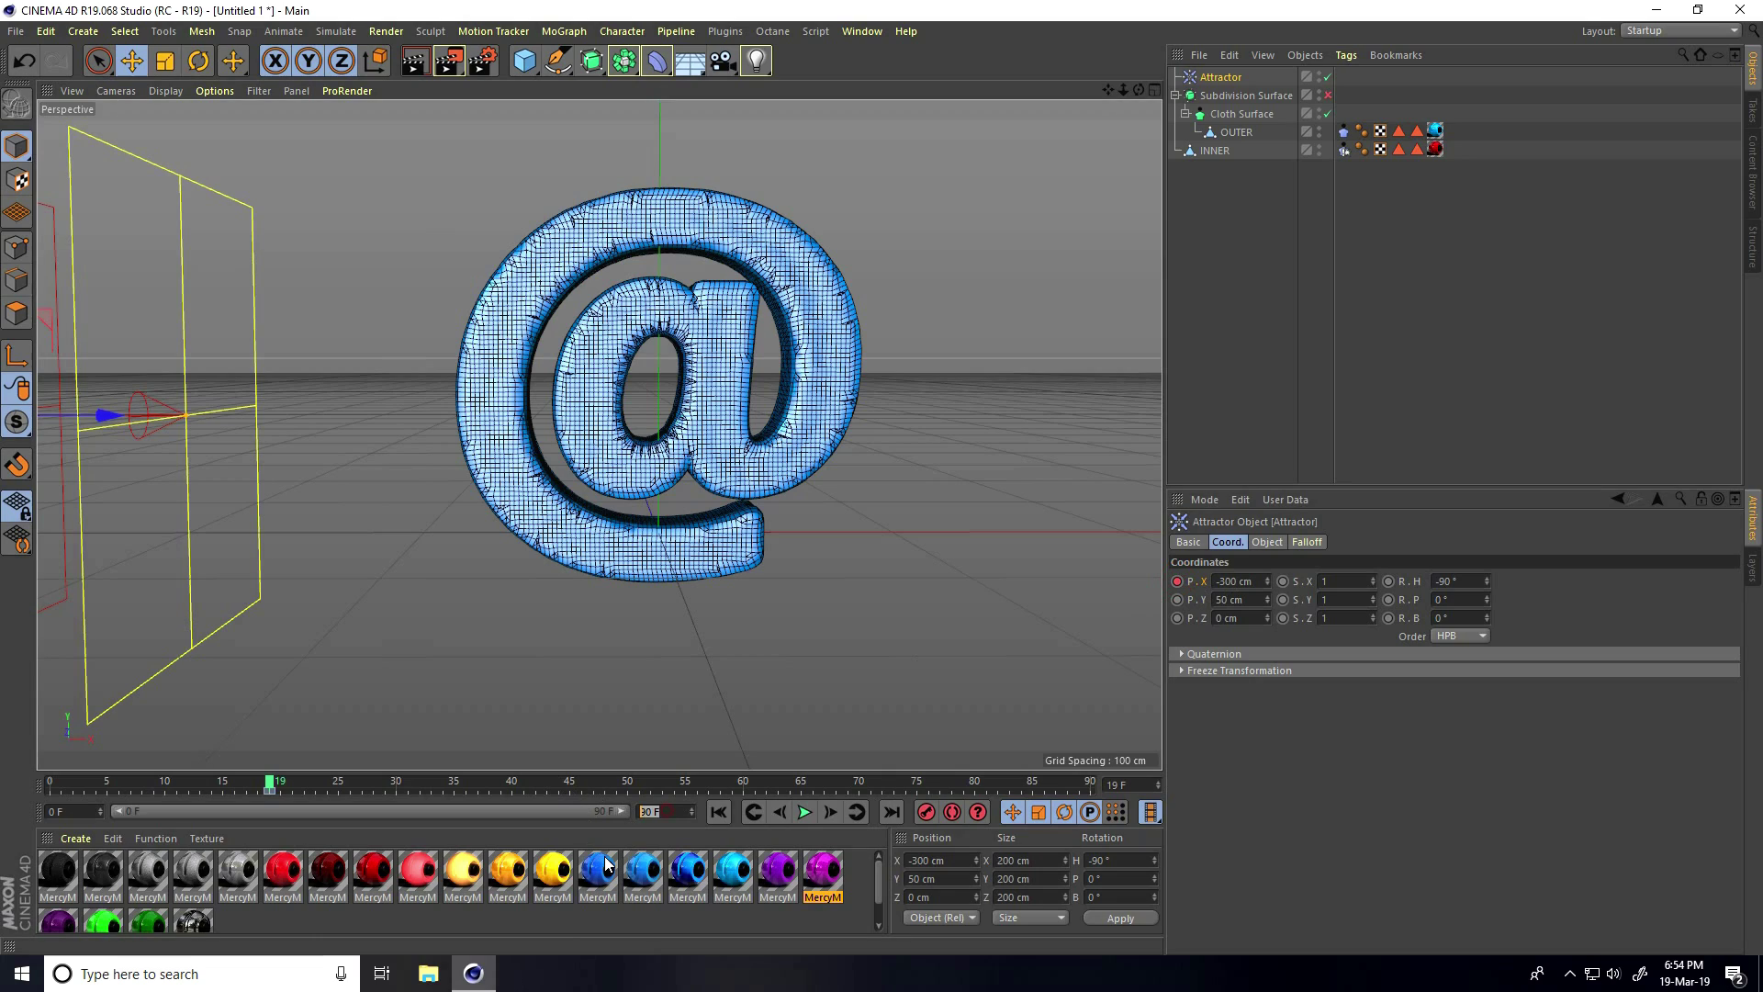
pyautogui.press('Return')
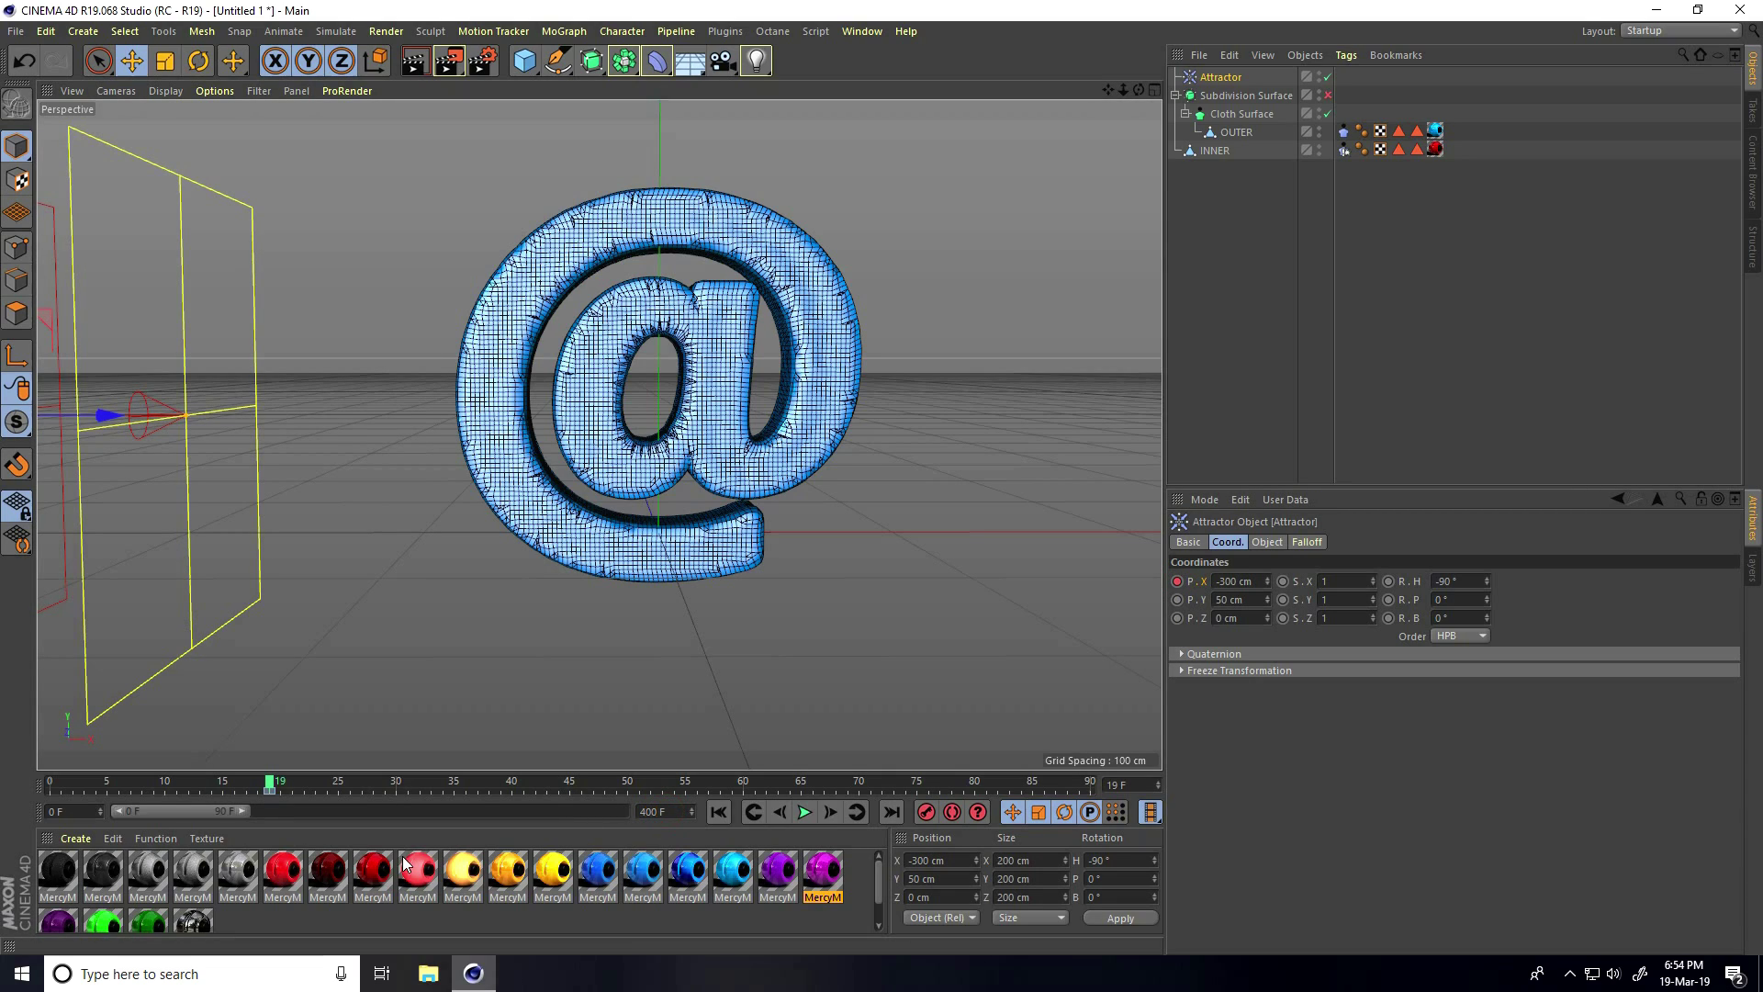
pyautogui.moveTo(245, 811); pyautogui.dragTo(622, 812)
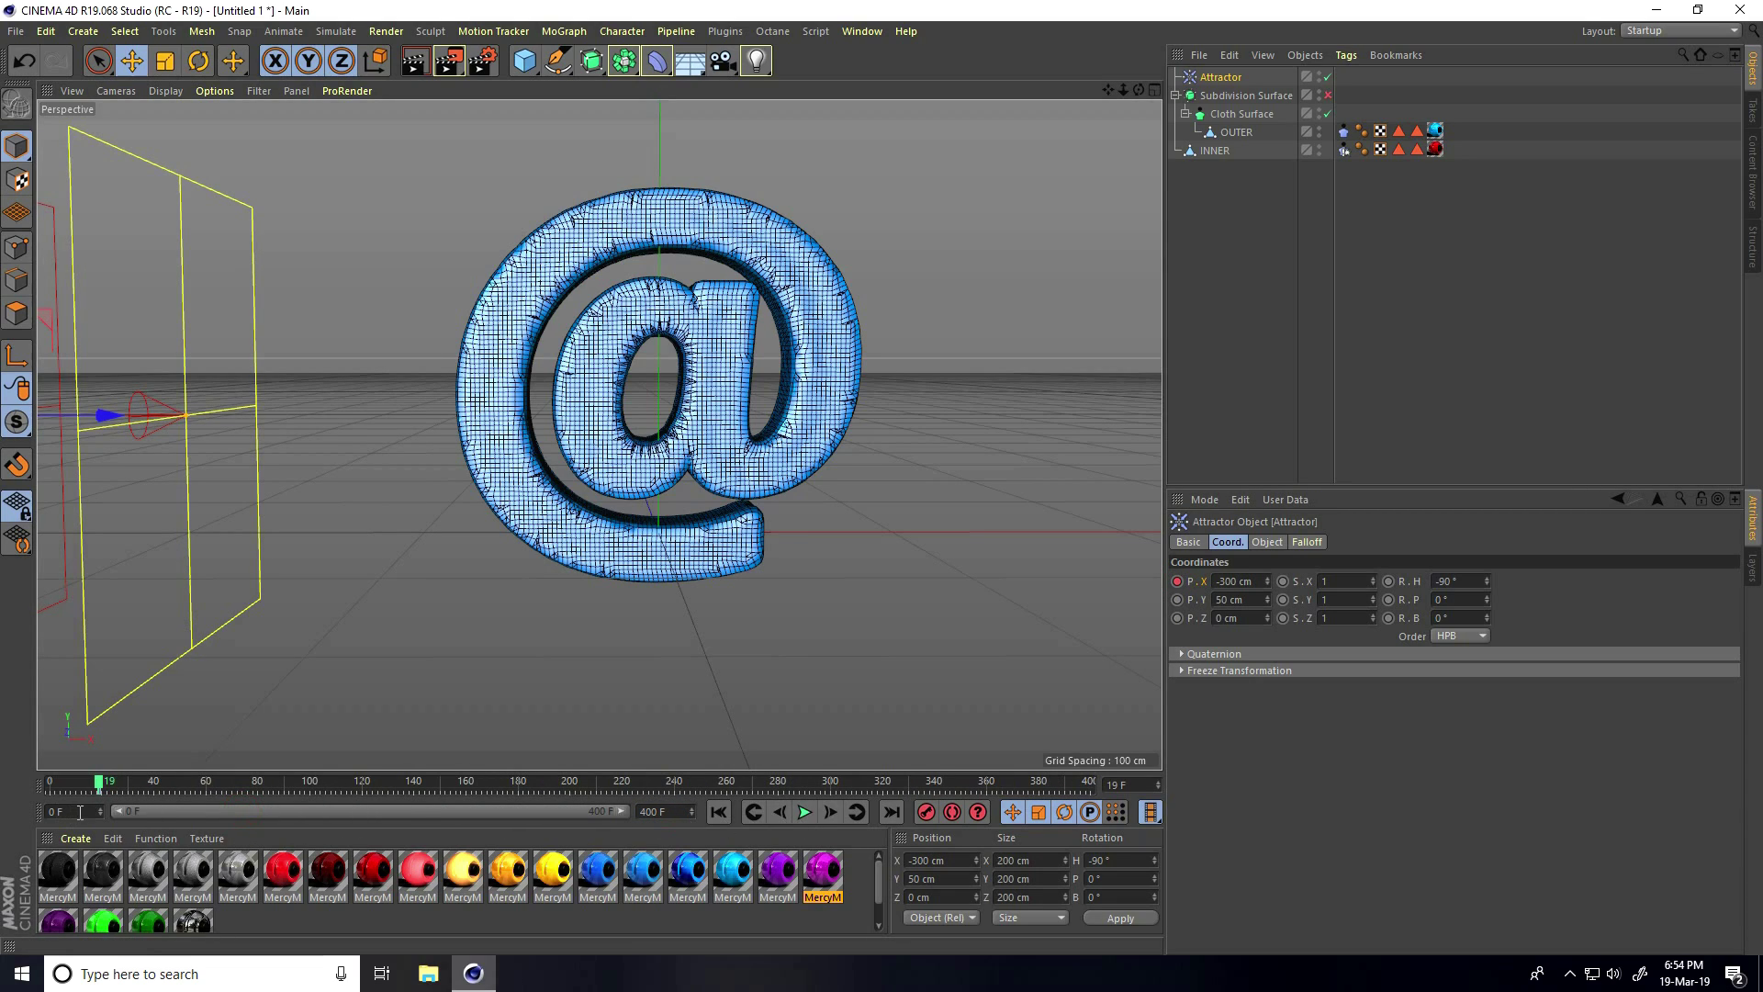
# - Keyframe the Attractor's X position at -300 cm on frame 0
pyautogui.moveTo(94, 790); pyautogui.dragTo(61, 791)
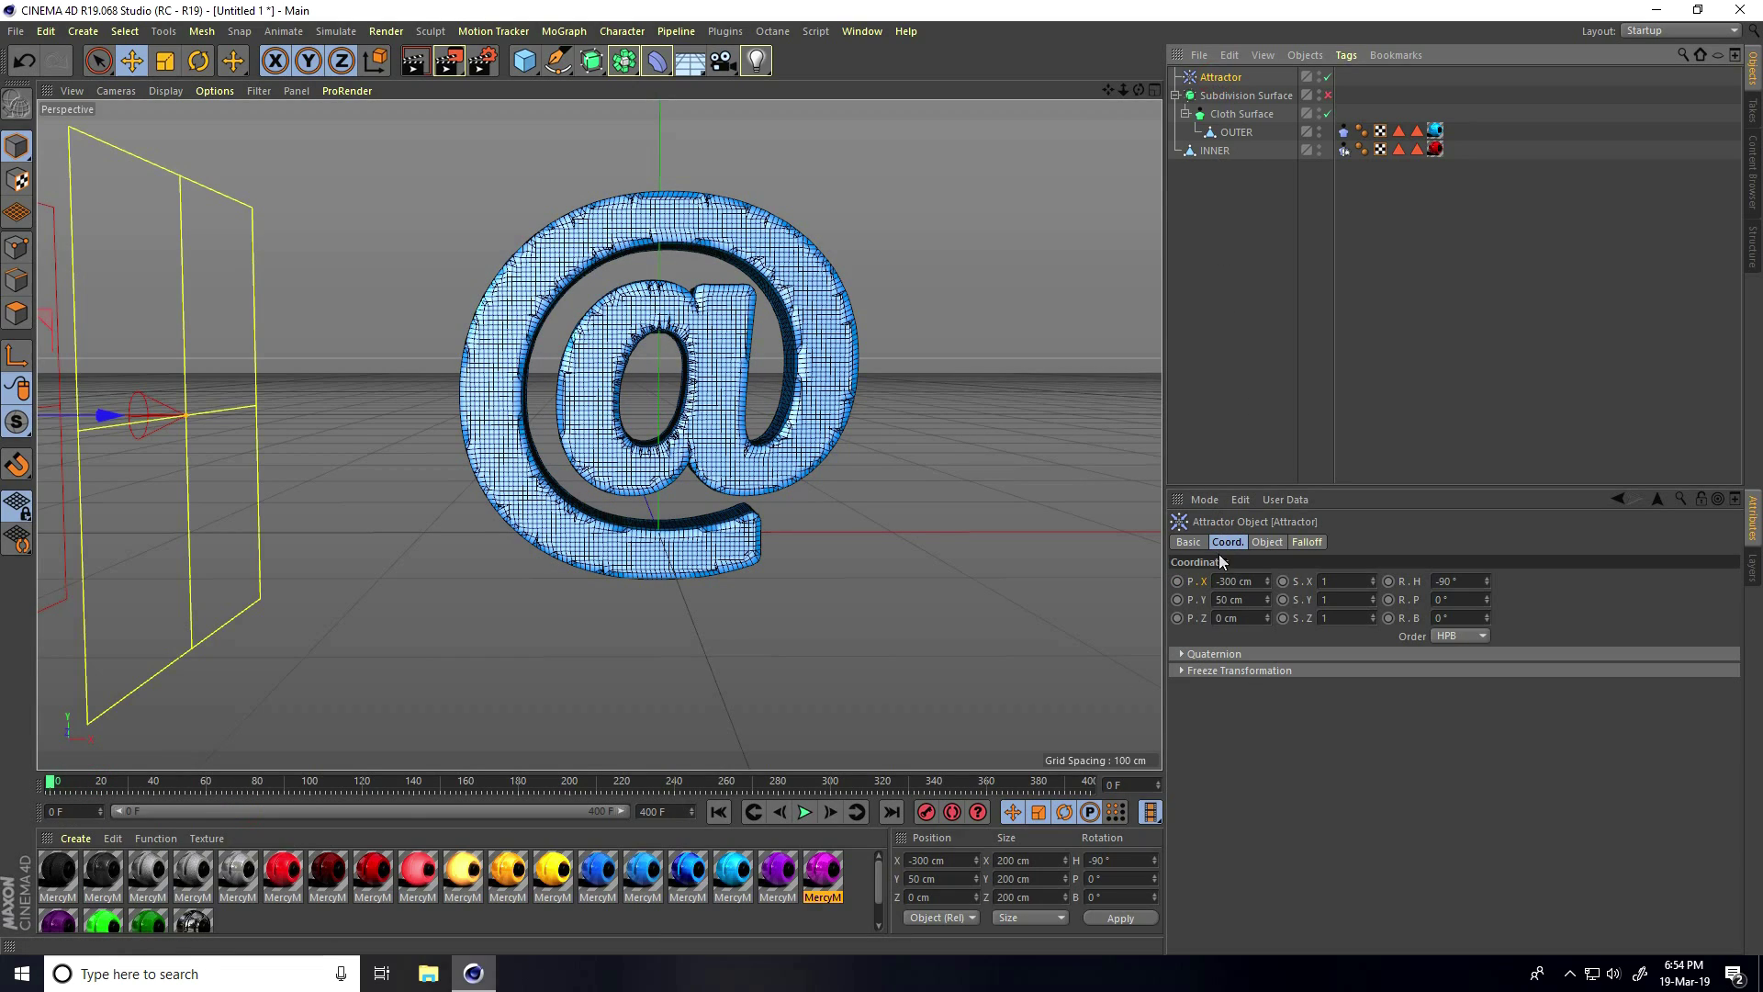
pyautogui.keyDown('ctrl'); pyautogui.click(1178, 581); pyautogui.keyUp('ctrl')
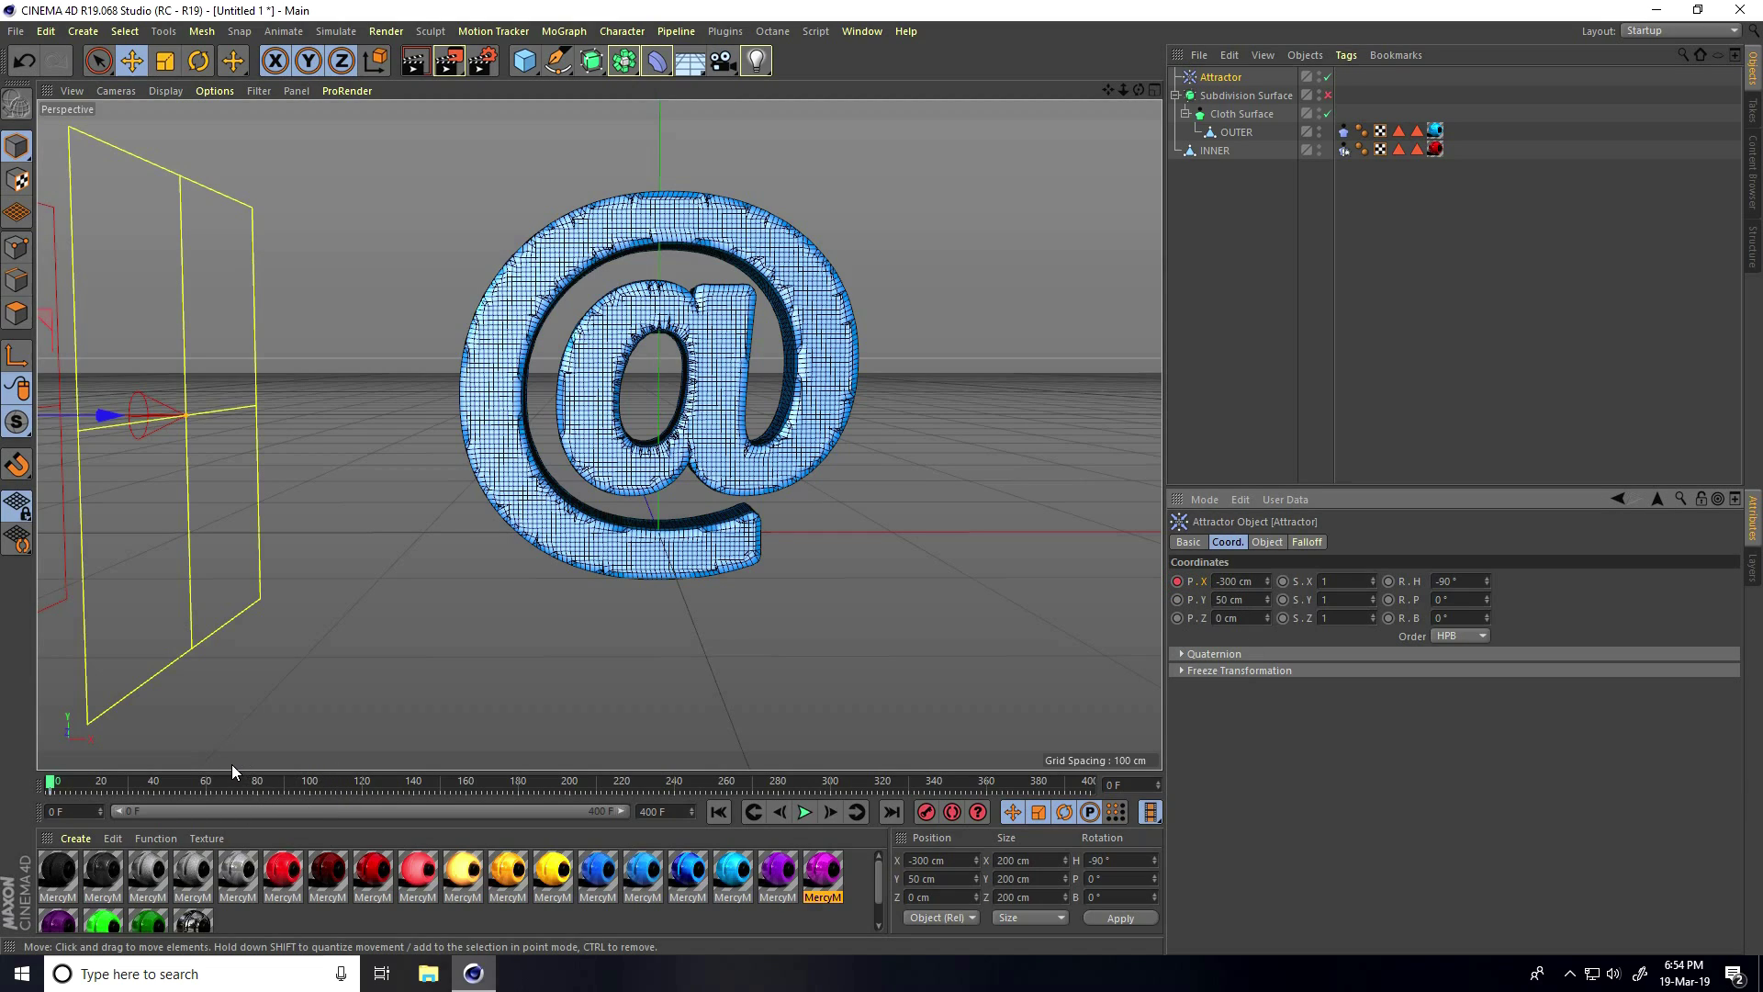
pyautogui.click(59, 785)
# - At frame 150, keyframe the Attractor's X position at 300 cm, then return to the start
pyautogui.moveTo(117, 786); pyautogui.dragTo(429, 789)
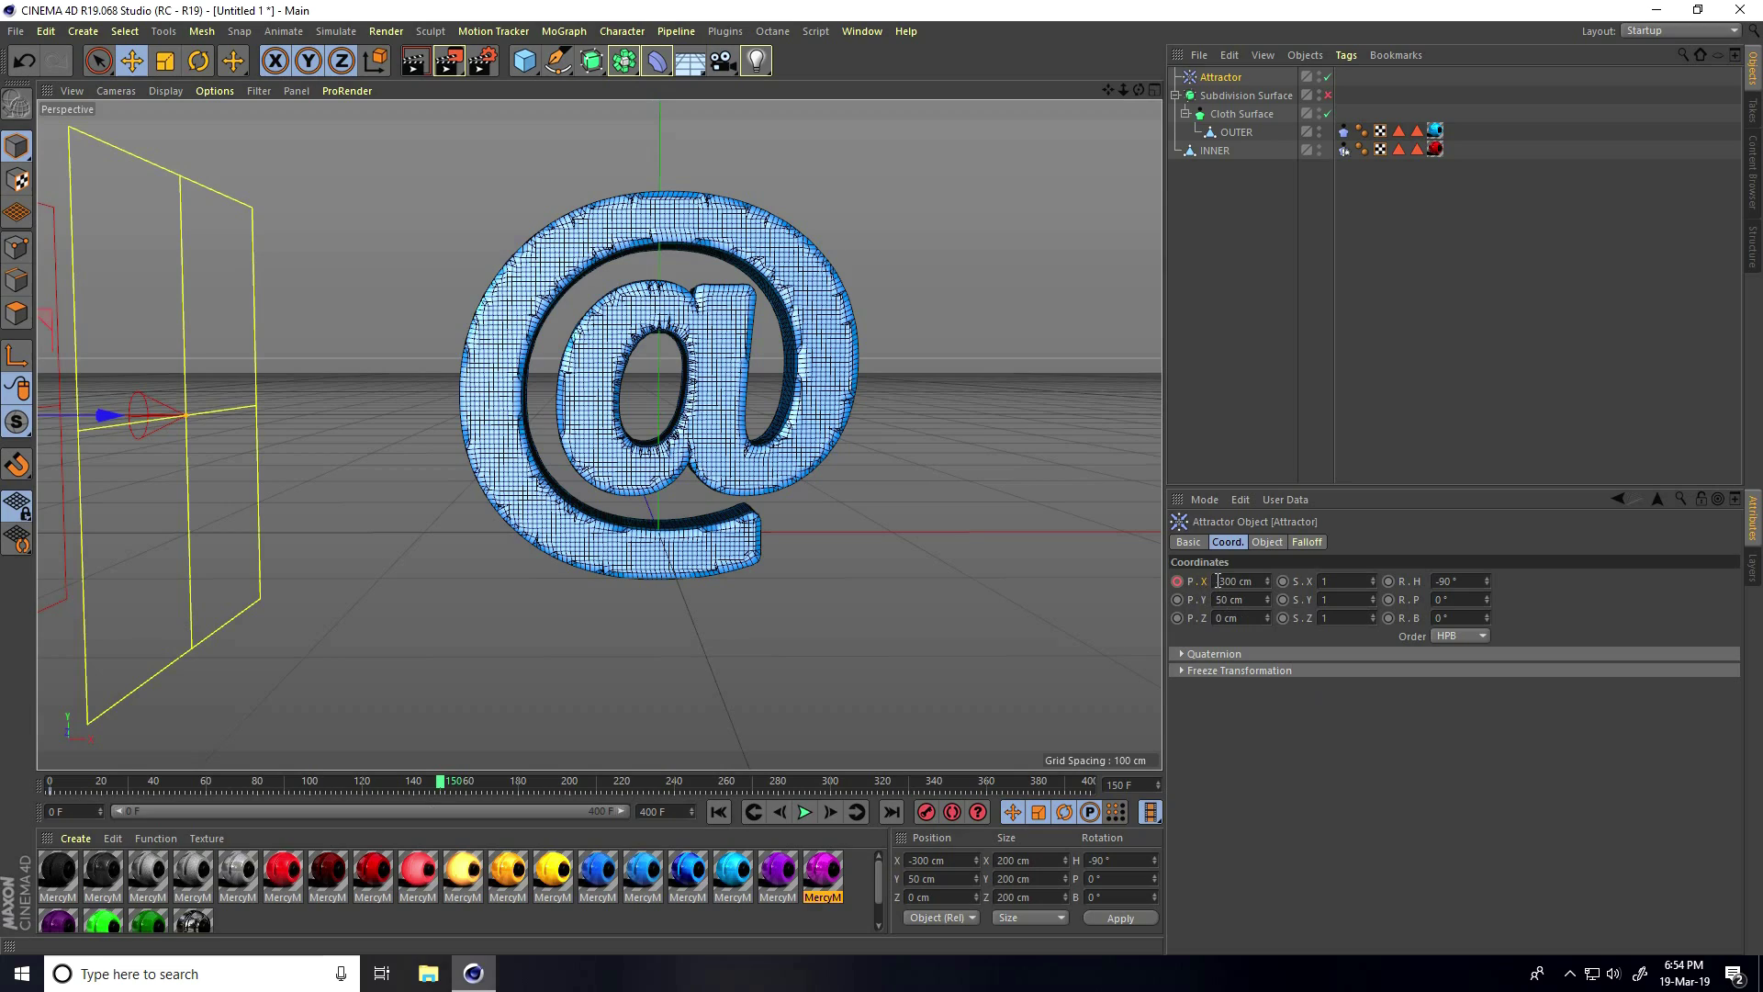
pyautogui.click(1256, 581)
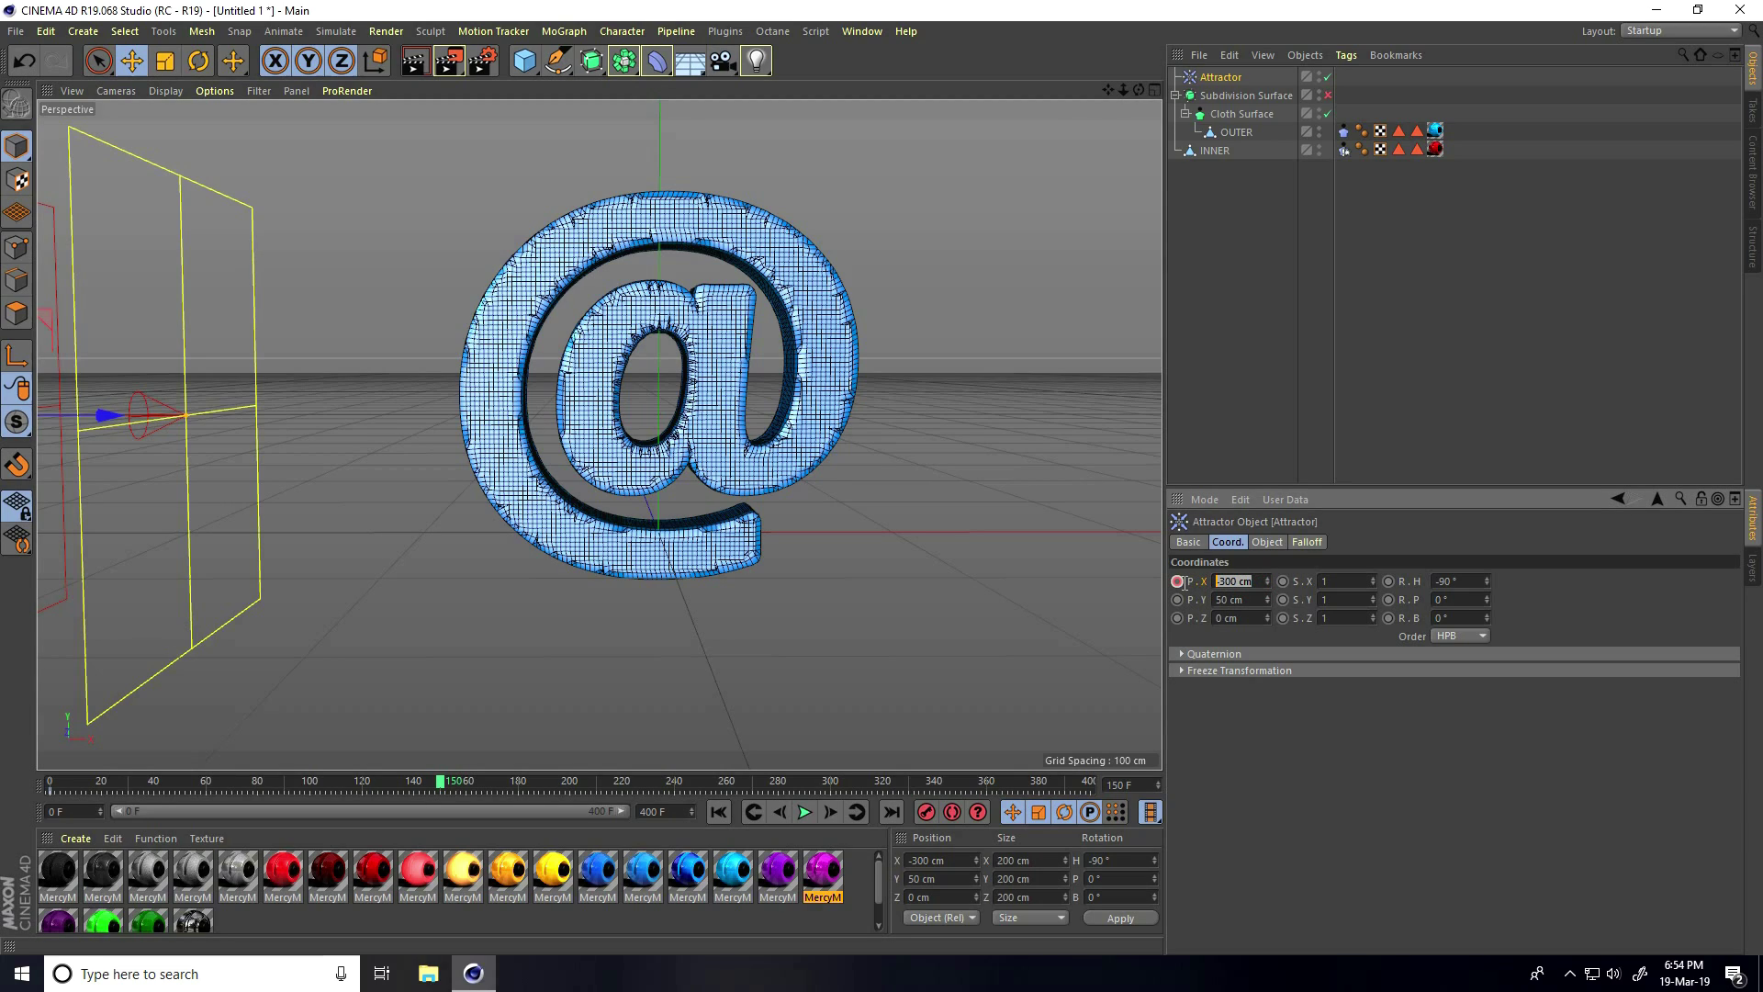
pyautogui.write('-')
pyautogui.press('Return')
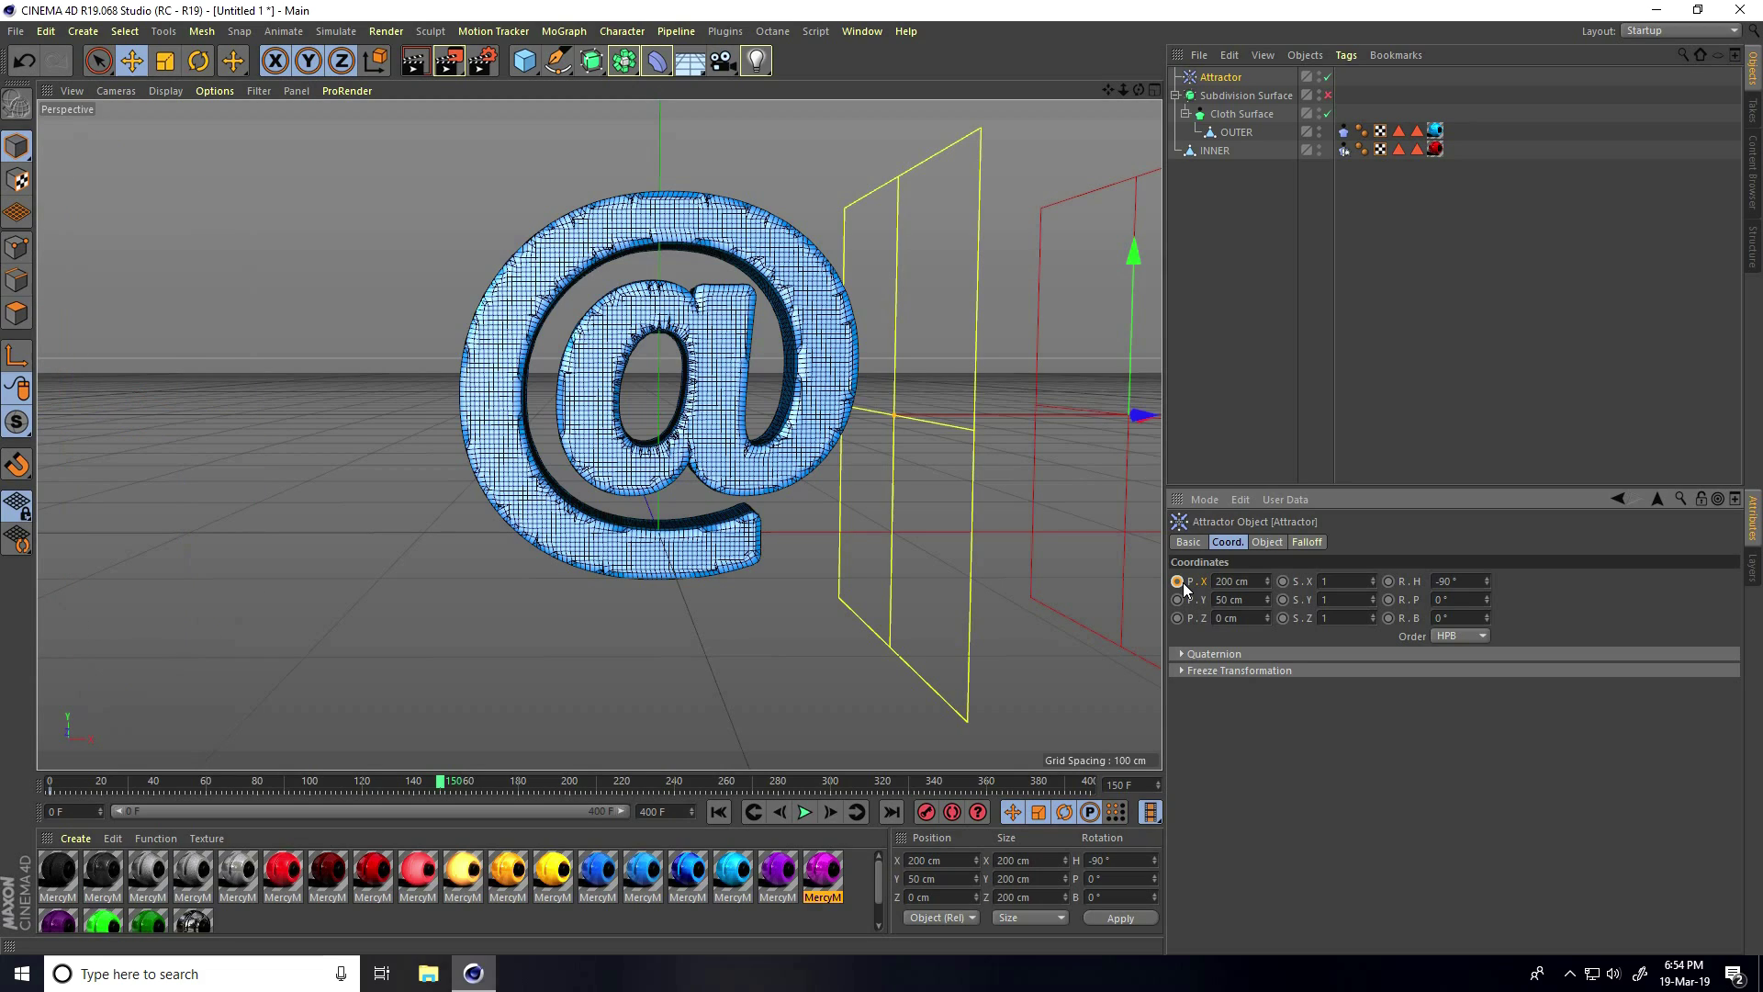
pyautogui.click(1230, 582)
pyautogui.write('300')
pyautogui.press('Return')
pyautogui.click(1177, 581)
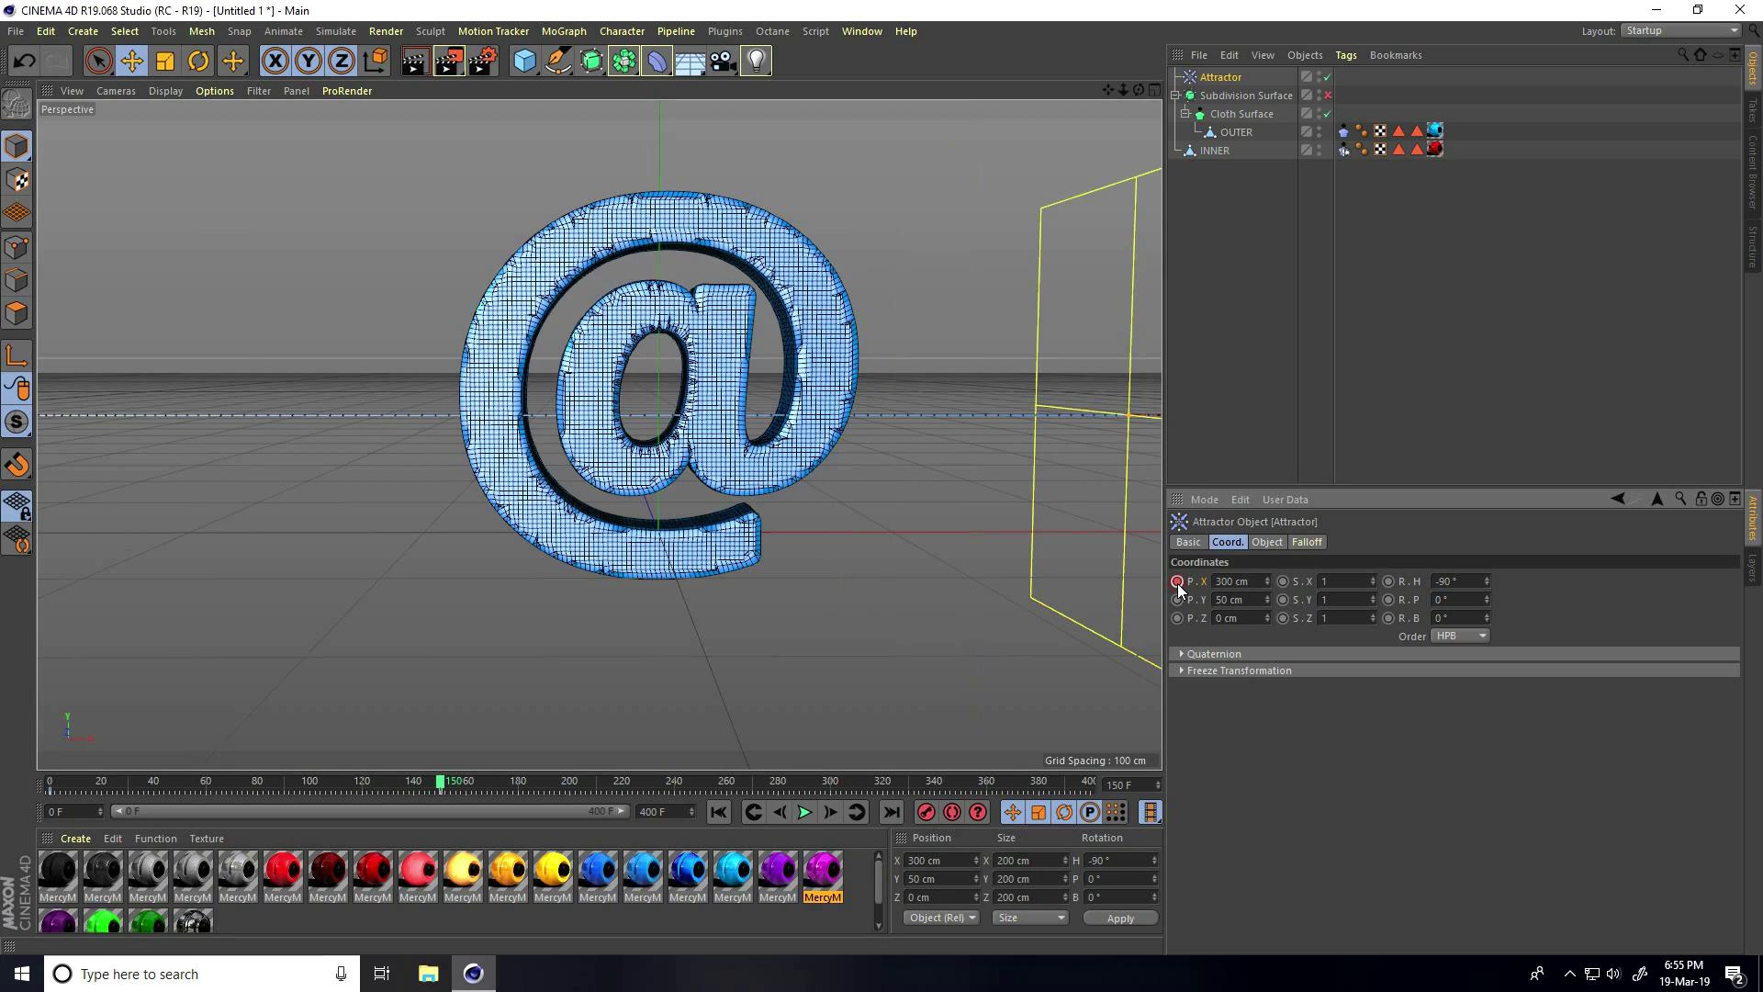
pyautogui.click(718, 811)
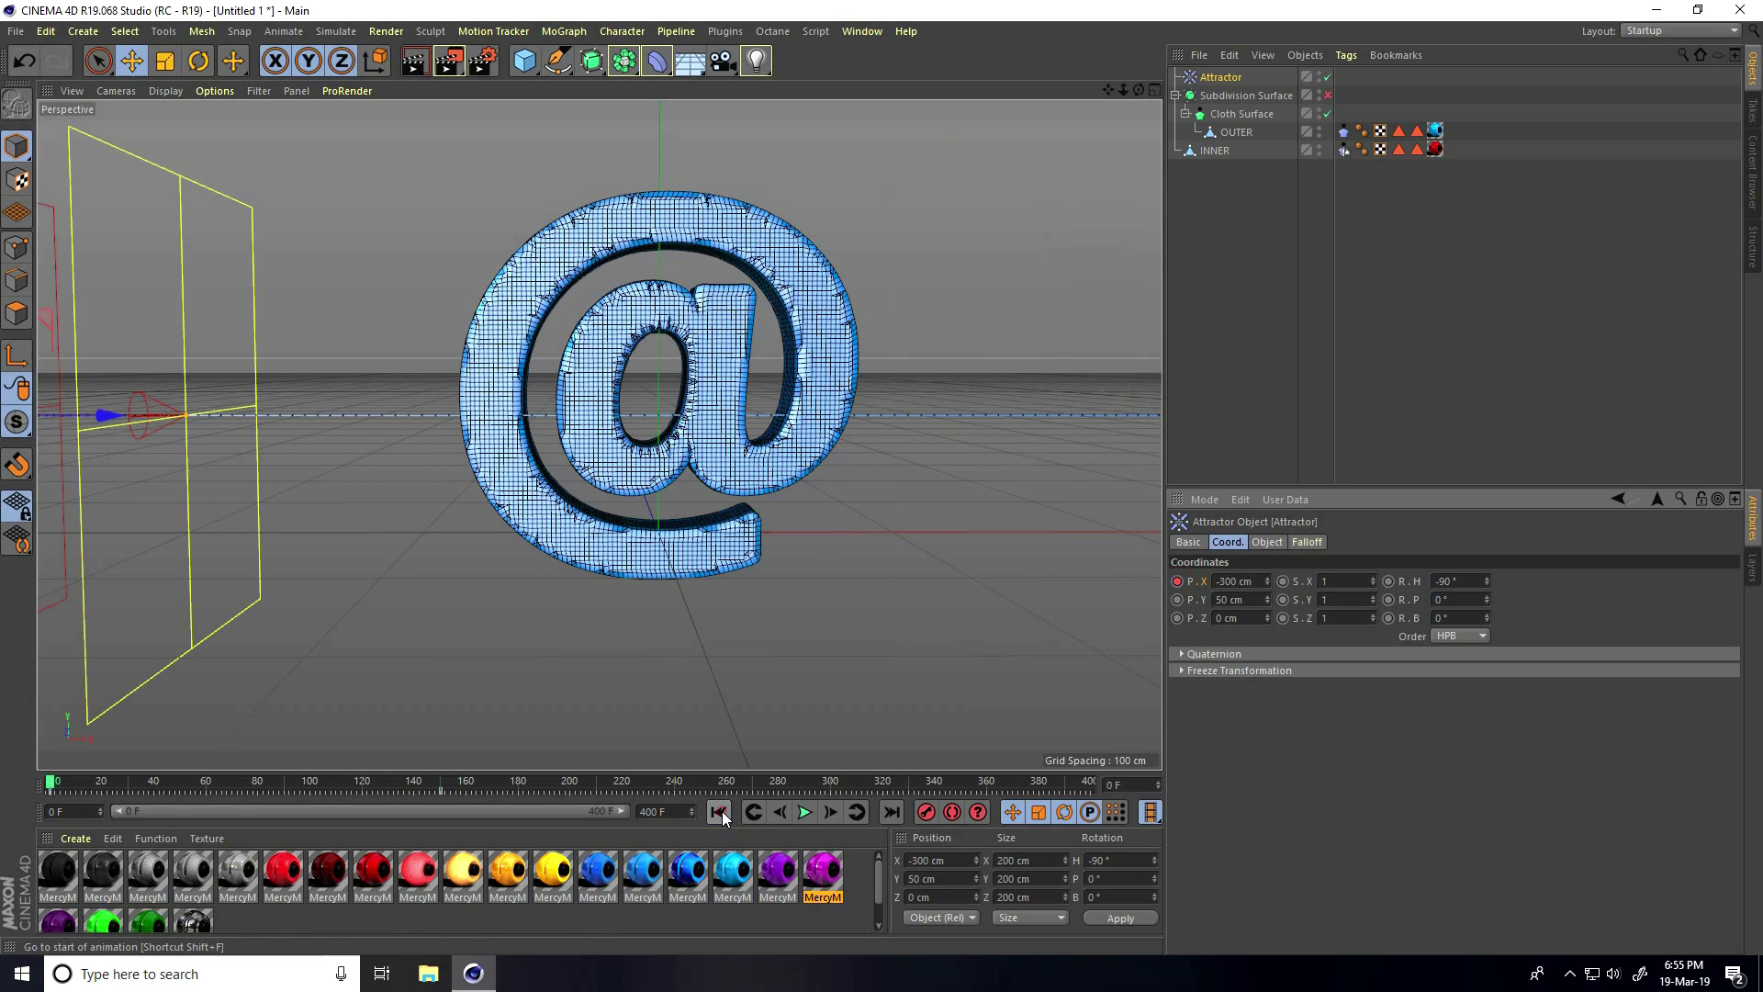
# - Preview the sweep, then change the Attractor's Strength from 10 to -10
pyautogui.click(802, 812)
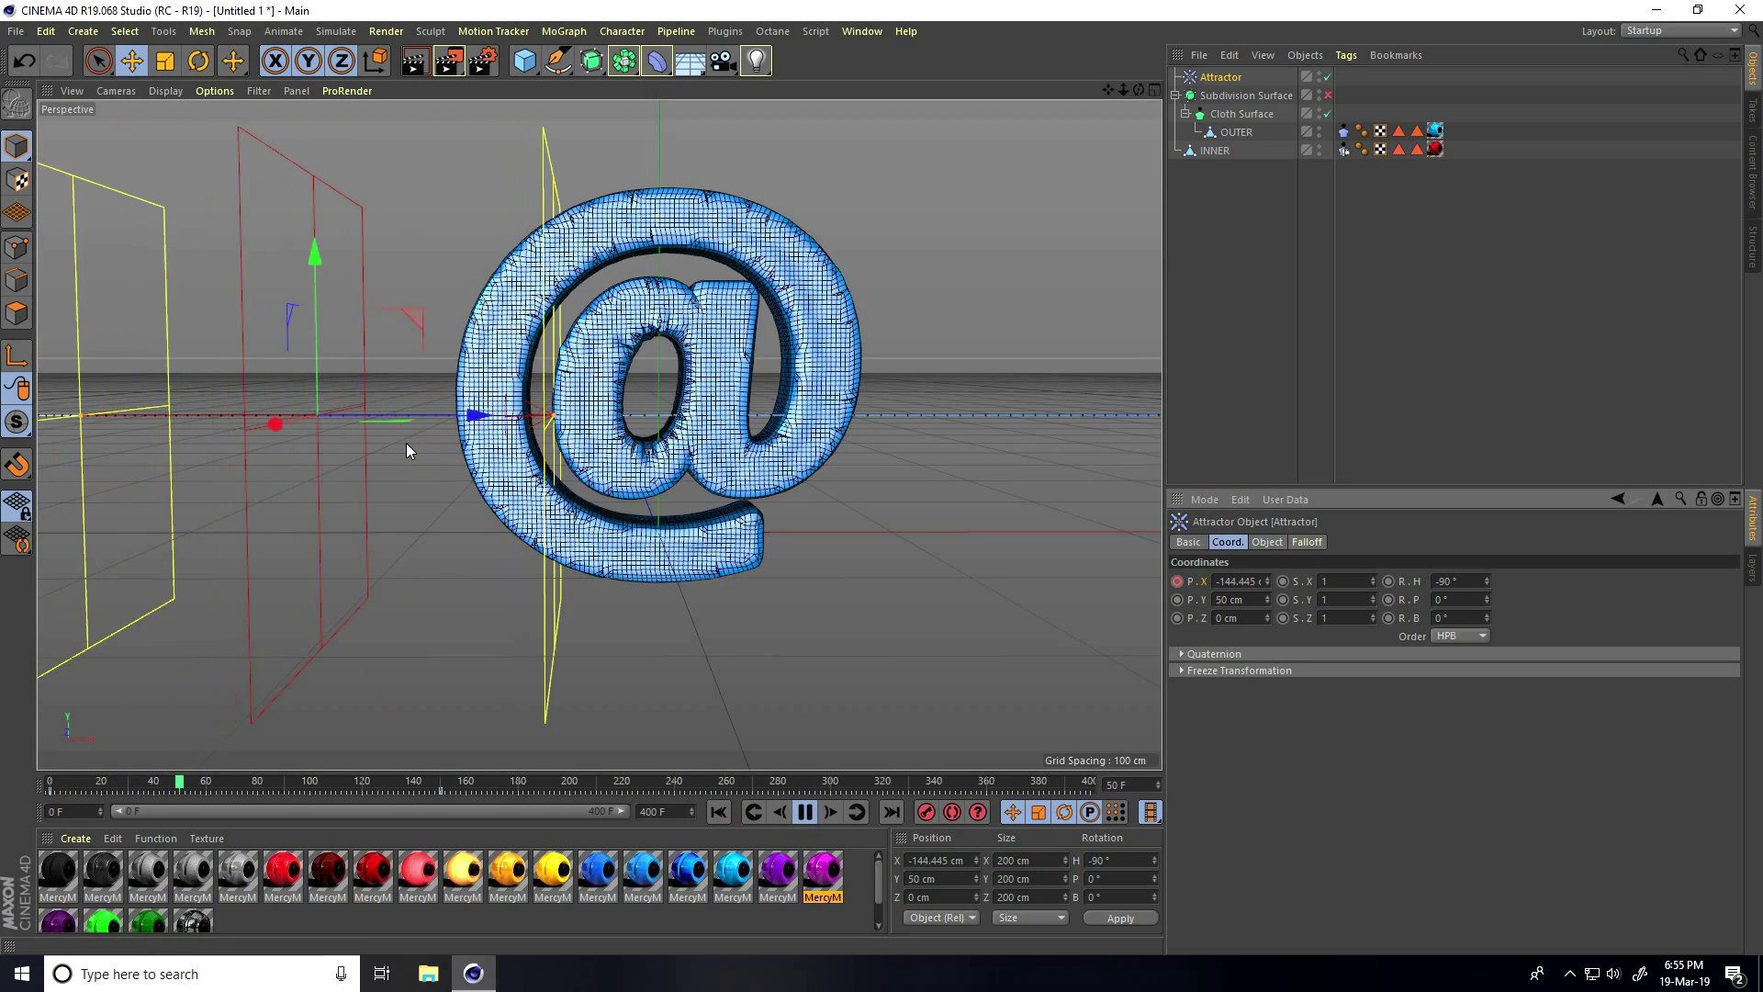
pyautogui.click(805, 811)
pyautogui.click(1233, 77)
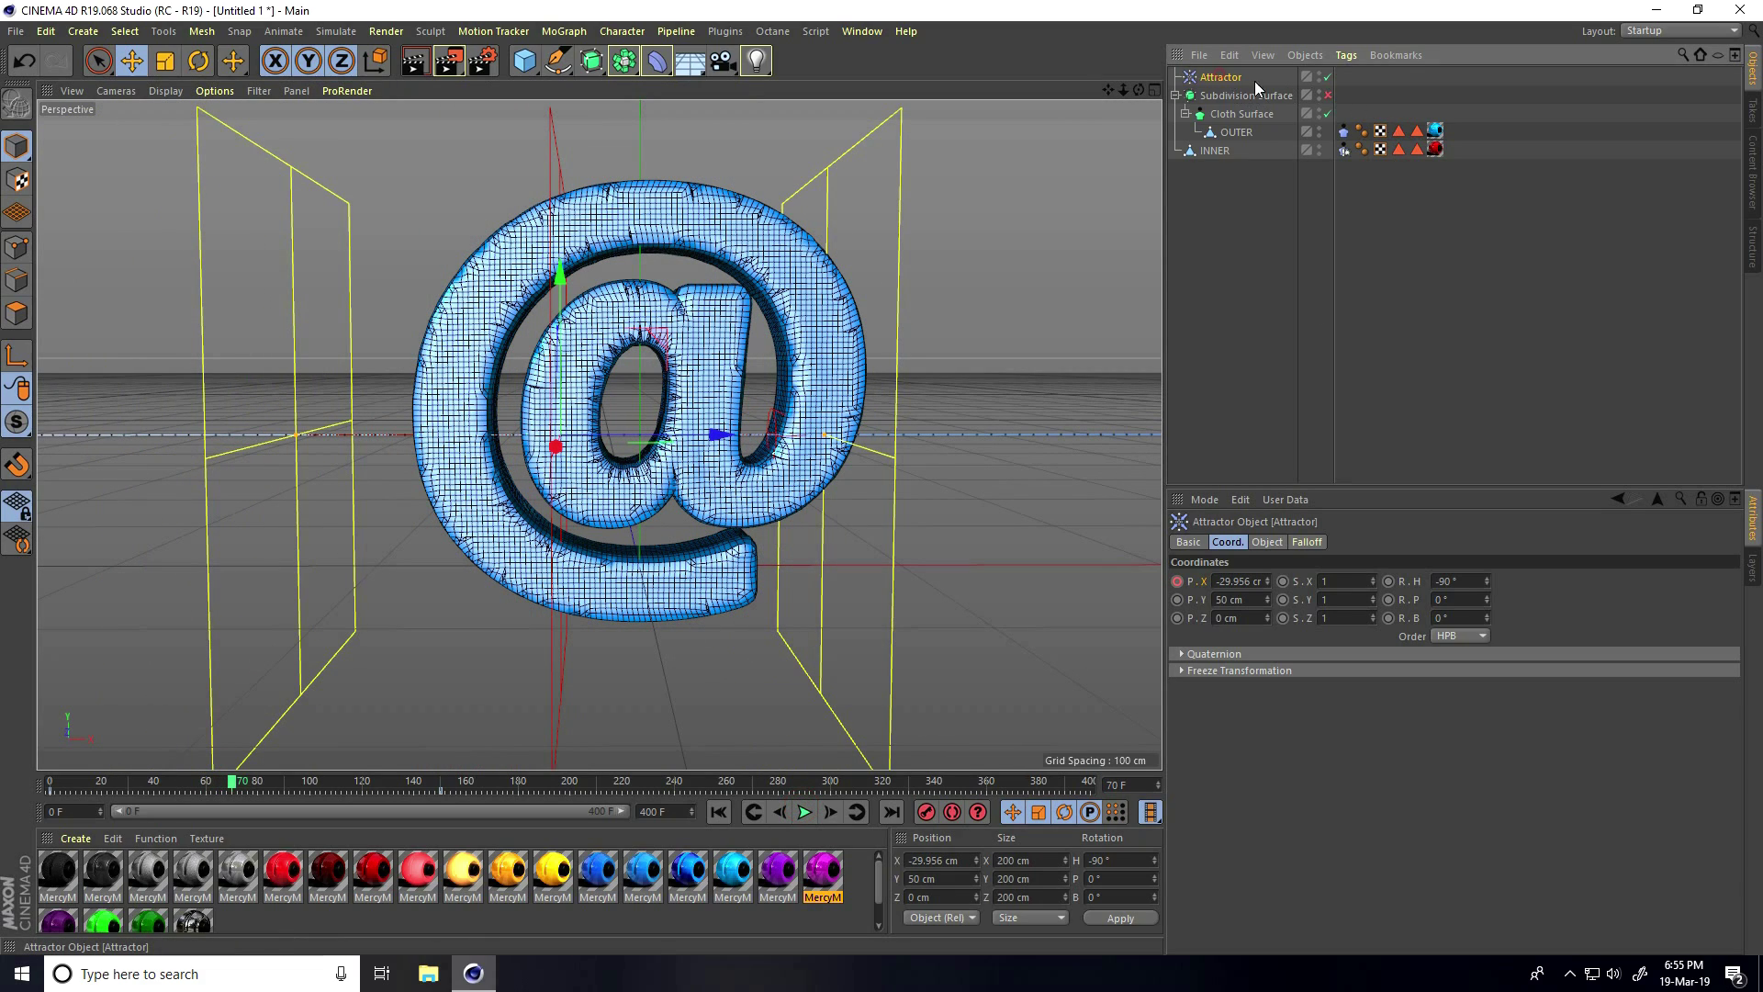
pyautogui.click(1267, 543)
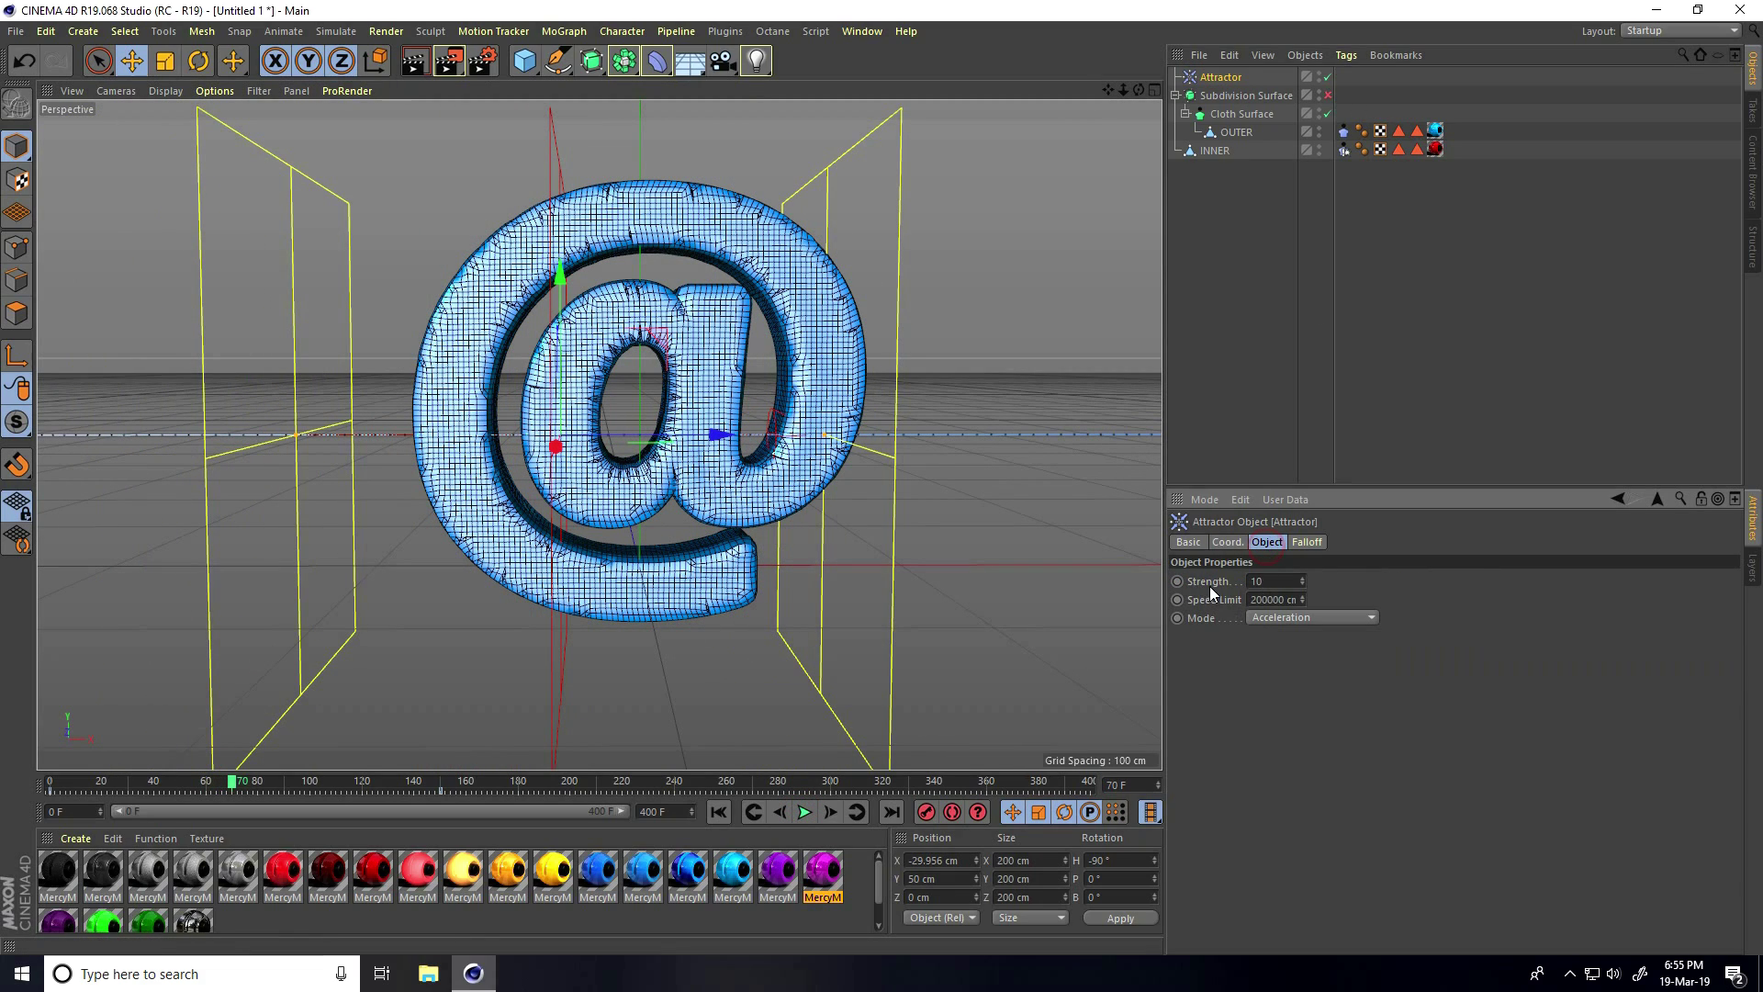
pyautogui.click(1263, 581)
# - Replay the simulation from frame 0 and stop at frame 62
pyautogui.click(805, 812)
pyautogui.hotkey('shift', 'f')
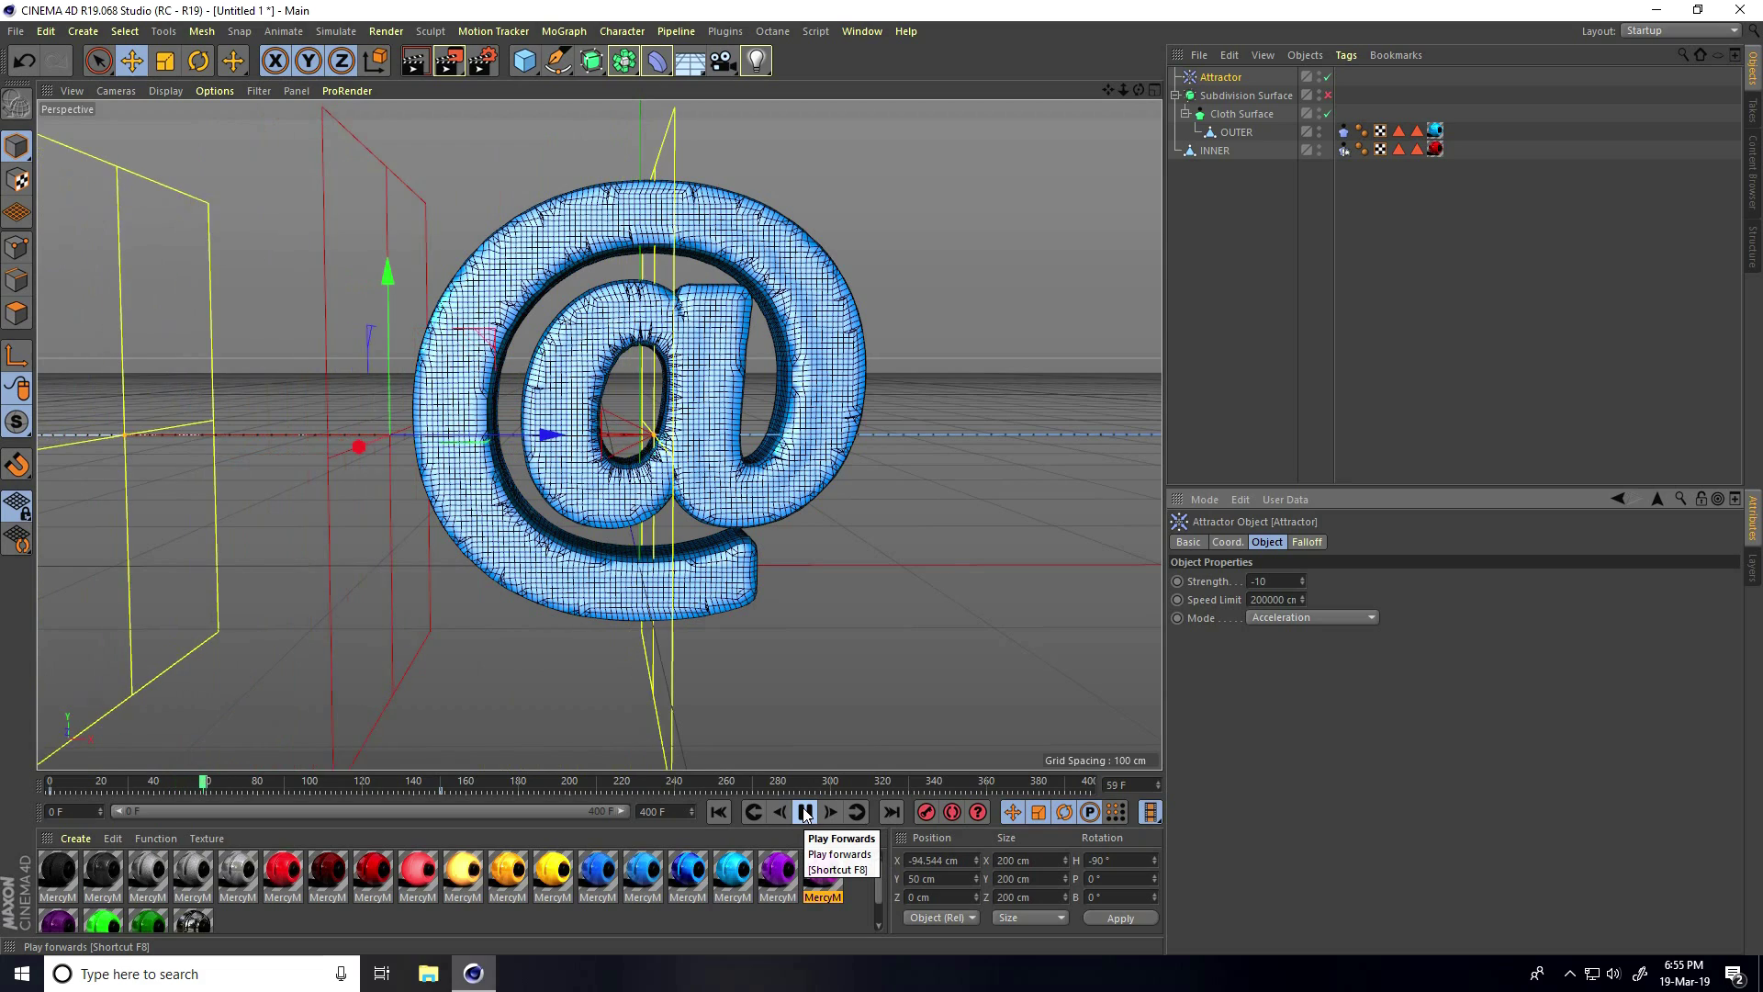
pyautogui.click(806, 812)
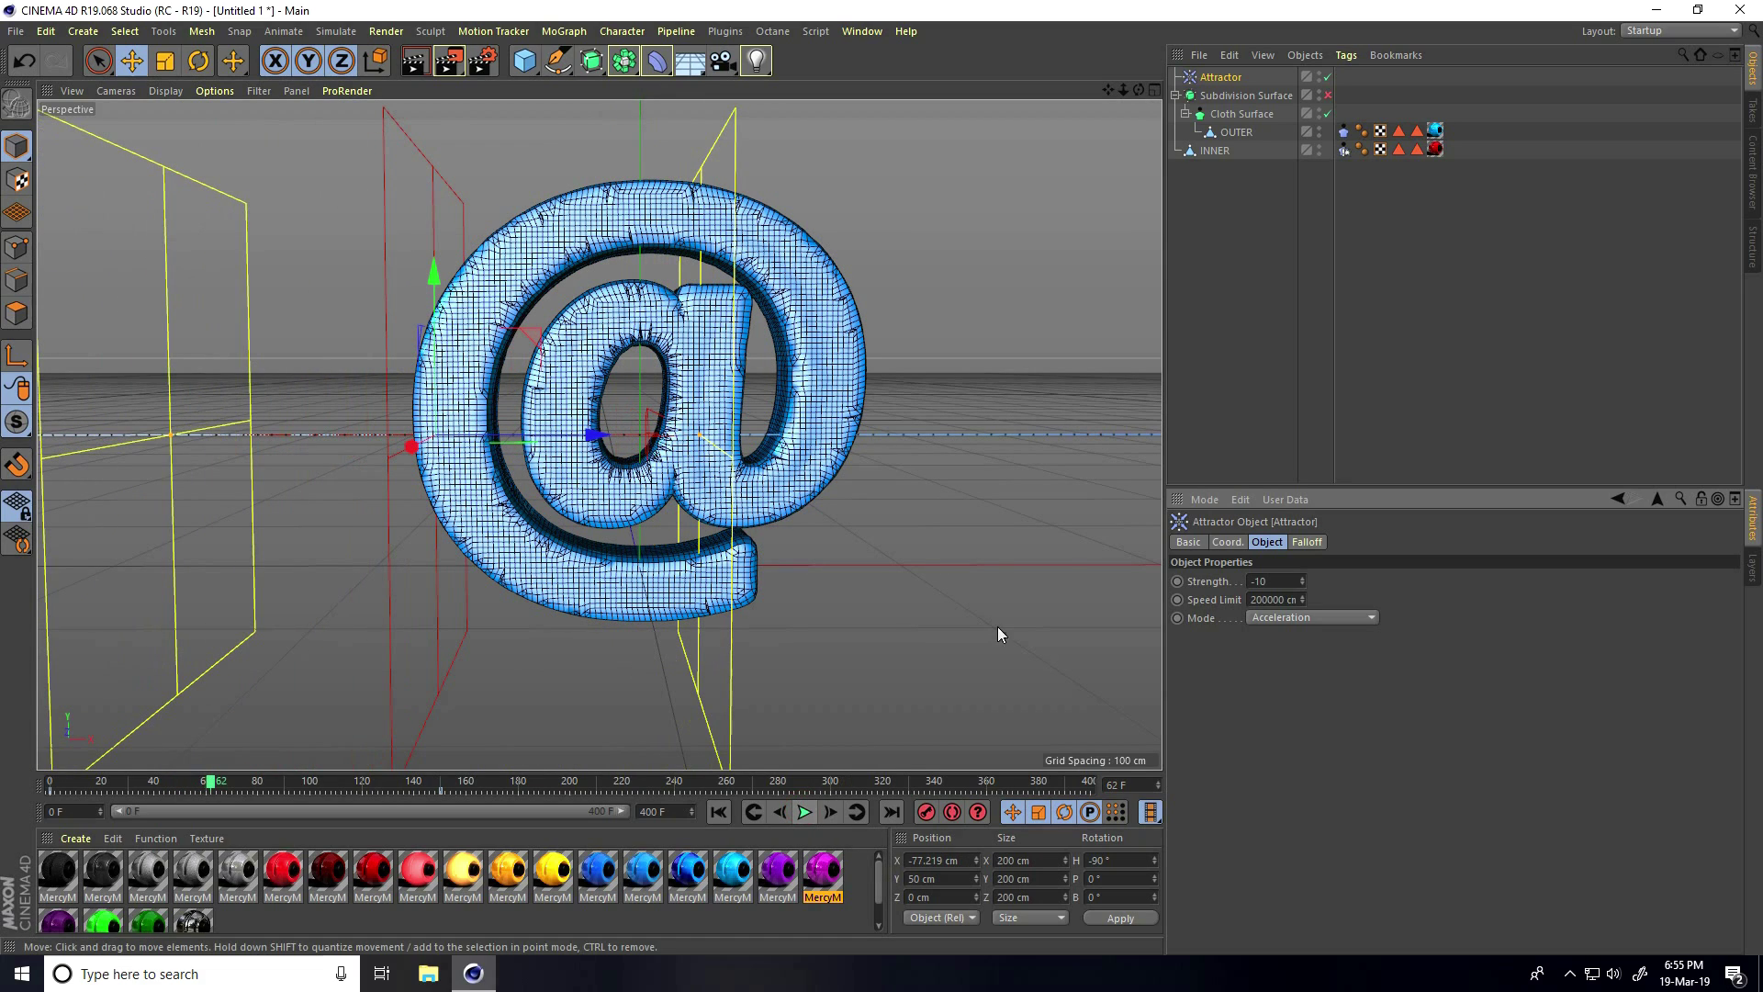
# - Enable Use Tear on the OUTER Cloth tag with a 110 % threshold, and rewind to frame 0
pyautogui.click(1343, 131)
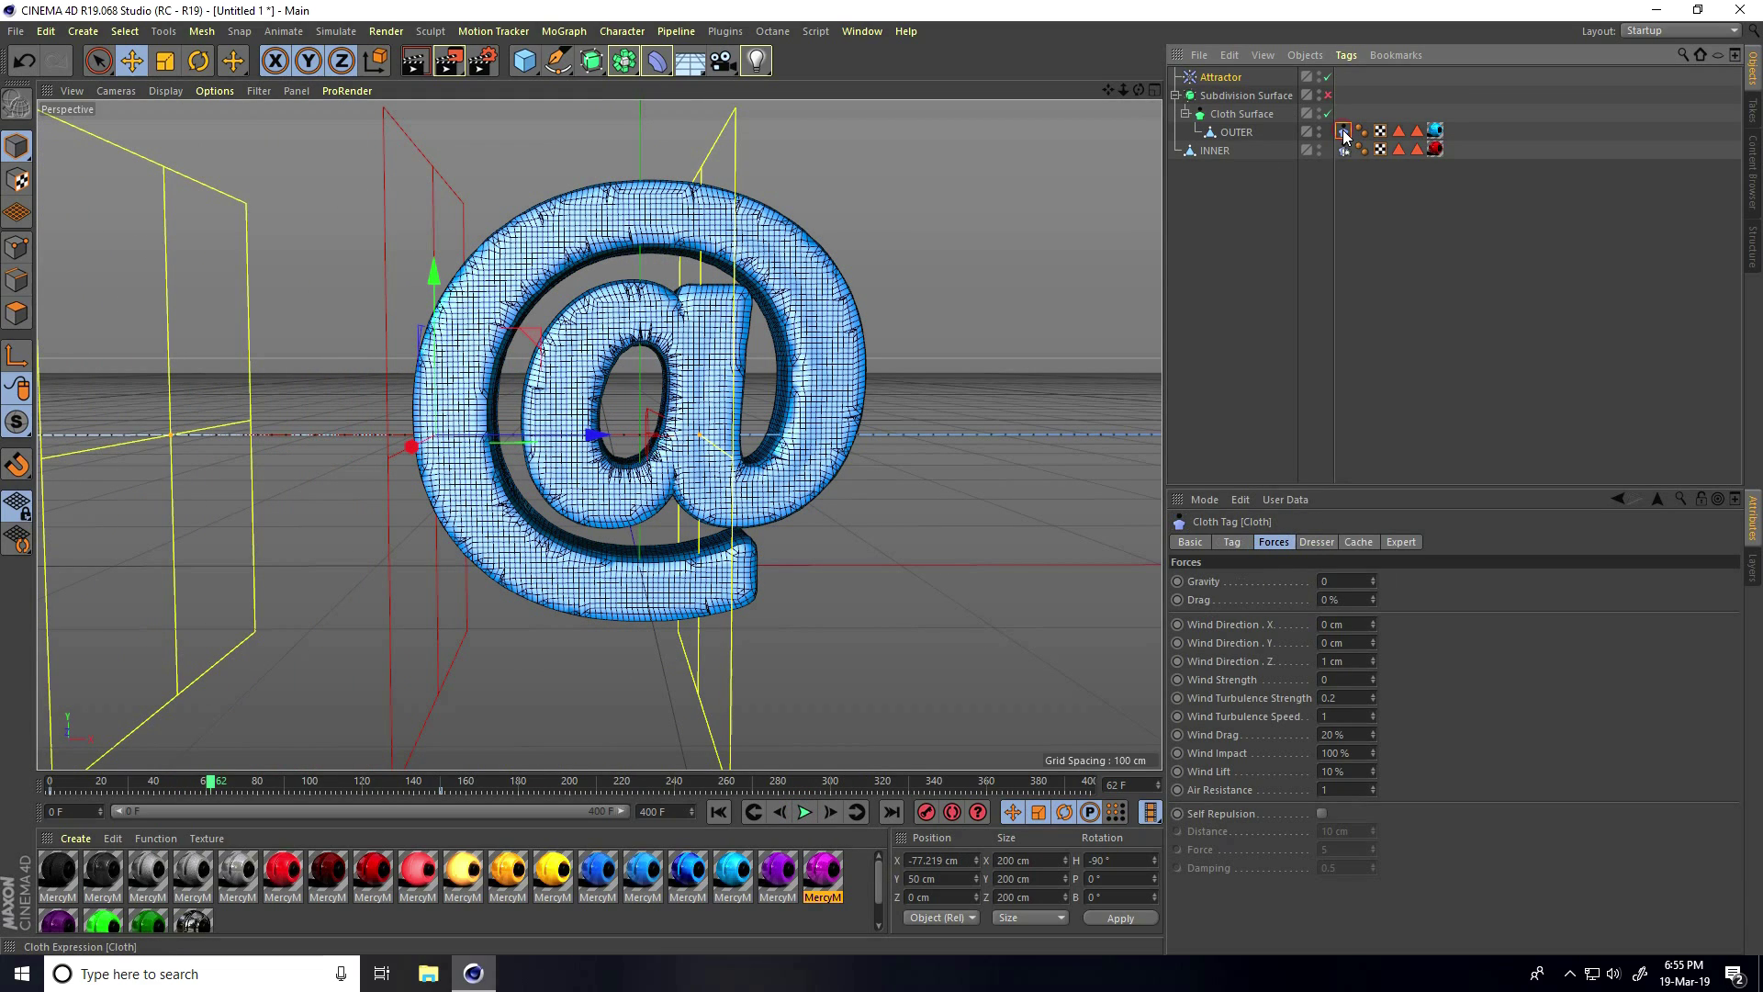
pyautogui.click(1236, 543)
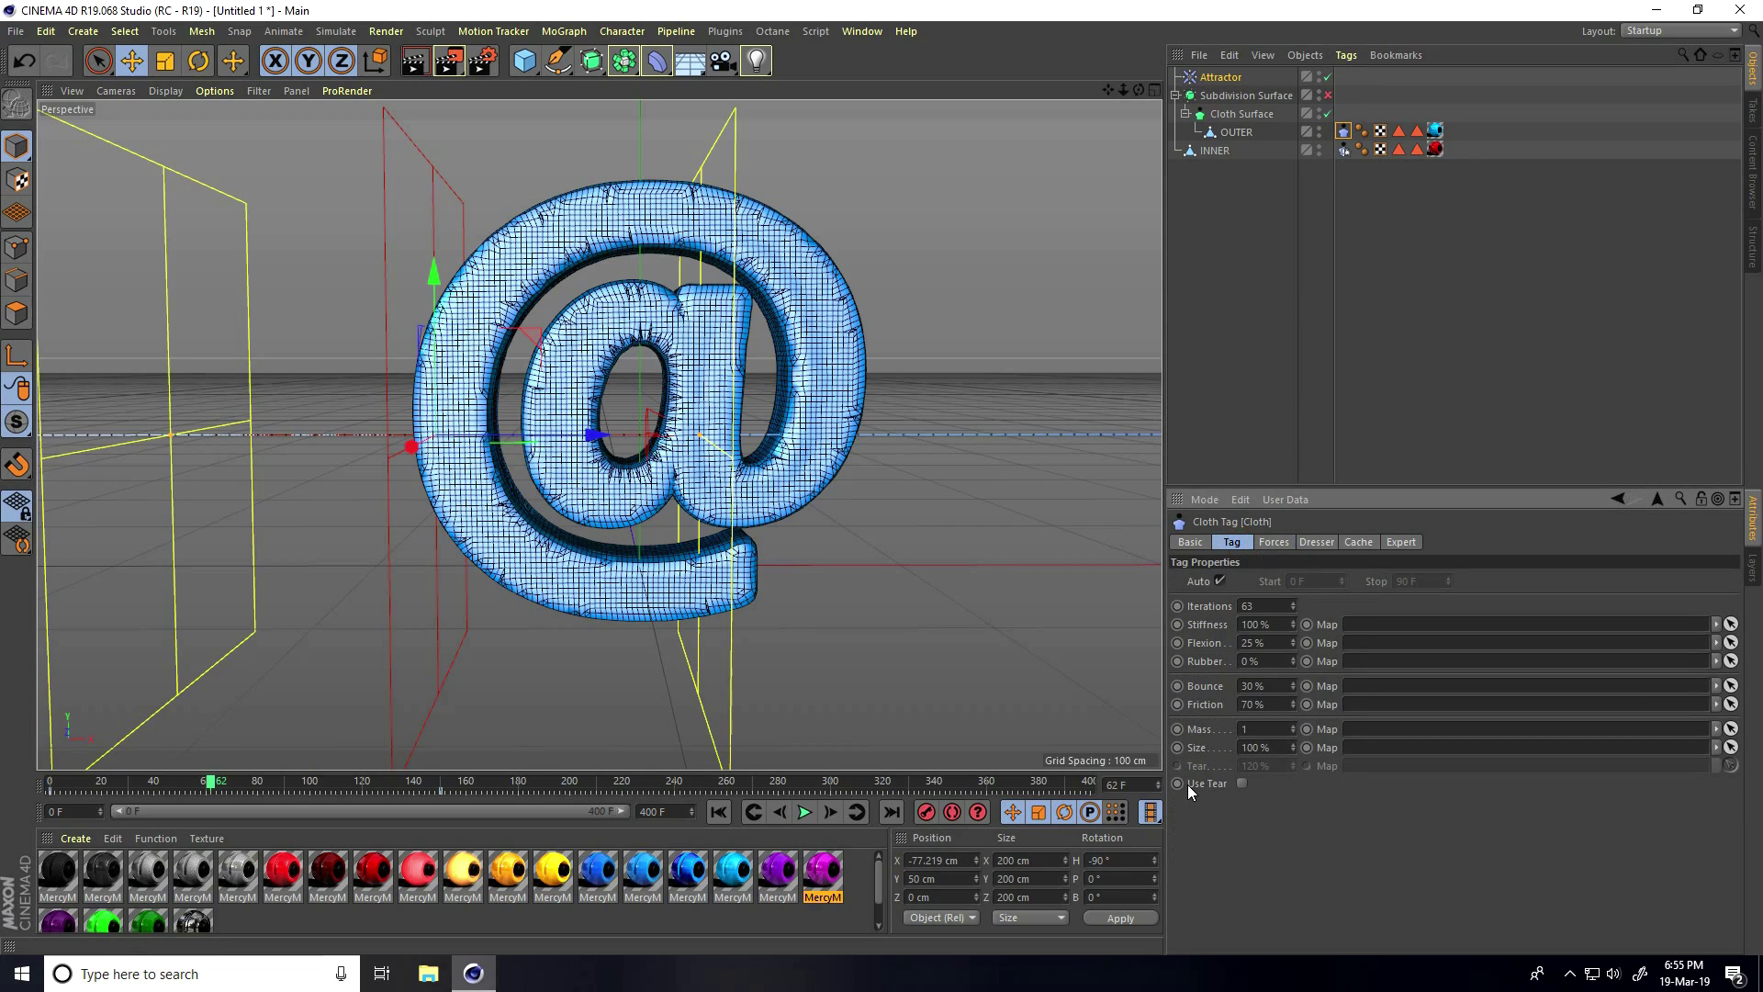
pyautogui.click(1242, 783)
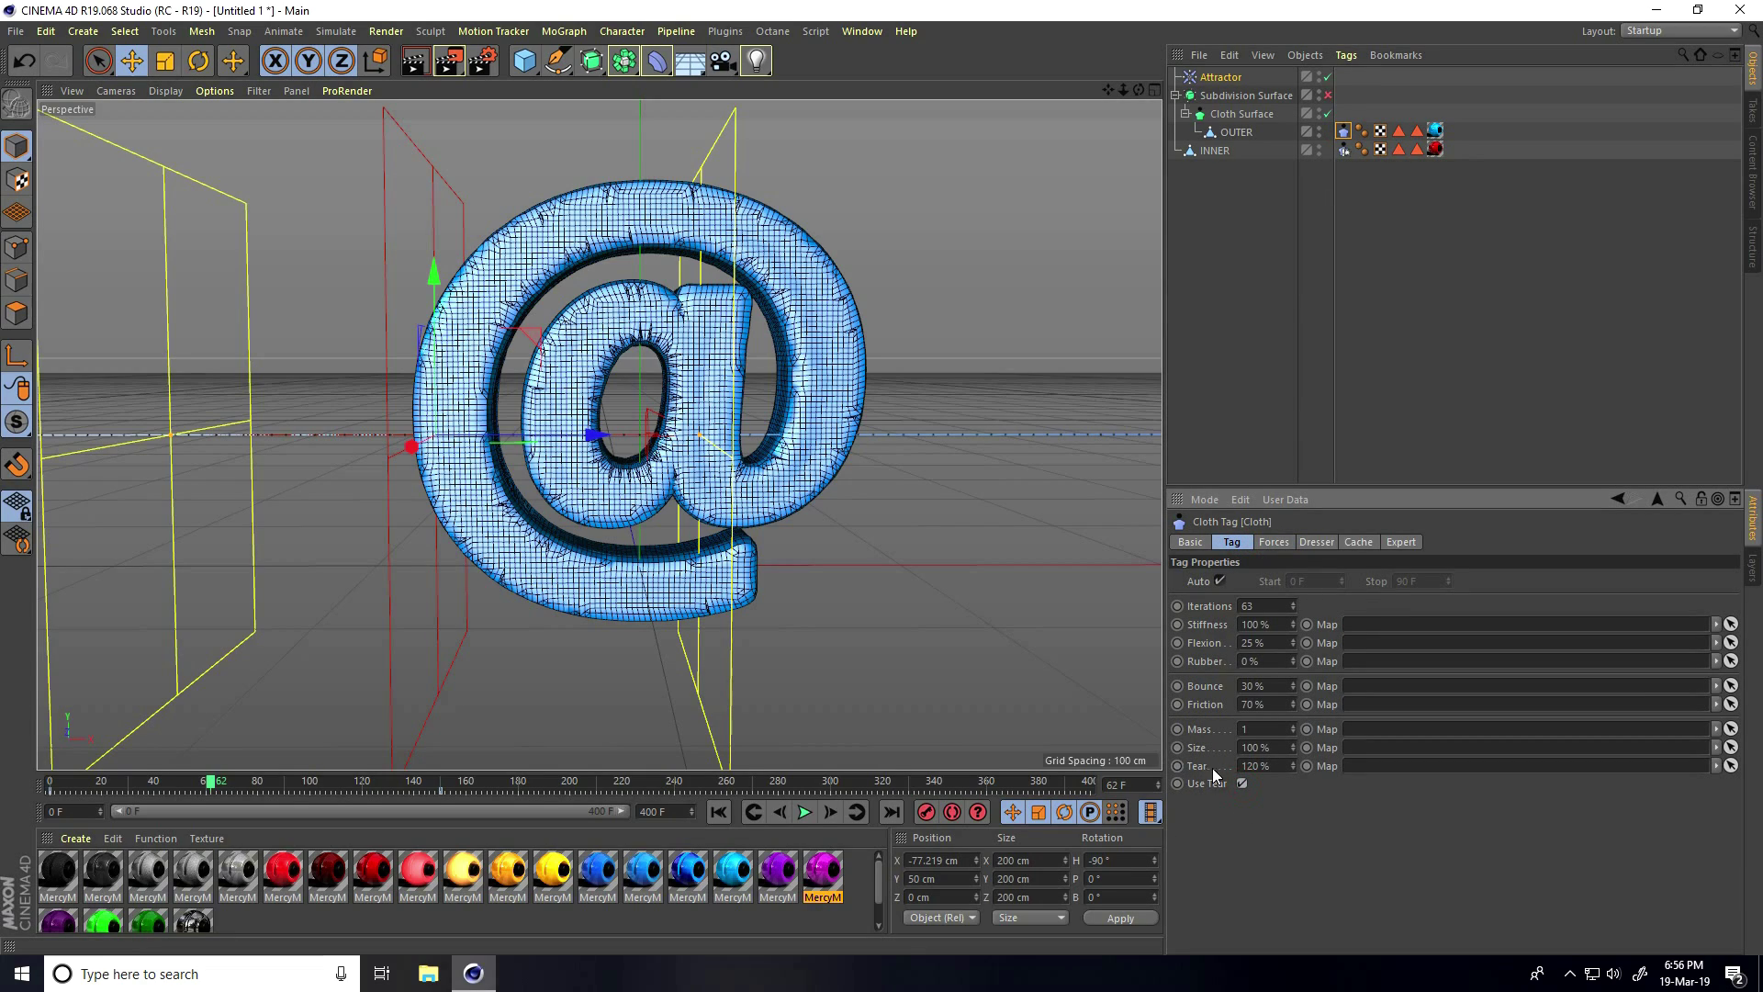
pyautogui.write('110')
pyautogui.press('Return')
pyautogui.click(718, 812)
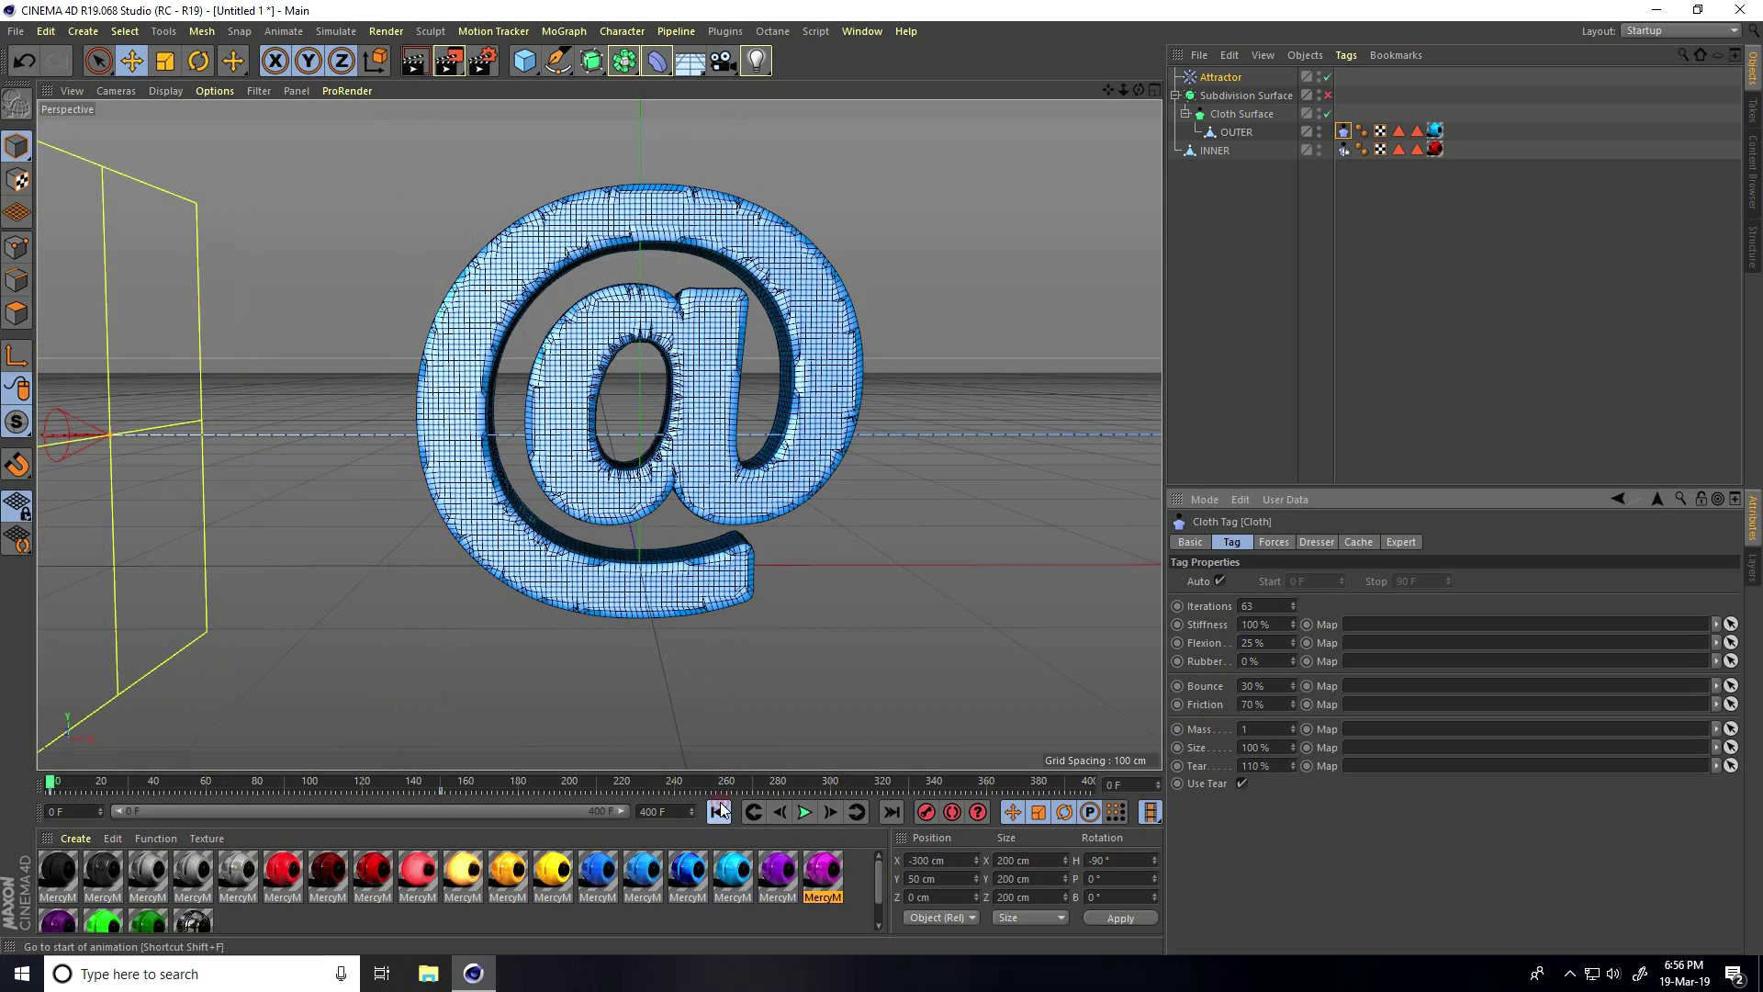
# - Play the tearing simulation, pausing at frame 74 and again near frame 86
pyautogui.click(804, 811)
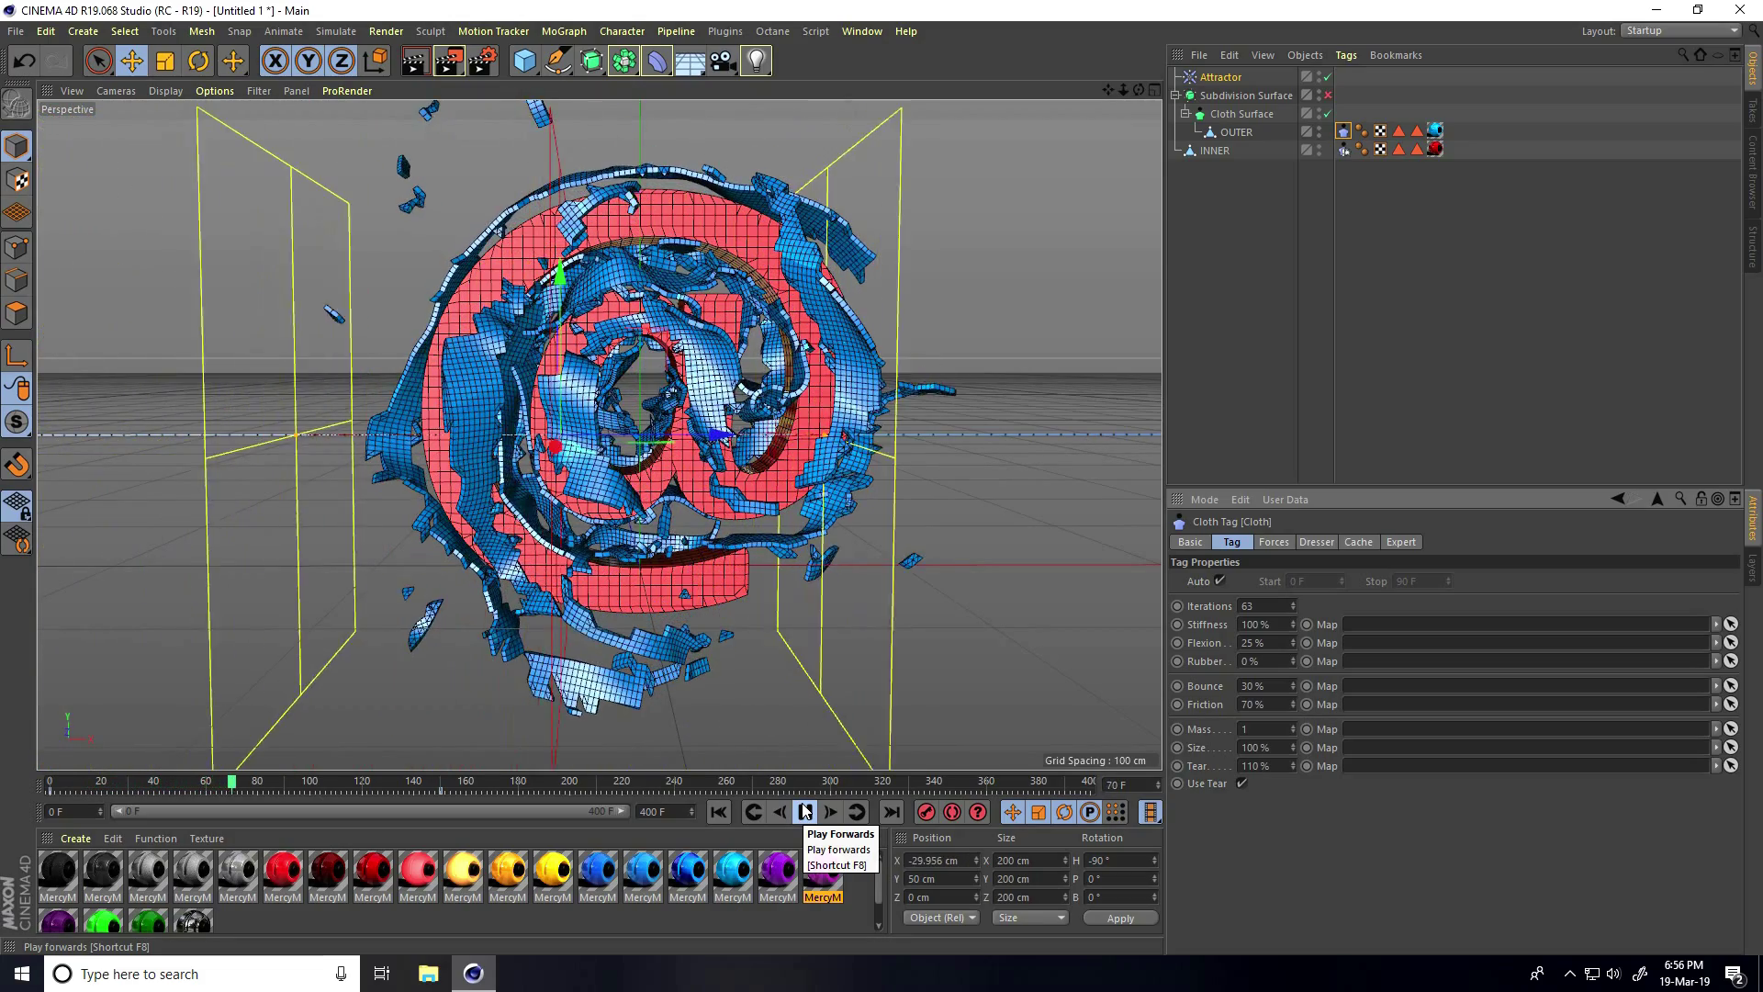
pyautogui.click(805, 811)
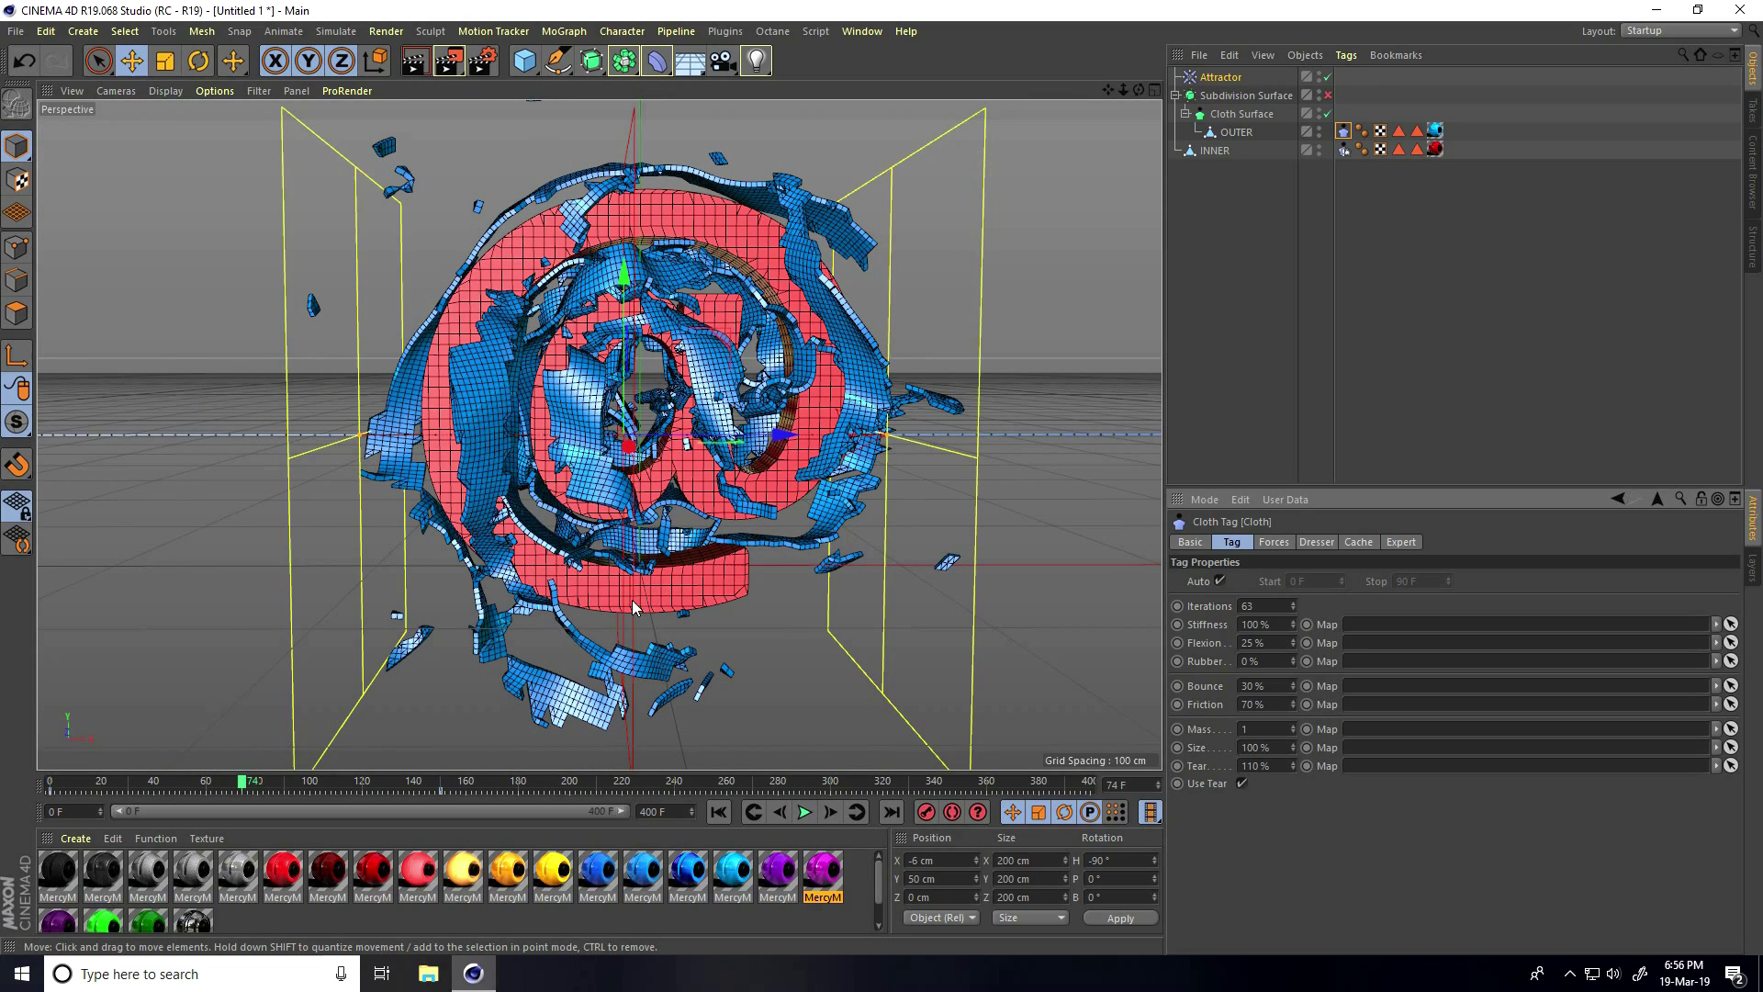
pyautogui.click(805, 812)
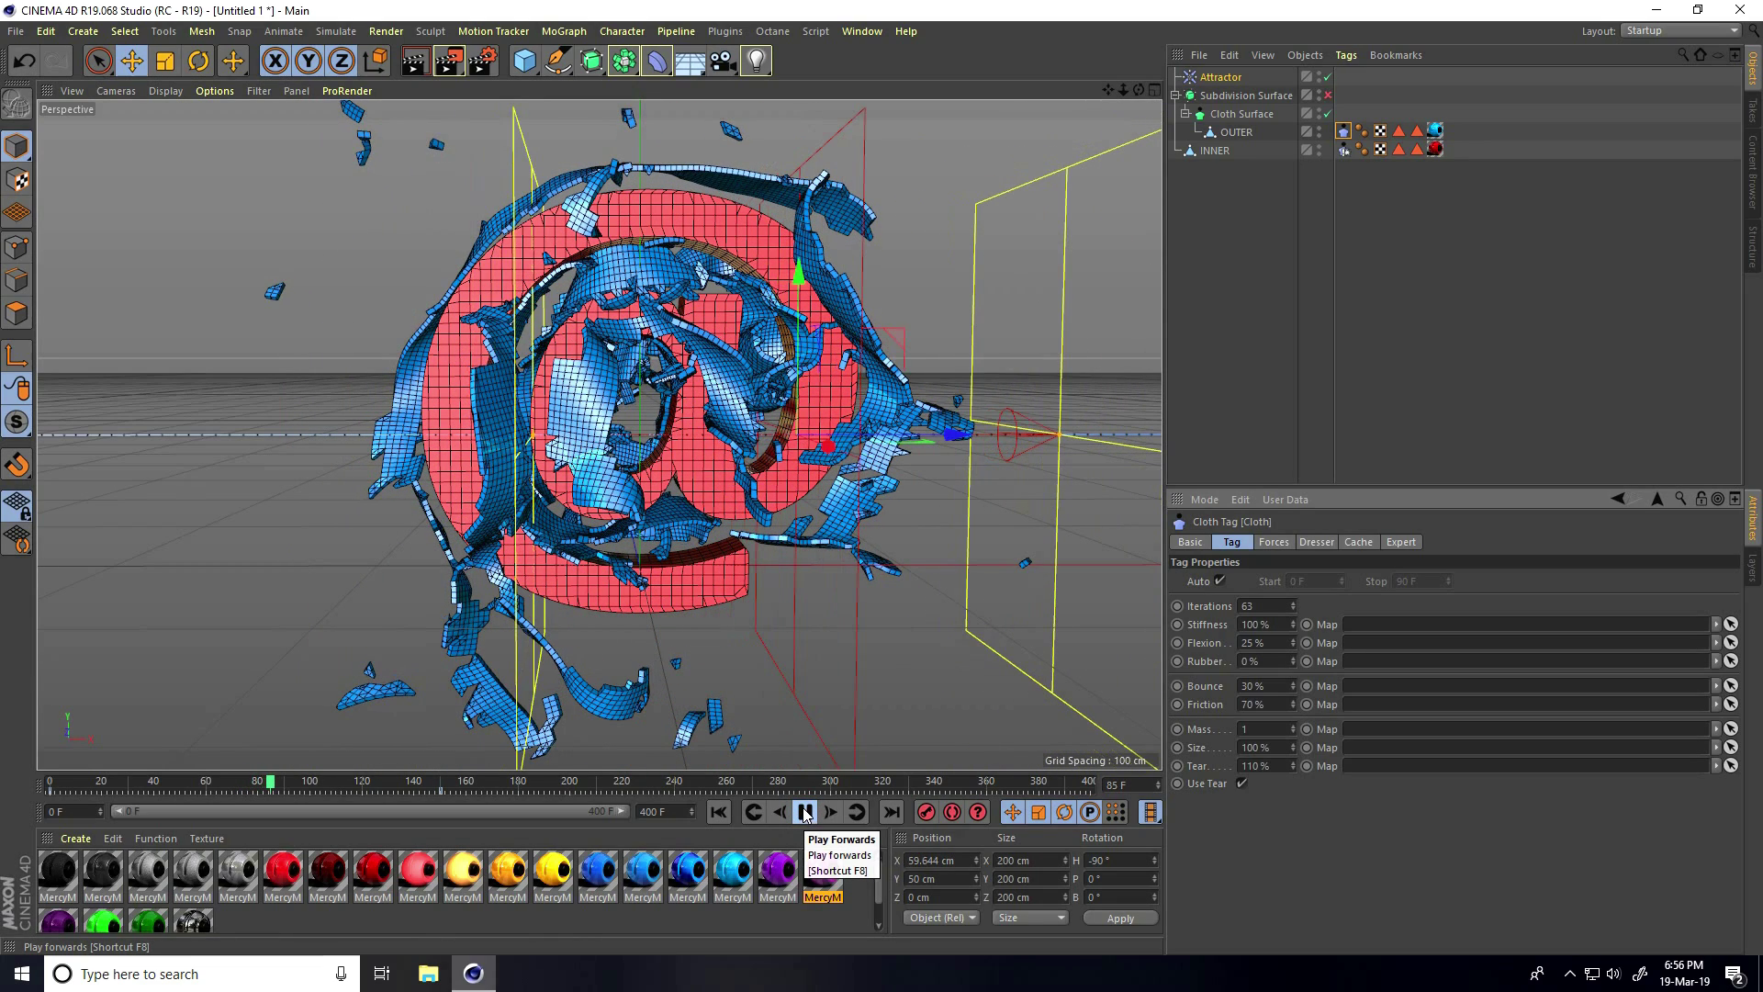
pyautogui.click(805, 812)
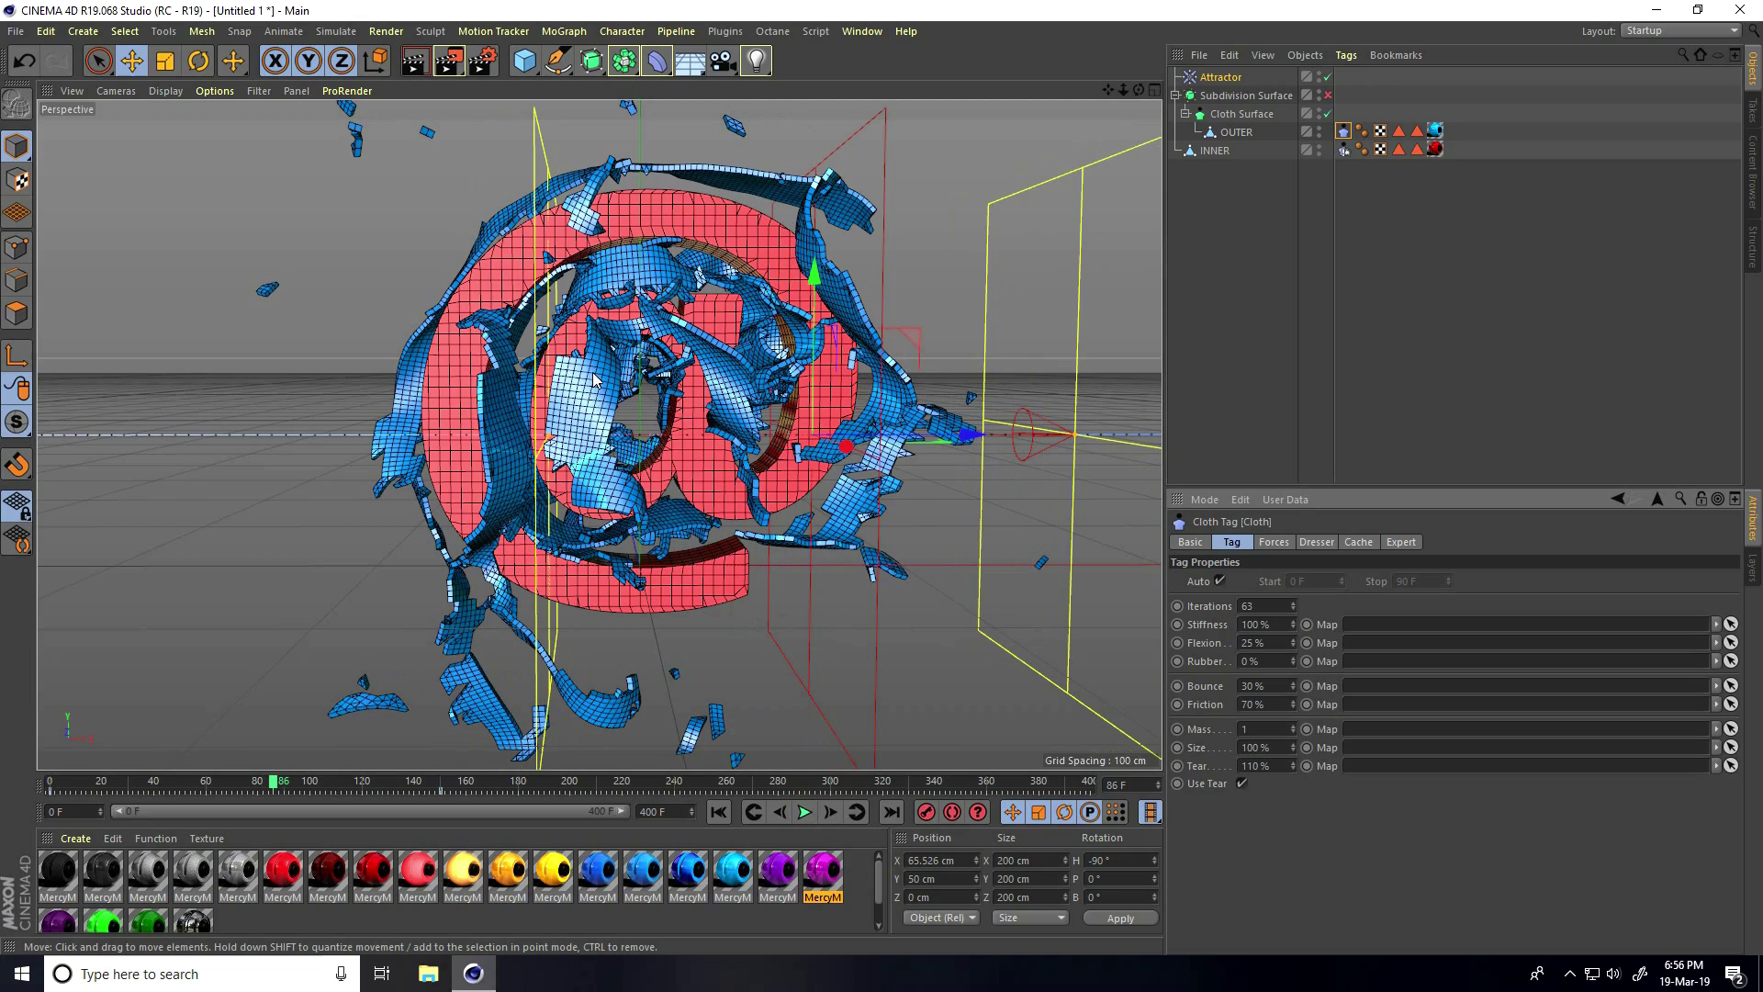
pyautogui.click(335, 31)
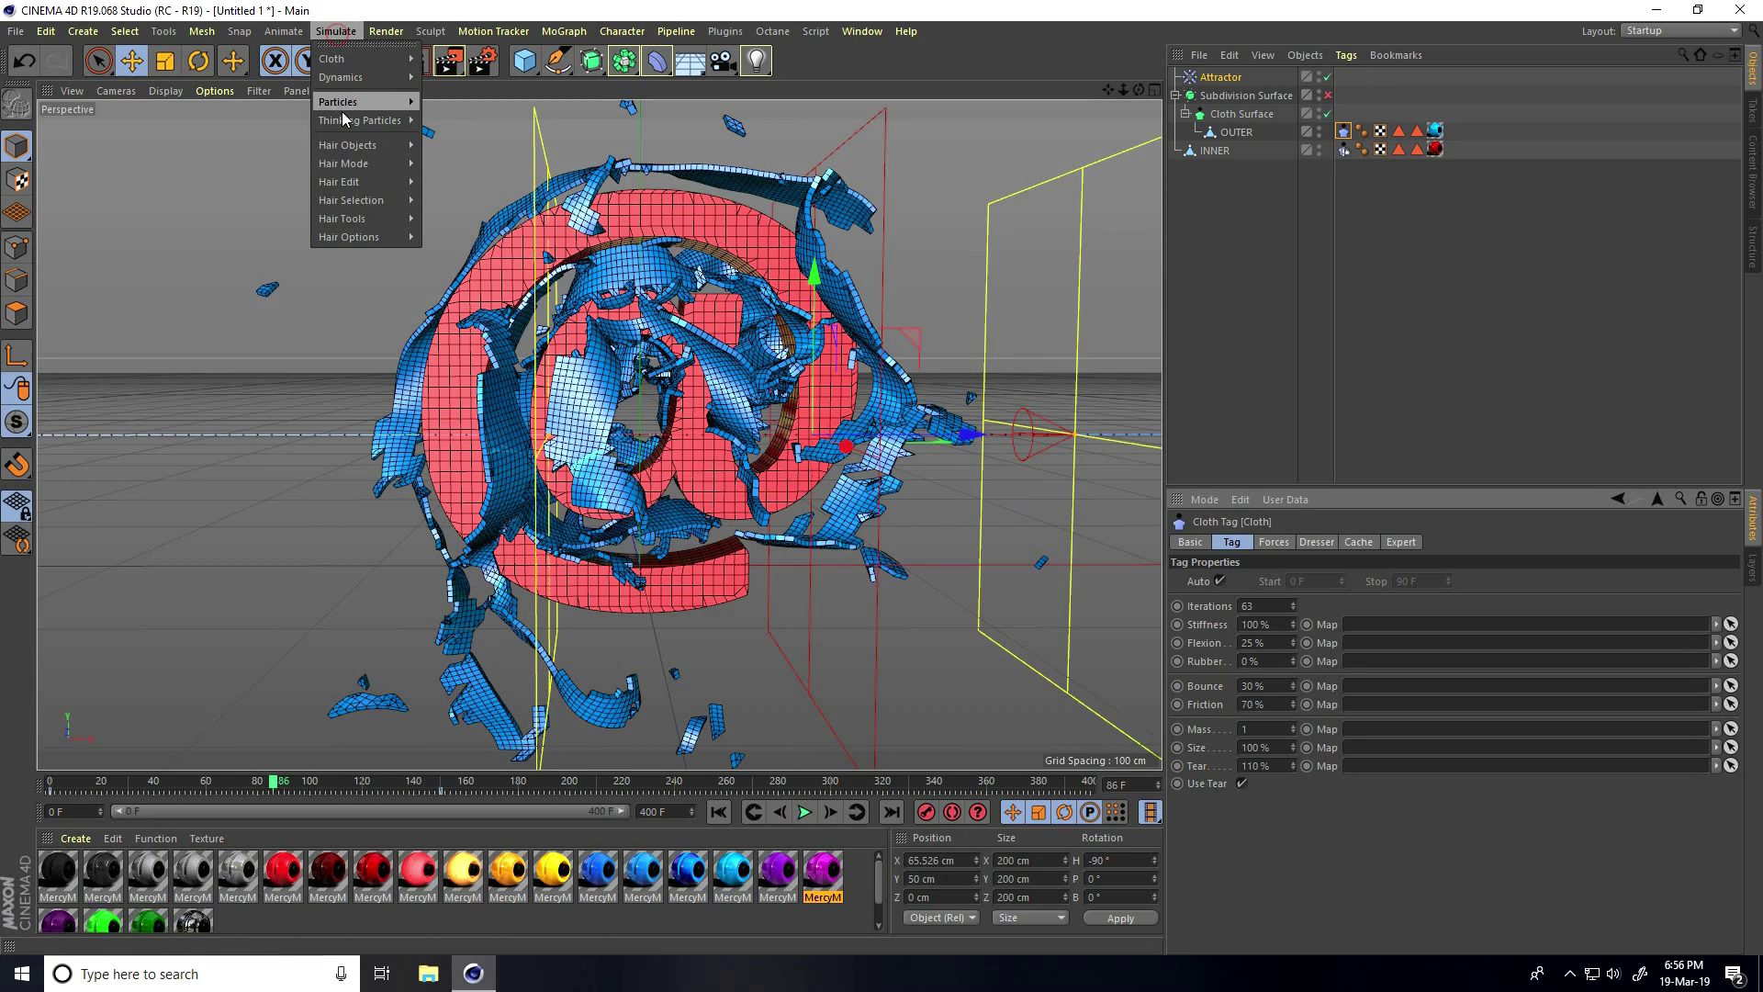
# - Add a Wind force from Simulate > Particles and turn its heading to -90°
pyautogui.moveTo(343, 105)
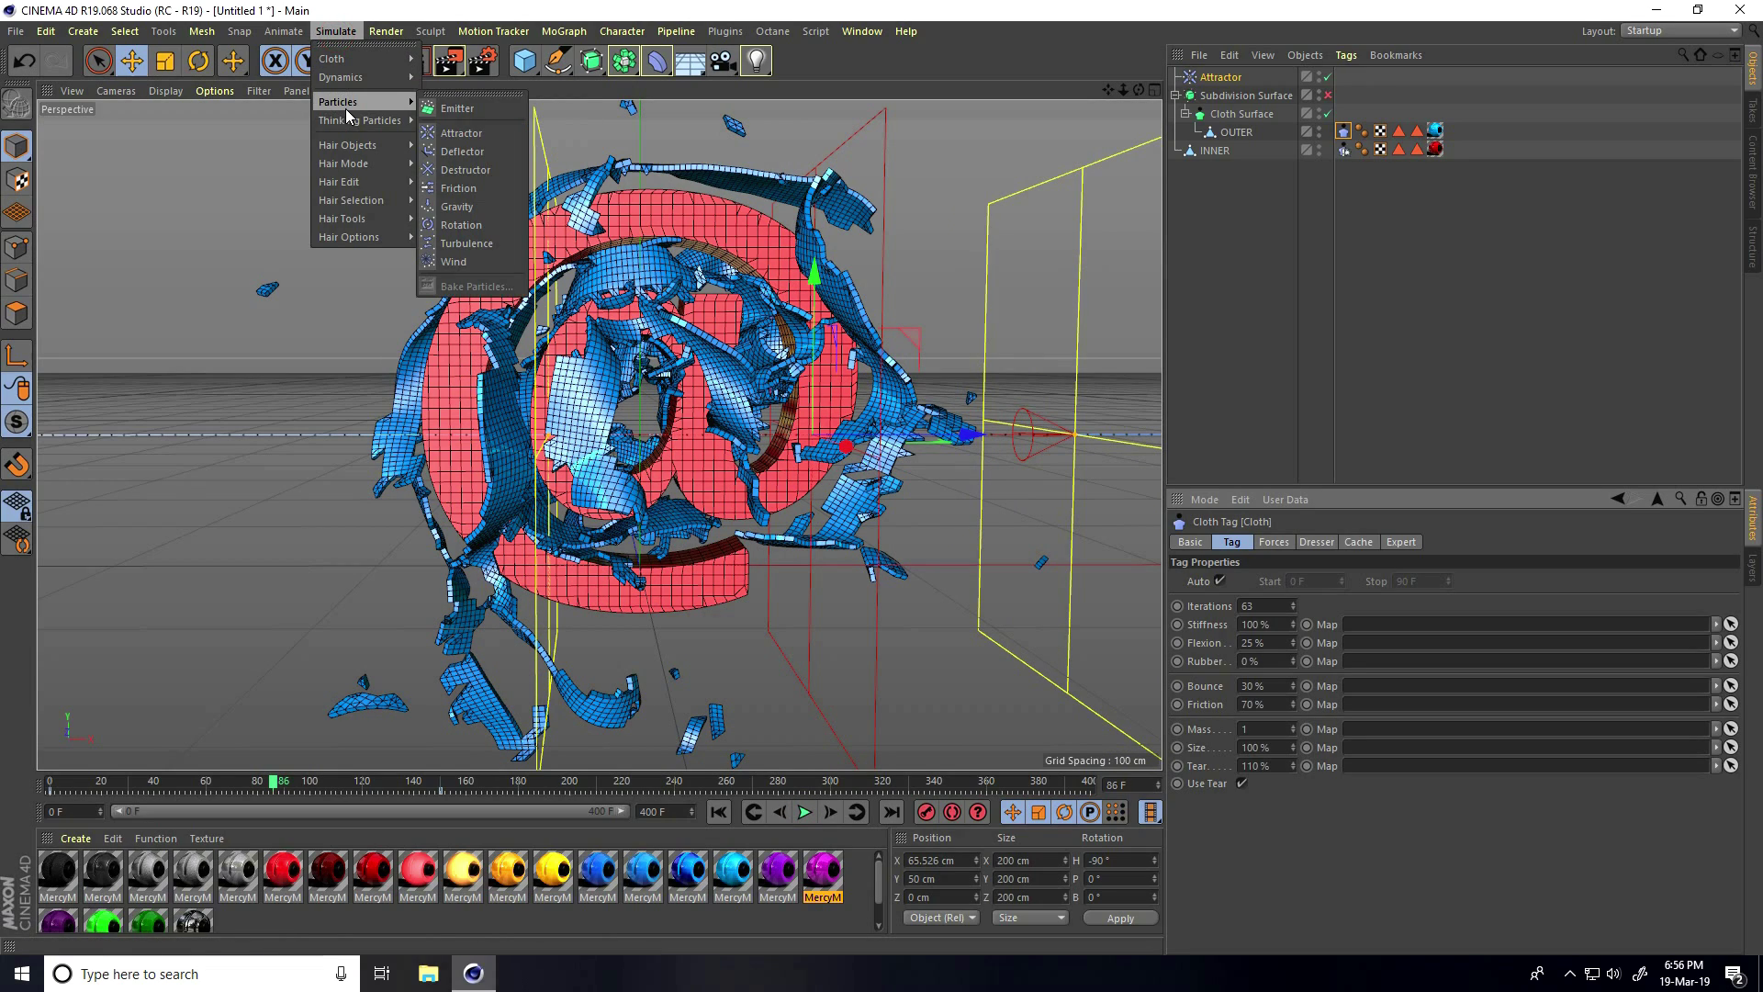
pyautogui.click(450, 261)
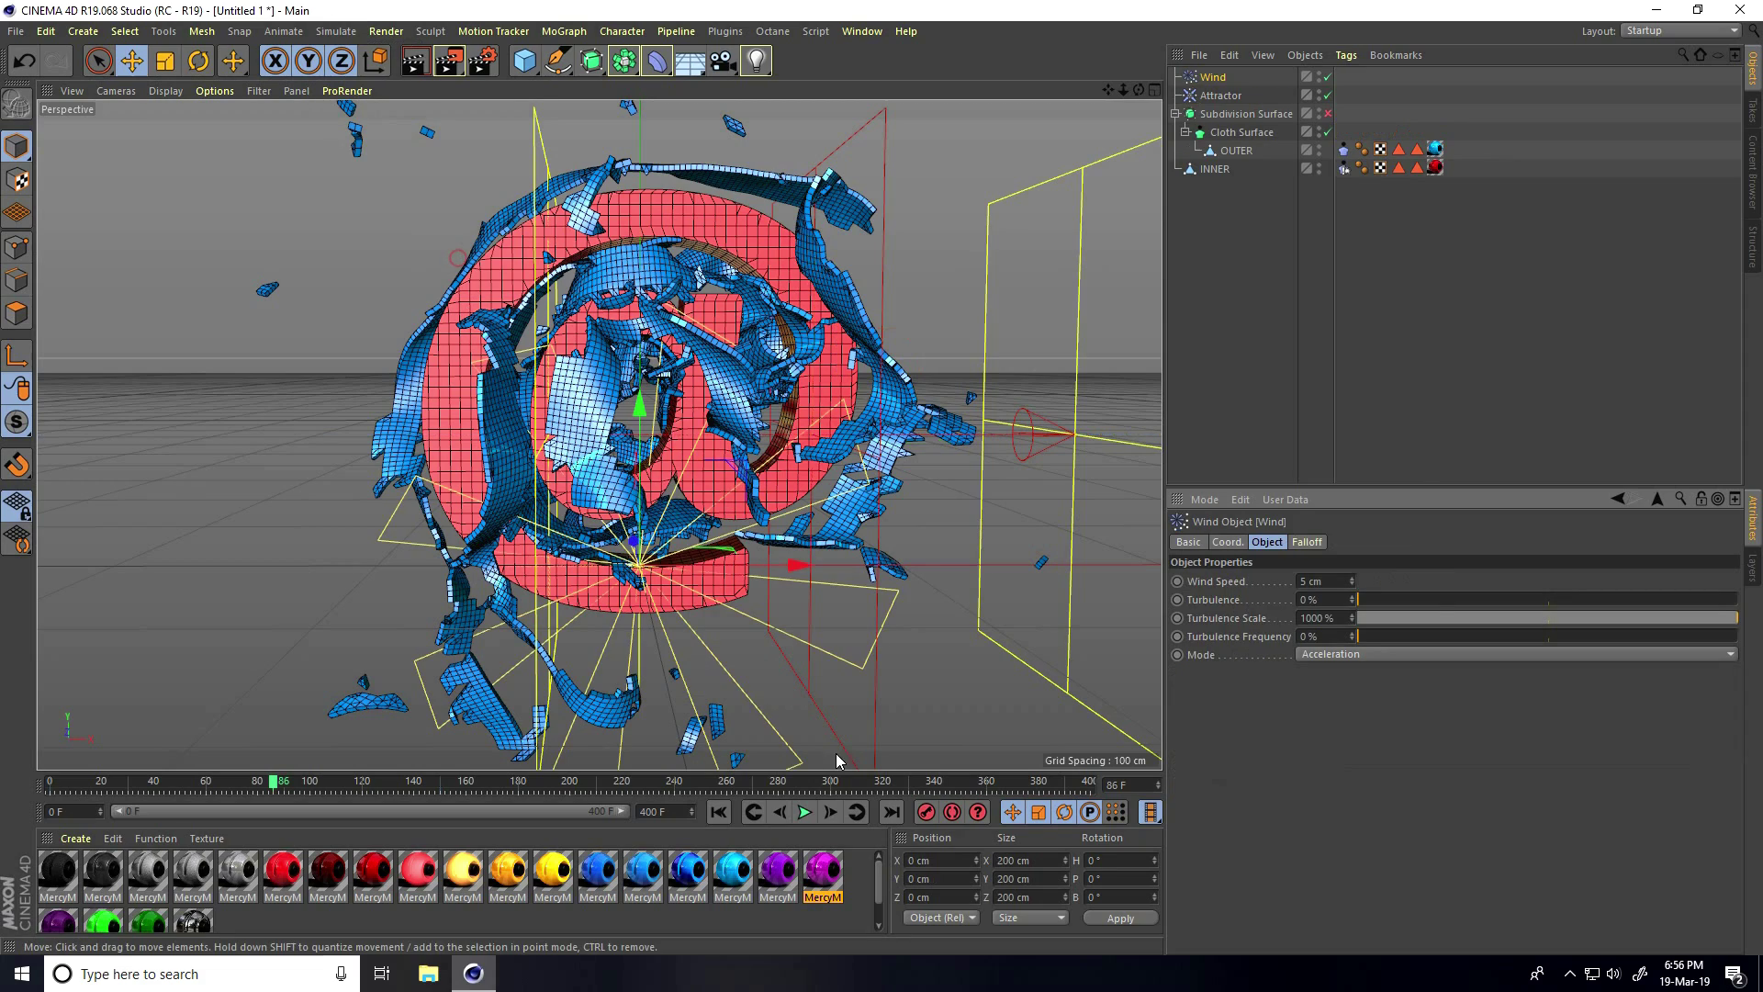
pyautogui.click(719, 811)
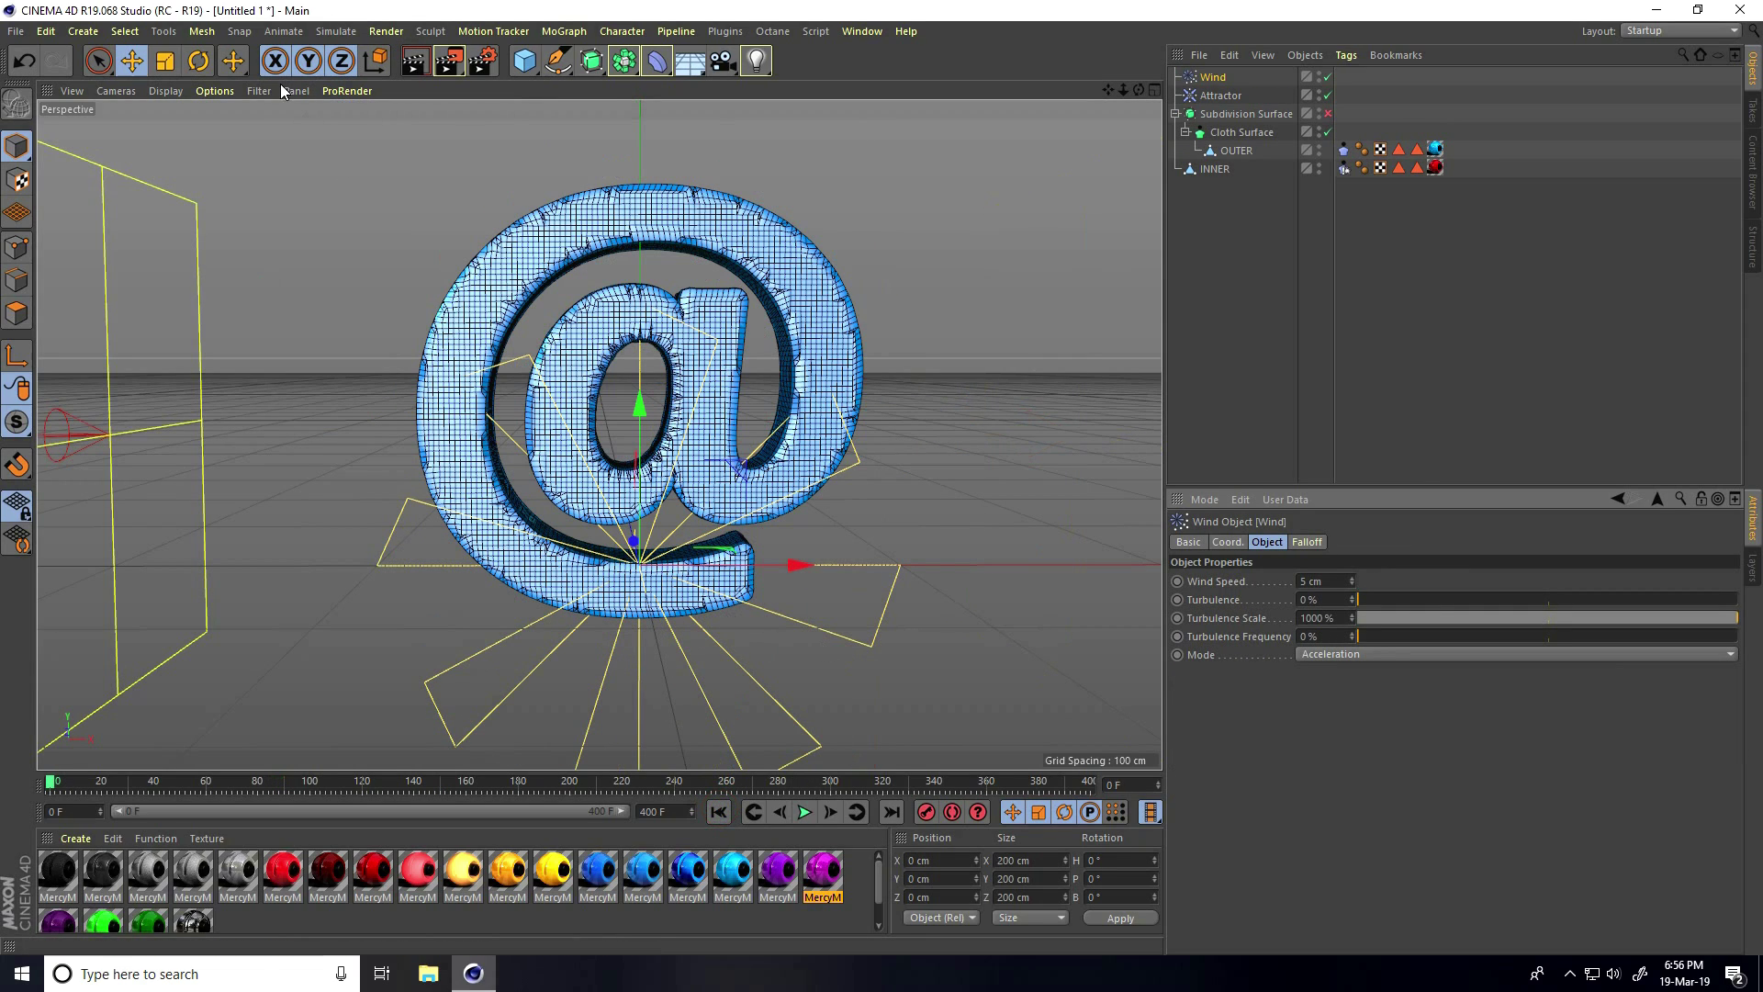
pyautogui.press('r')
pyautogui.moveTo(709, 584); pyautogui.dragTo(506, 584)
pyautogui.press('e')
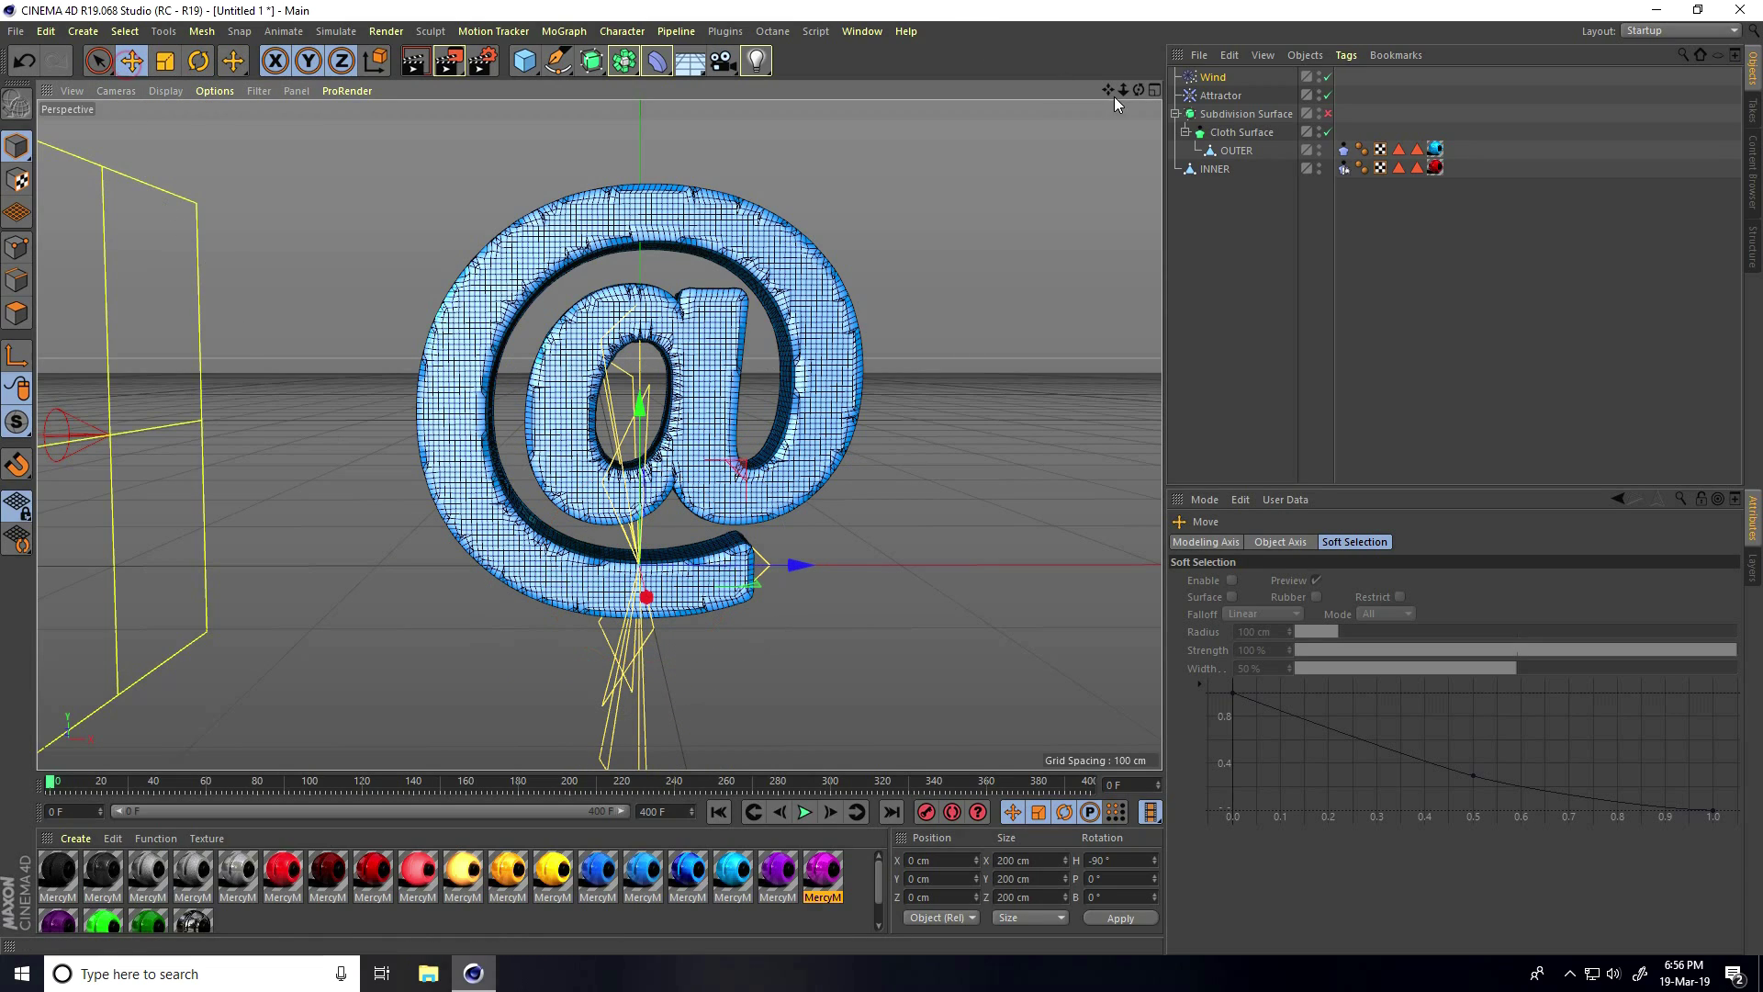
# - Set the Wind's P.Y to 50 cm, nest it under the Attractor, and set P.Z to 0 cm
pyautogui.click(1209, 79)
pyautogui.click(1226, 545)
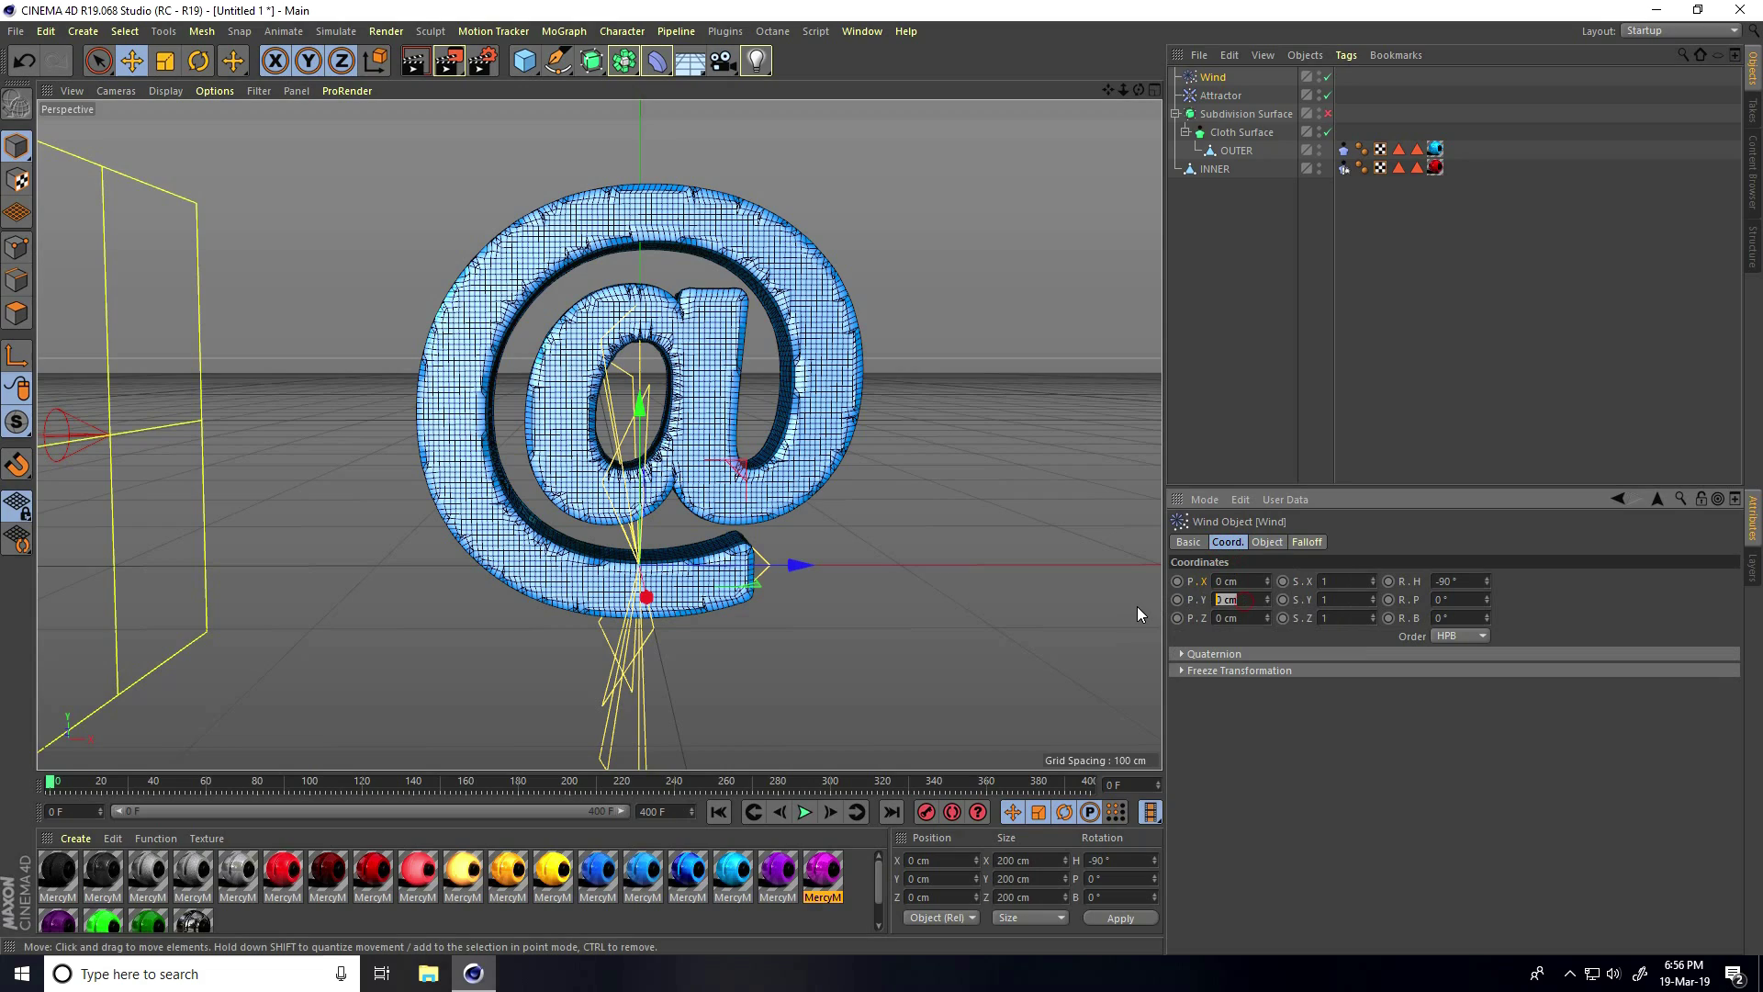
pyautogui.write('50')
pyautogui.press('Return')
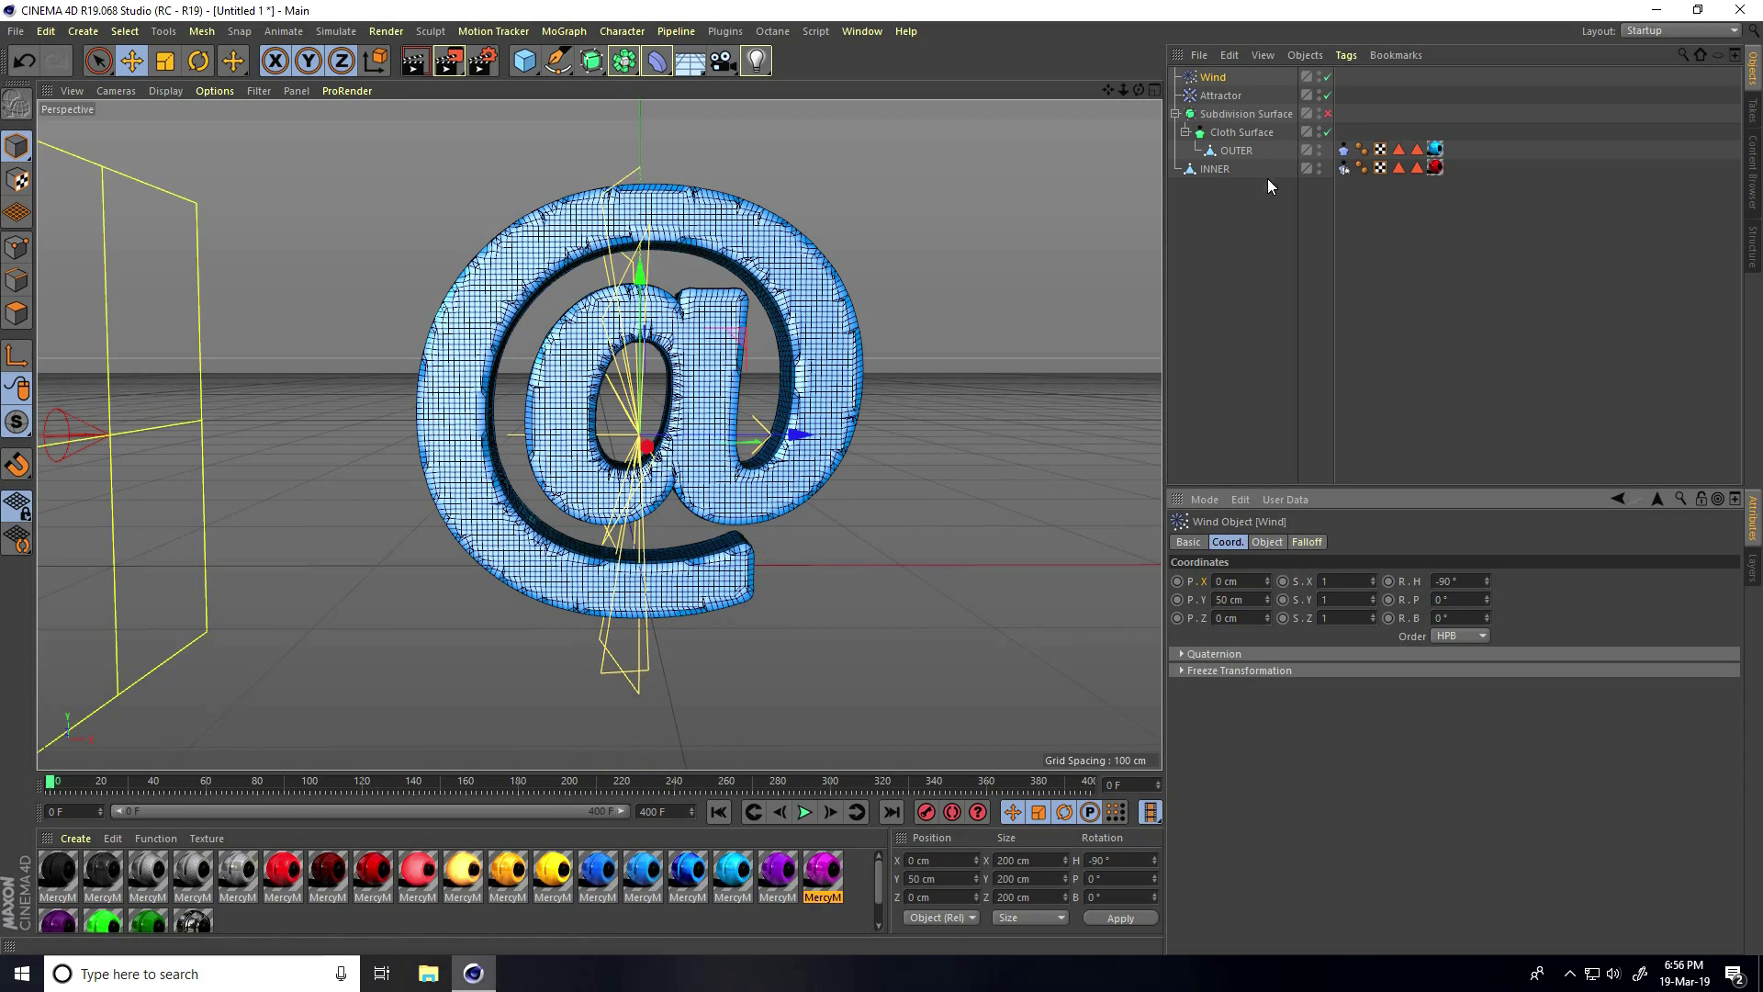
pyautogui.moveTo(1208, 78); pyautogui.dragTo(1221, 96)
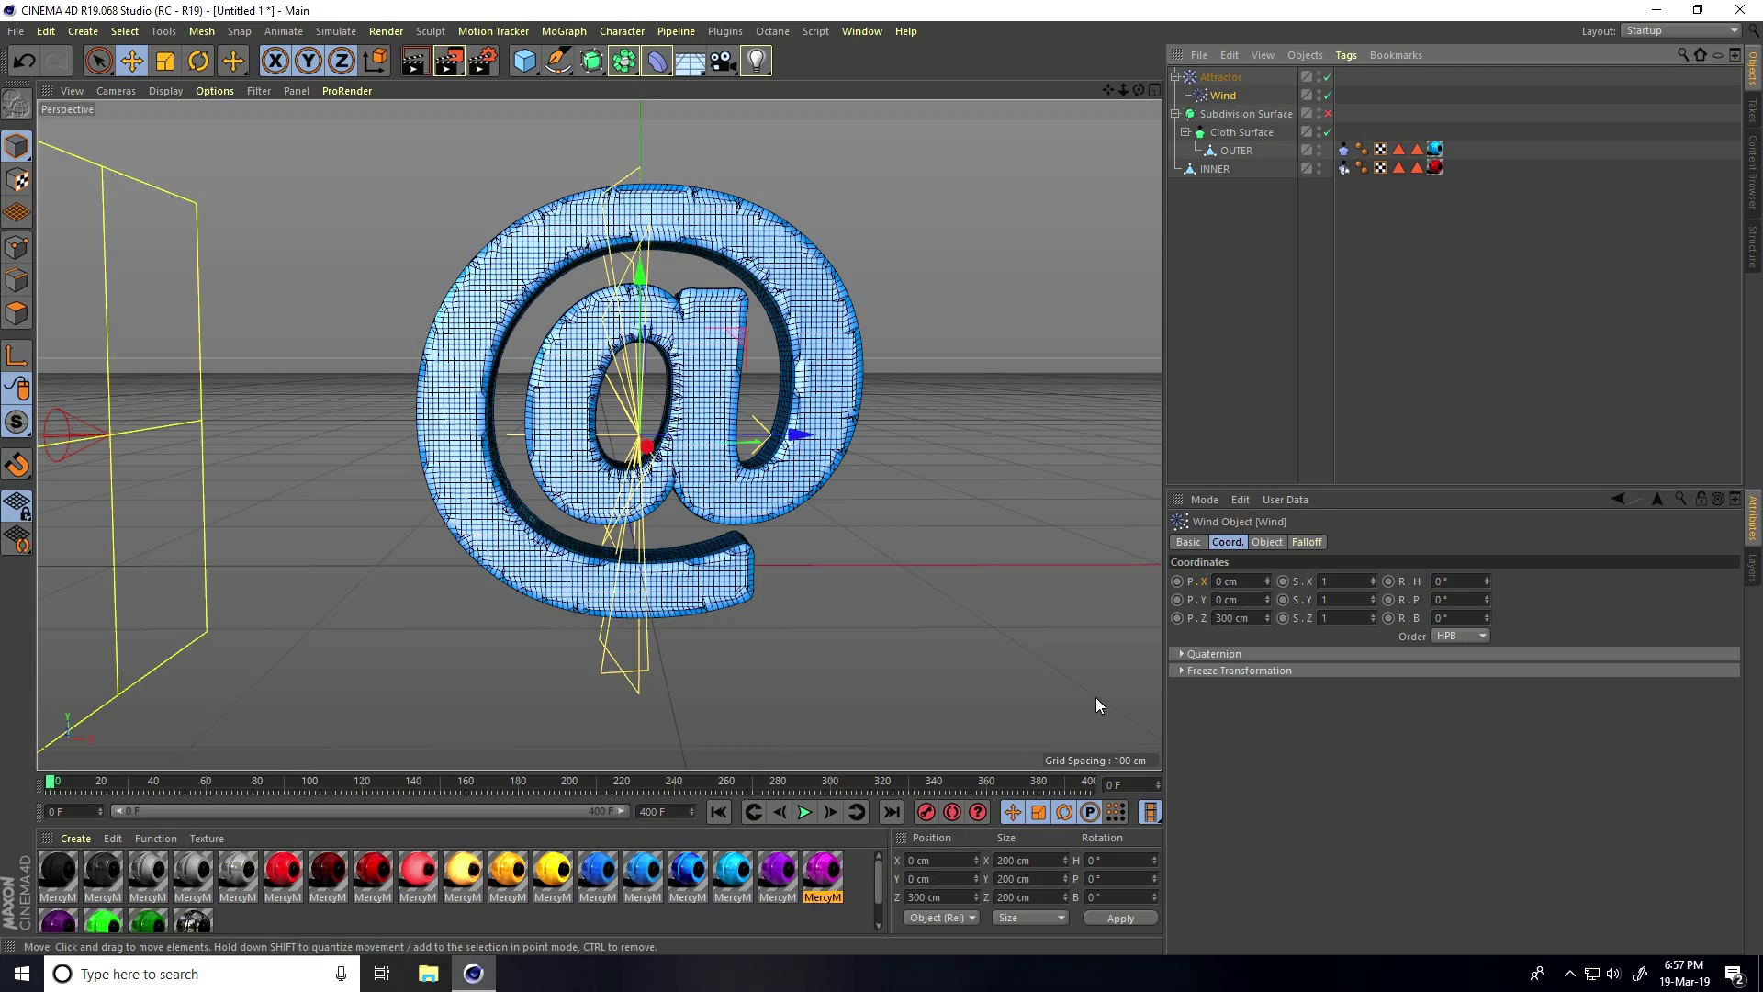
pyautogui.click(1235, 617)
pyautogui.write('0')
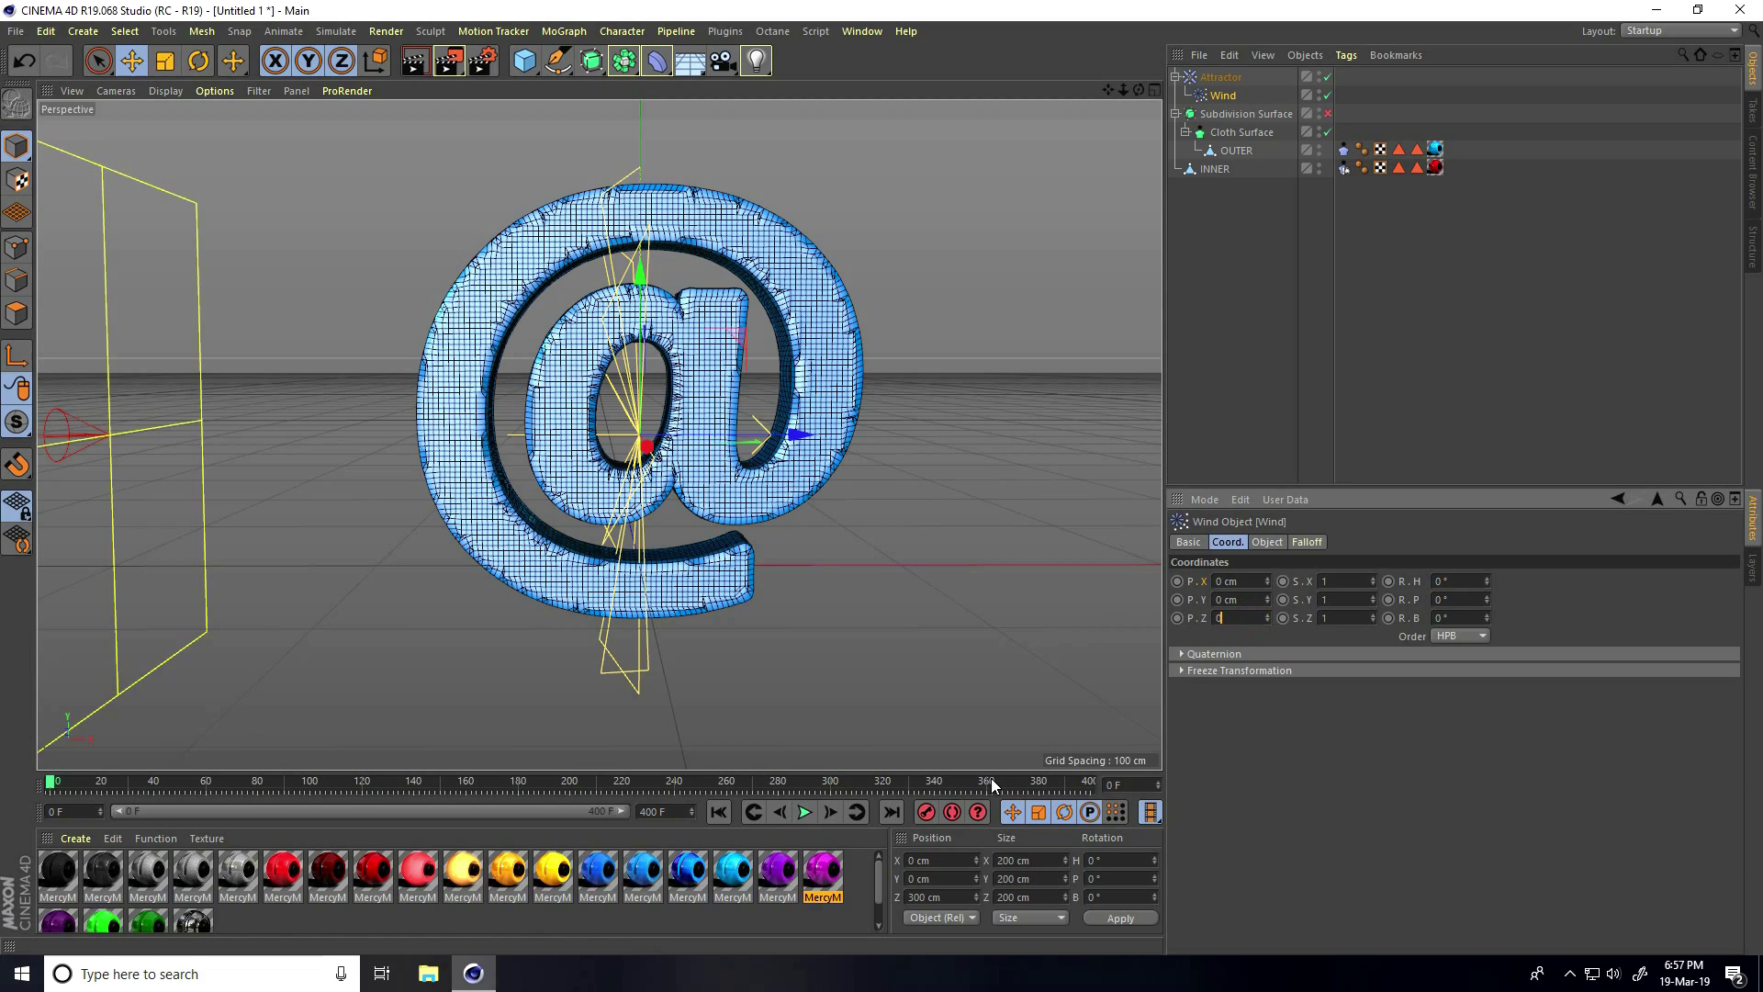
pyautogui.press('Return')
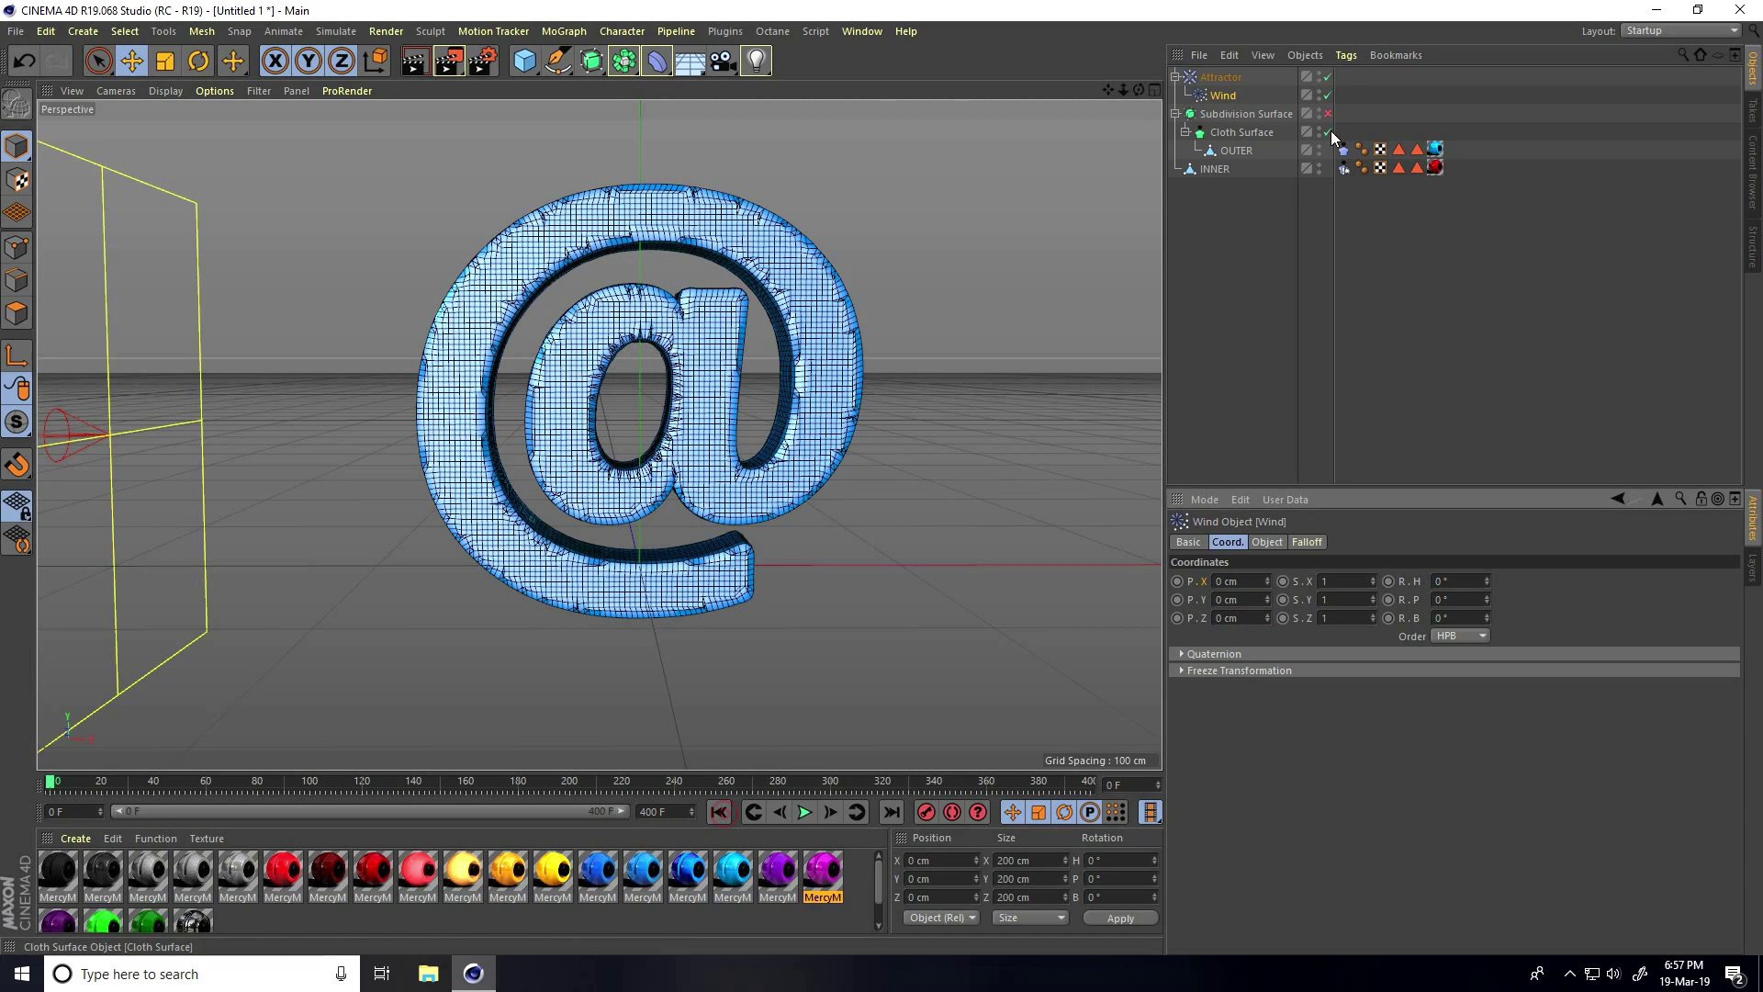
# - Add a Camera from the toolbar and orbit the view to see it
pyautogui.moveTo(716, 61); pyautogui.dragTo(751, 73)
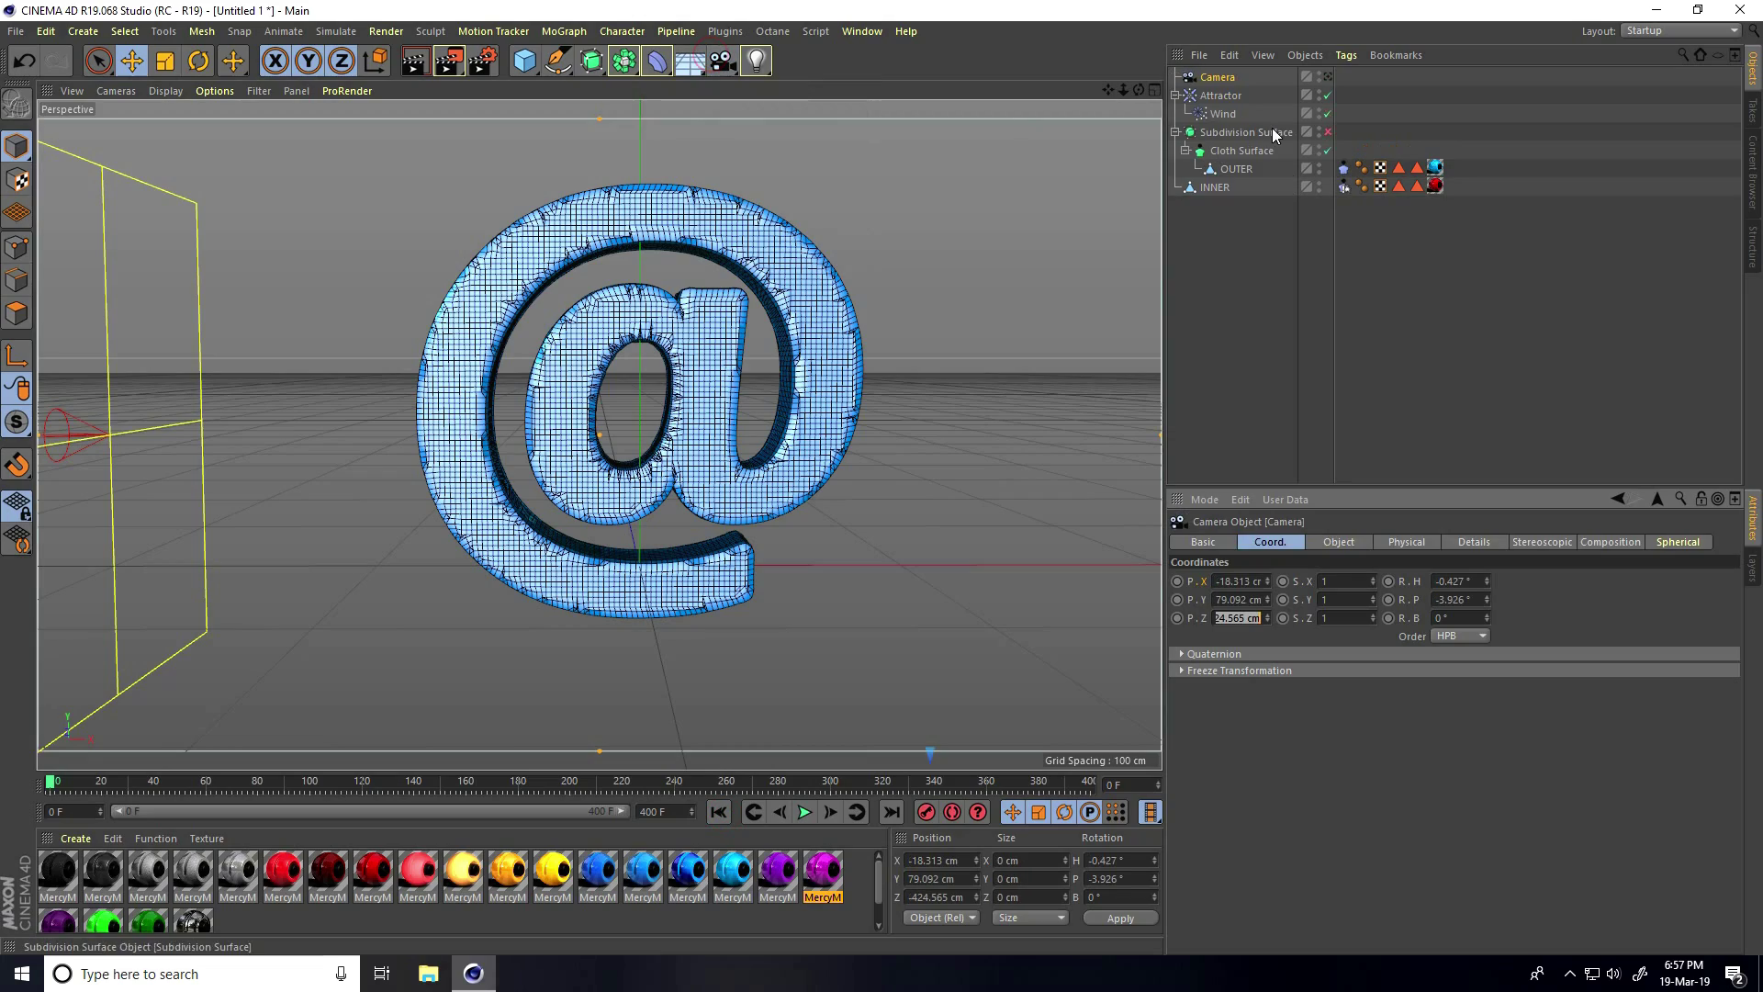
pyautogui.scroll(-5, 368, 441)
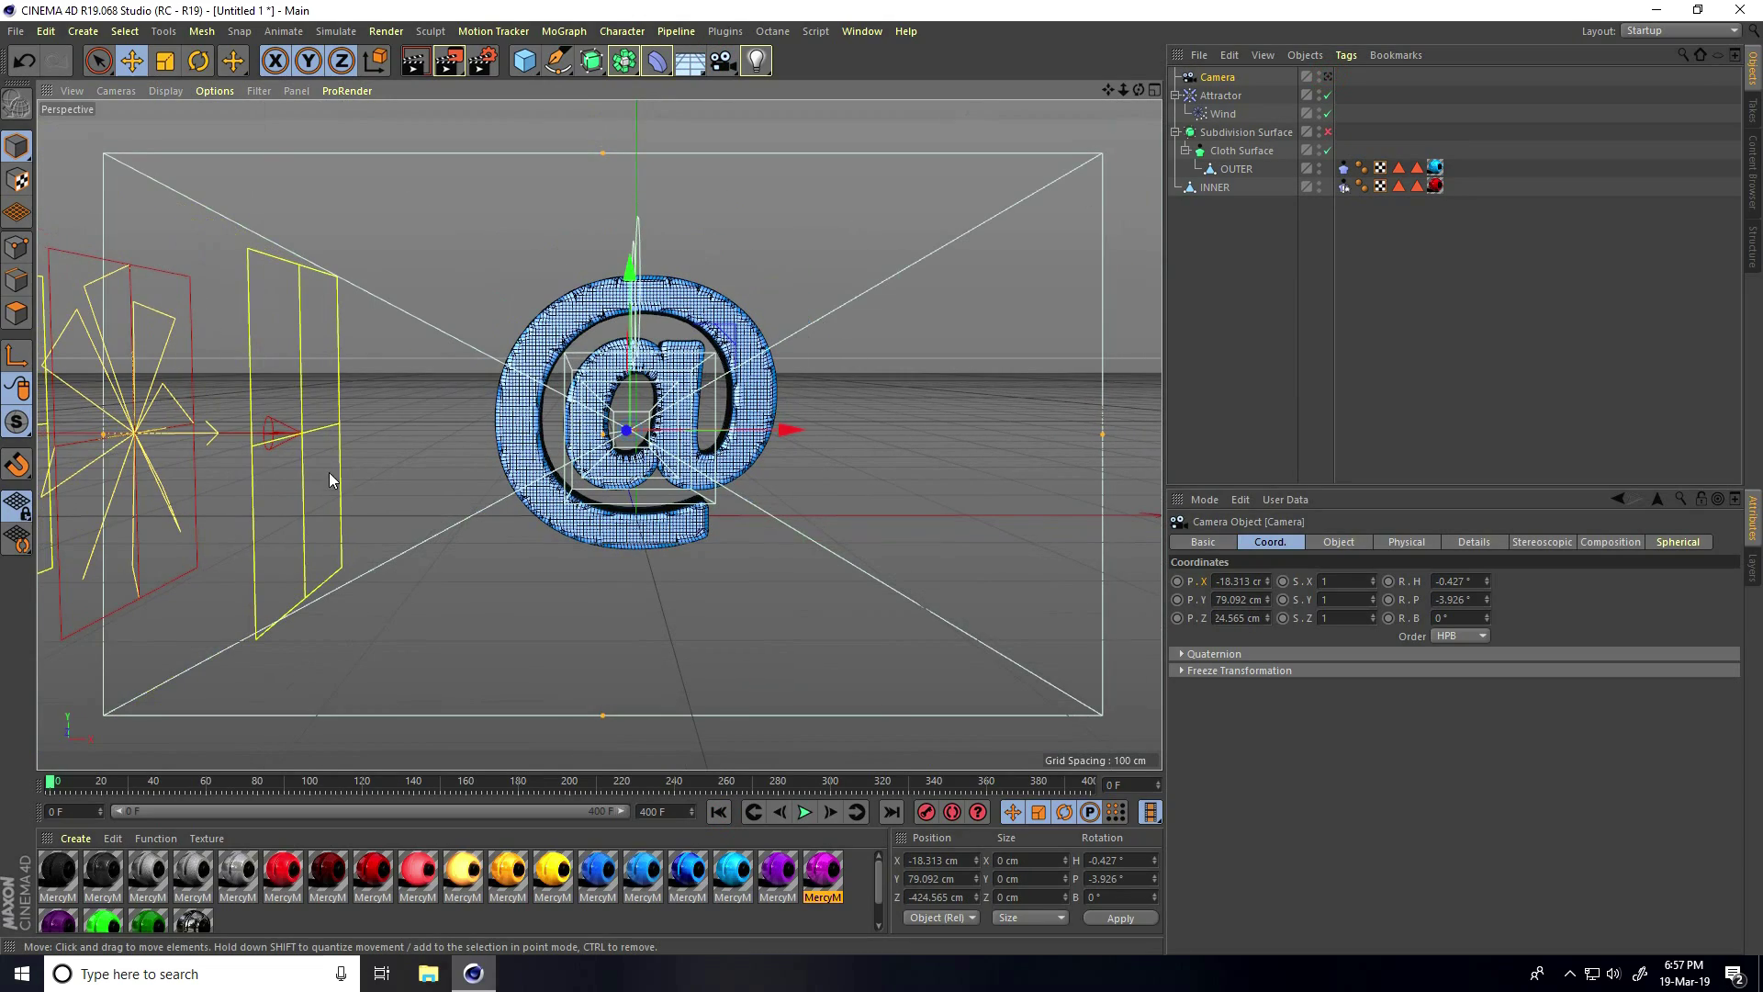
pyautogui.keyDown('alt'); pyautogui.moveTo(329, 472); pyautogui.dragTo(412, 501); pyautogui.keyUp('alt')
pyautogui.scroll(5, 411, 500)
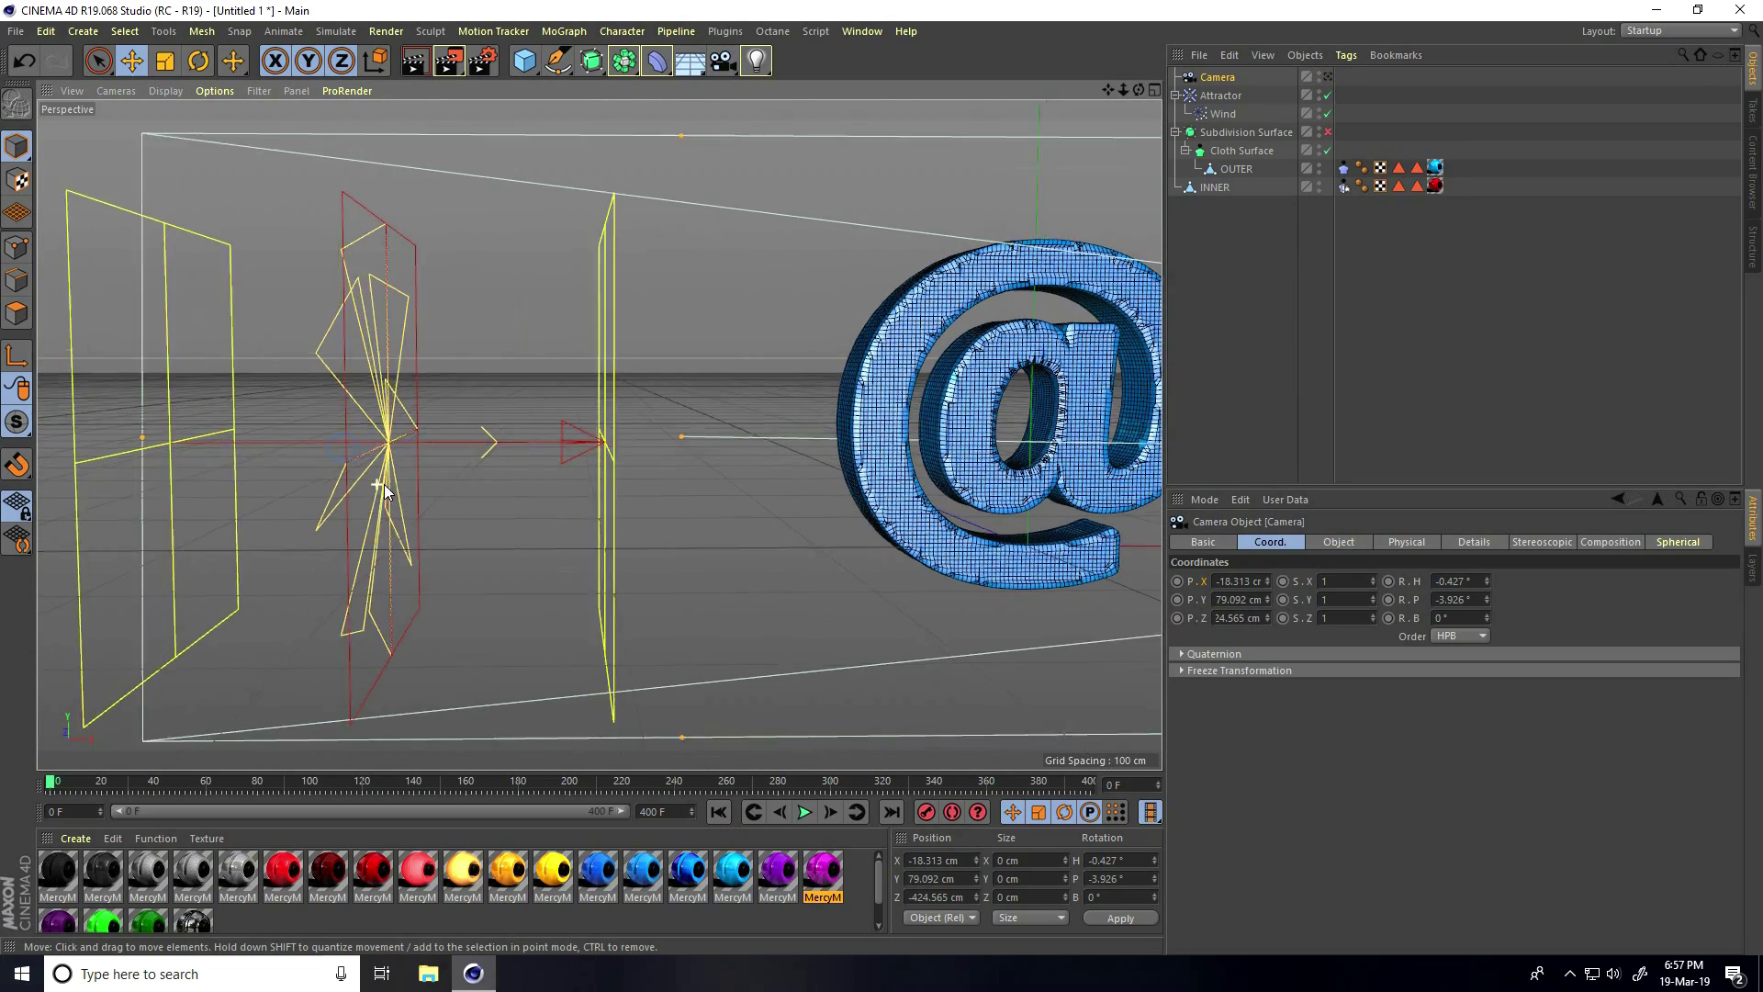
pyautogui.scroll(-4, 450, 483)
pyautogui.scroll(4, 450, 483)
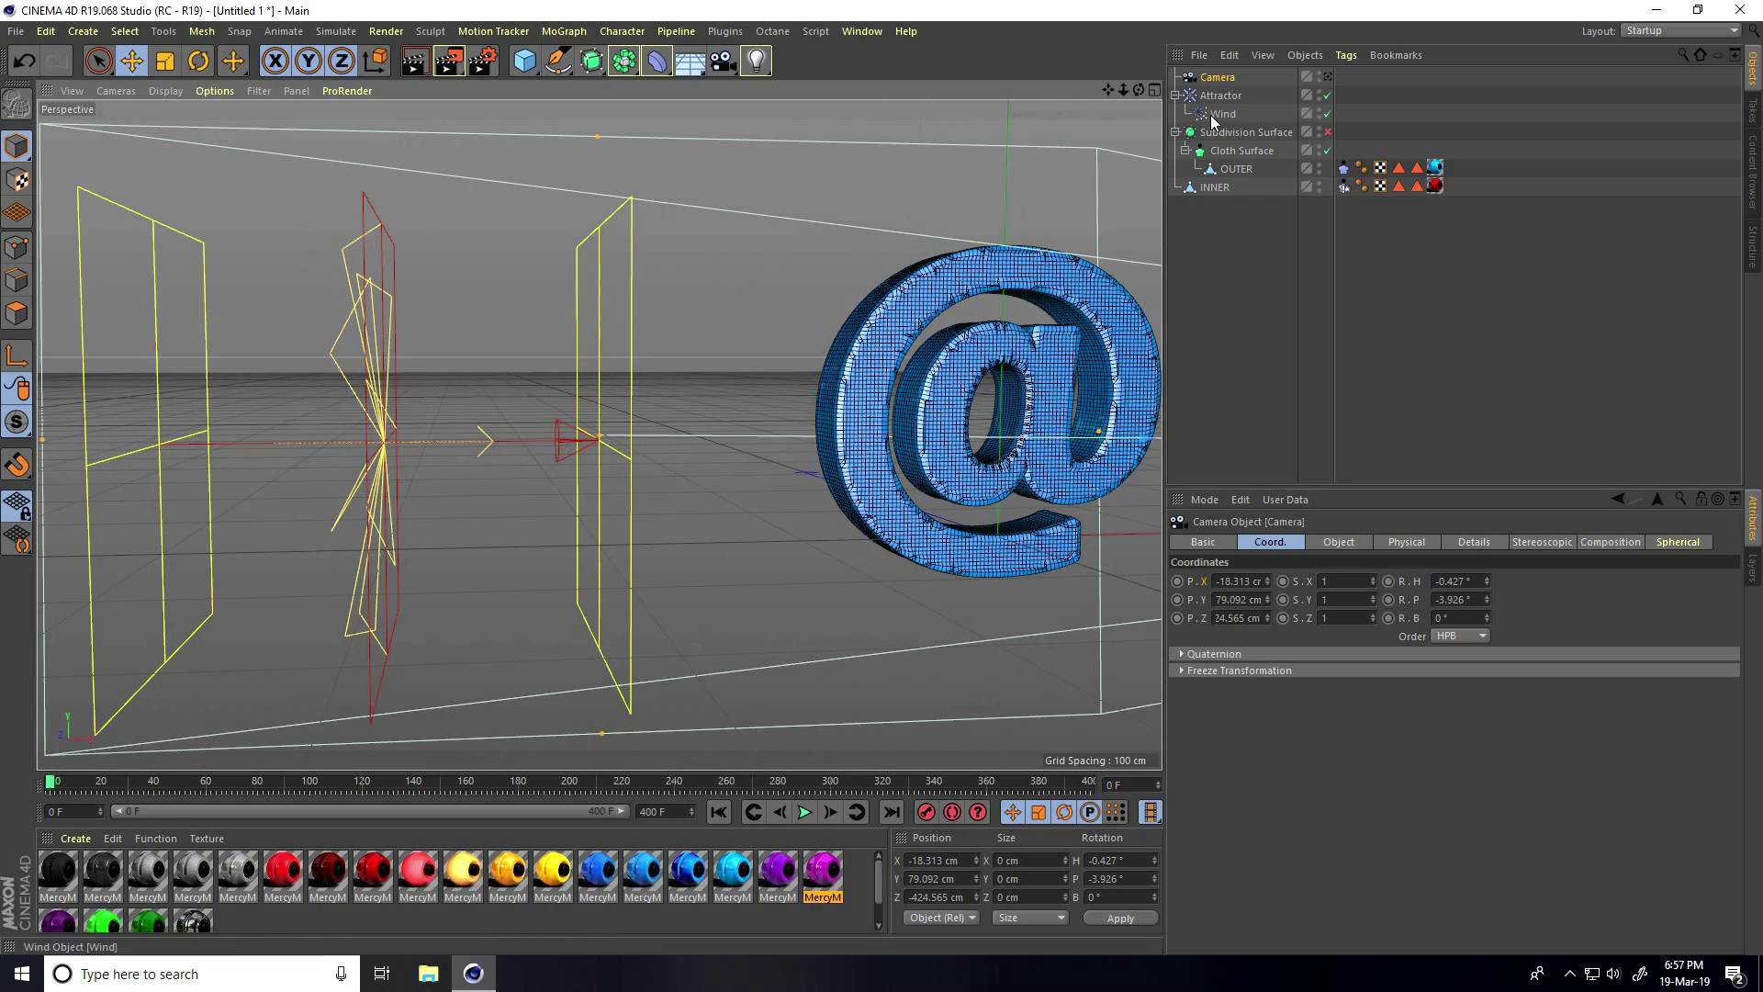
# - Give the Wind a Wind Speed of 10 cm and 10 % Turbulence
pyautogui.click(1223, 113)
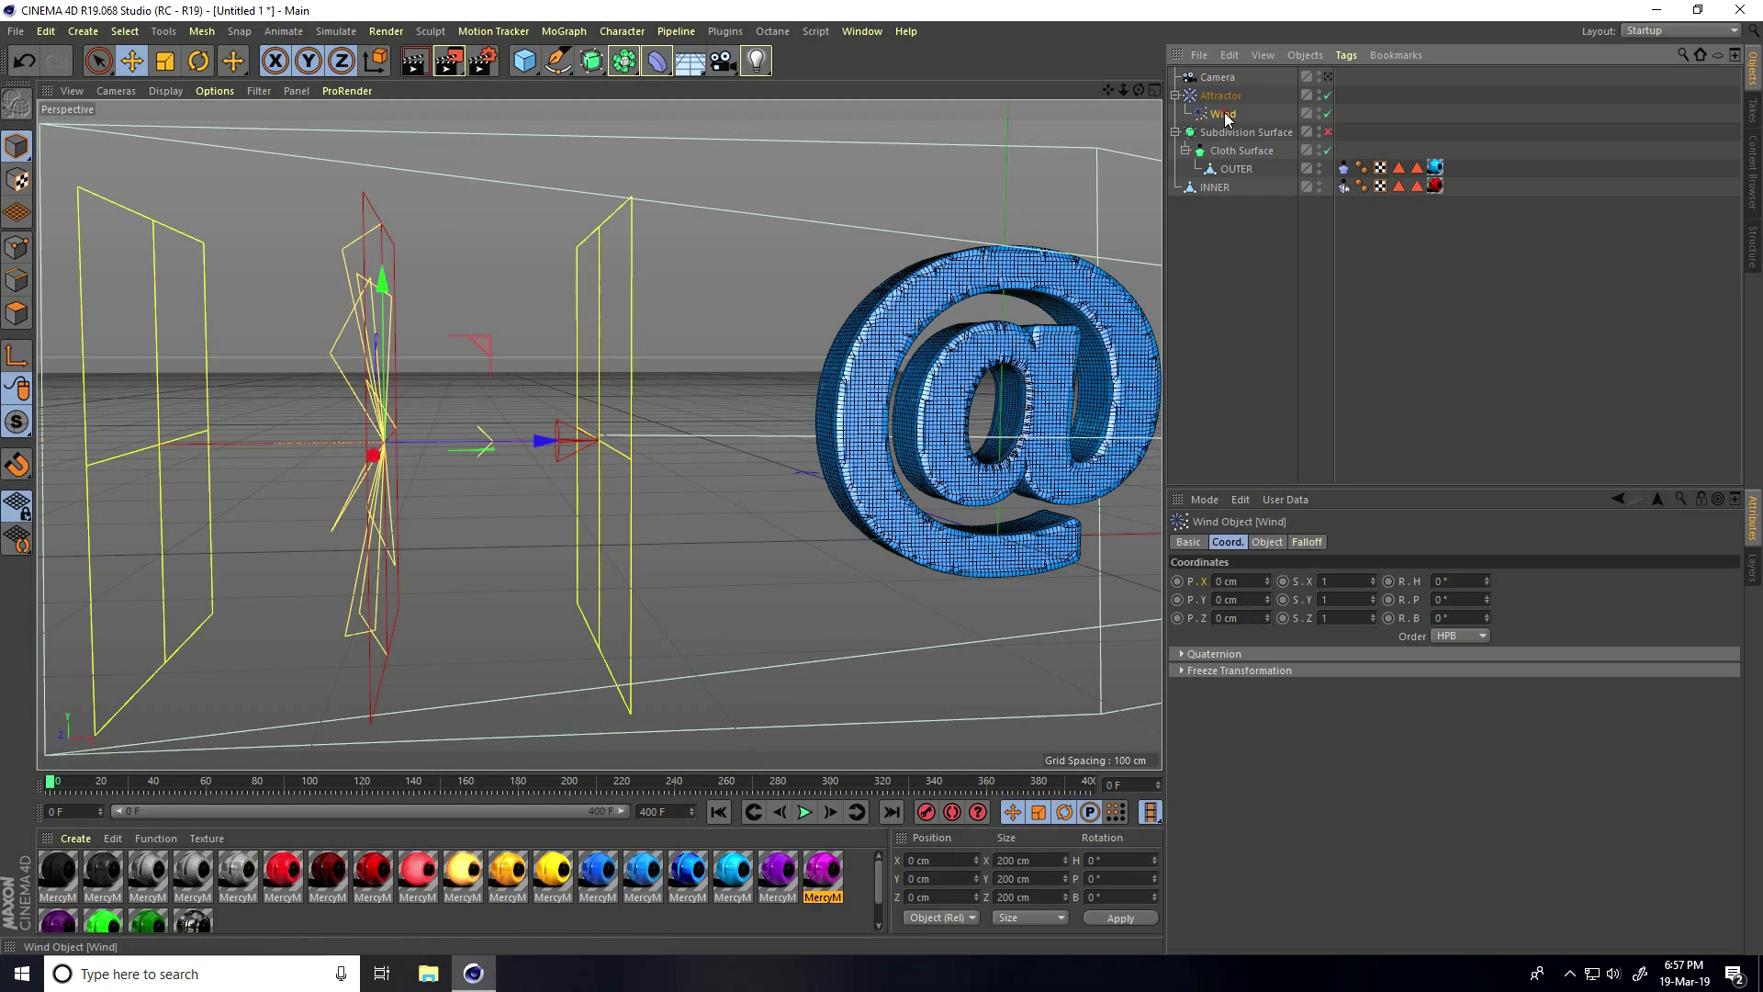
pyautogui.click(1265, 543)
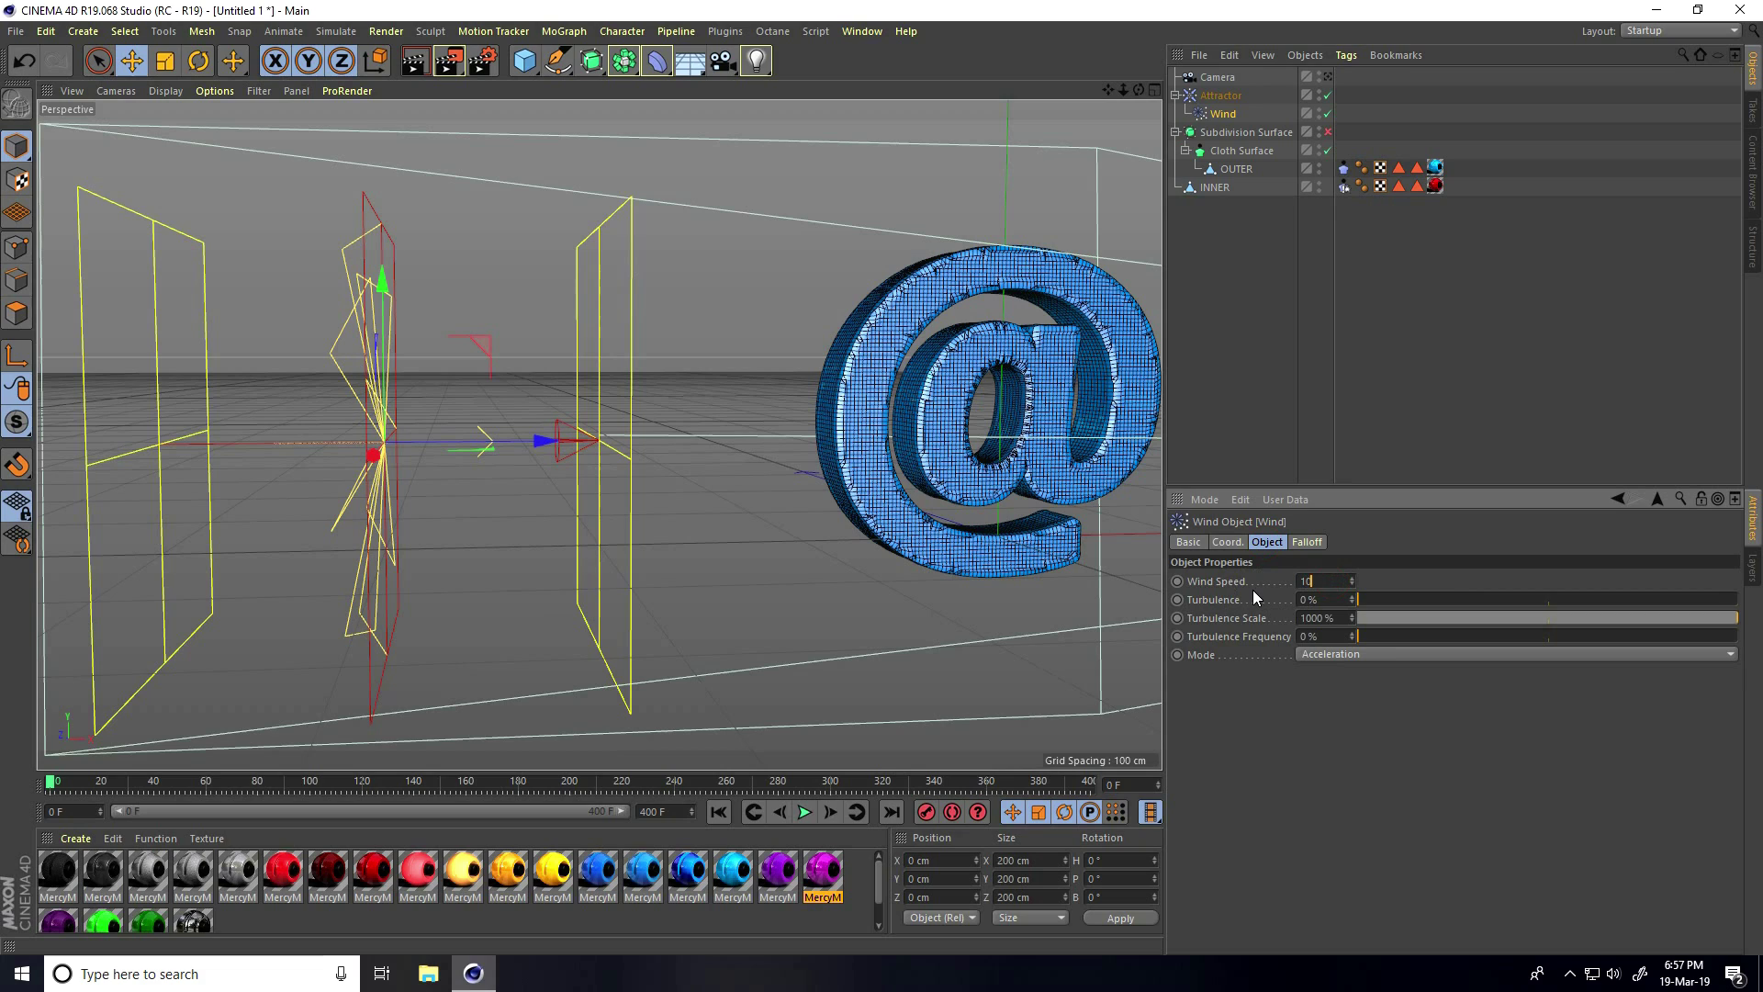
pyautogui.write('10')
pyautogui.press('Return')
pyautogui.doubleClick(1322, 598)
pyautogui.write('10')
pyautogui.press('Return')
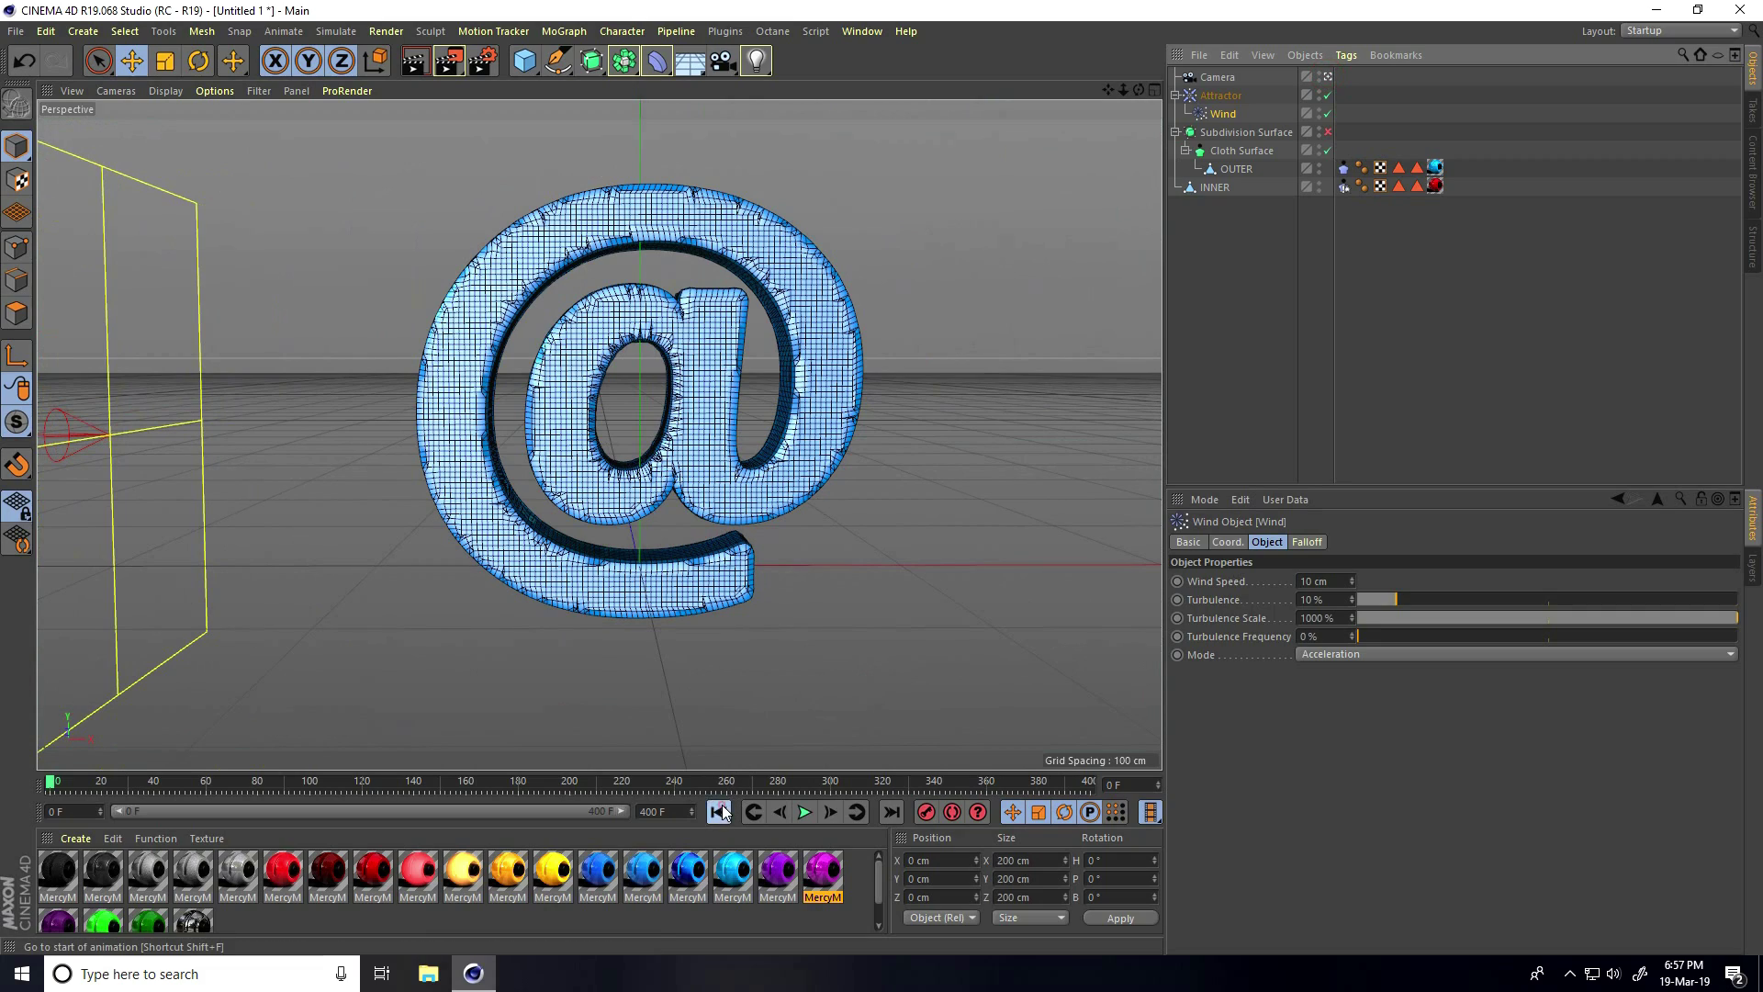
# - Play the wind-driven simulation from frame 0, then scrub ahead to about frame 60
pyautogui.click(720, 812)
pyautogui.click(805, 811)
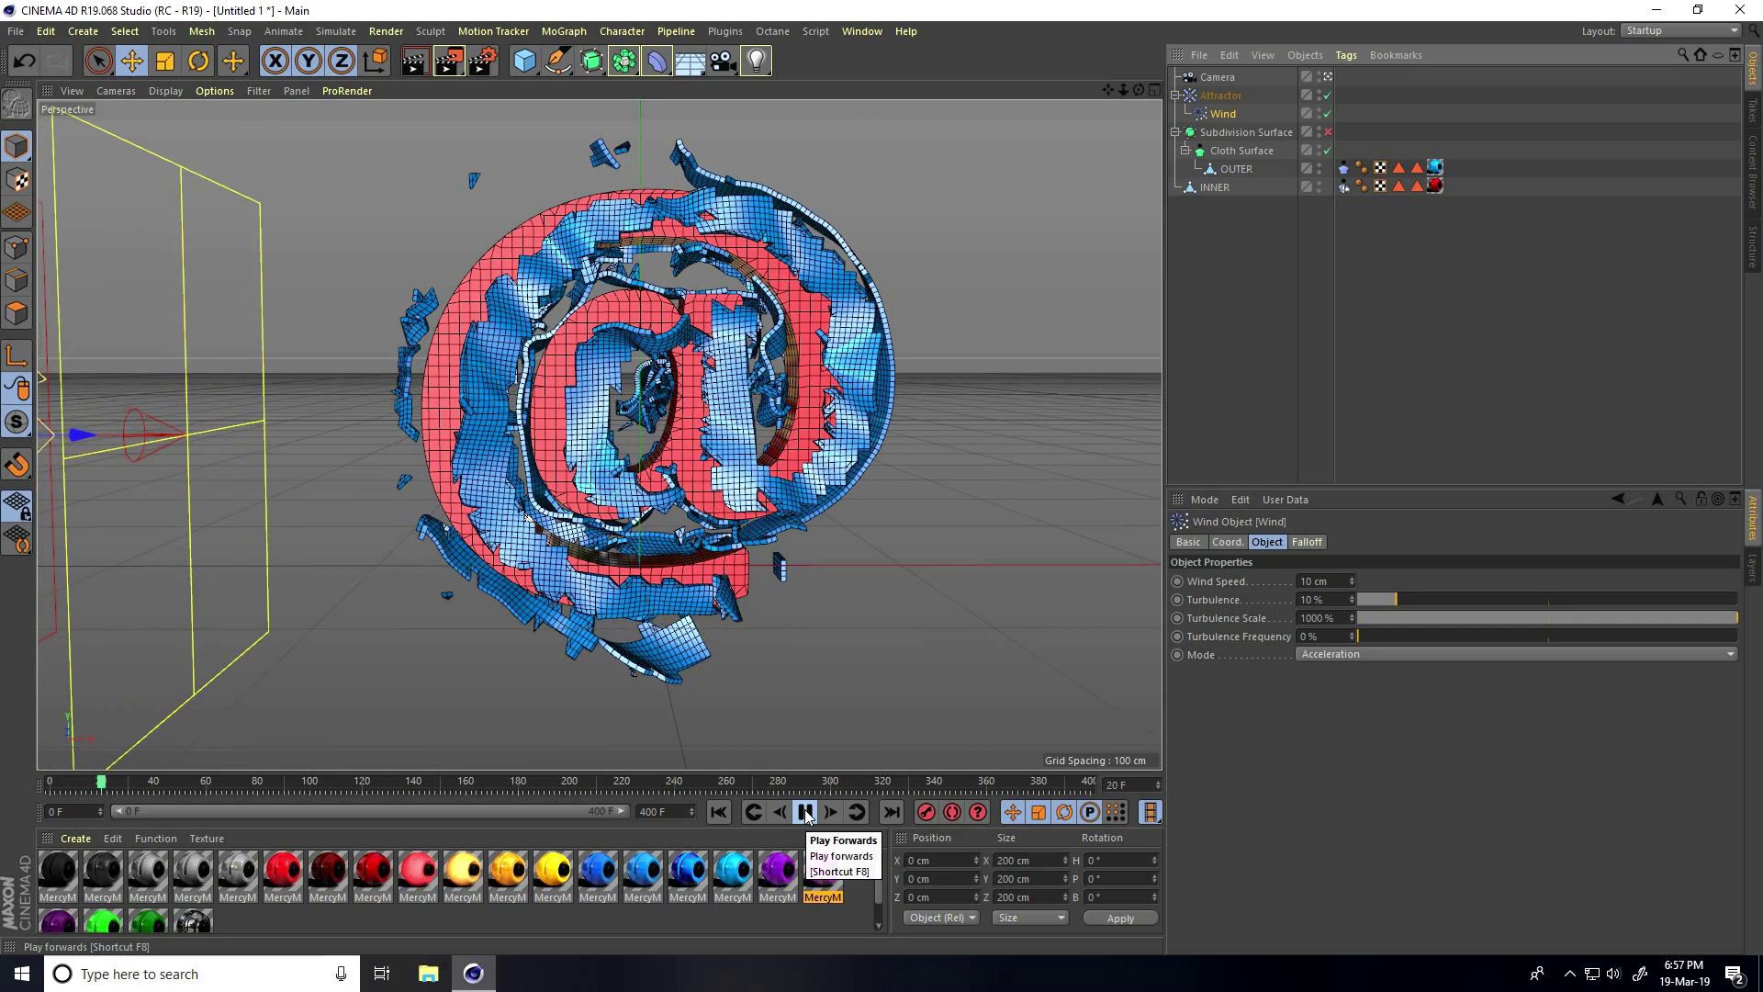
pyautogui.click(806, 811)
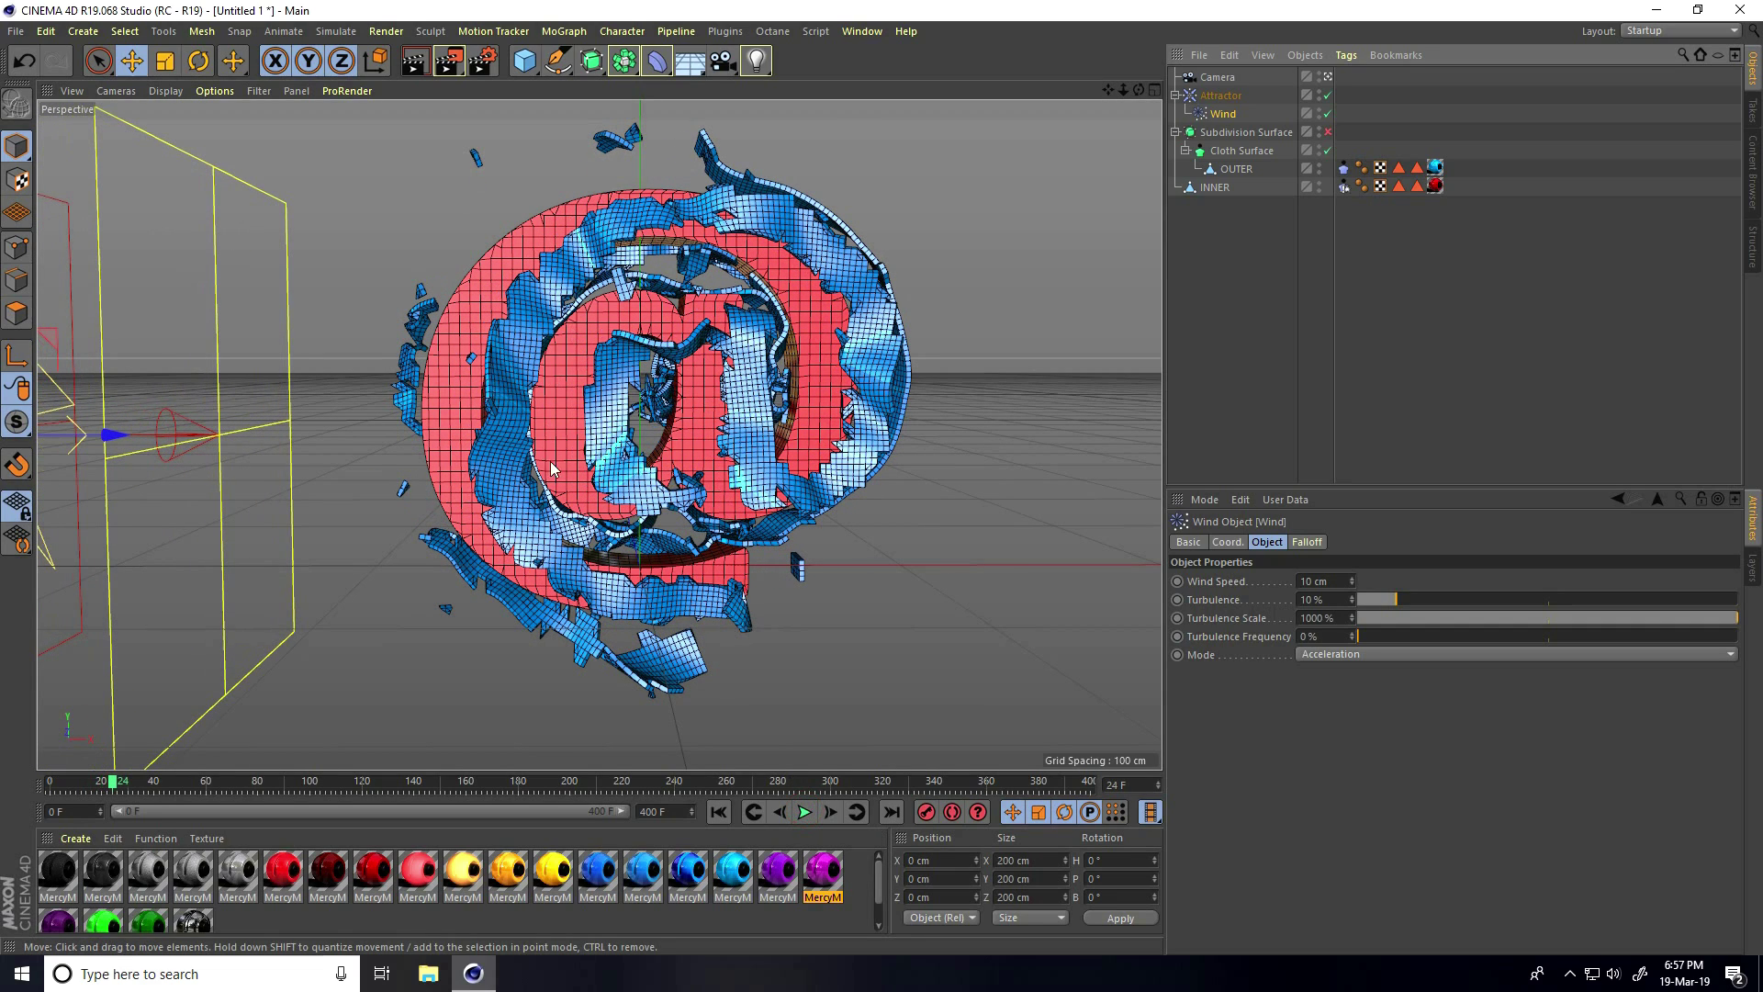
pyautogui.click(719, 812)
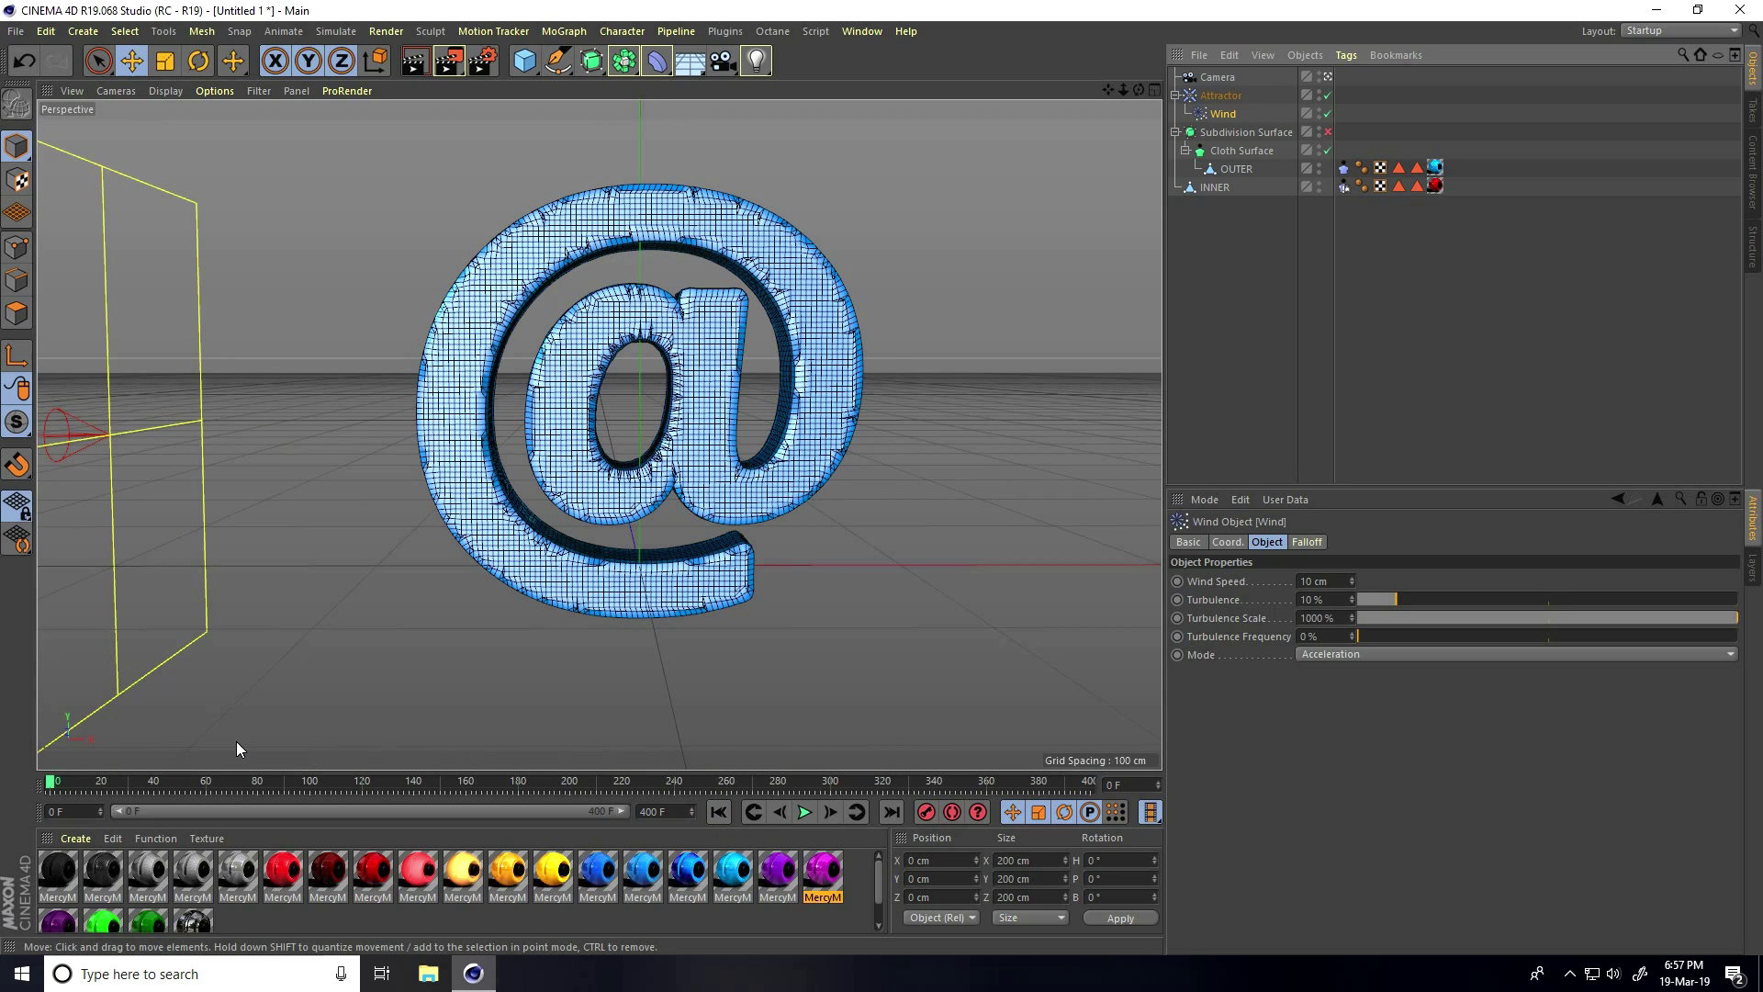
pyautogui.moveTo(53, 785)
pyautogui.mouseDown()
pyautogui.moveTo(228, 791)
pyautogui.moveTo(205, 786)
pyautogui.mouseUp()
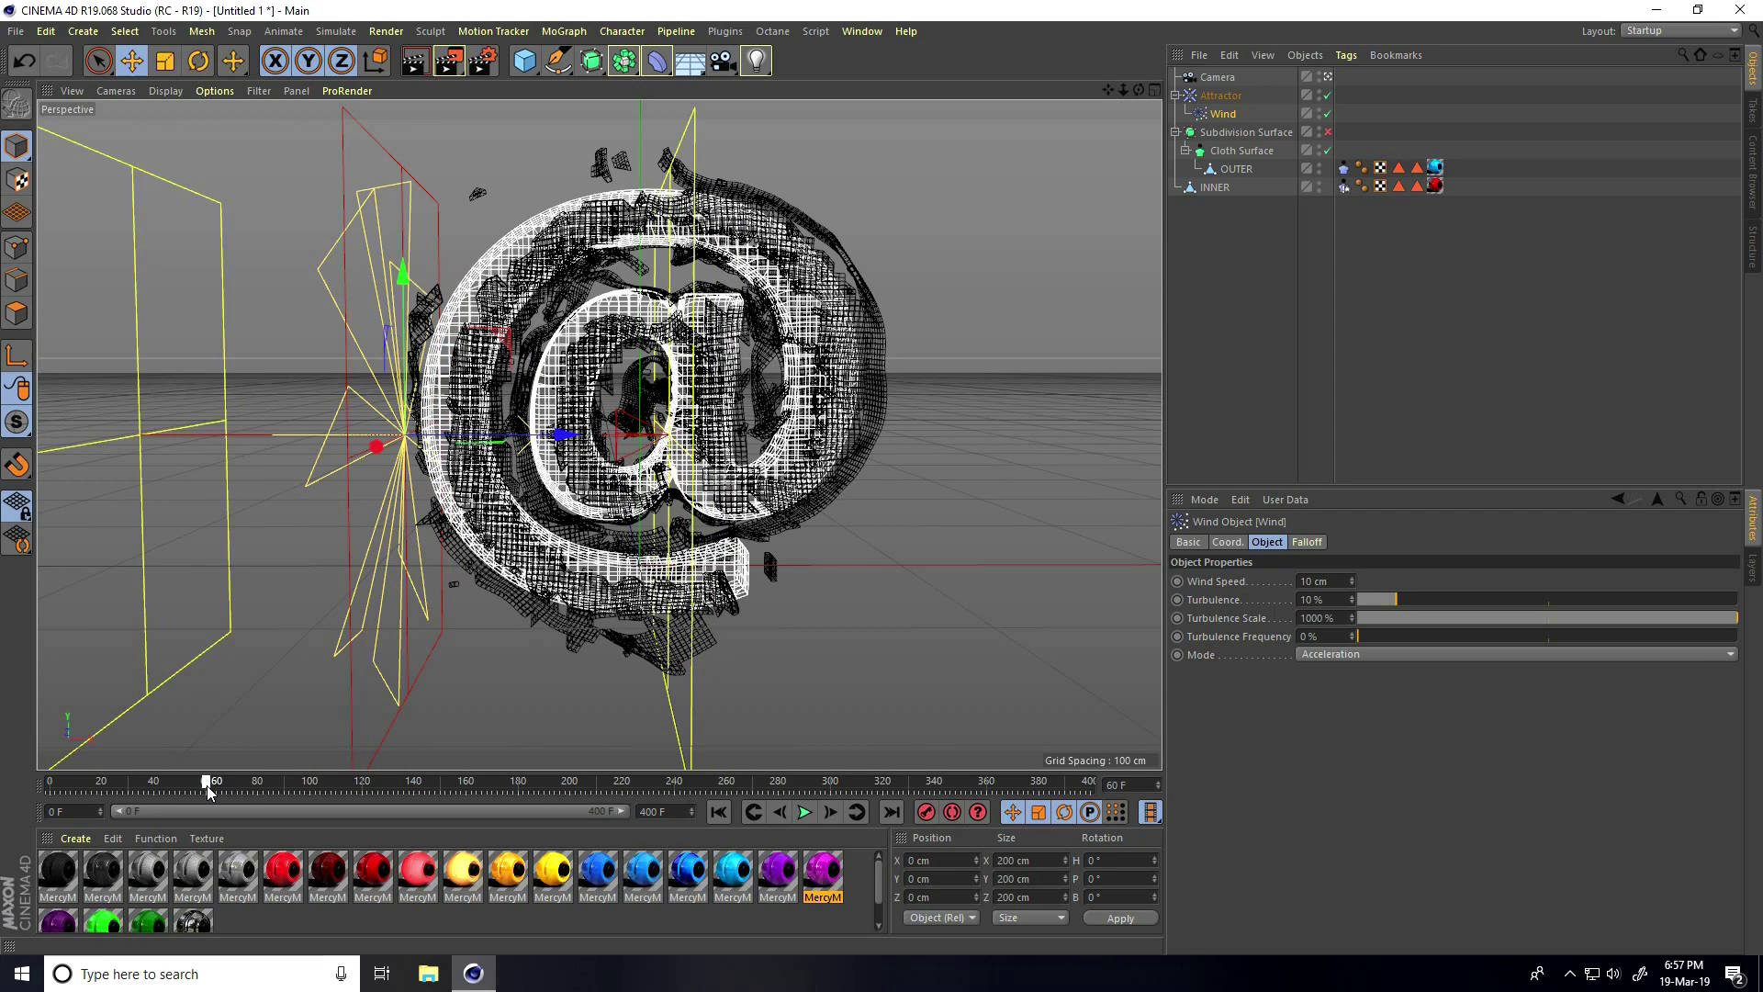
# - Keyframe the Wind Speed at 0 cm and Turbulence at 0 % on the current frame
pyautogui.doubleClick(1333, 581)
pyautogui.write('0')
pyautogui.press('Return')
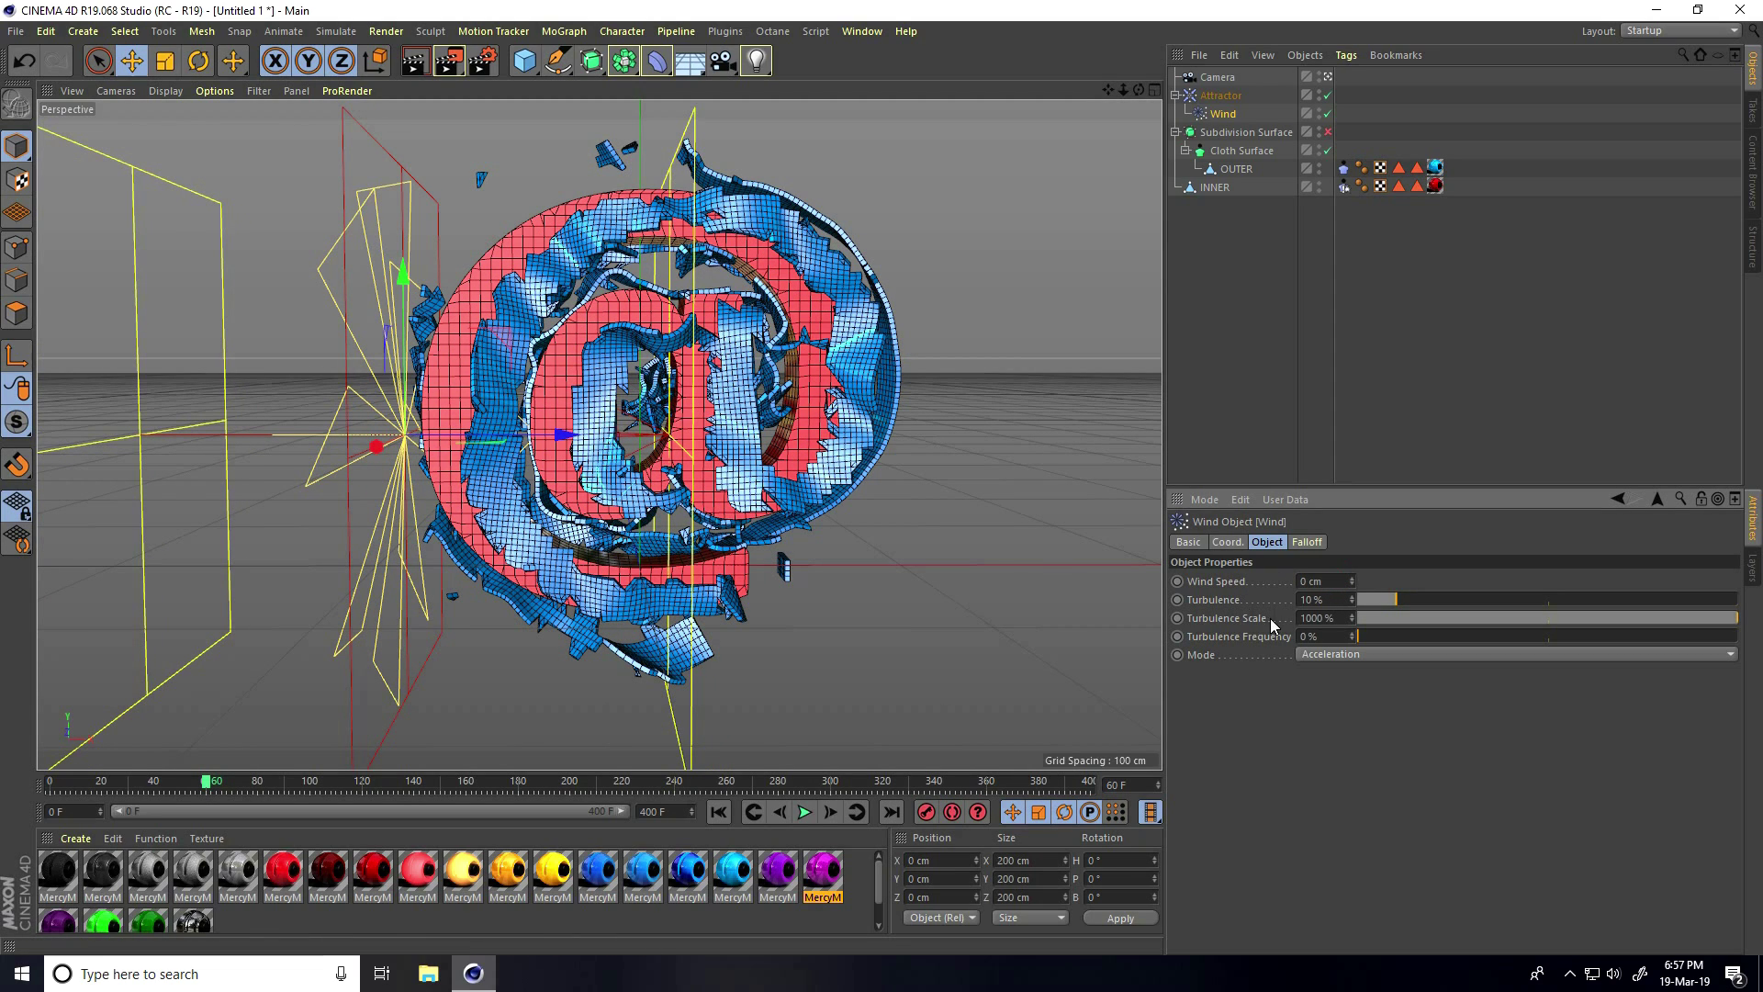
pyautogui.write('0')
pyautogui.press('Return')
pyautogui.click(1177, 582)
pyautogui.click(1177, 599)
# - At a later frame, set the Wind Speed to 10 cm and Turbulence to 10 %
pyautogui.moveTo(210, 791); pyautogui.dragTo(441, 786)
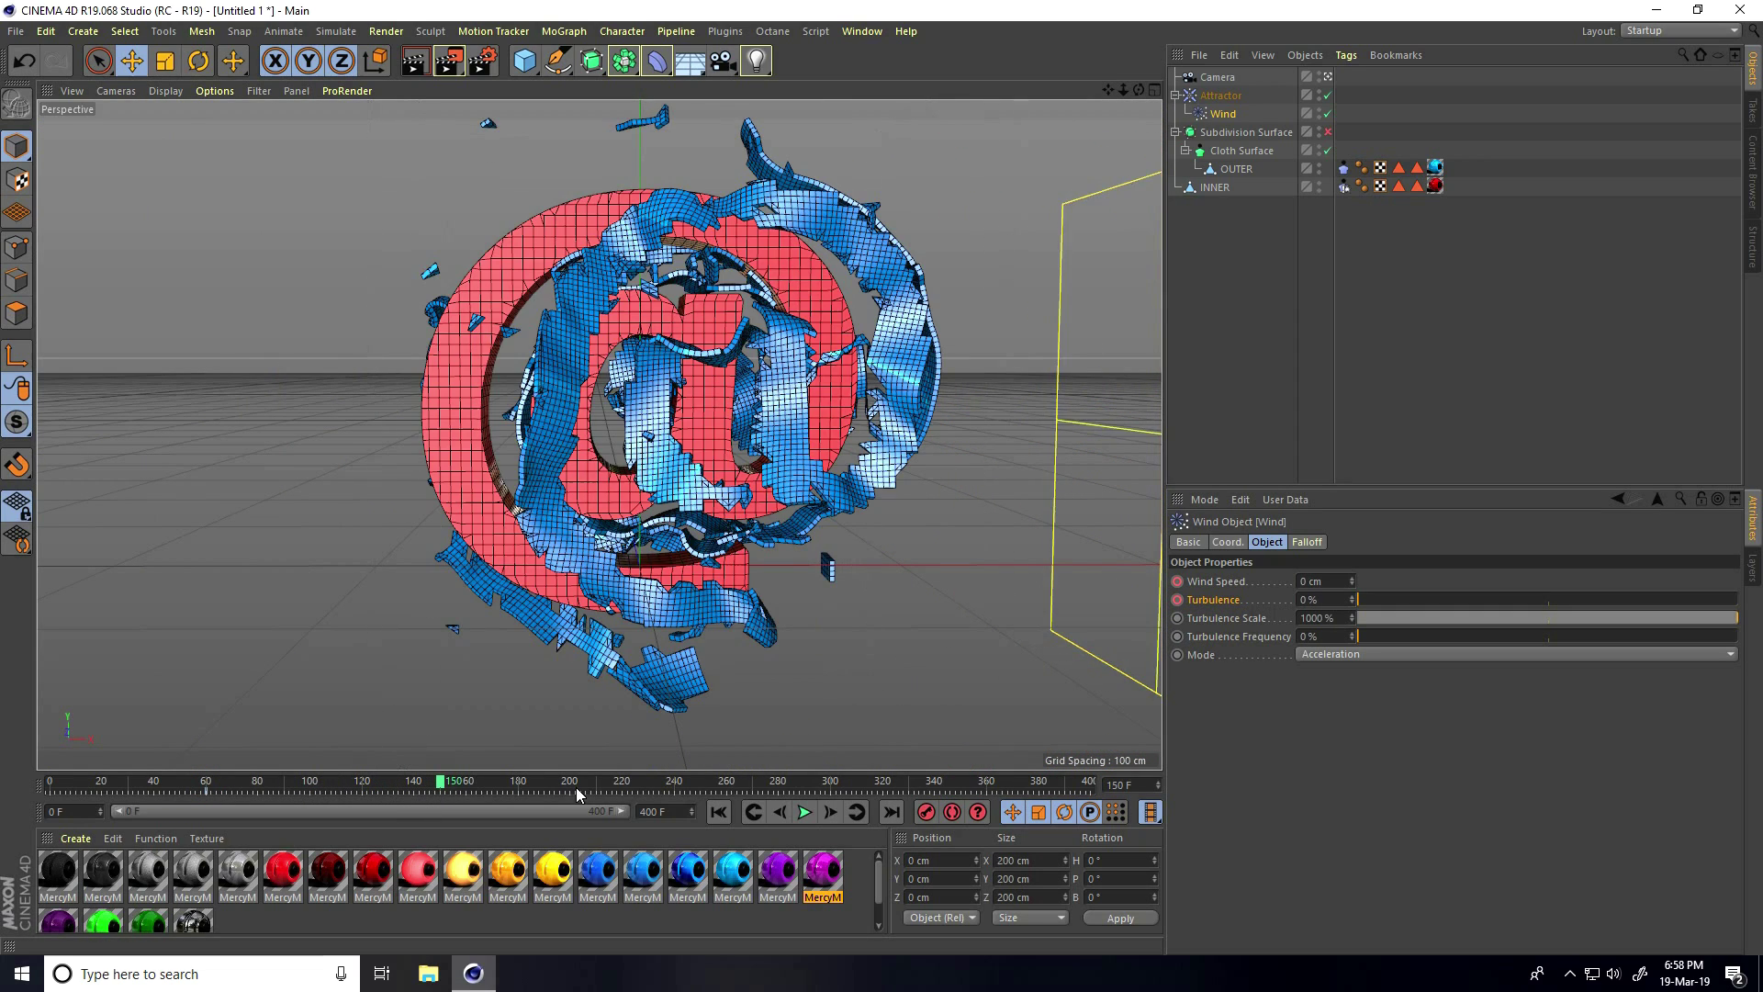
pyautogui.doubleClick(1329, 582)
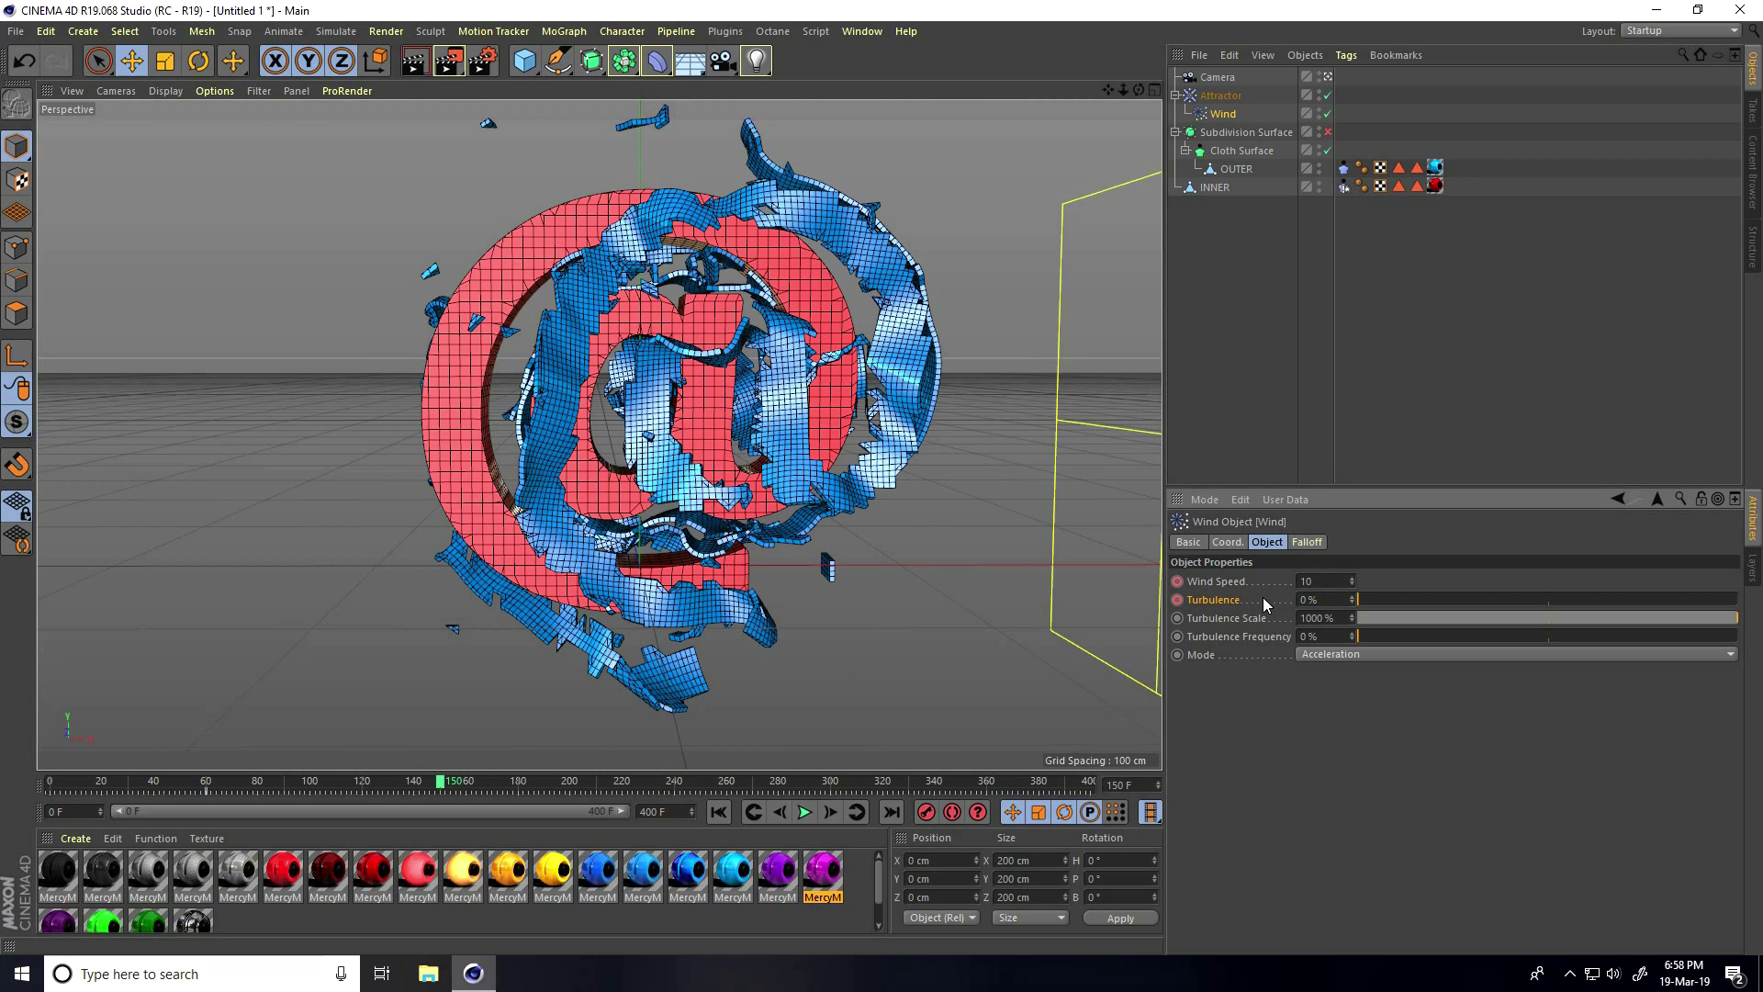
pyautogui.press('Tab')
pyautogui.write('10')
pyautogui.press('Return')
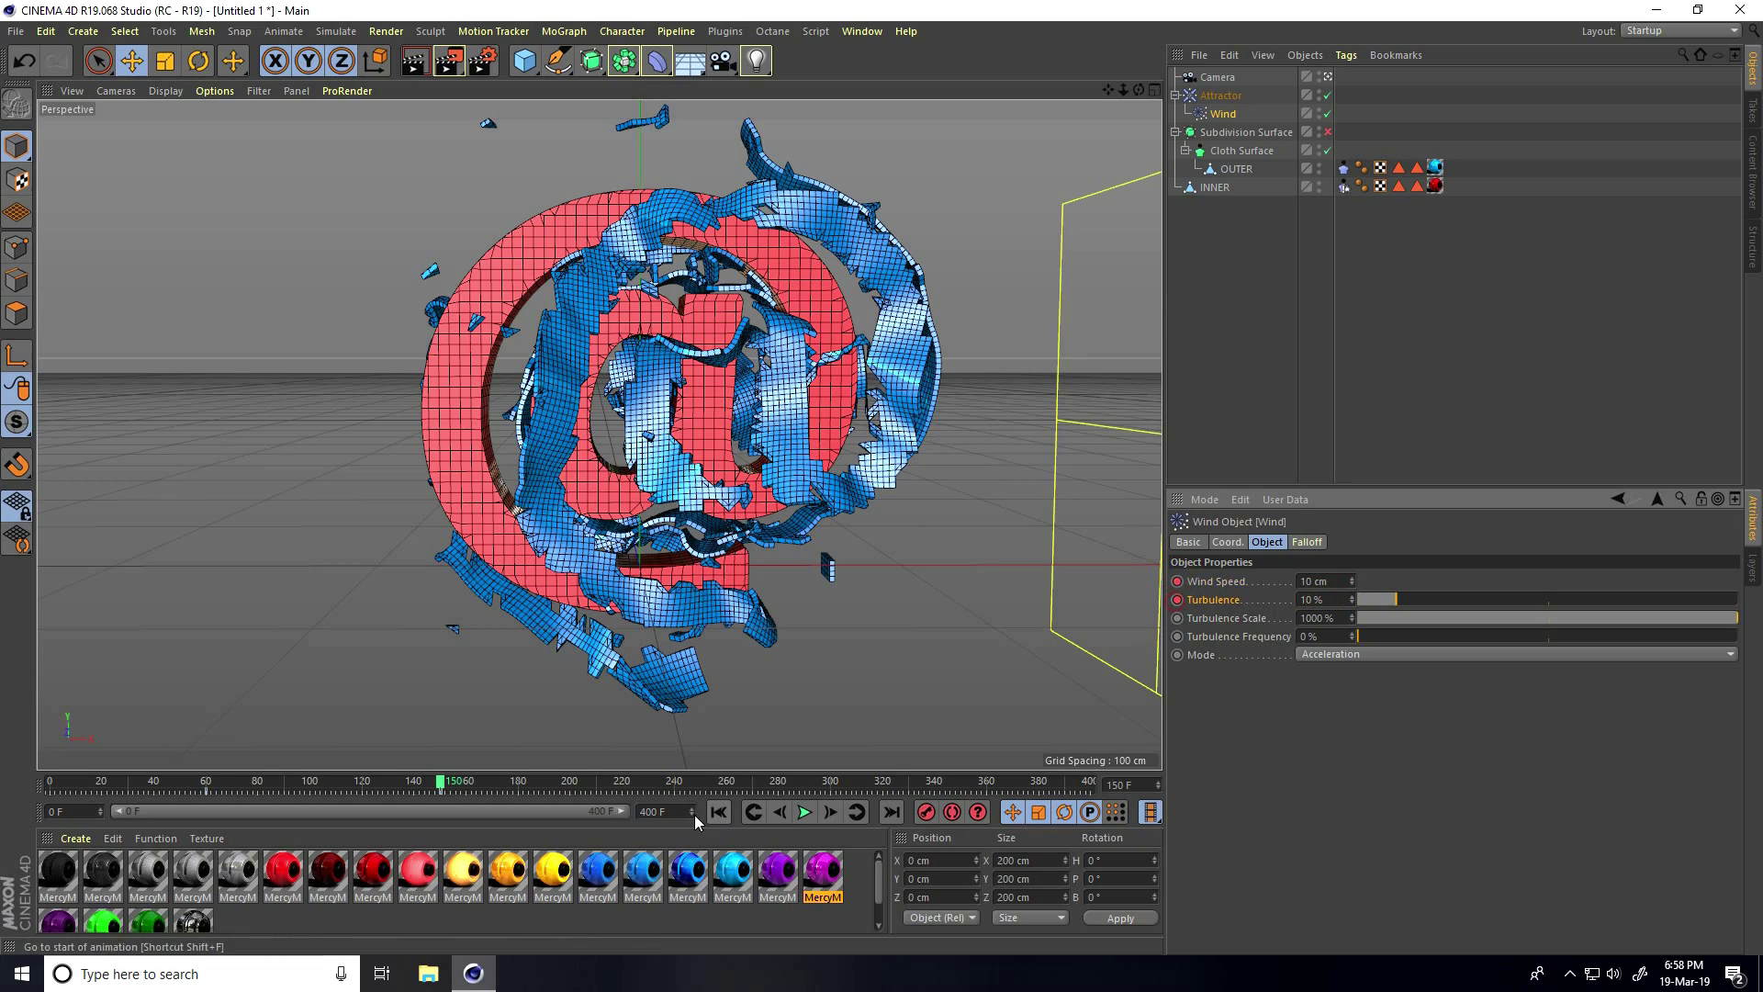
# - Replay the simulation from the start to frame 118, then select the Camera object
pyautogui.click(718, 812)
pyautogui.click(804, 812)
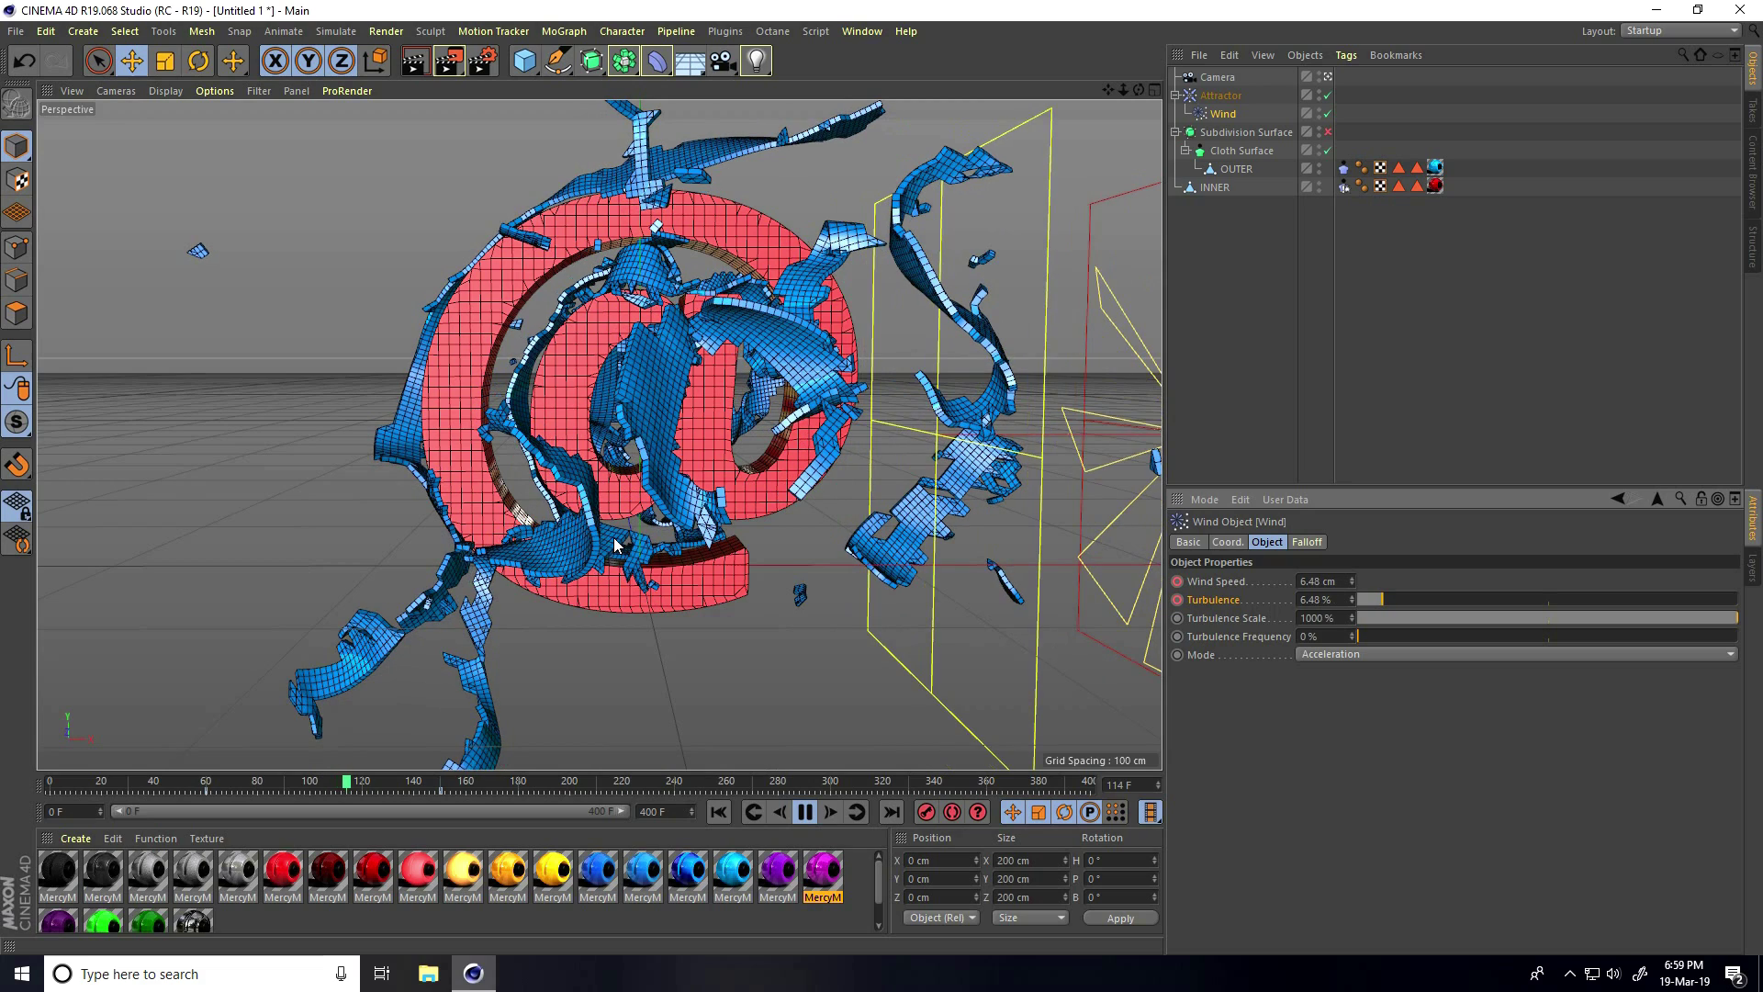
pyautogui.click(804, 812)
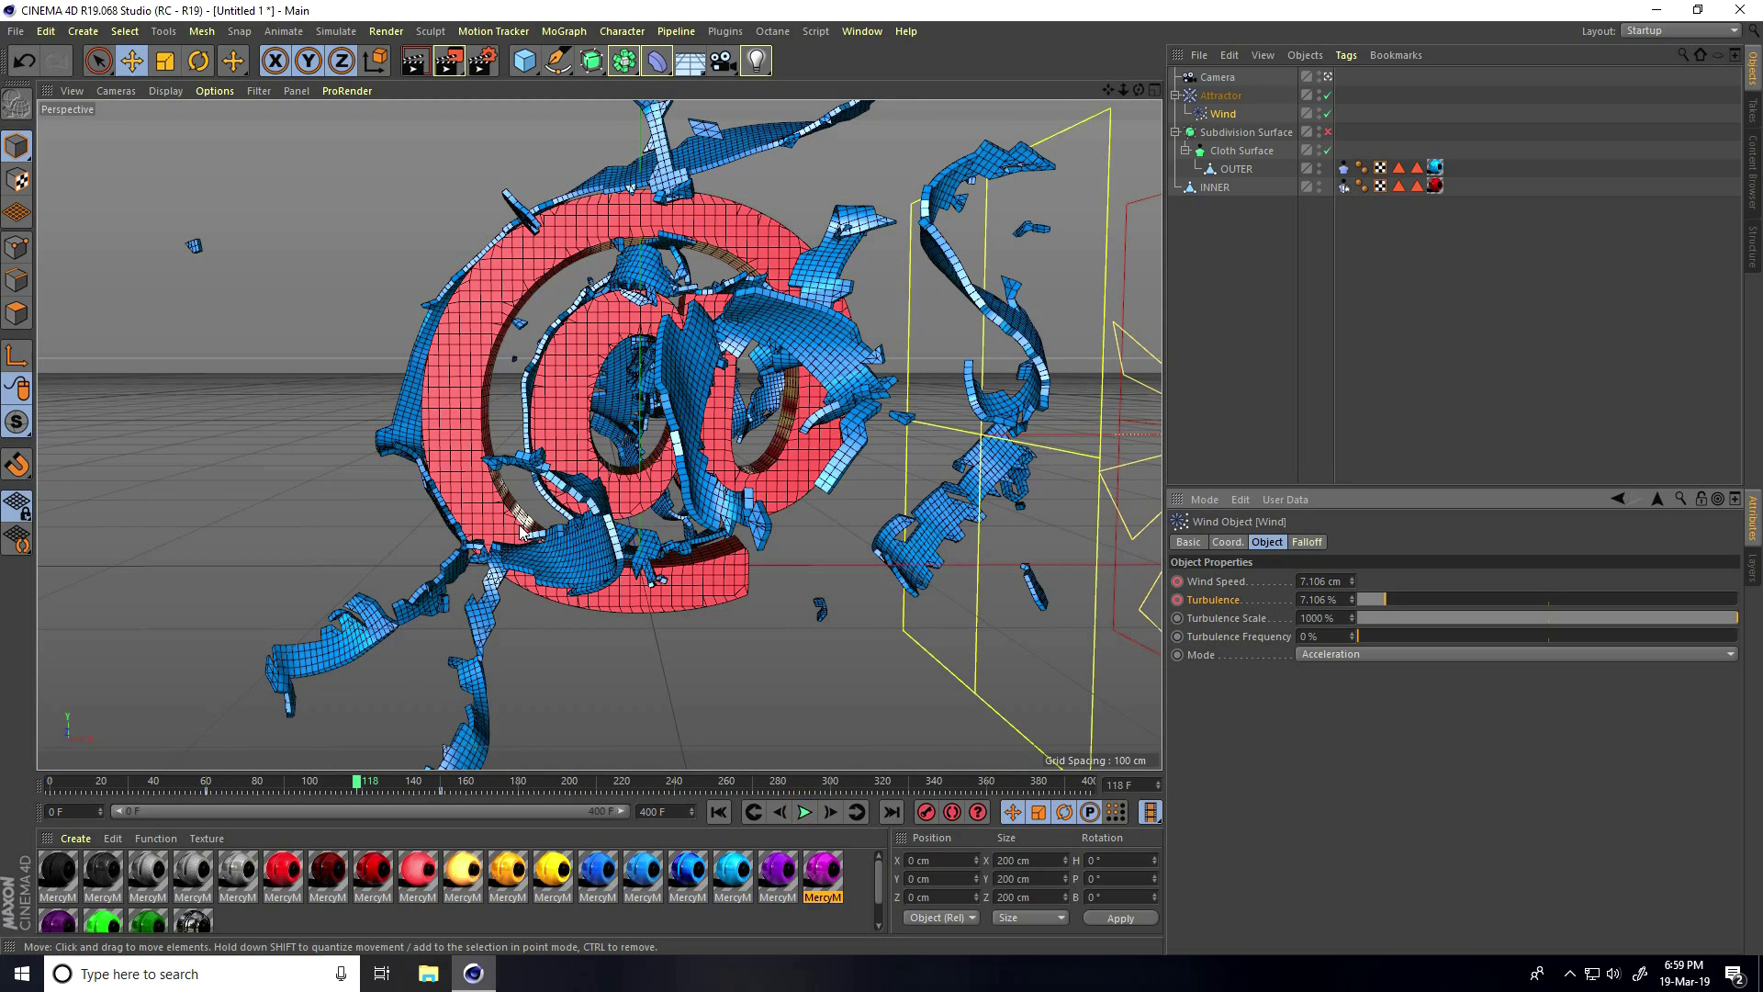
pyautogui.click(1217, 78)
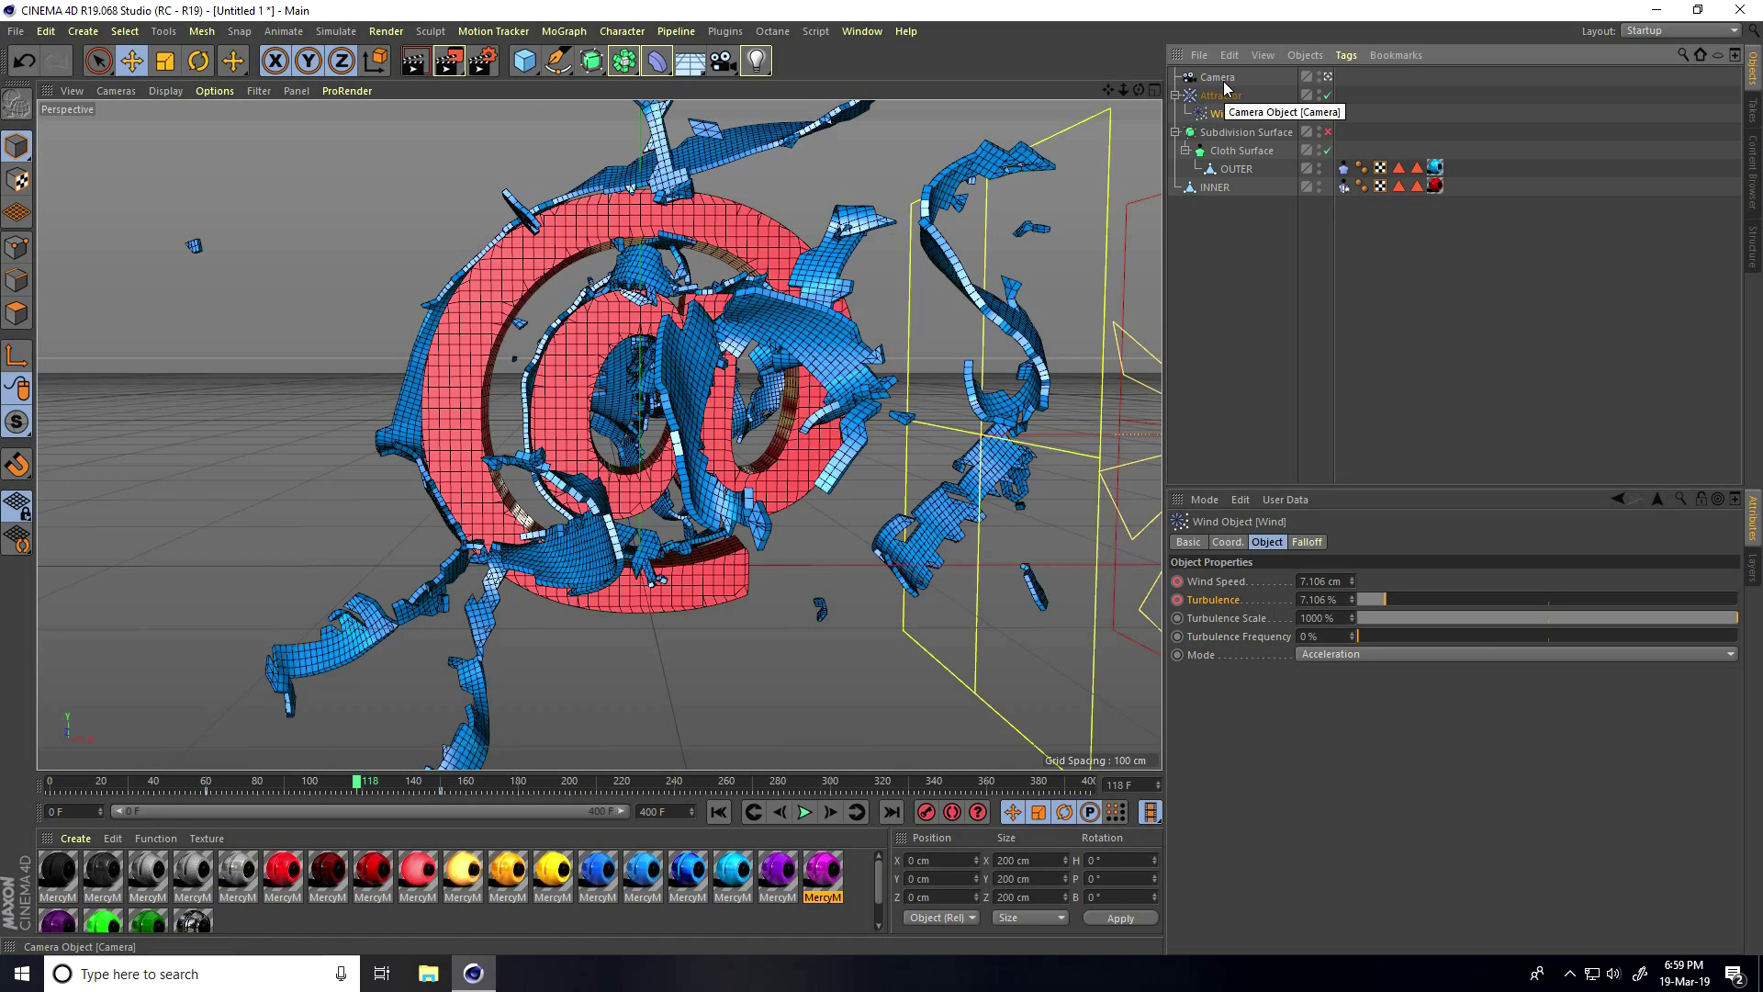
# - Level the camera with heading and pitch at 0° and frame the @ large in view
pyautogui.click(718, 811)
pyautogui.keyDown('alt'); pyautogui.moveTo(698, 335); pyautogui.dragTo(673, 343, button='middle'); pyautogui.keyUp('alt')
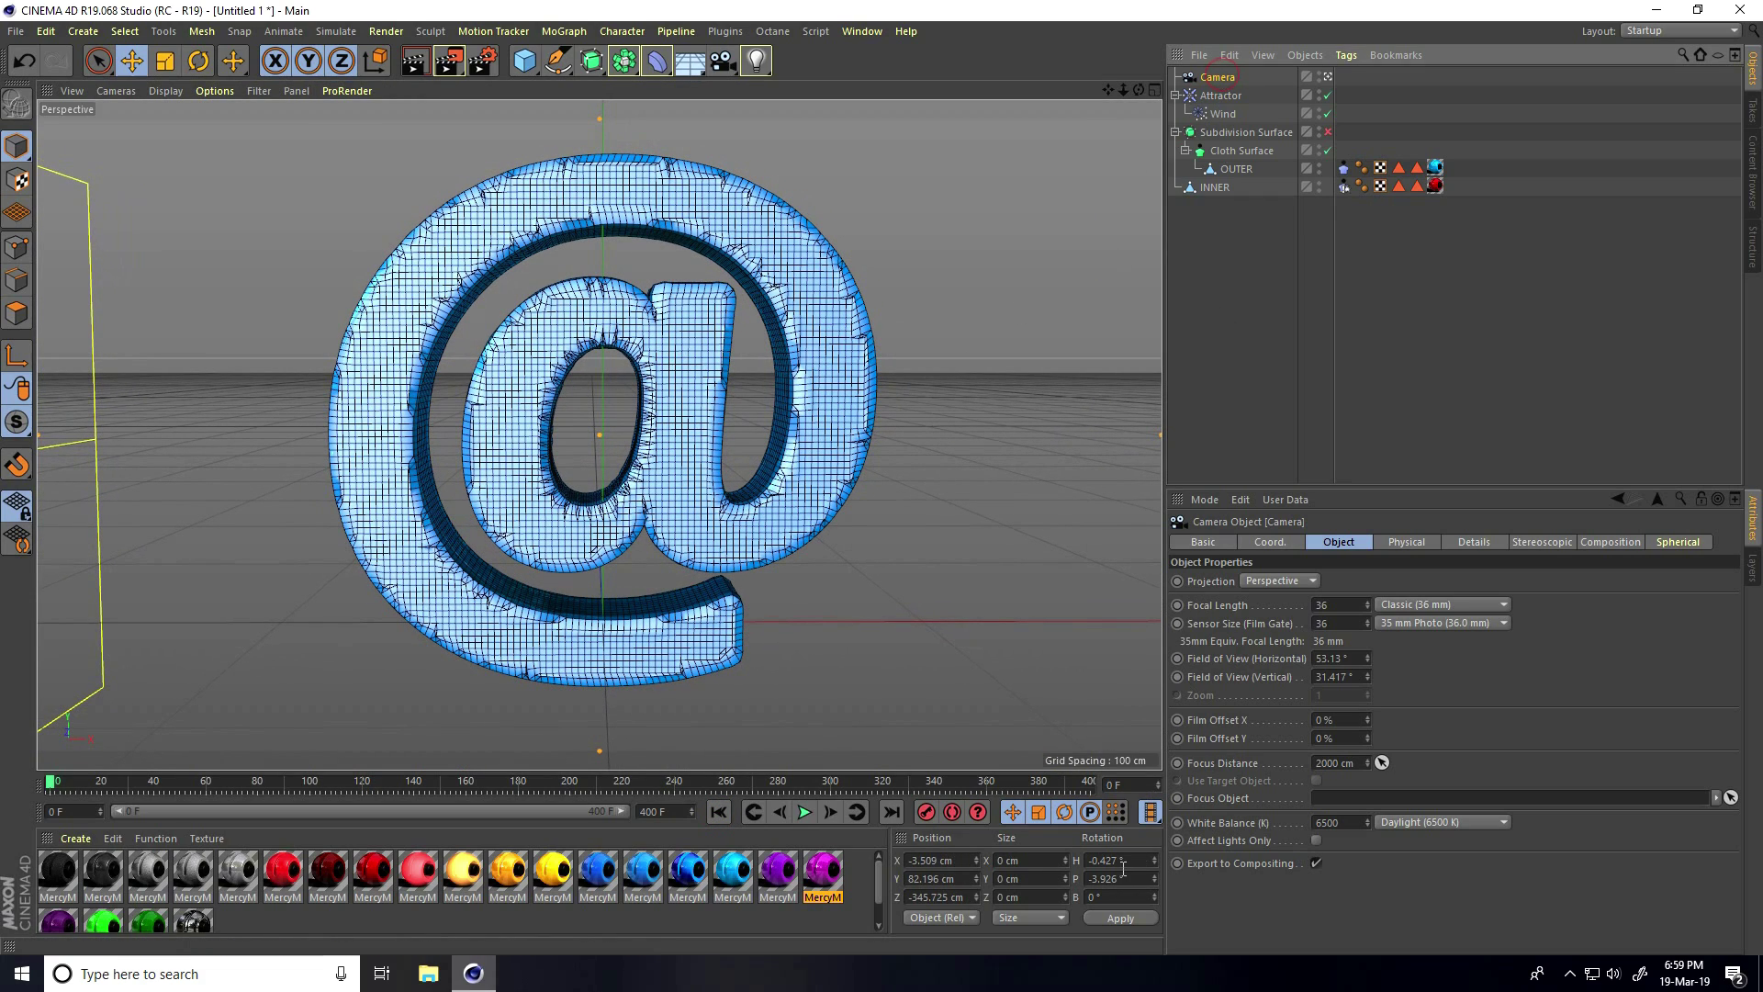
pyautogui.click(1122, 863)
pyautogui.write('0')
pyautogui.press('Tab')
pyautogui.write('0')
pyautogui.press('Return')
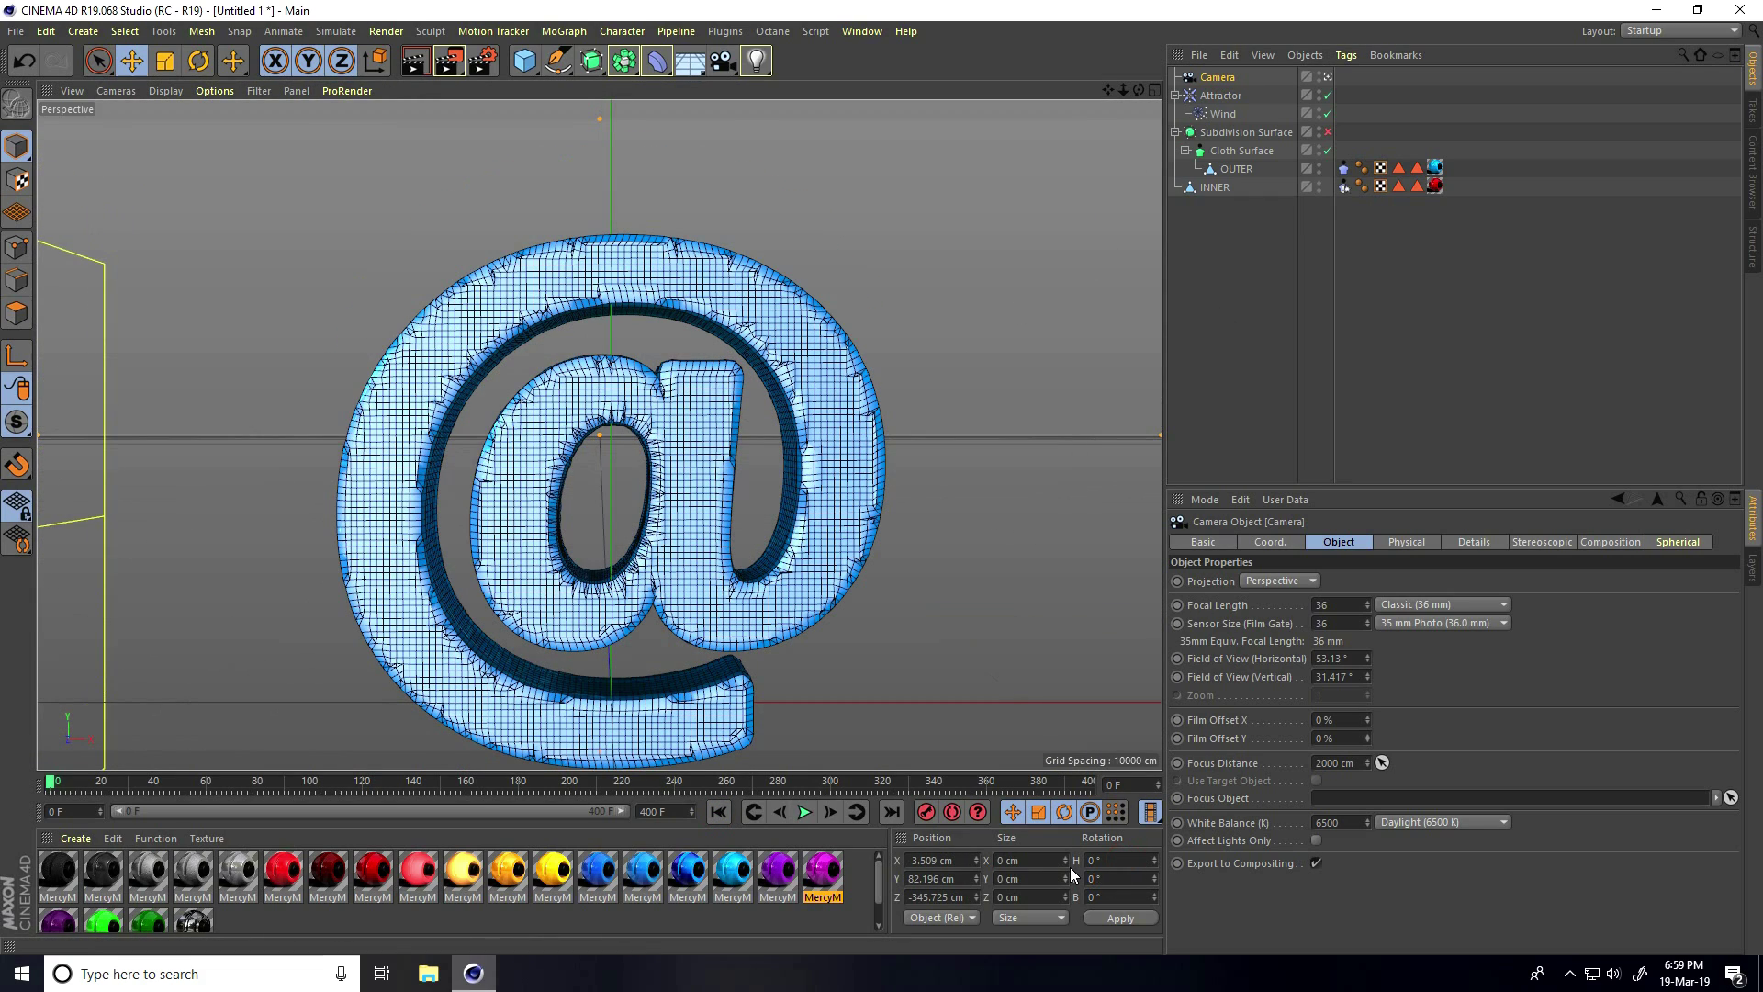
pyautogui.moveTo(1107, 89); pyautogui.dragTo(881, 485)
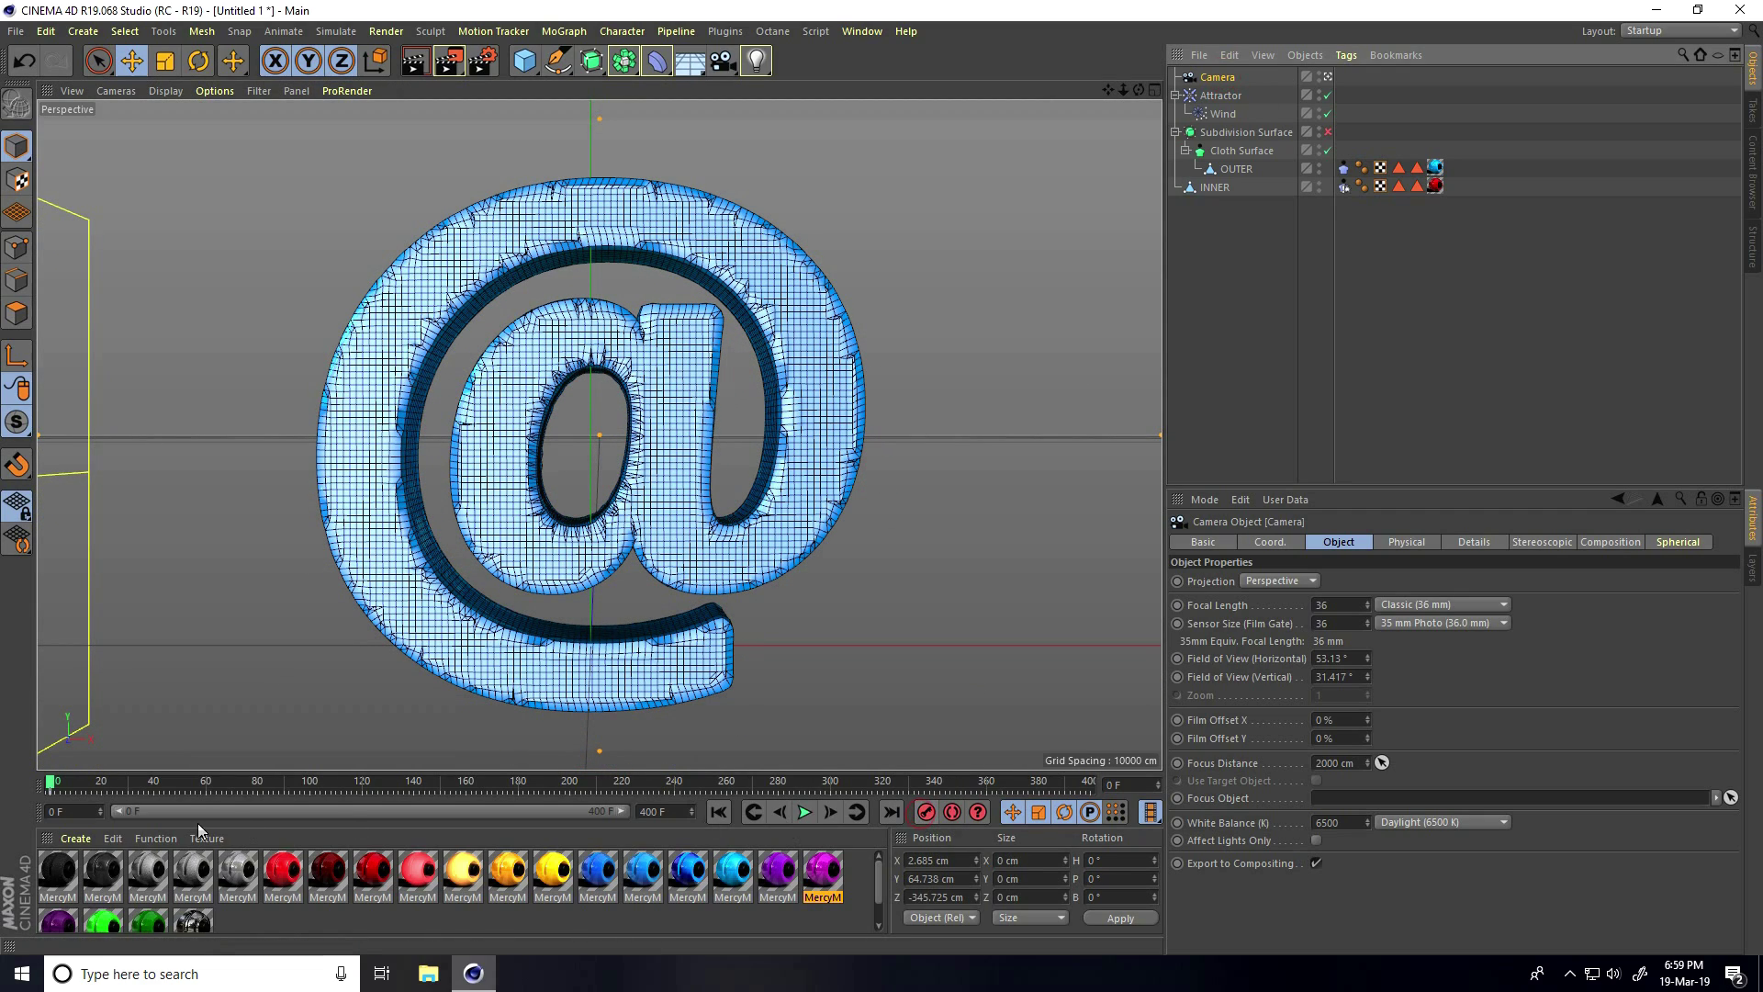
# - Scrub ahead to frame 199 to check the tearing, then play from the first frame
pyautogui.click(55, 787)
pyautogui.moveTo(75, 790); pyautogui.dragTo(566, 785)
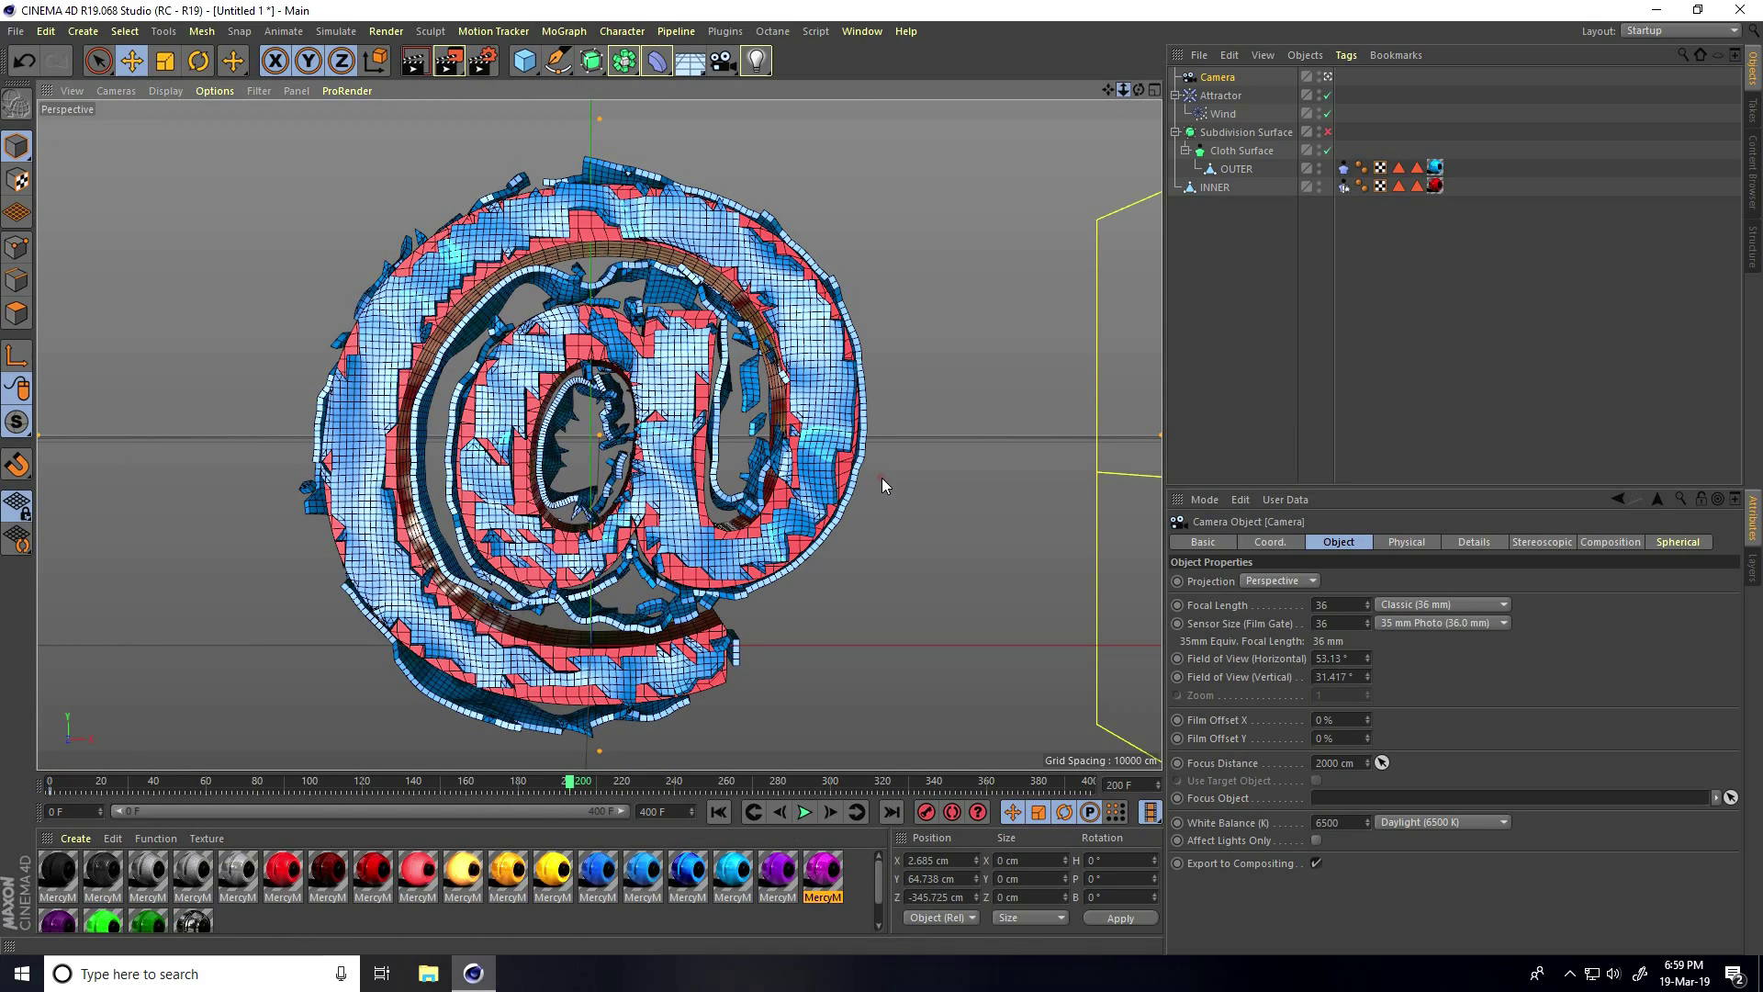
pyautogui.scroll(-10, 882, 484)
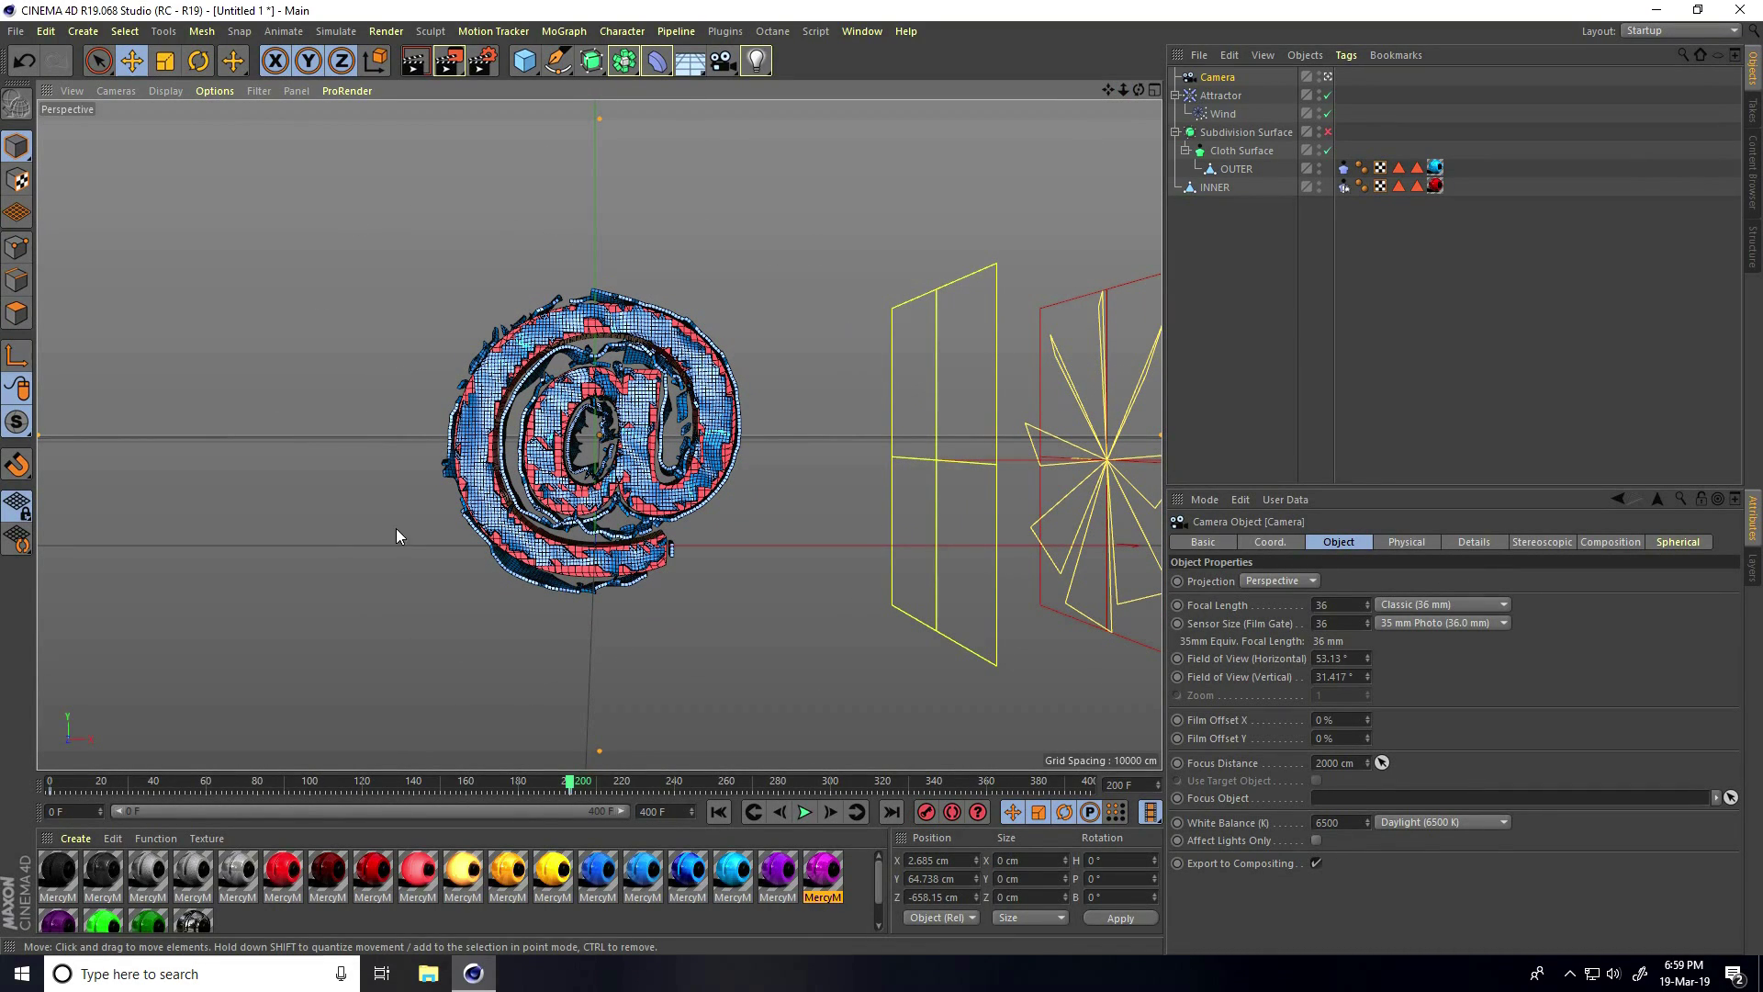
pyautogui.click(718, 812)
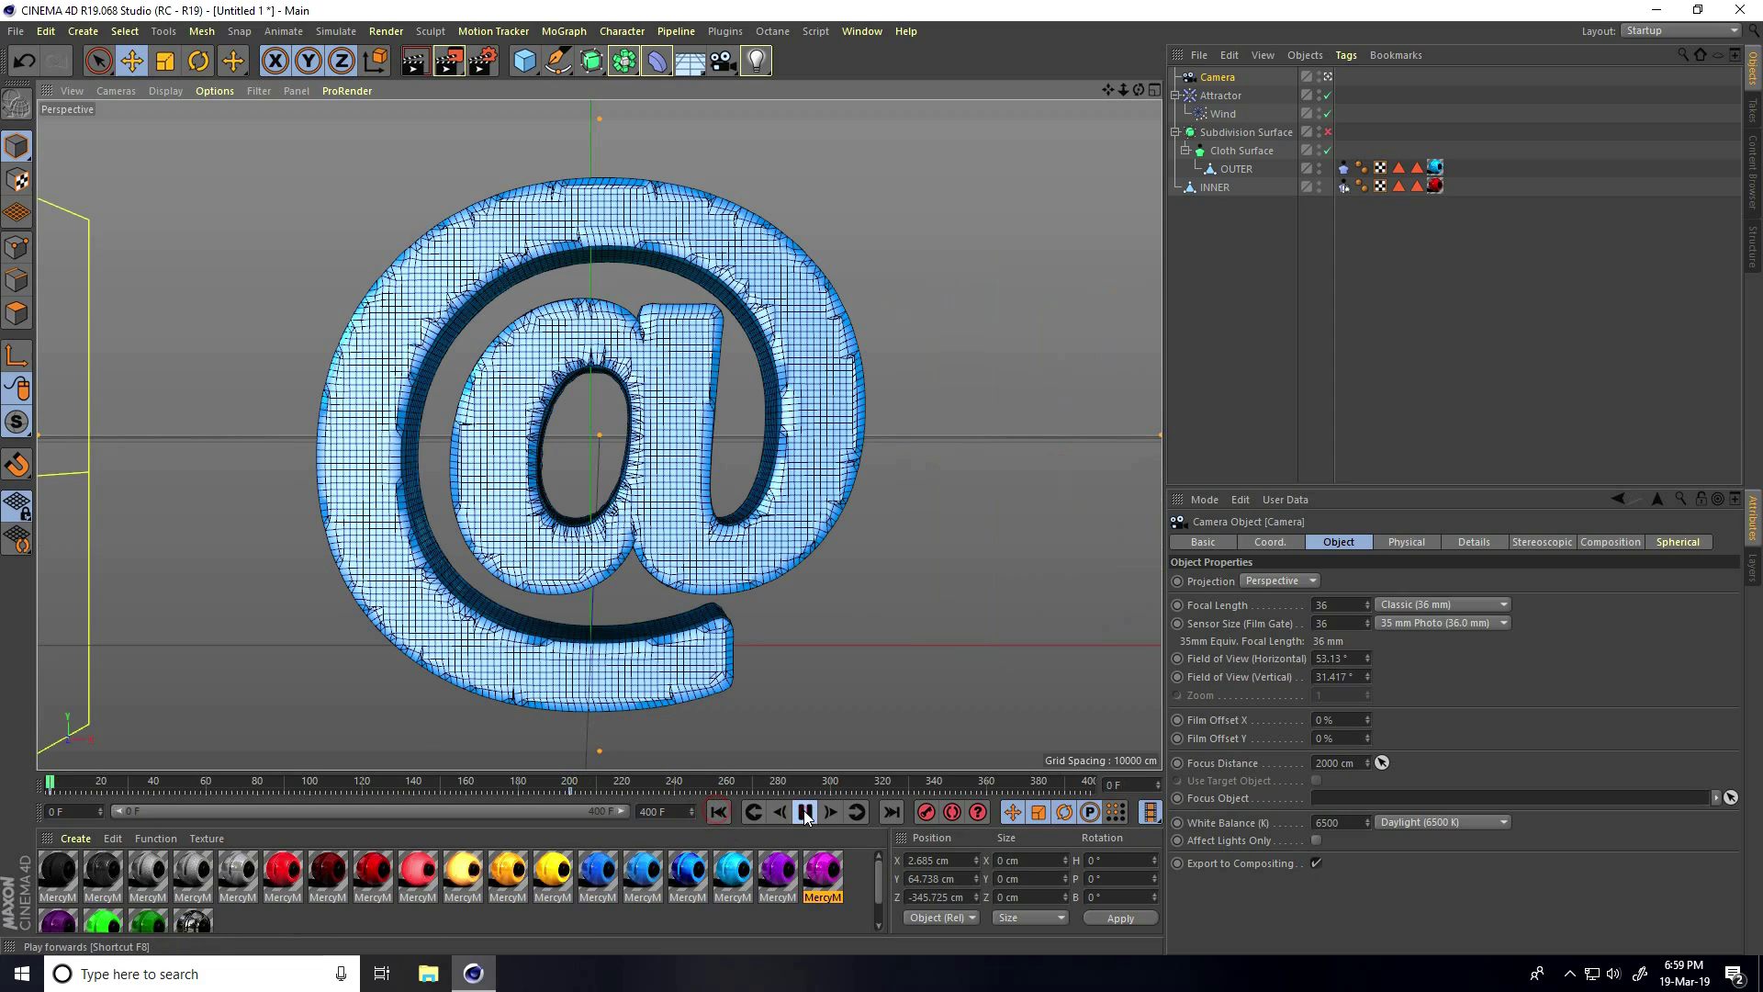
pyautogui.click(804, 813)
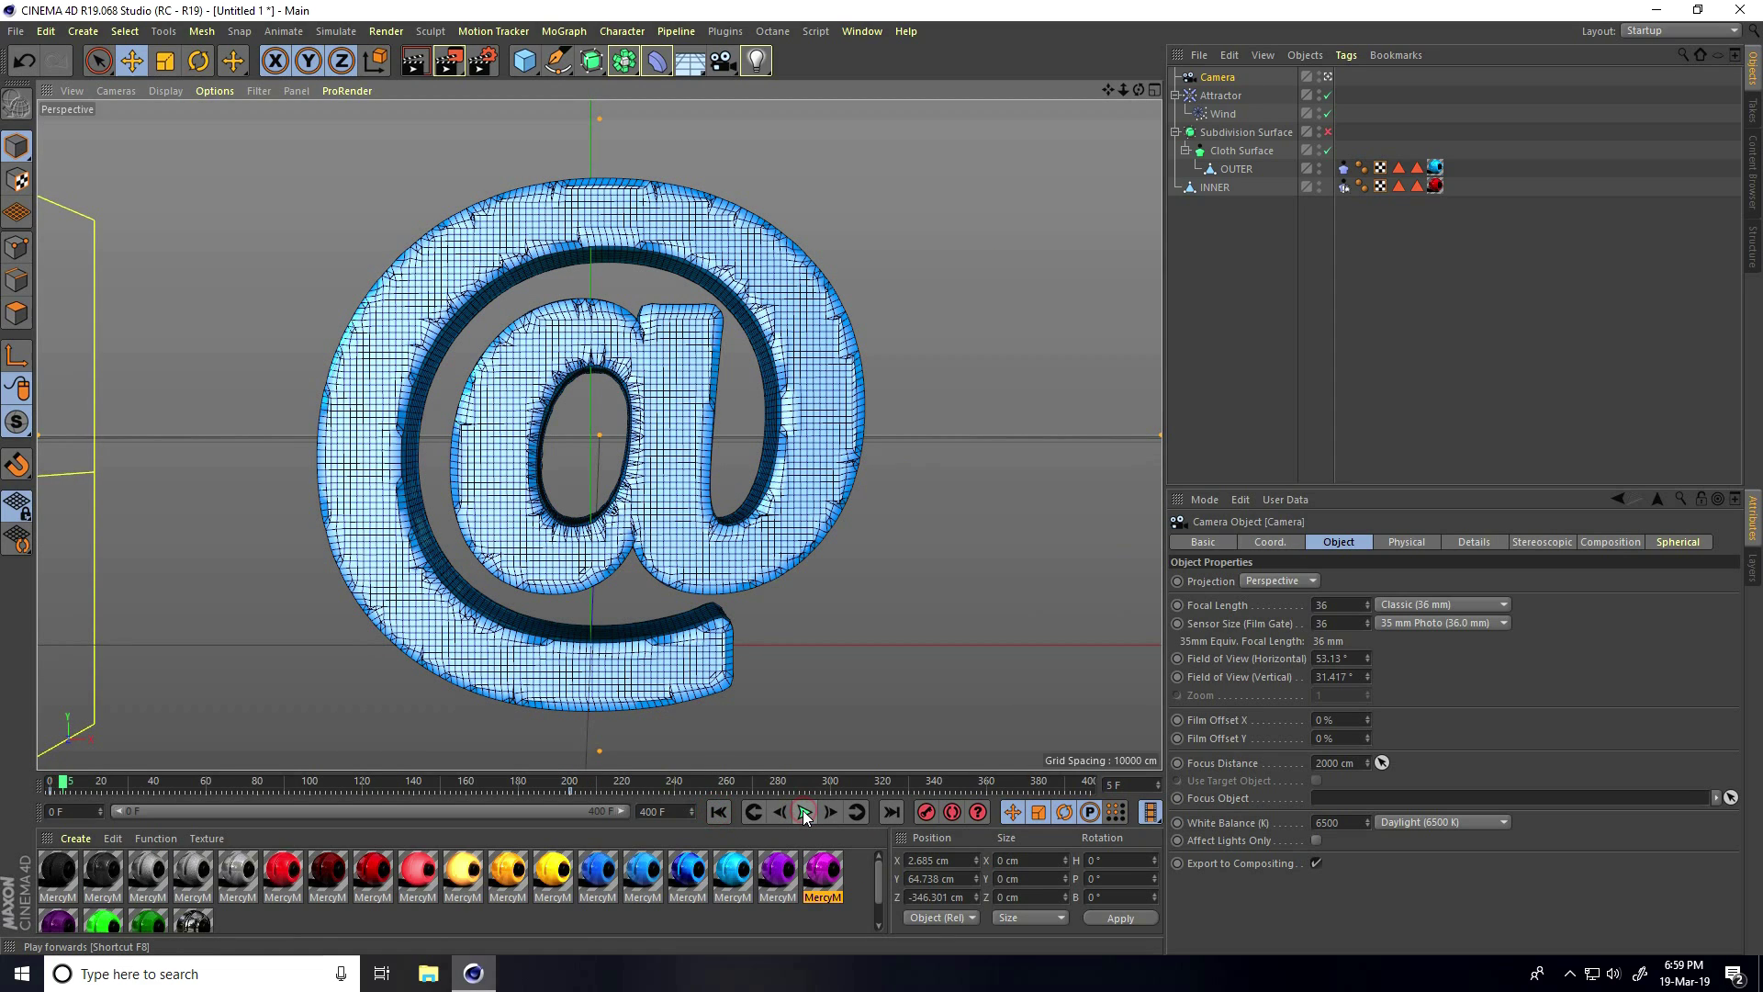
# - In Render Settings, use the HDTV 1080 29.97 preset and render All Frames (0-400)
pyautogui.click(482, 61)
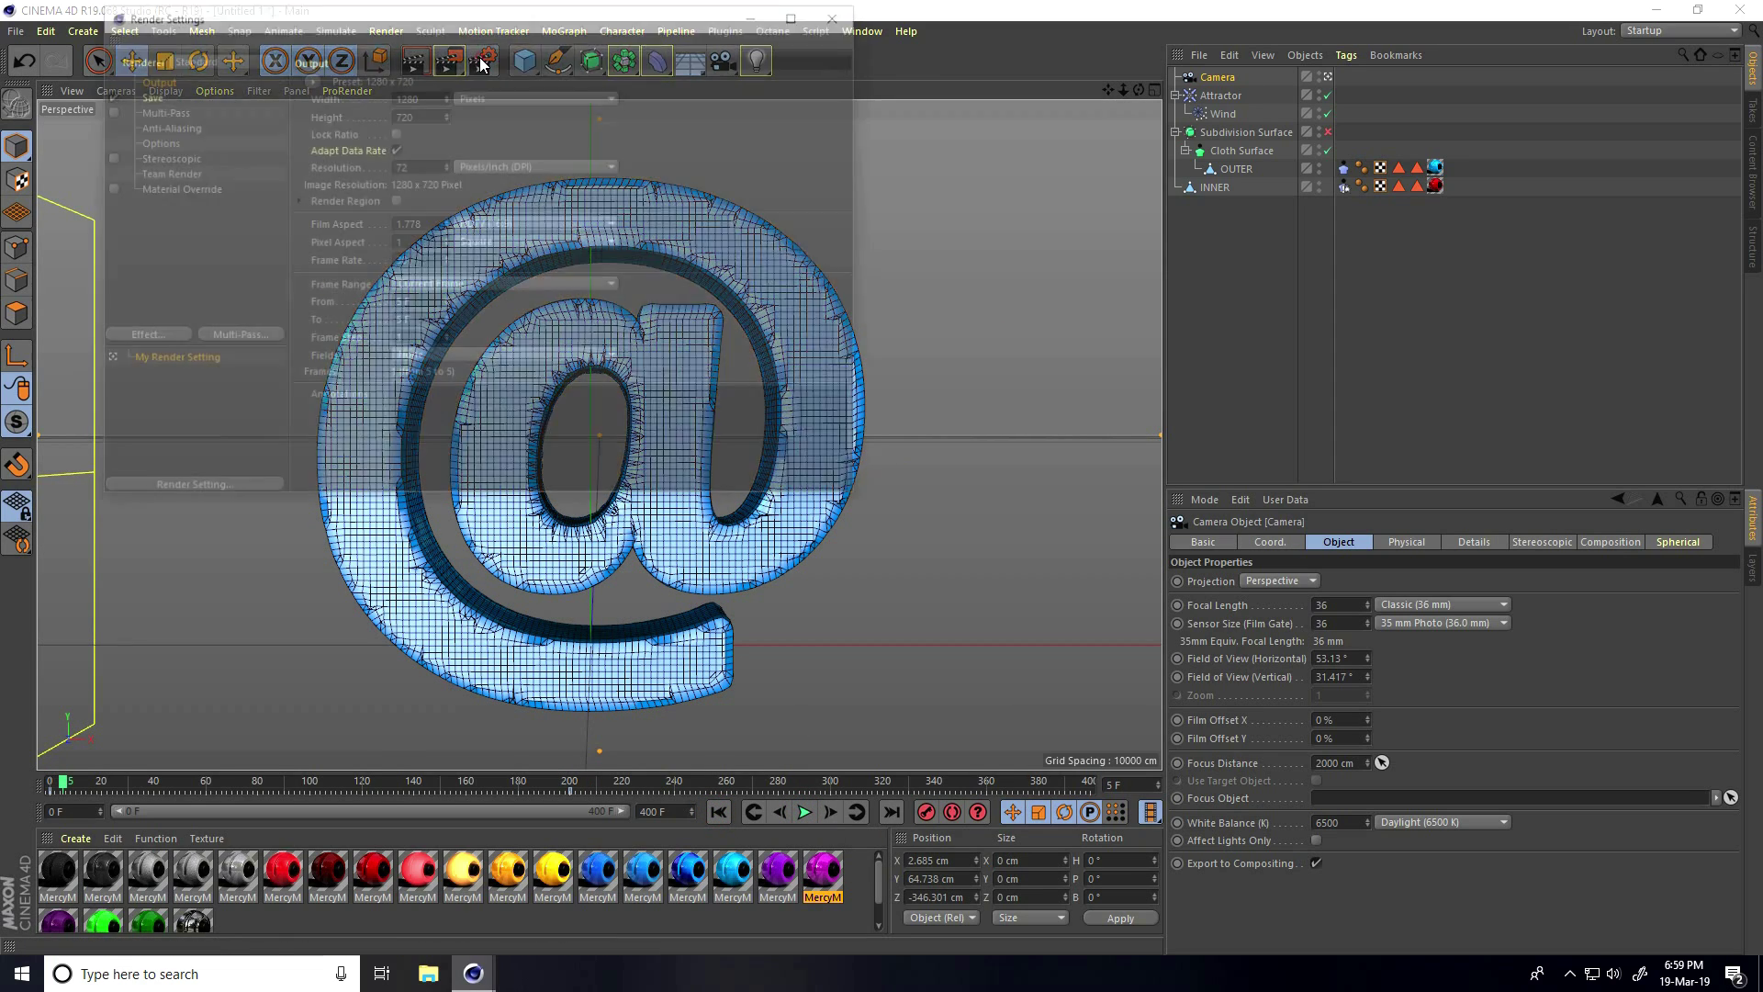
pyautogui.click(338, 79)
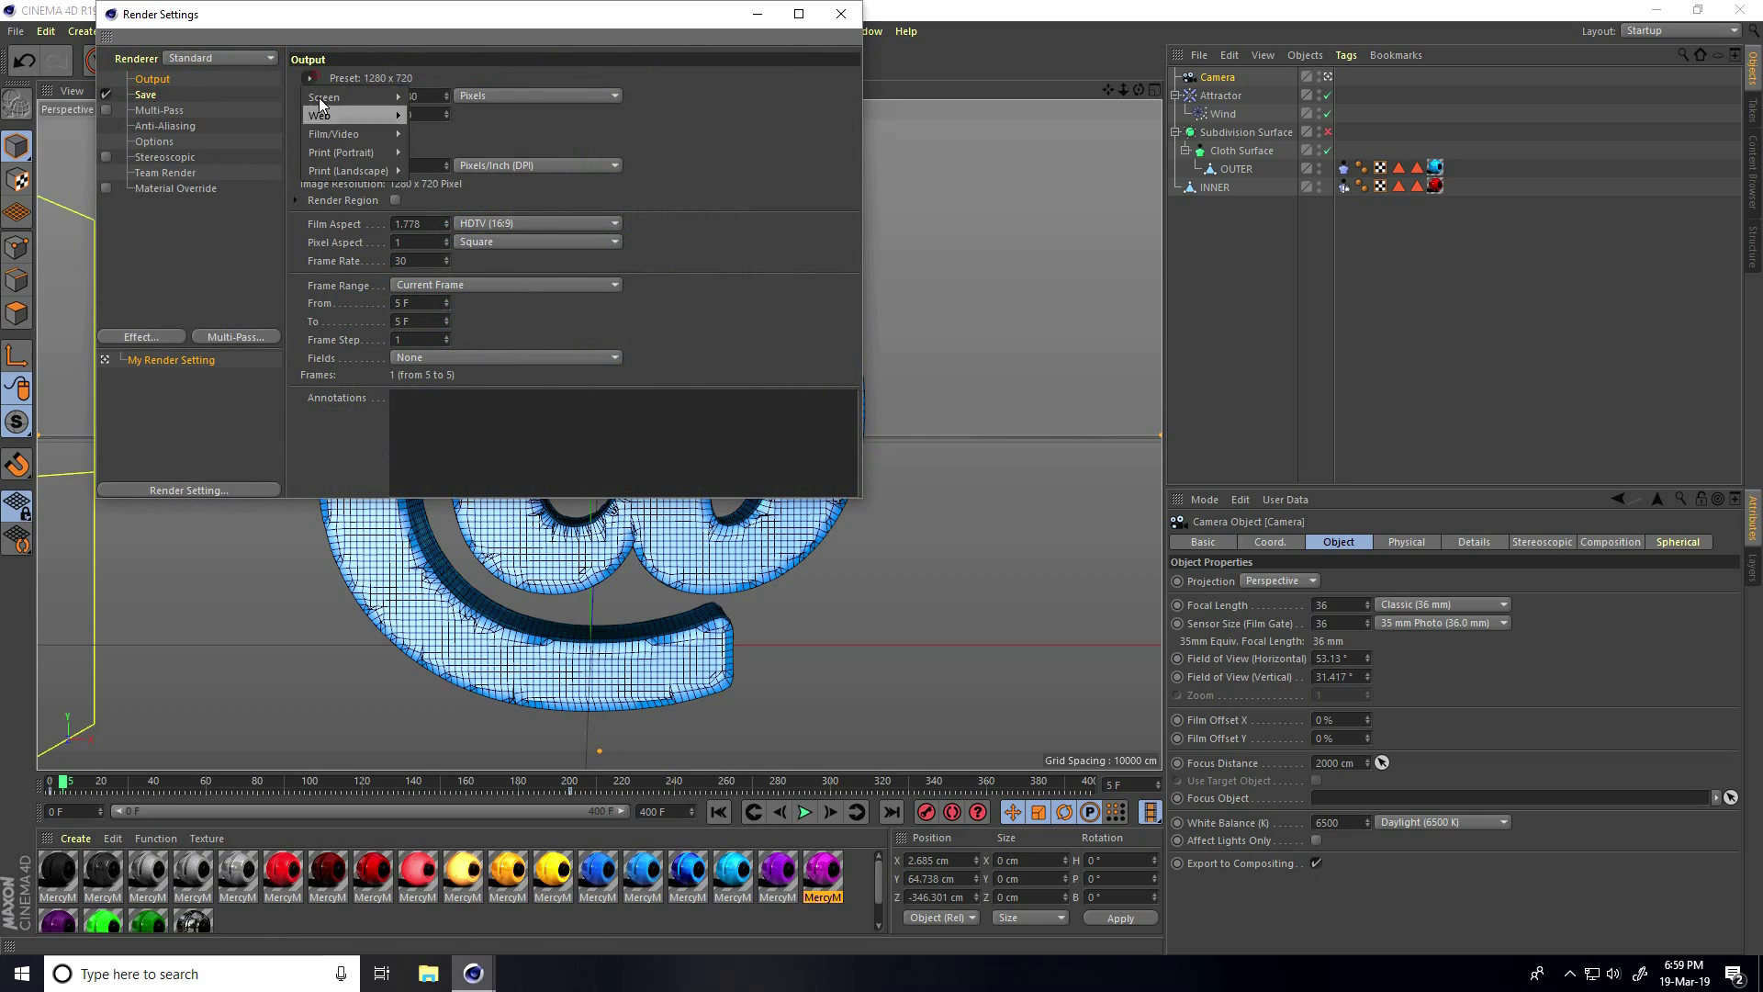
pyautogui.moveTo(350, 134)
pyautogui.click(483, 465)
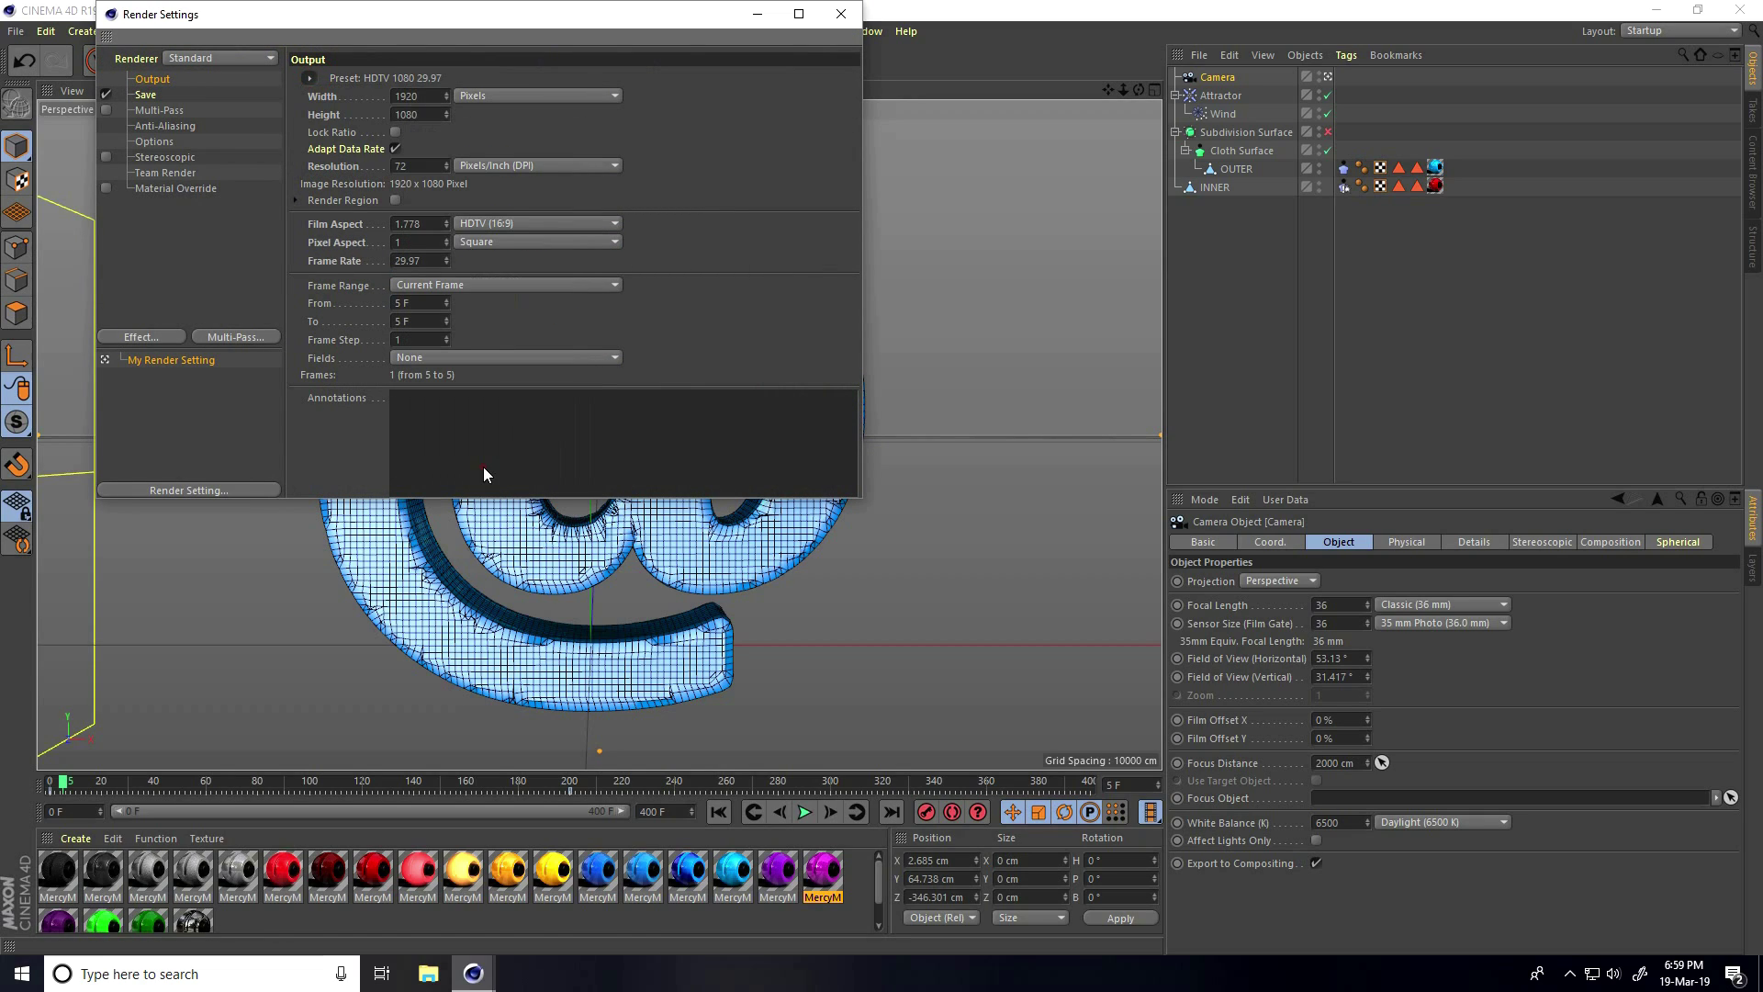
pyautogui.click(433, 285)
pyautogui.click(436, 341)
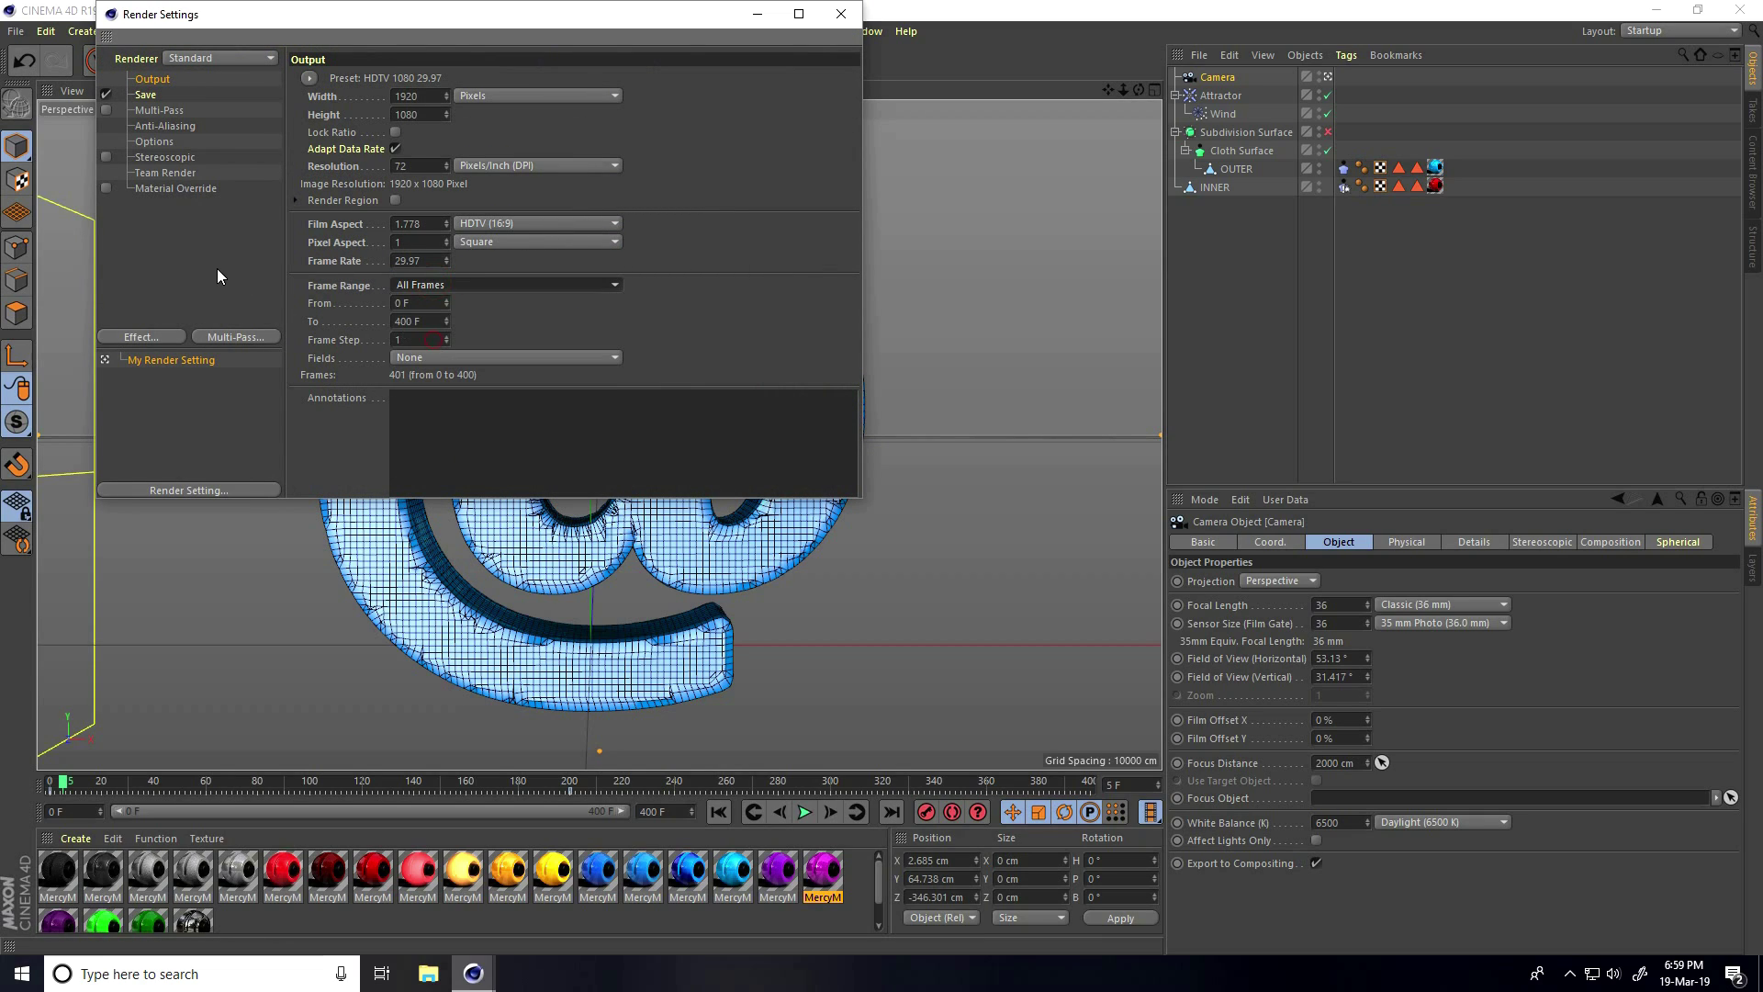
# - Add Ambient Occlusion and Global Illumination render effects
pyautogui.click(151, 336)
pyautogui.click(235, 448)
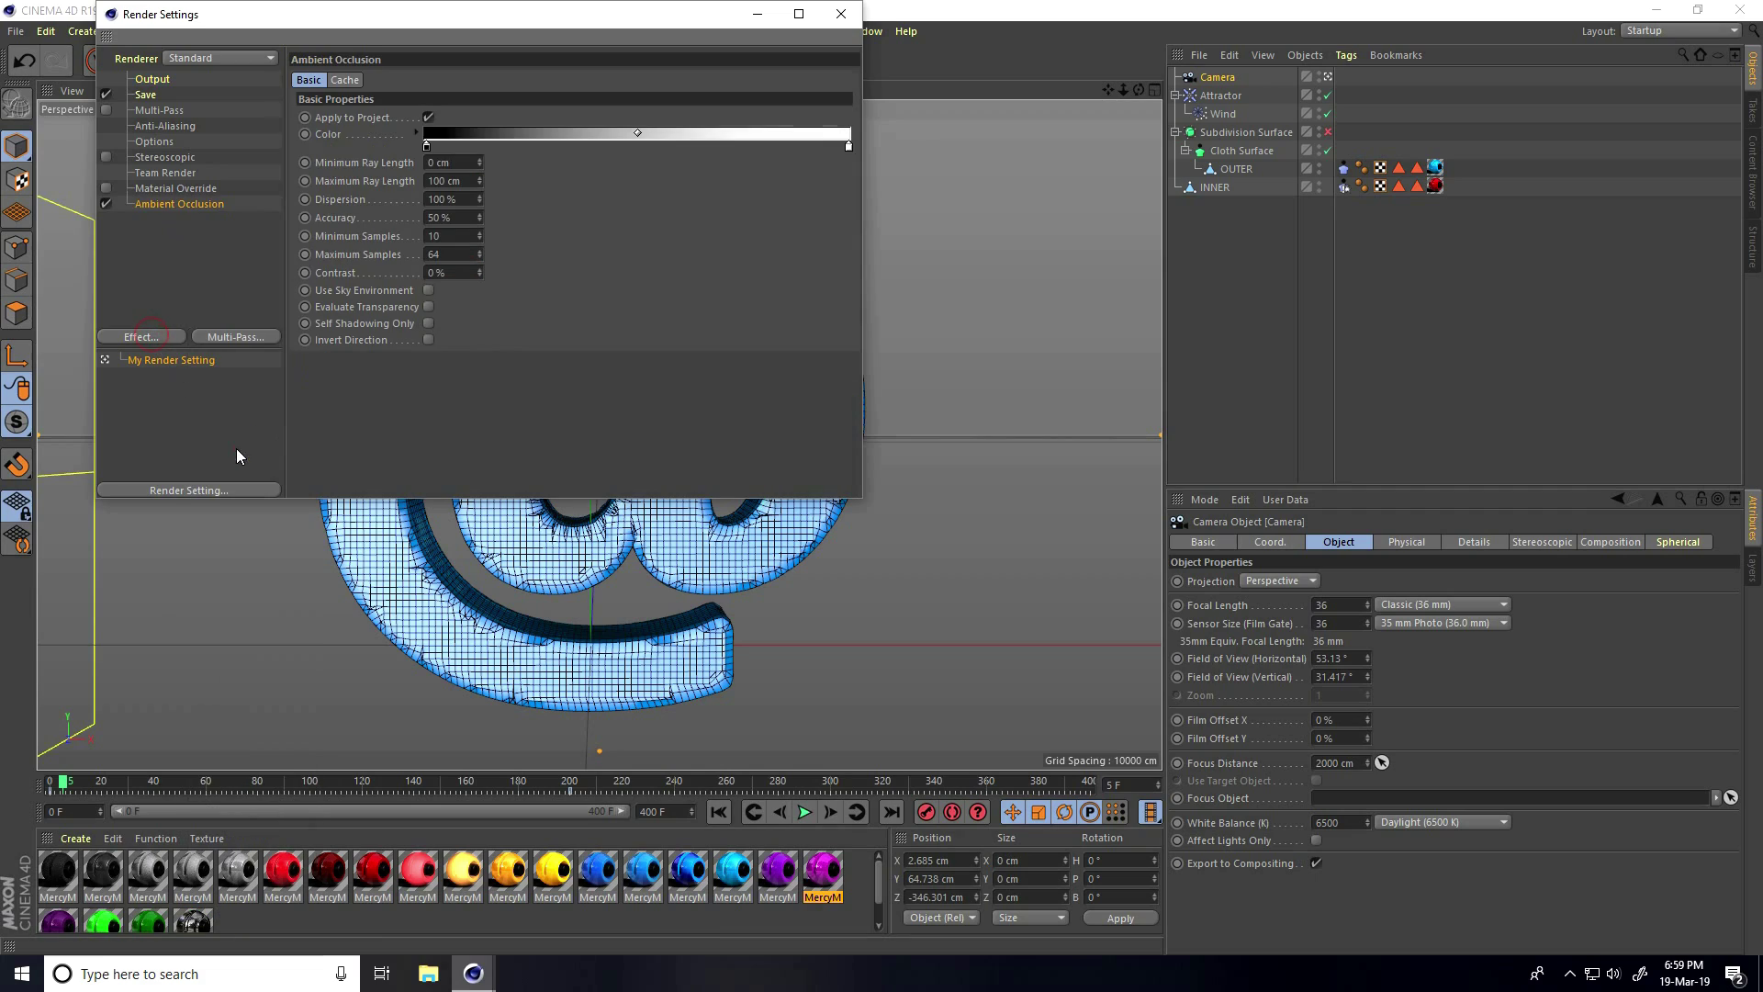
pyautogui.click(145, 338)
pyautogui.click(245, 553)
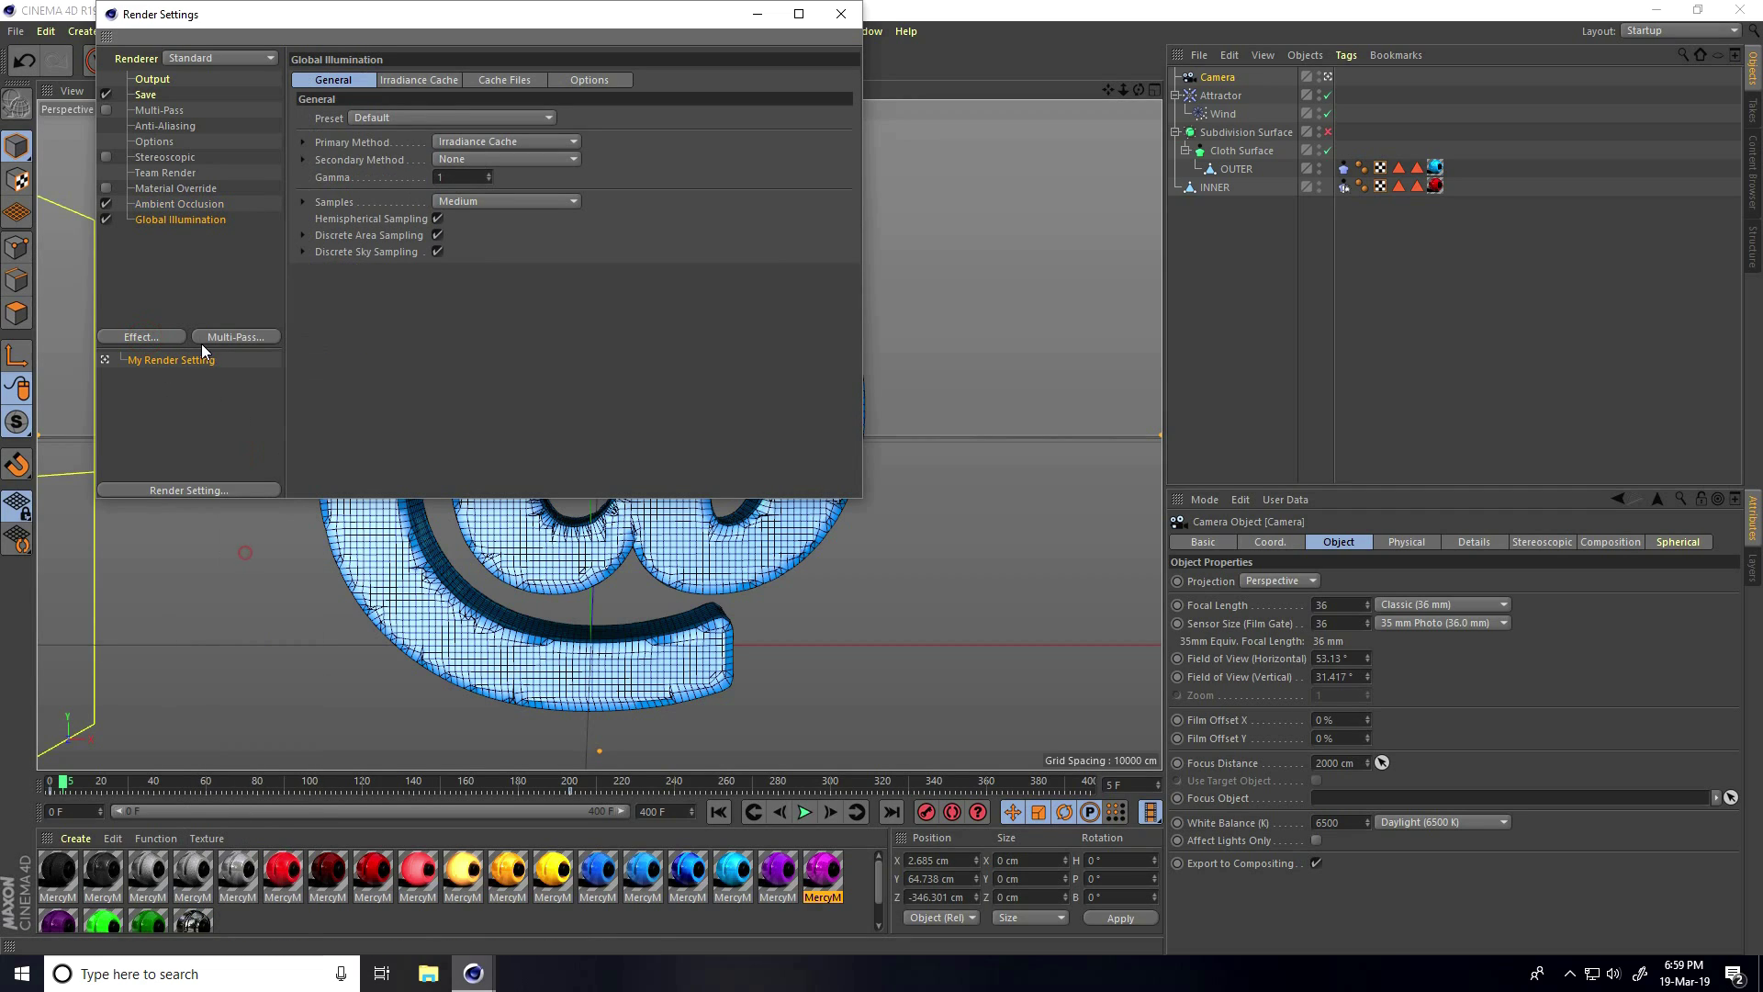
# - Set anti-aliasing to Geometry and the saved image format to JPG
pyautogui.click(166, 126)
pyautogui.click(485, 80)
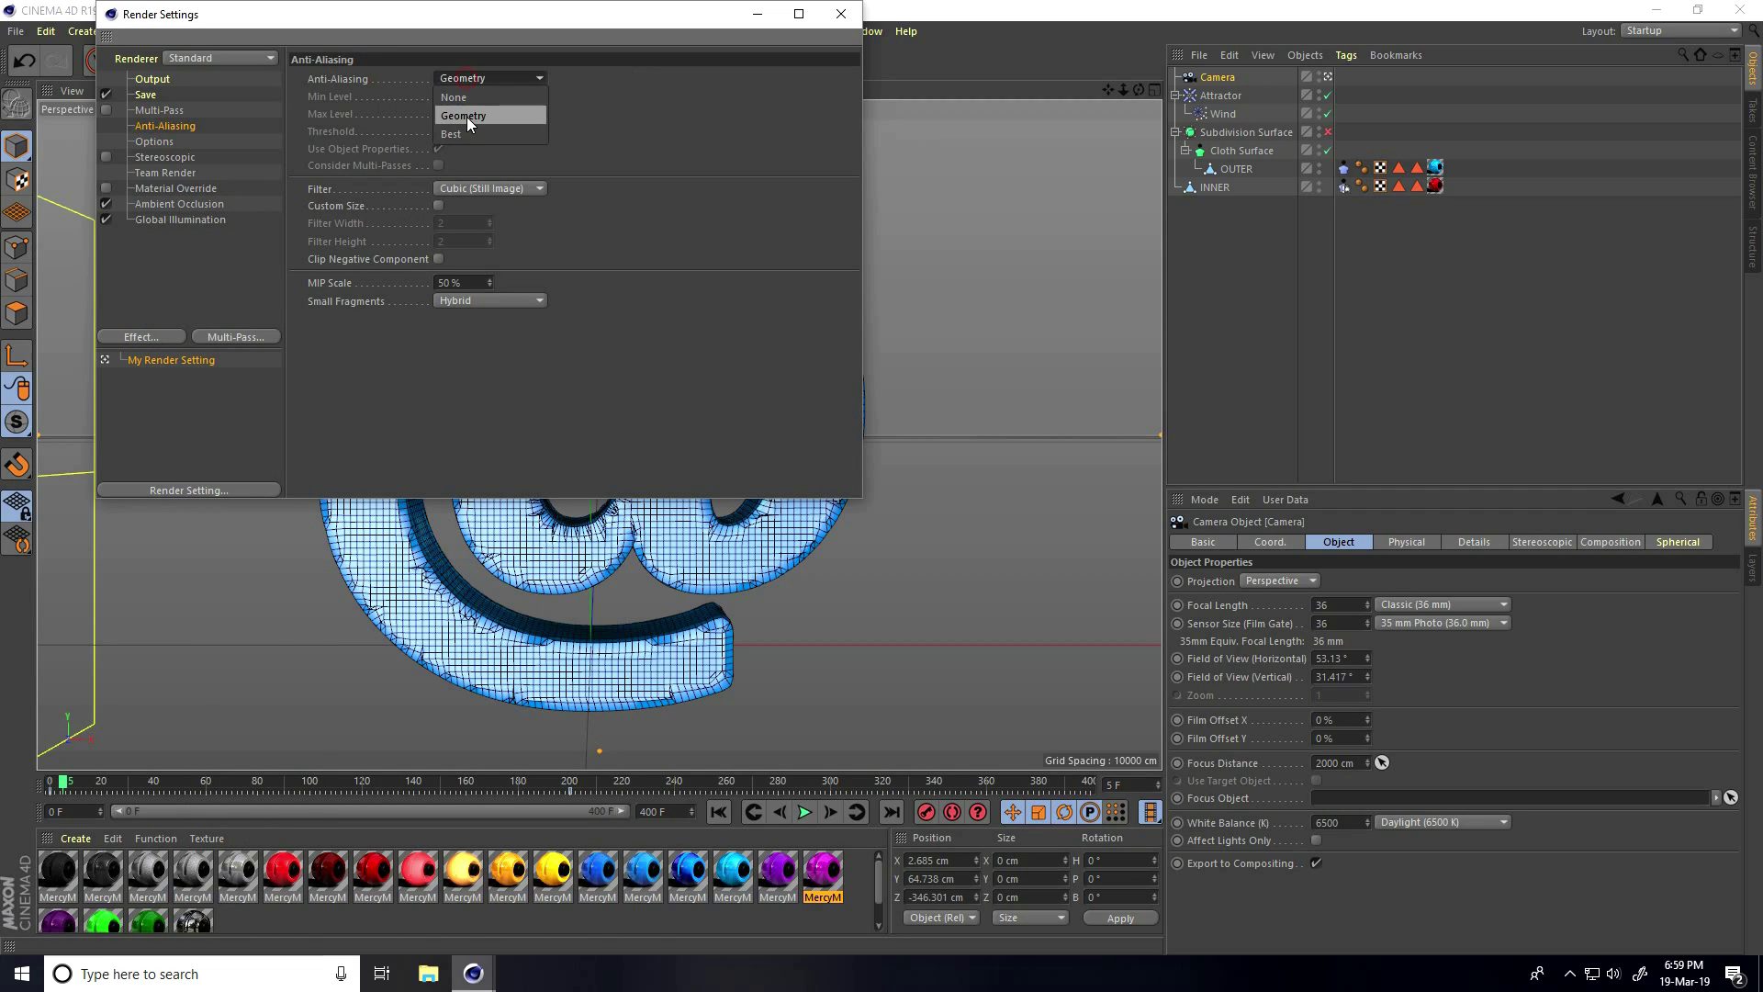
pyautogui.click(466, 118)
pyautogui.click(158, 95)
pyautogui.click(441, 129)
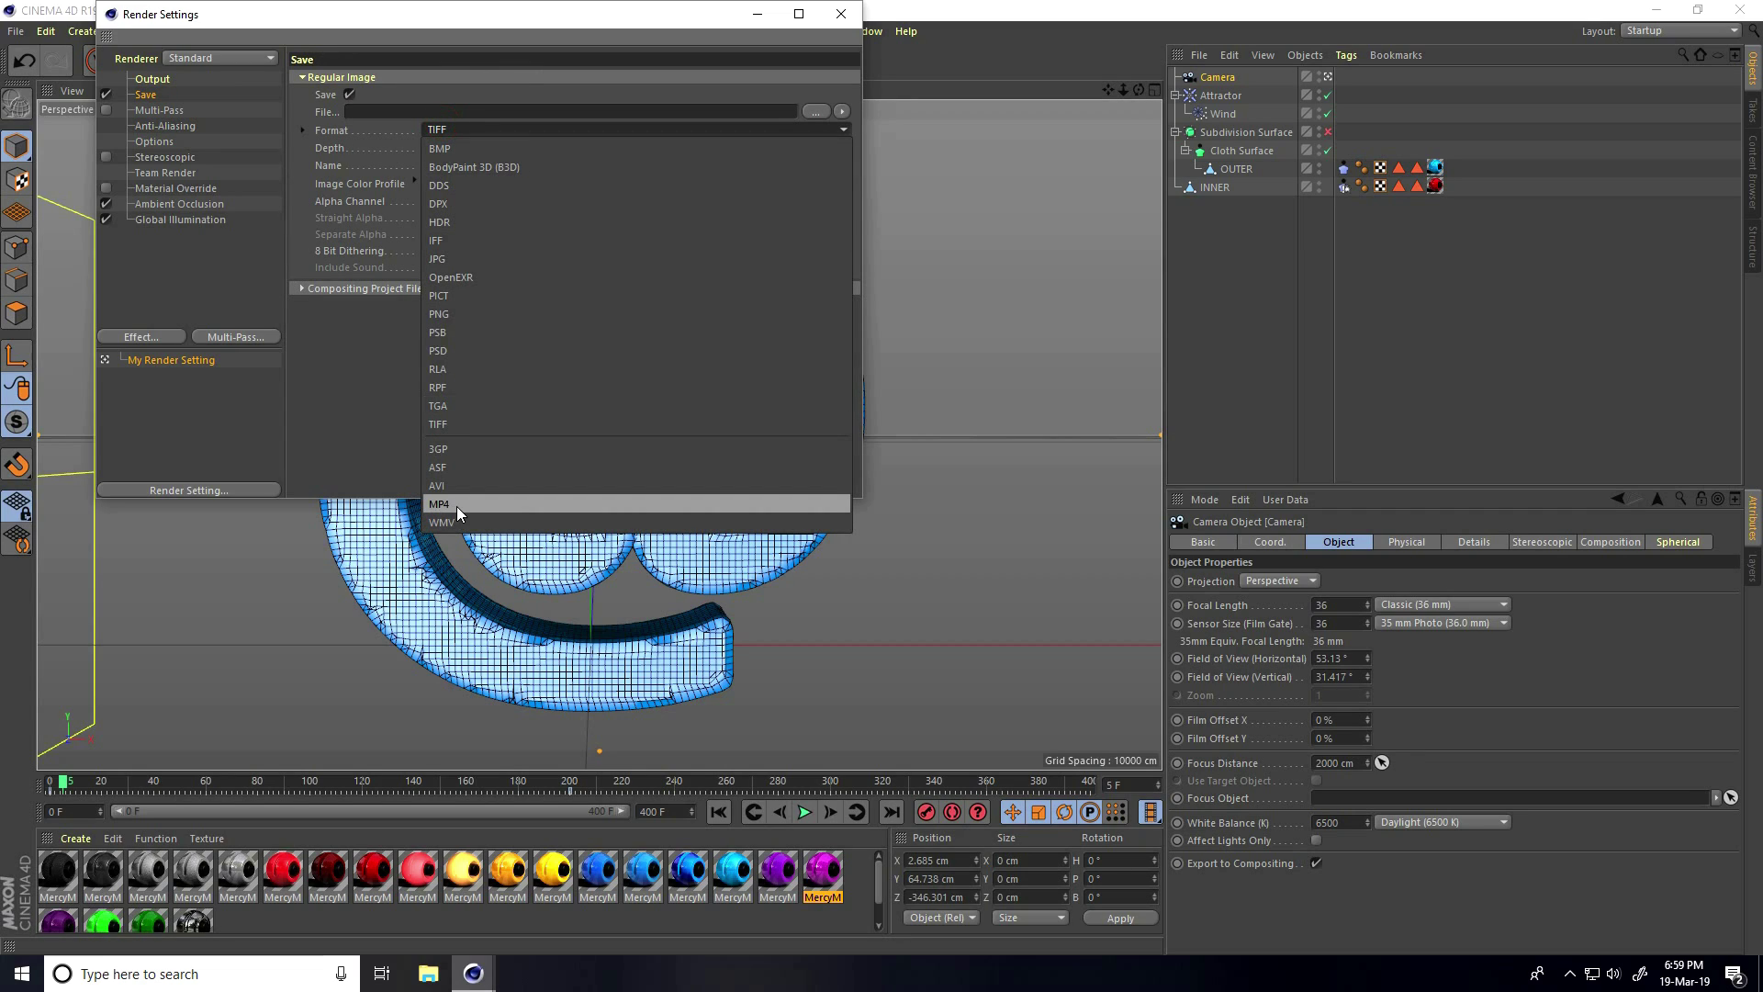
pyautogui.click(437, 260)
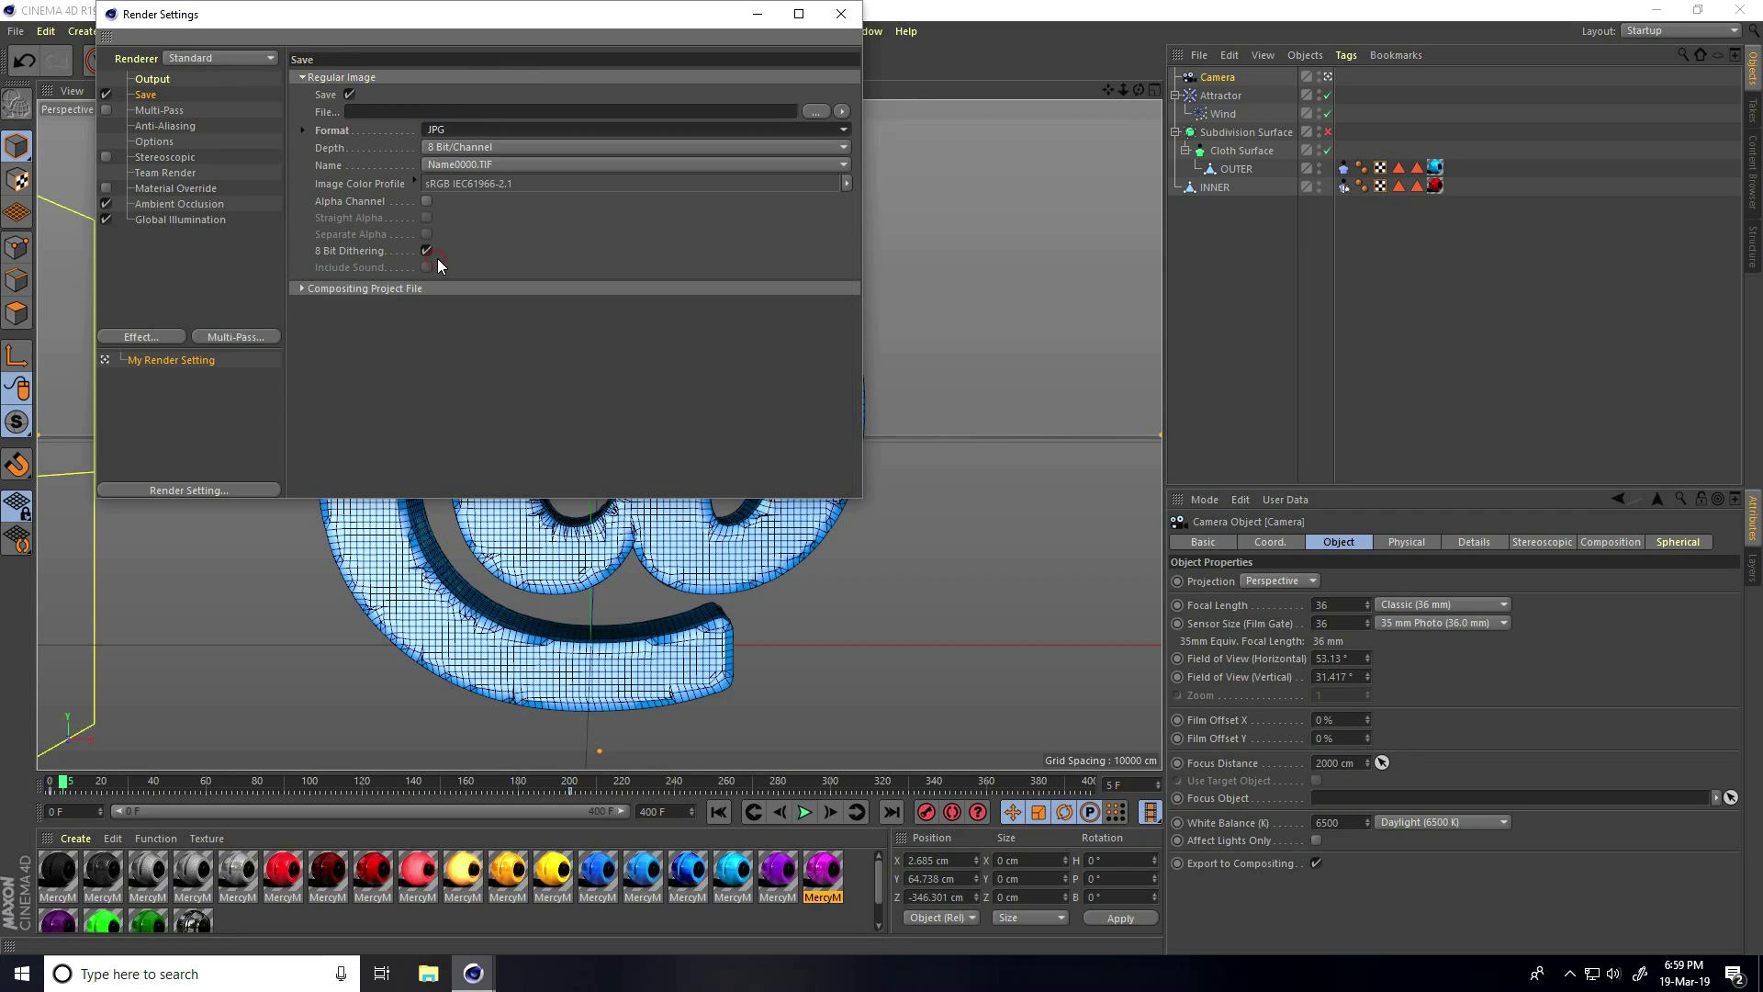
# - Create a new folder named rens on the Desktop for the rendered frames
pyautogui.click(816, 112)
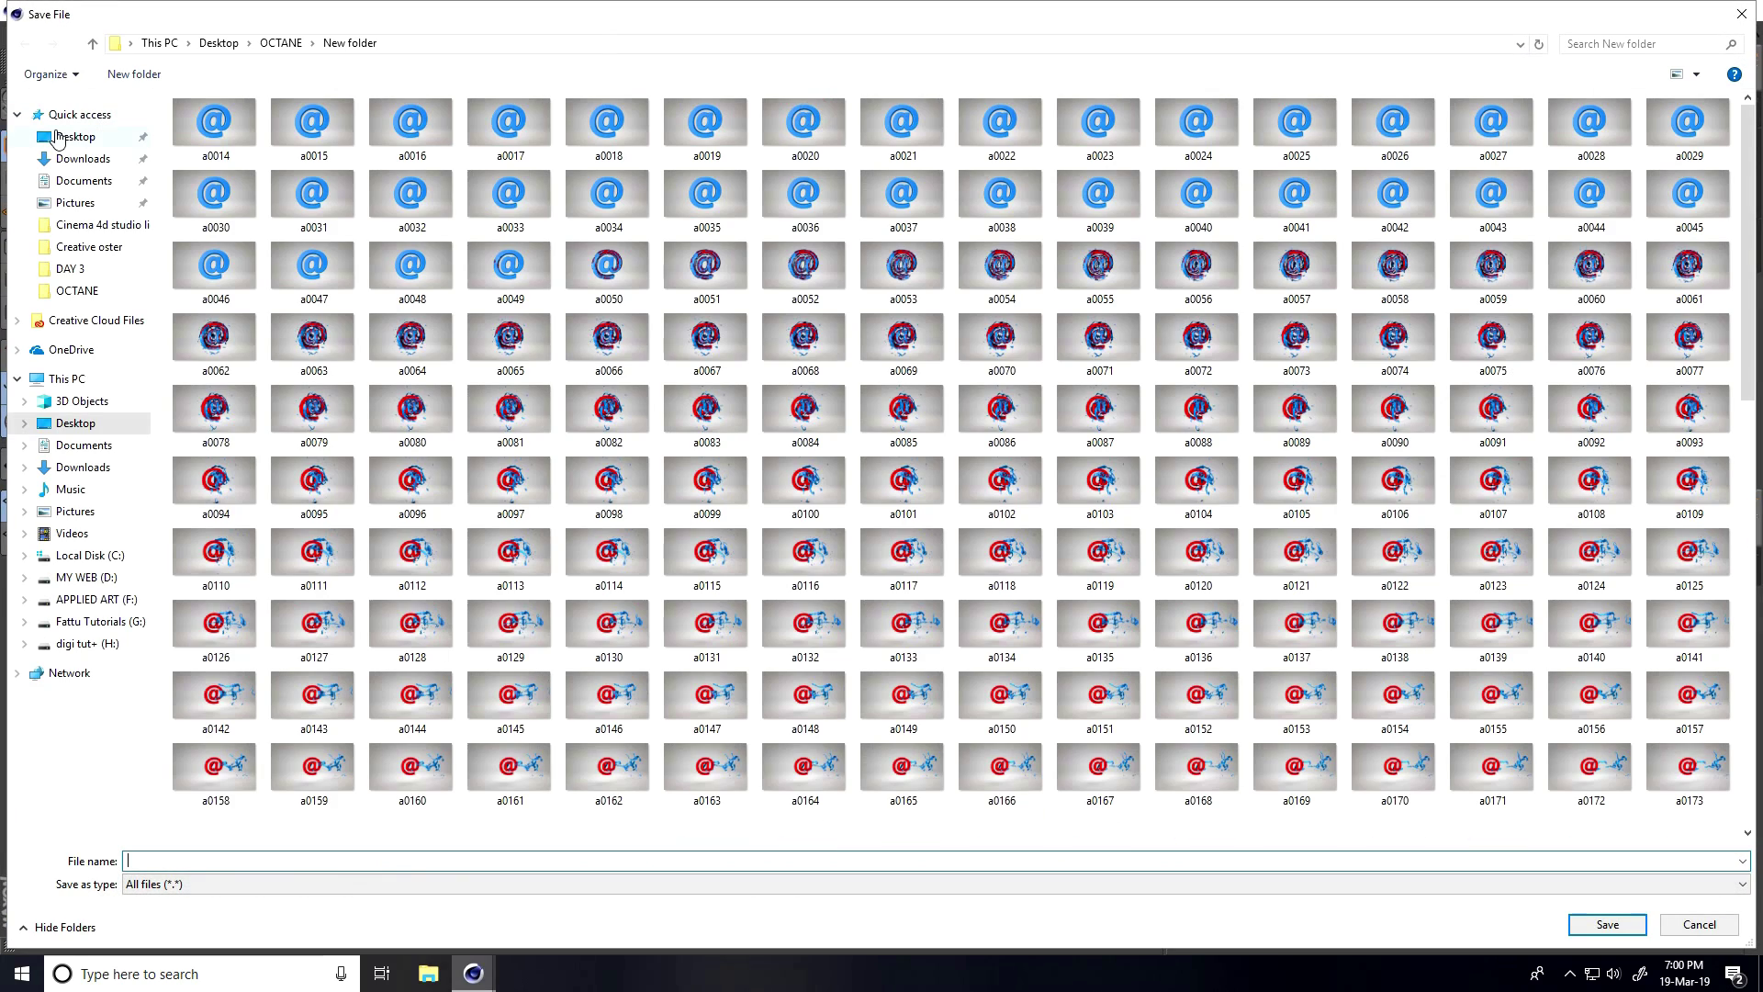
pyautogui.click(71, 140)
pyautogui.rightClick(330, 266)
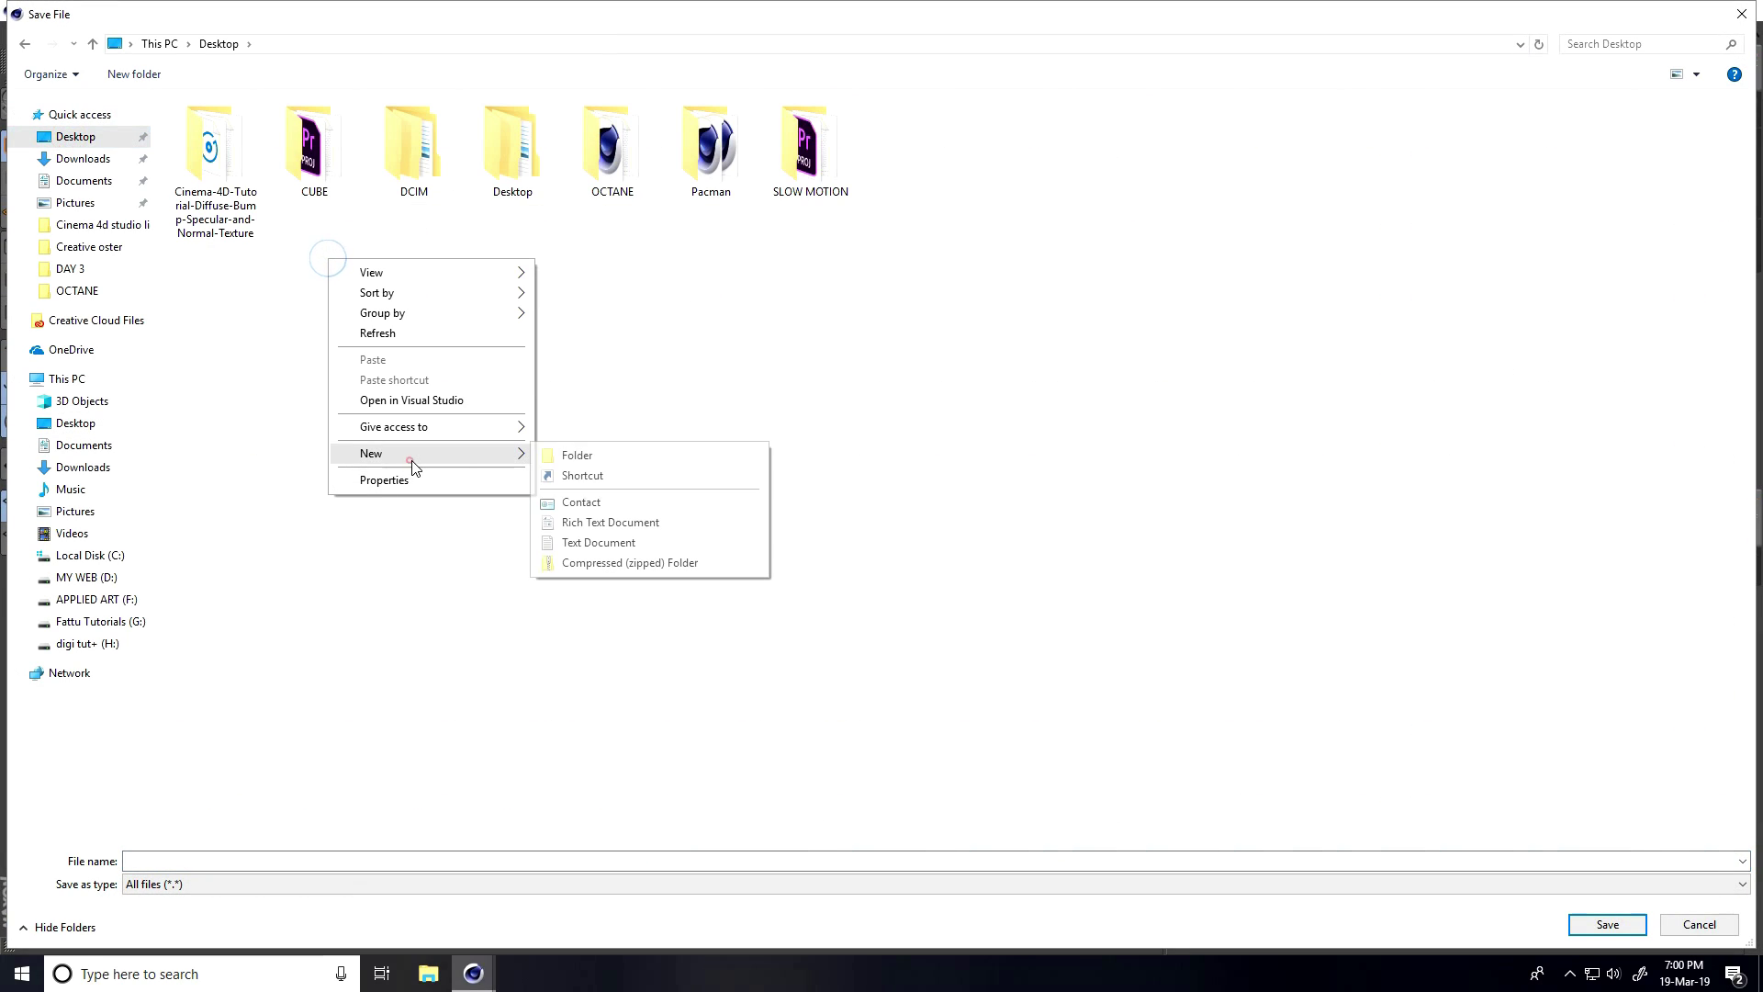
pyautogui.click(410, 459)
pyautogui.click(580, 459)
pyautogui.write('rens')
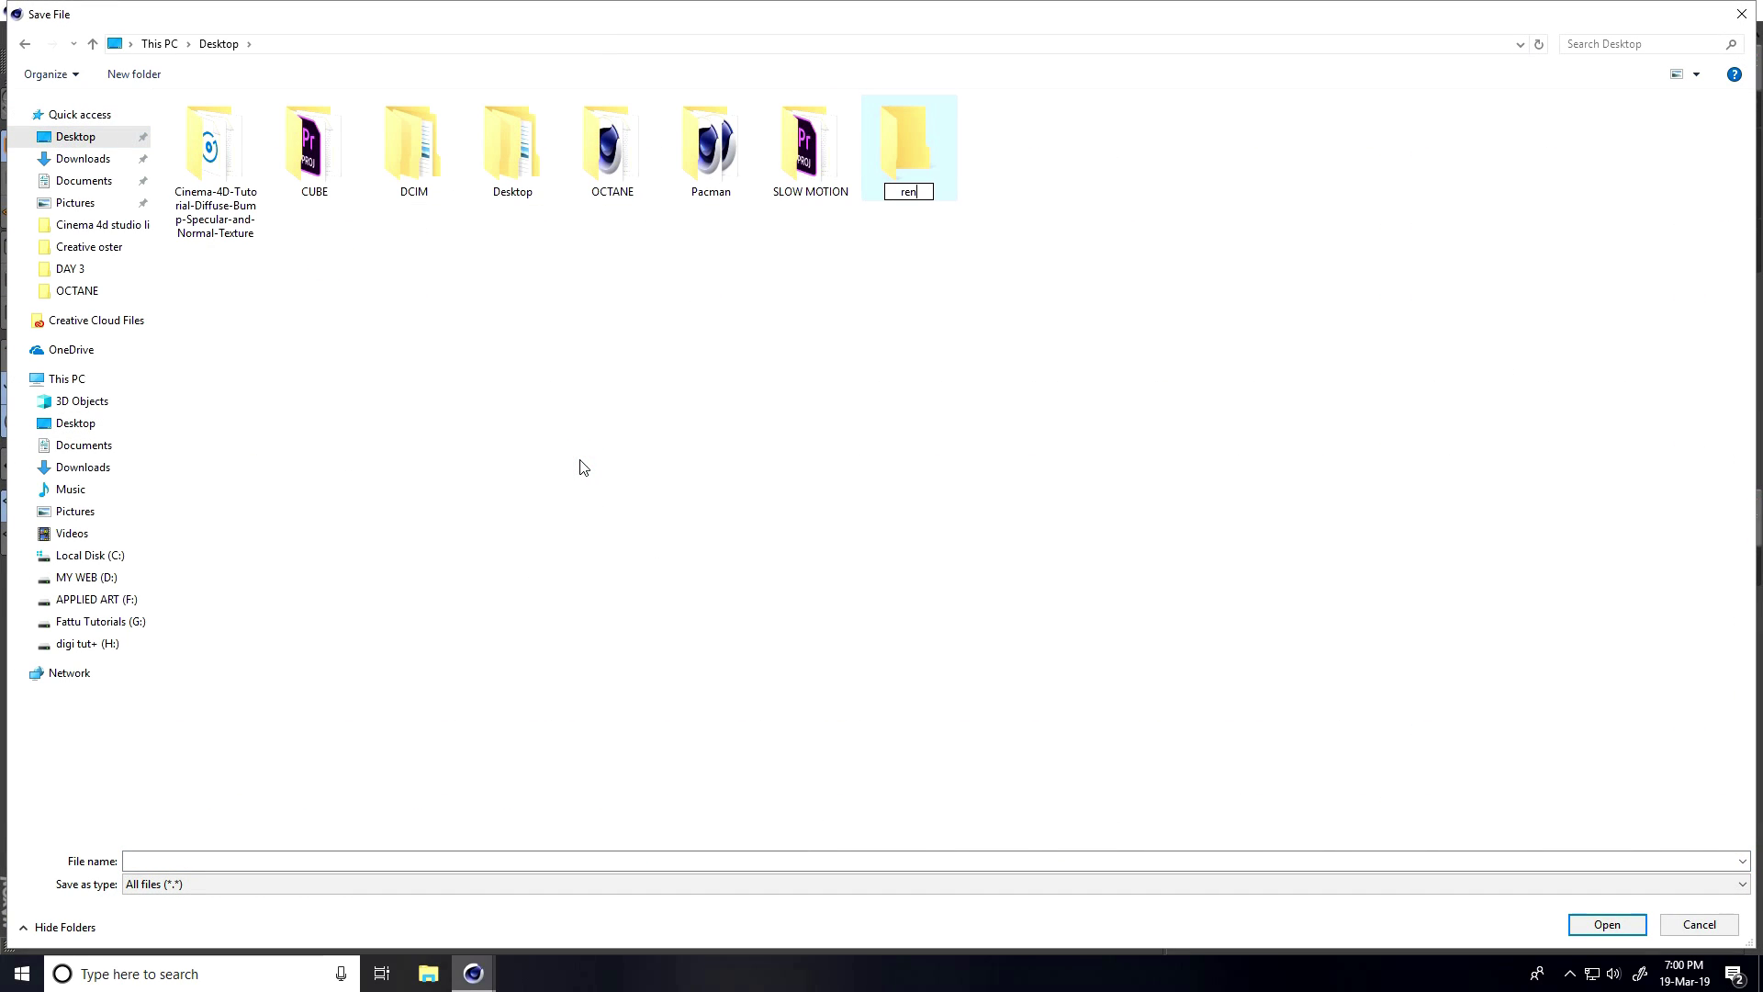
pyautogui.press('Return')
pyautogui.press('Return')
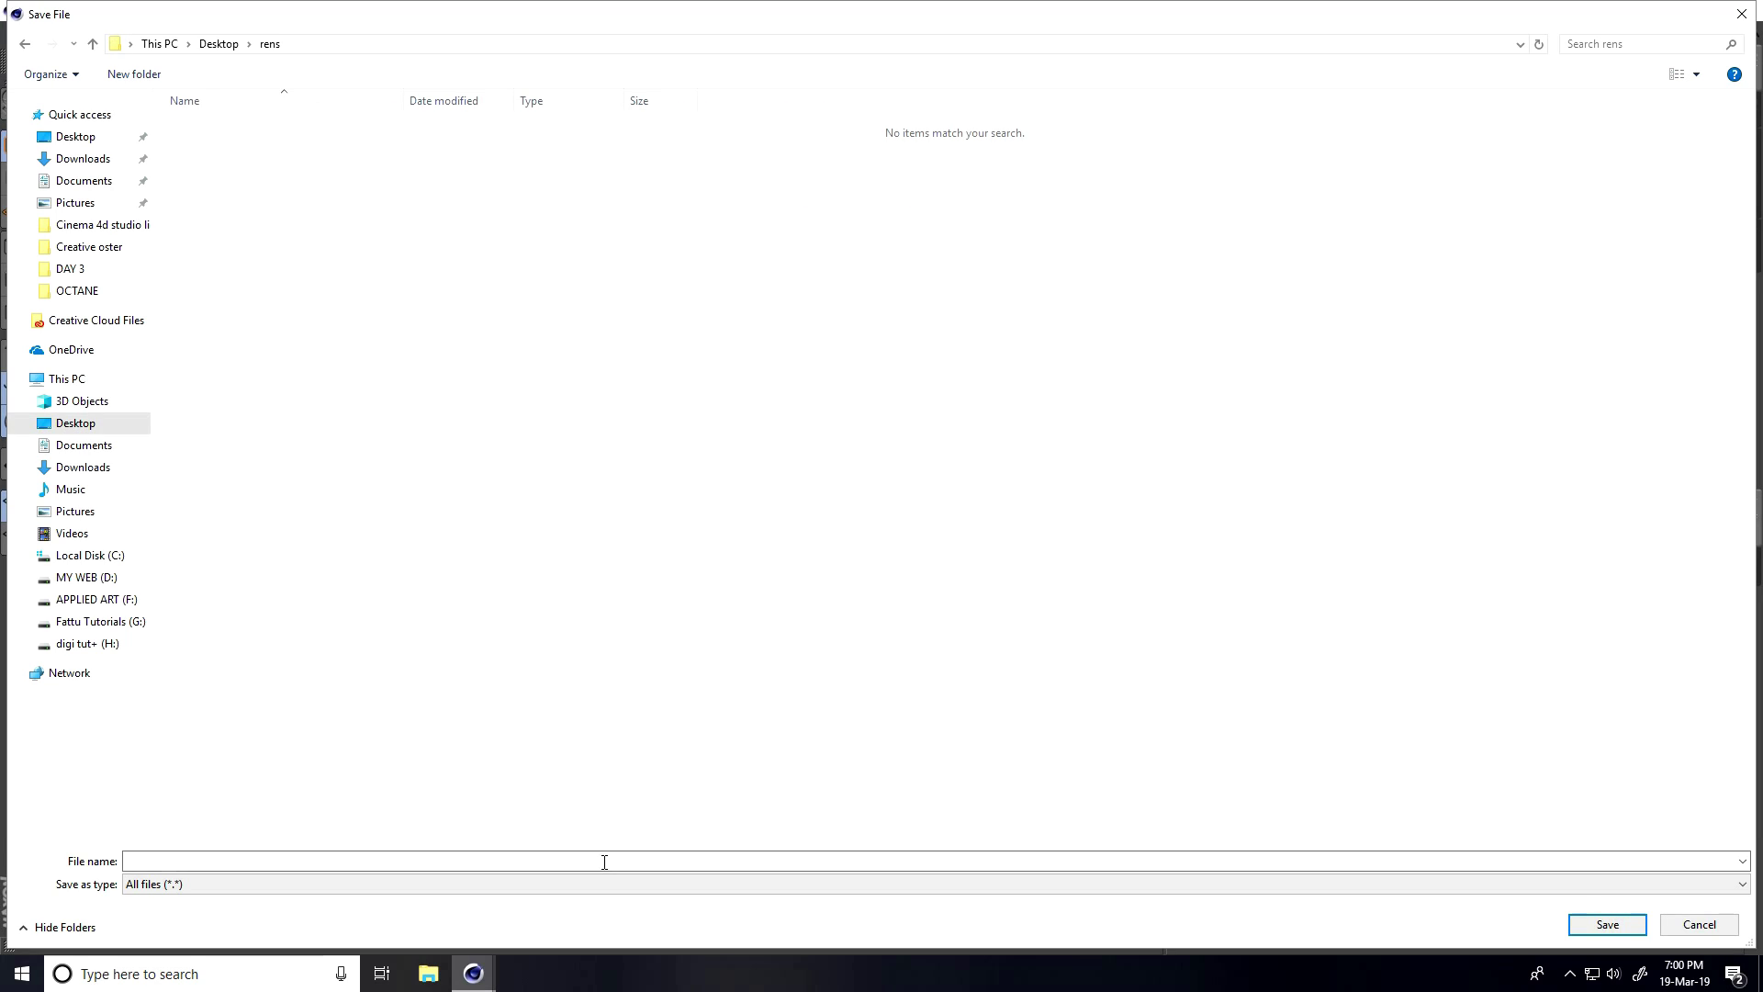
# - Set the render output file name to 'a' inside the rens folder
pyautogui.click(604, 861)
pyautogui.write('a')
pyautogui.click(1607, 924)
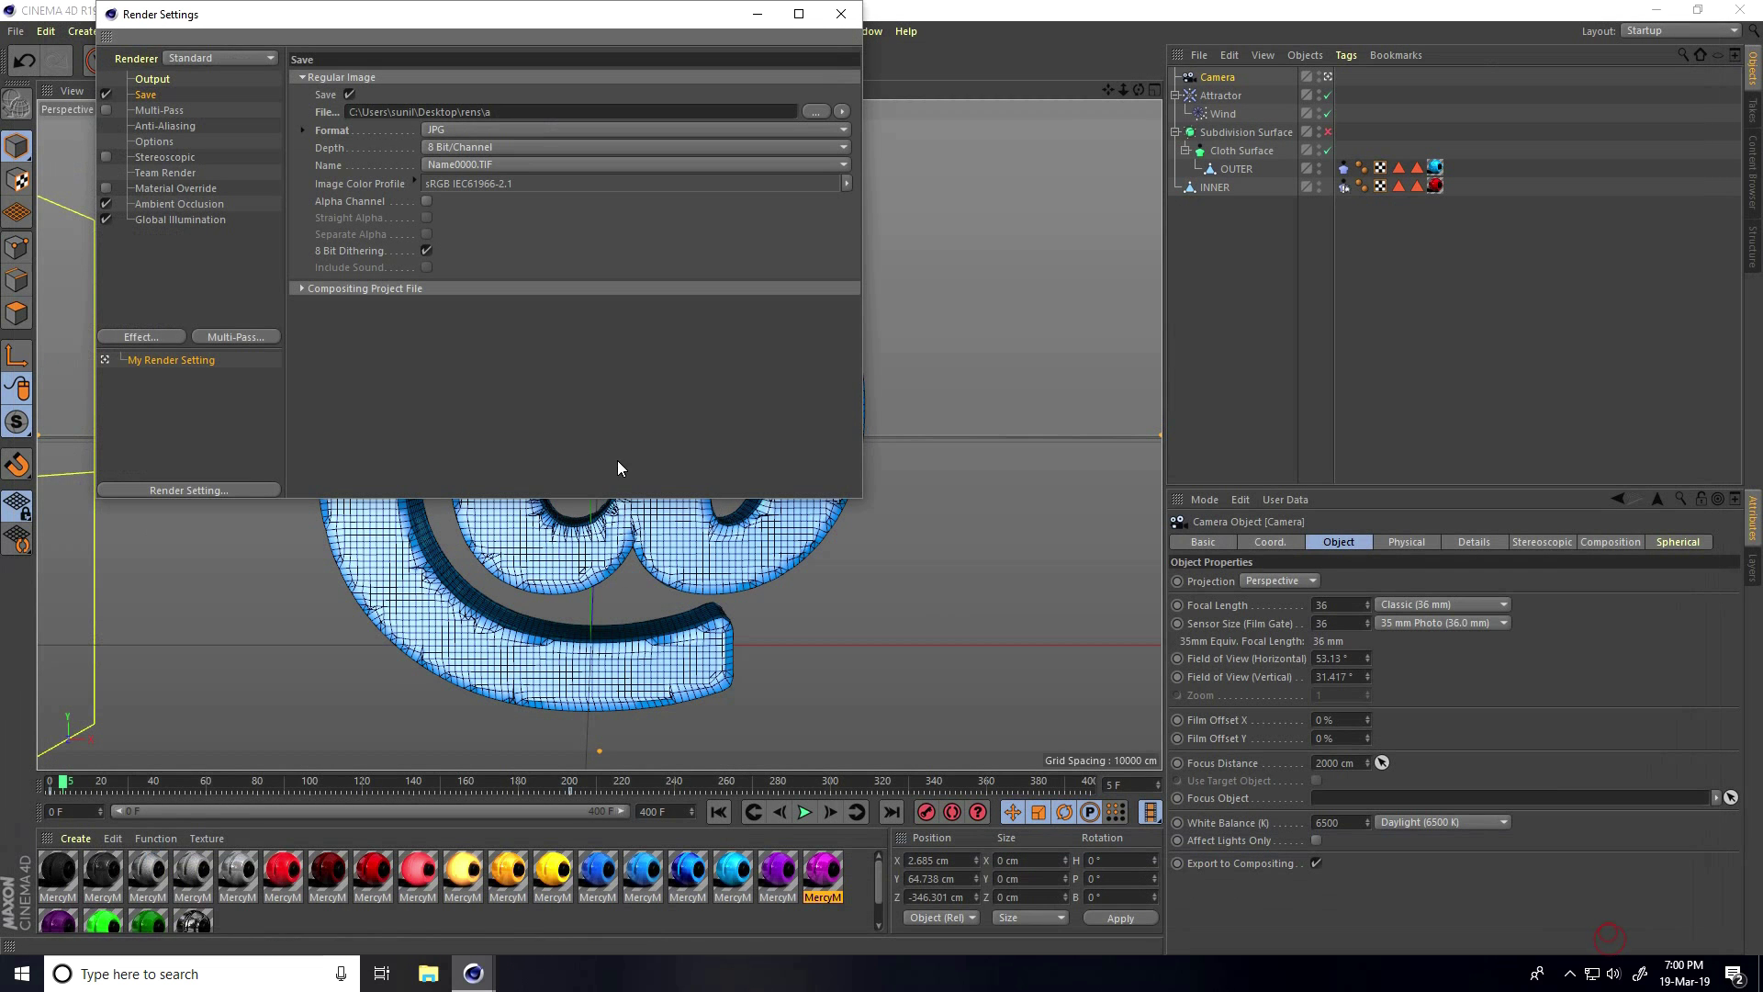
# - Render the 401-frame 1920x1080 animation to a maximized Picture Viewer
pyautogui.click(848, 18)
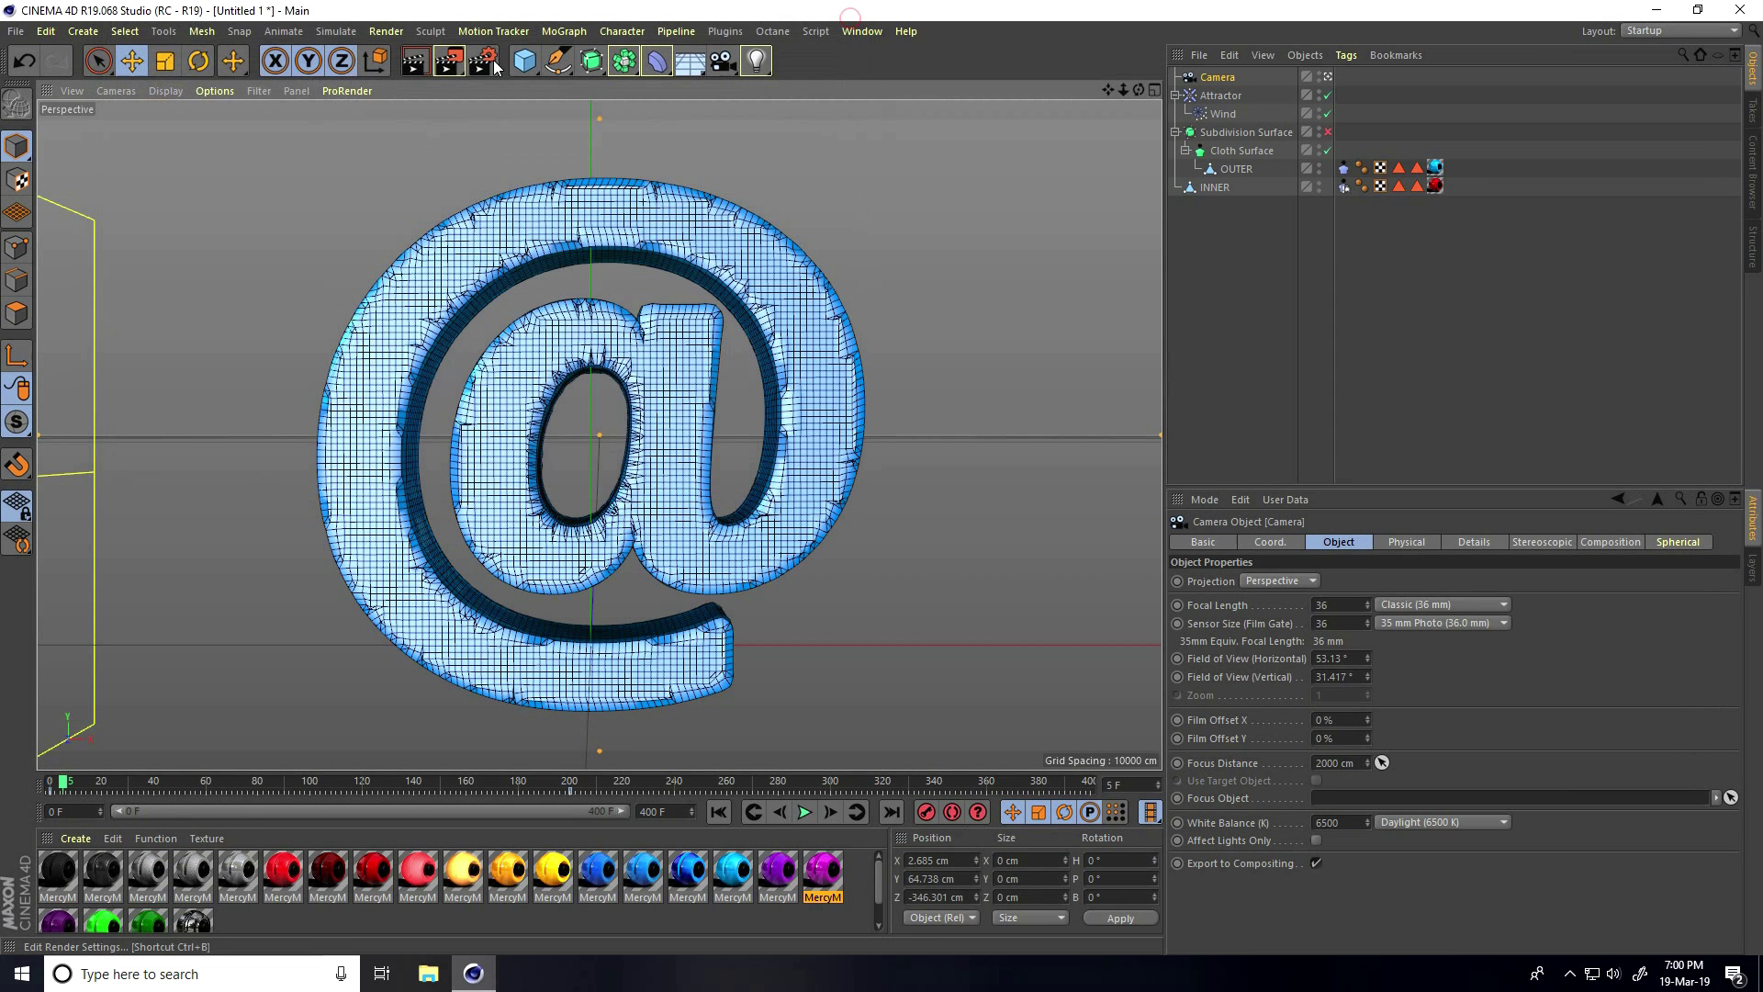
pyautogui.click(444, 62)
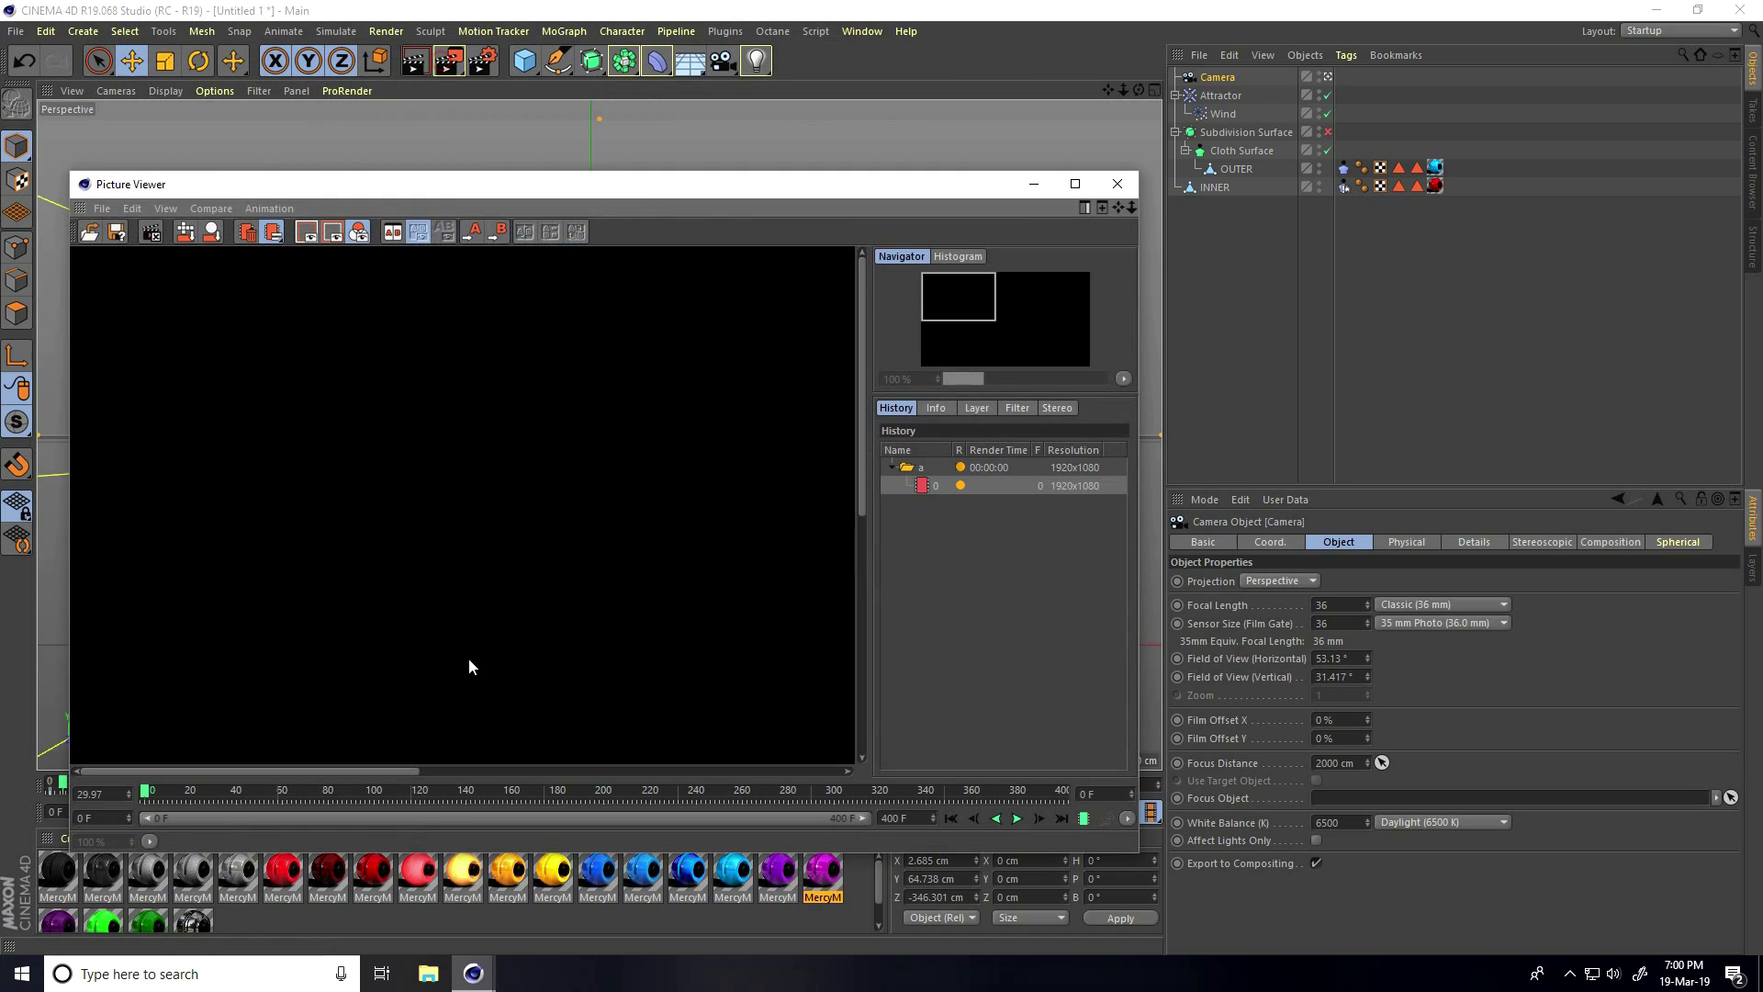
pyautogui.click(1075, 184)
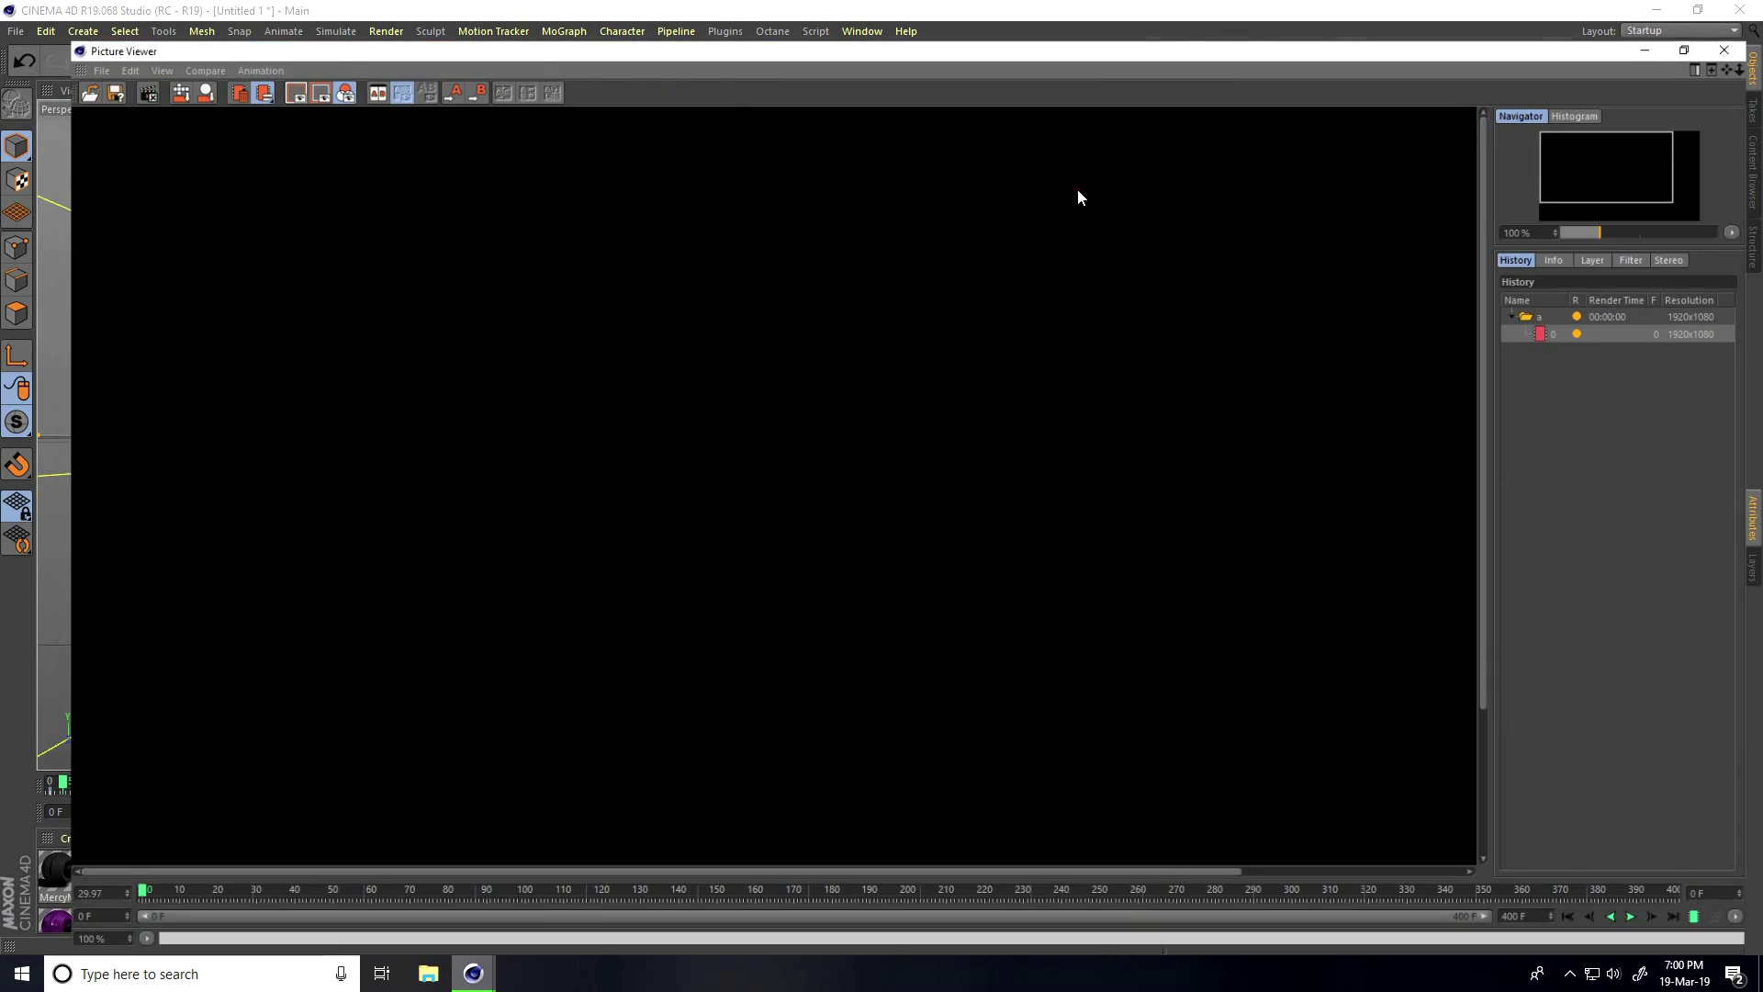